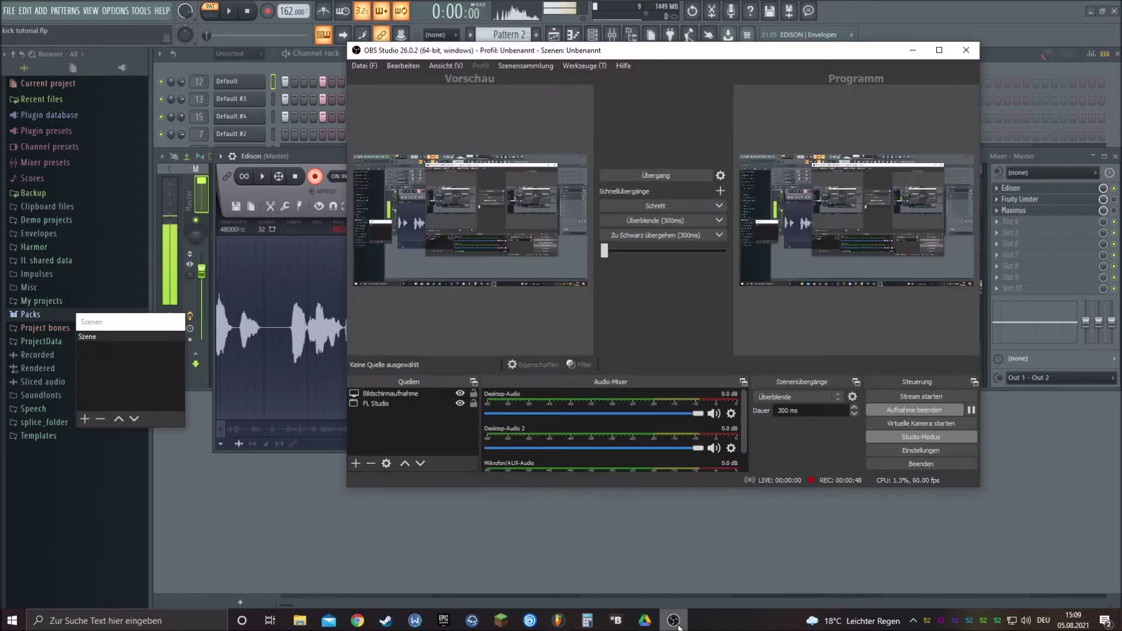
Step: Return to FL Studio, solo the 3x Osc channel in the channel rack, and play Pattern 2 briefly
click(675, 622)
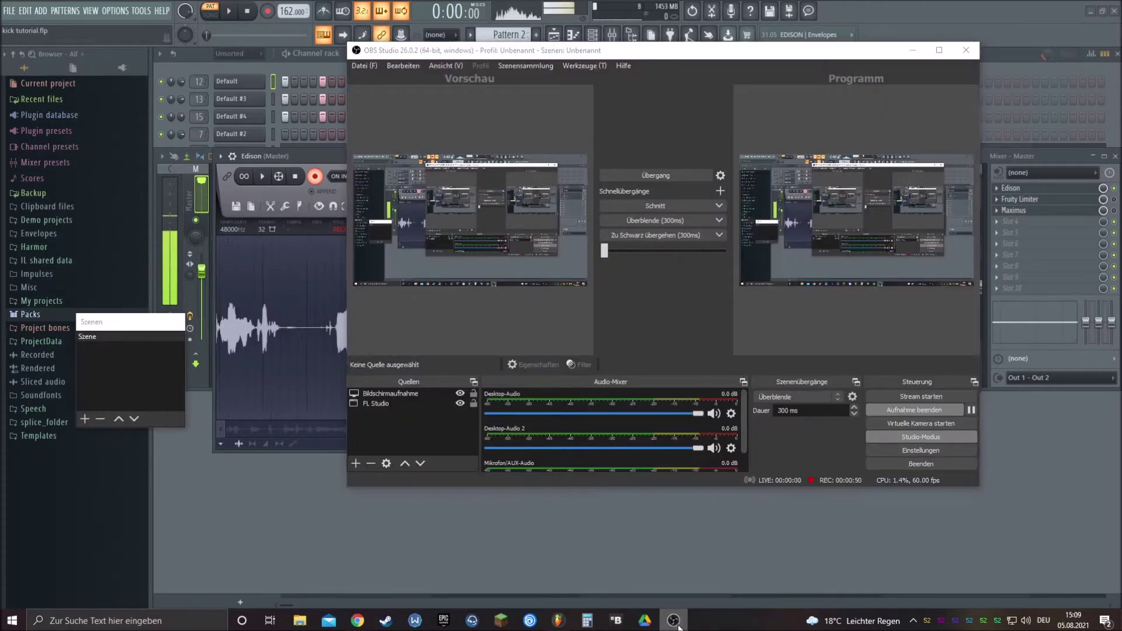
click(674, 622)
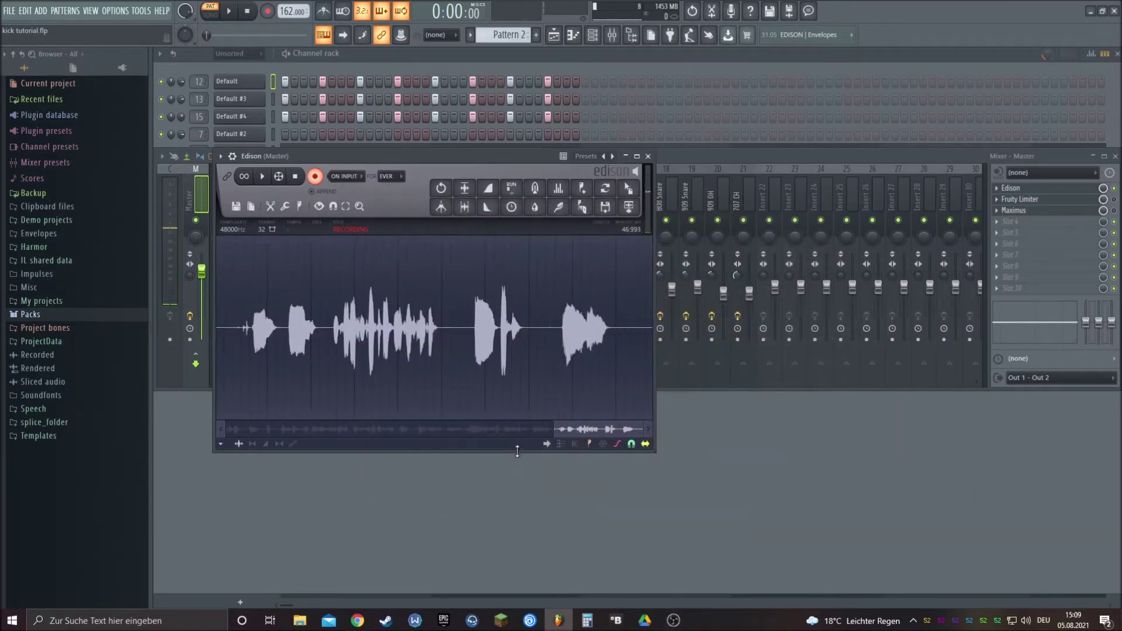
click(405, 62)
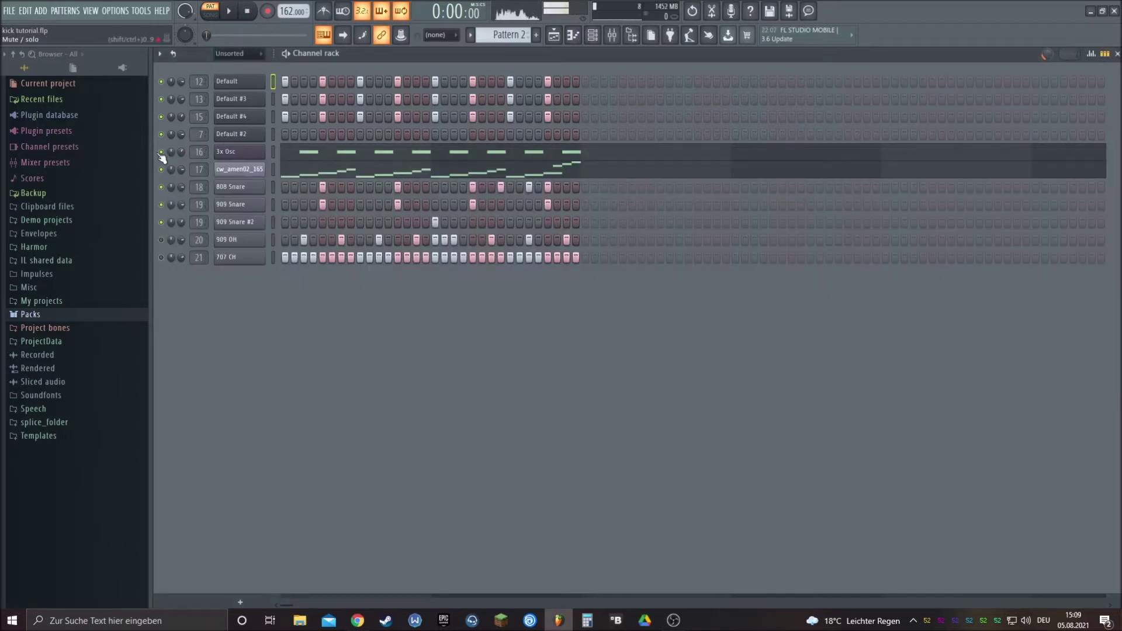
click(228, 11)
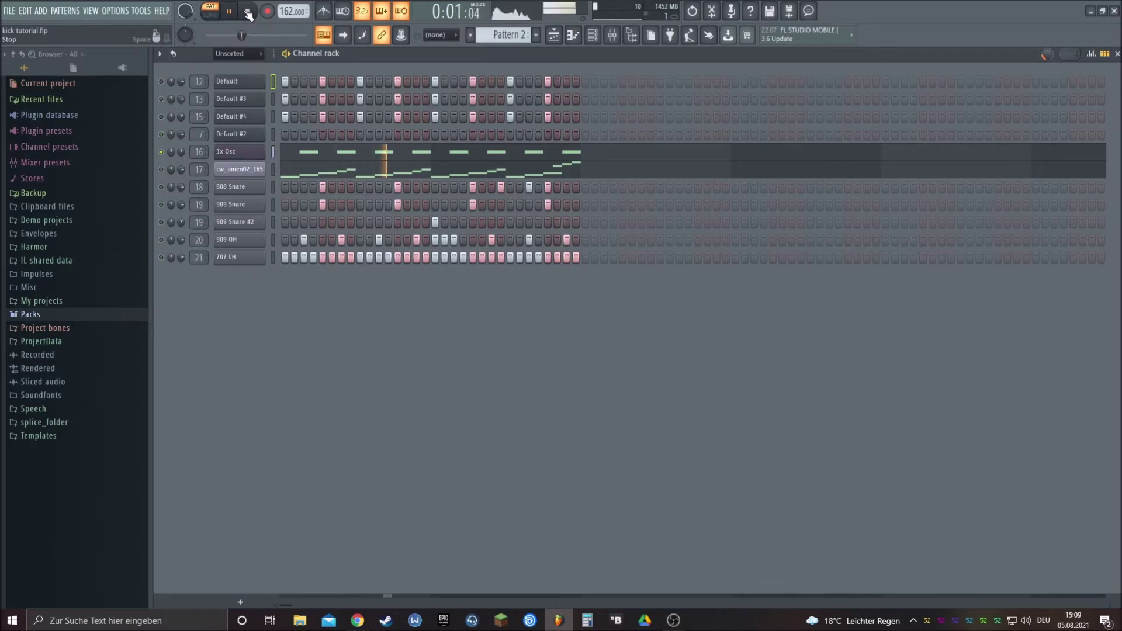
click(248, 11)
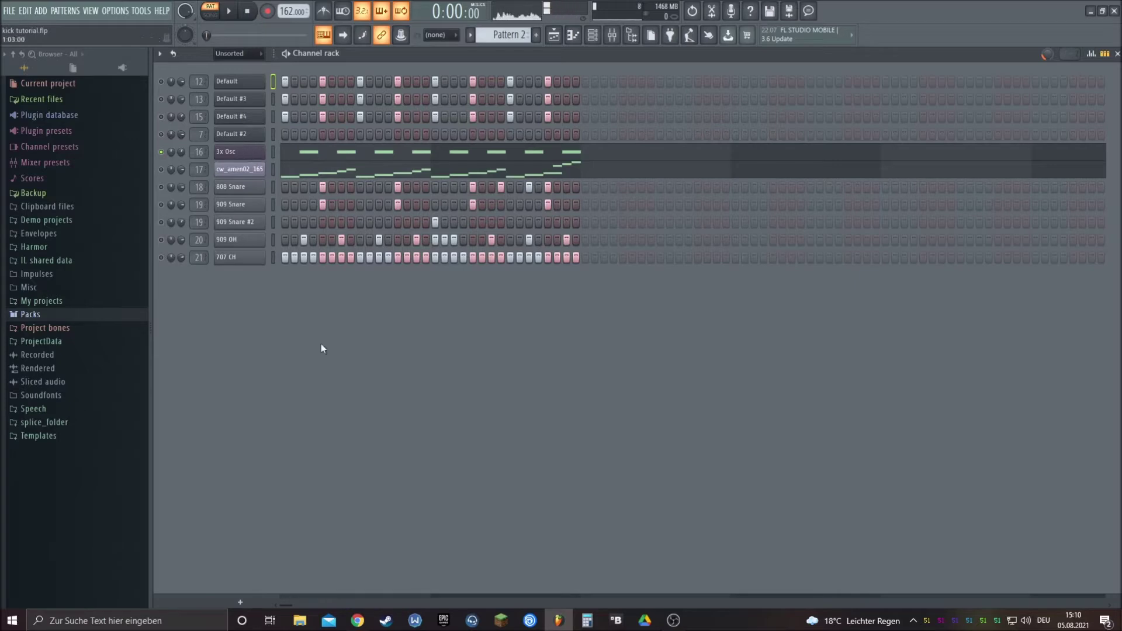
Step: Insert a new 3x Osc channel above 707 CH and place its window beside the channel list
right_click(238, 259)
mouse_move(307, 348)
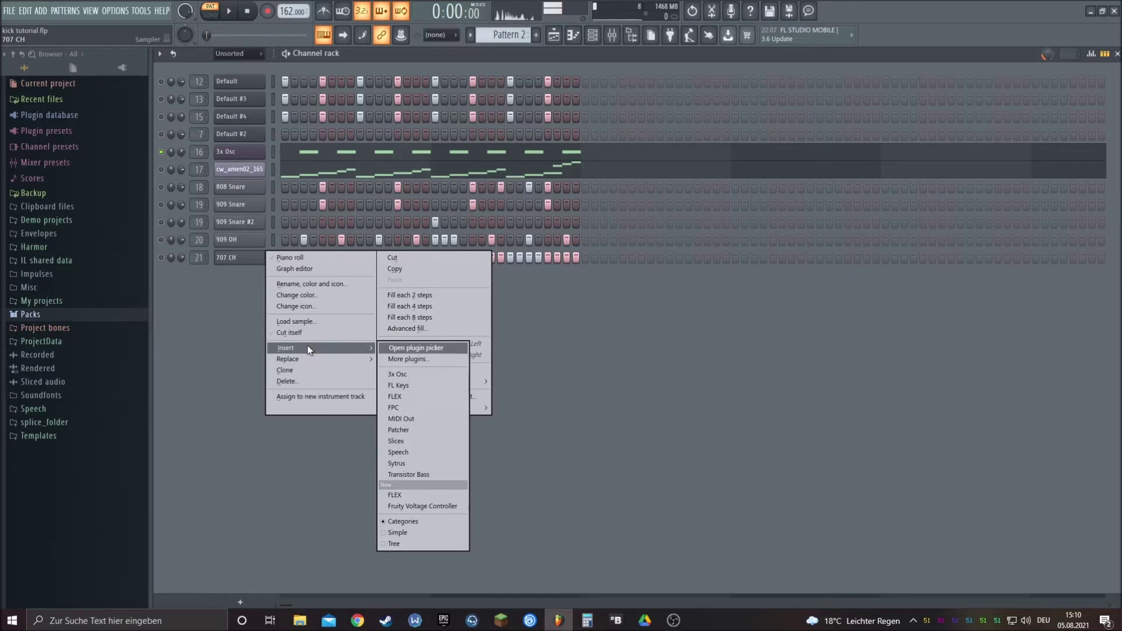
click(412, 373)
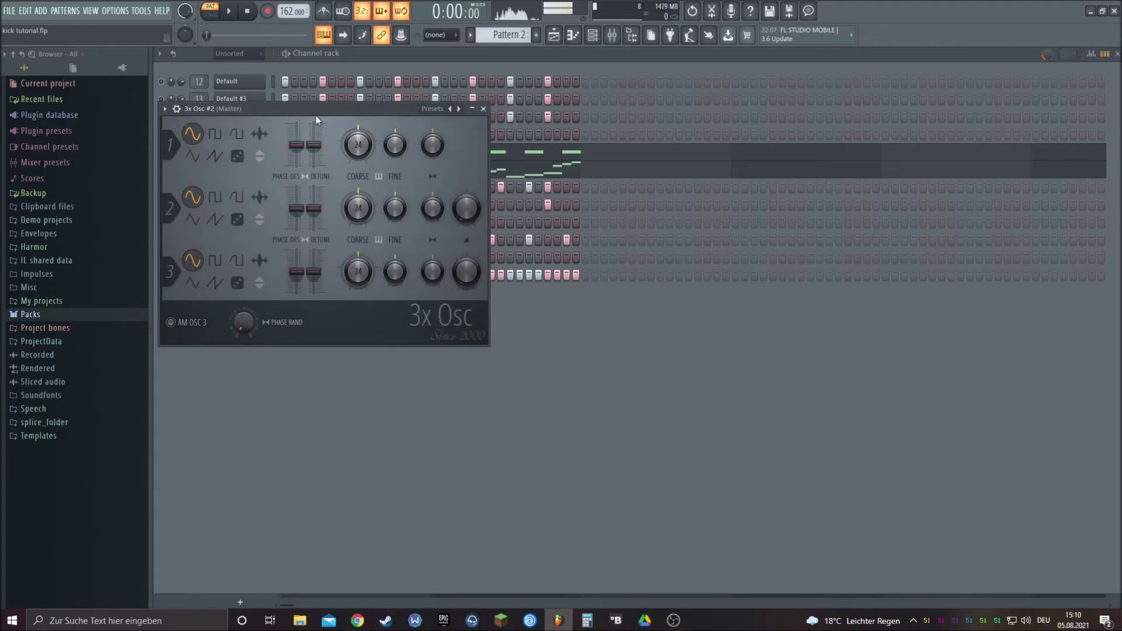
drag(311, 114, 831, 260)
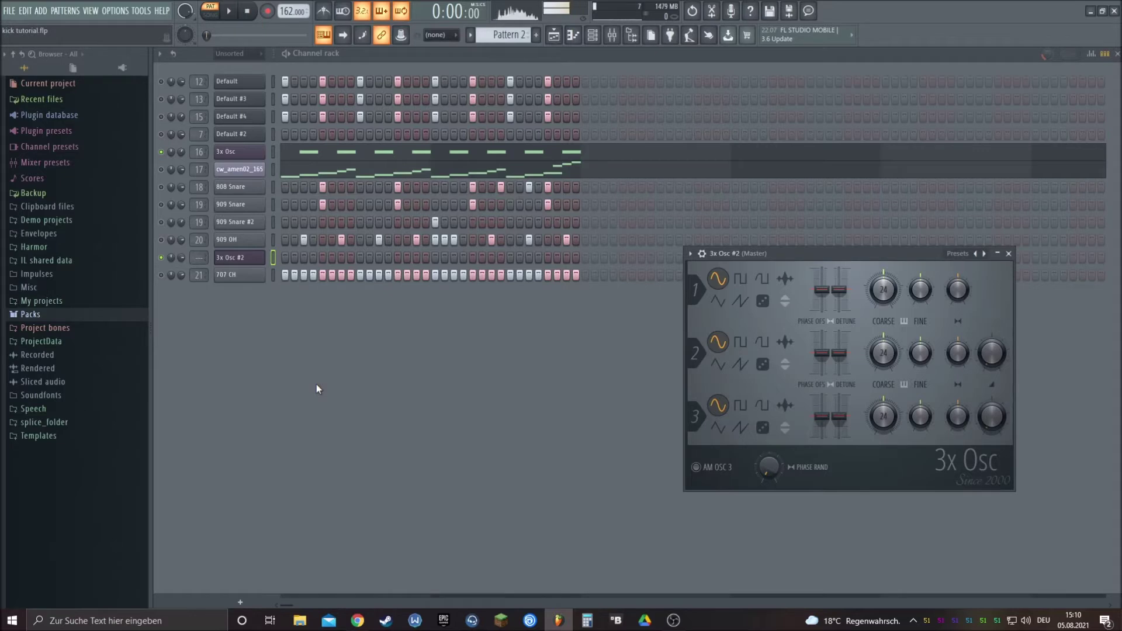
drag(792, 254, 637, 183)
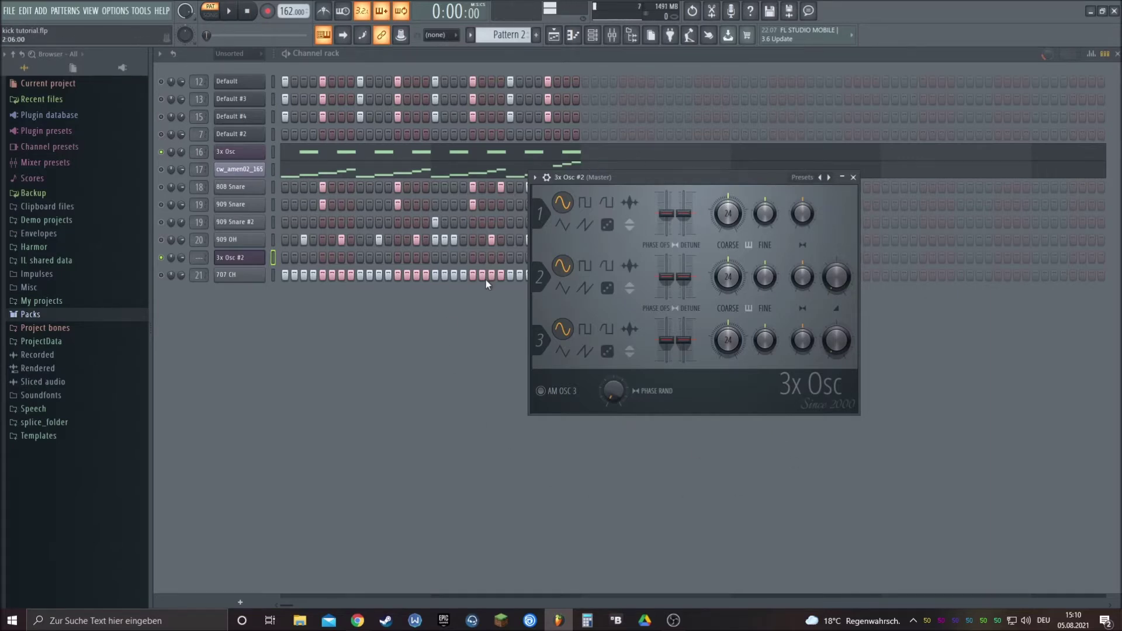
Step: Route the new 3x Osc channel to free mixer track 22 and bring its window back to the front
click(547, 177)
click(841, 212)
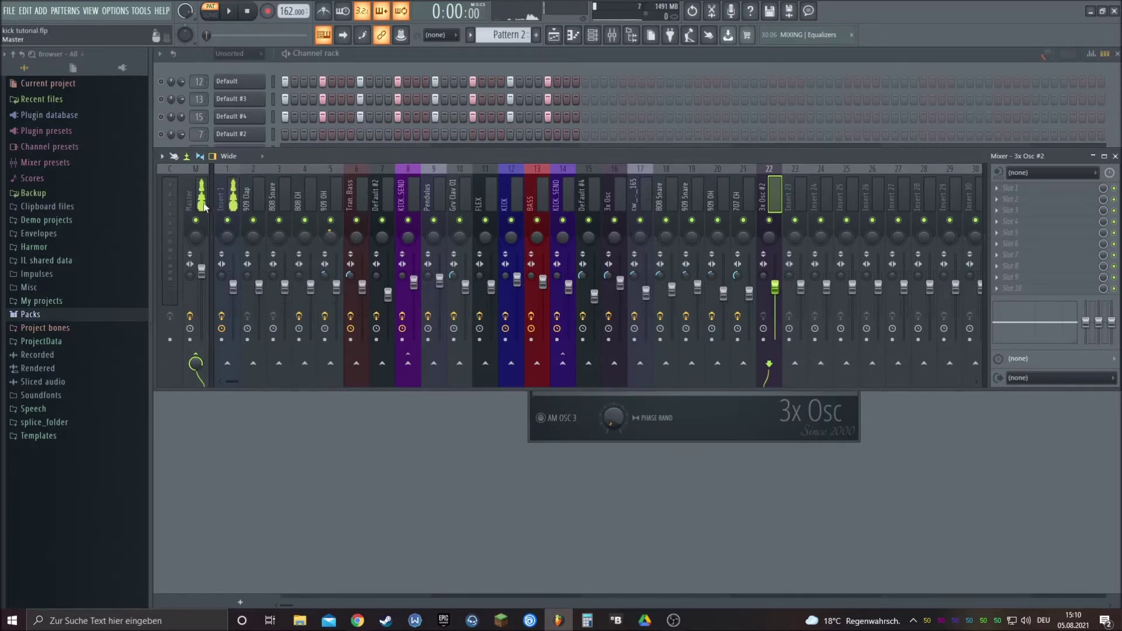
click(707, 421)
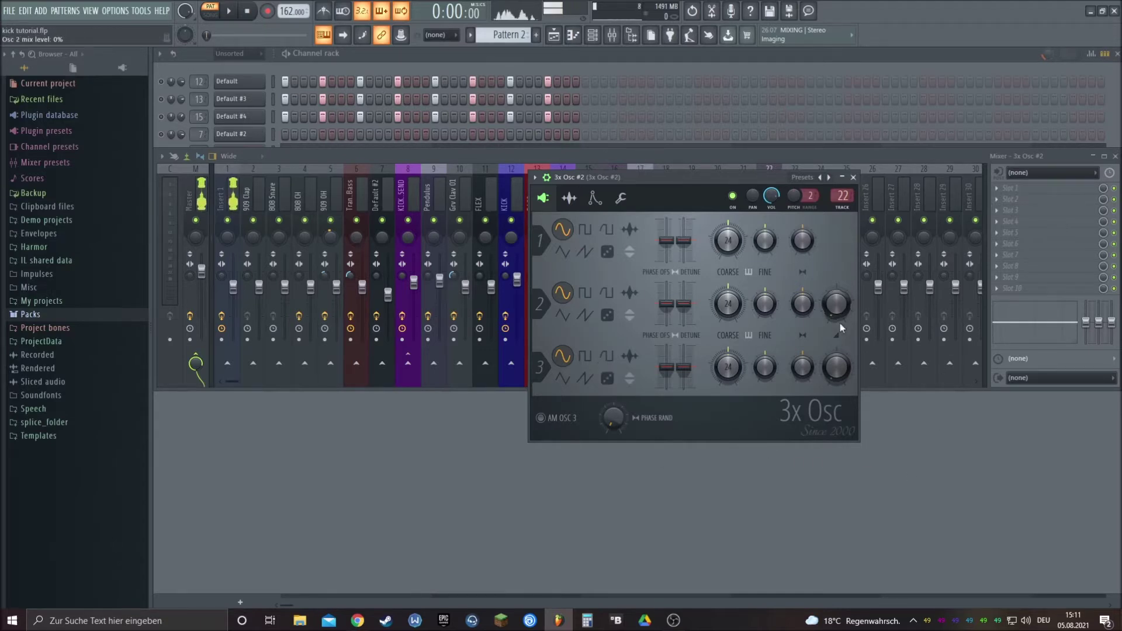
Step: Save the project and look over the new 3x Osc's volume envelope settings before returning to its oscillators
click(595, 199)
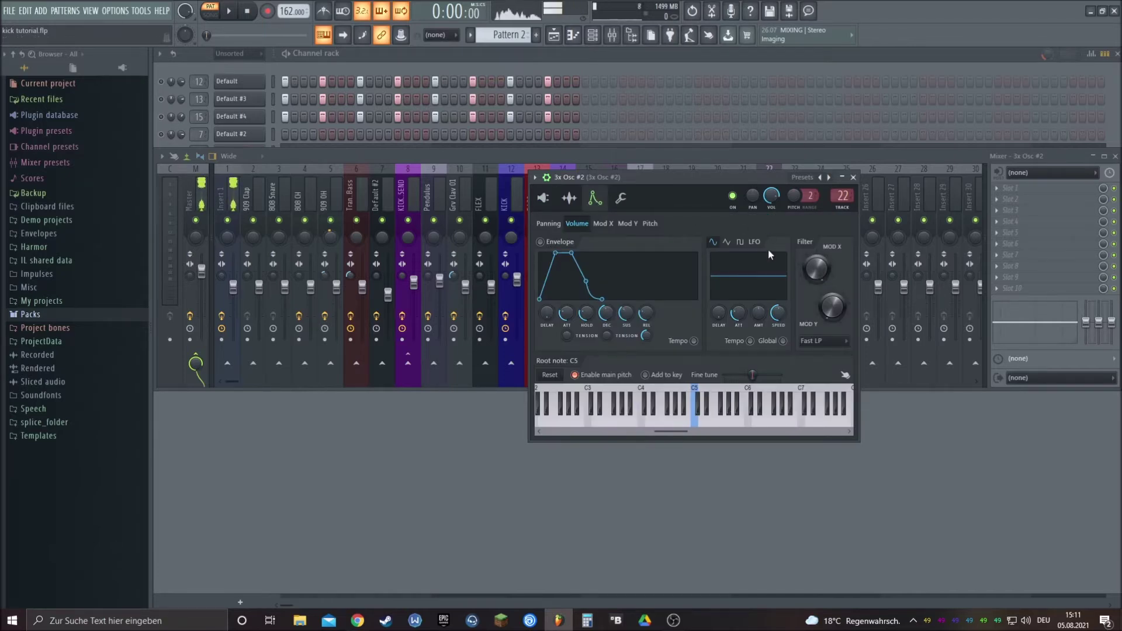
key(ctrl+s)
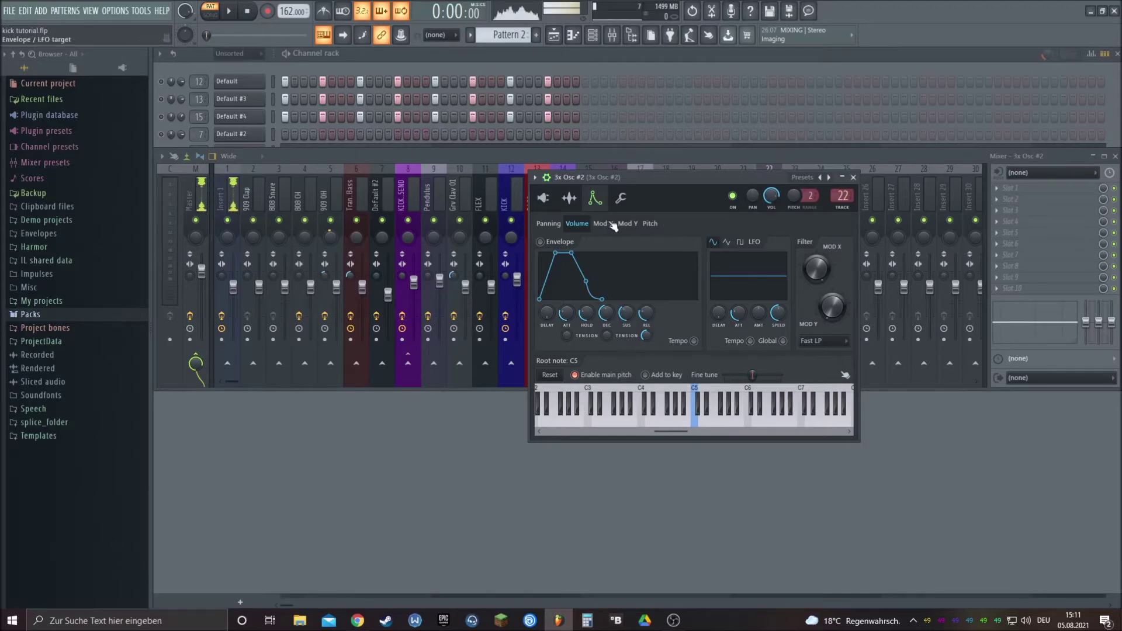
click(543, 199)
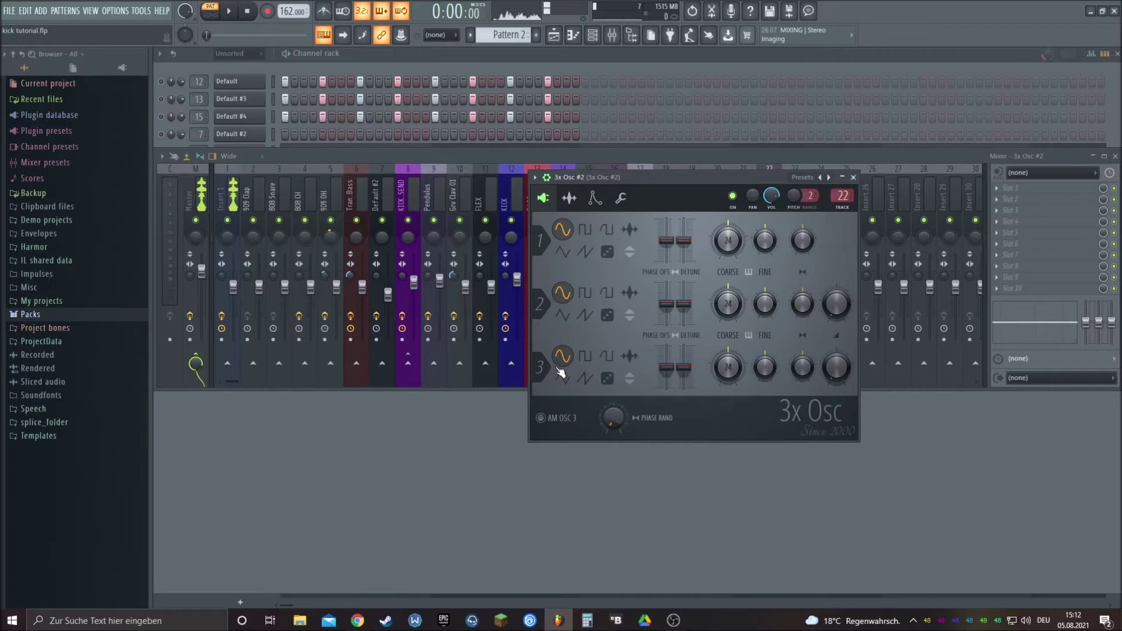
Step: Set oscillator 3's mix level to 100% in the new 3x Osc and audition a note
drag(842, 371, 843, 304)
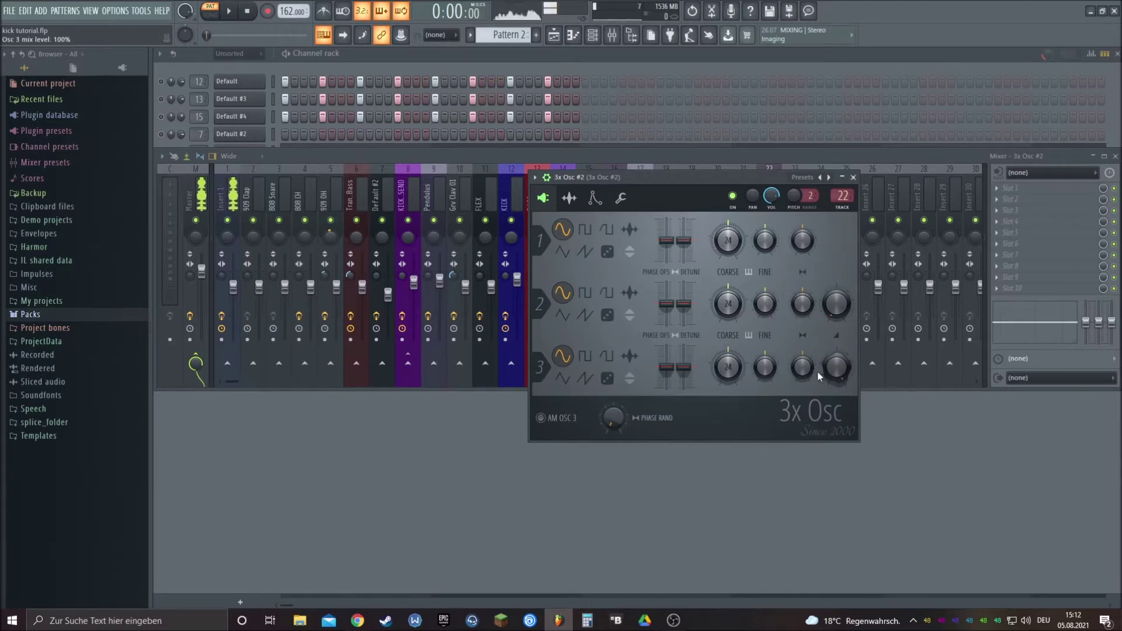
key(z)
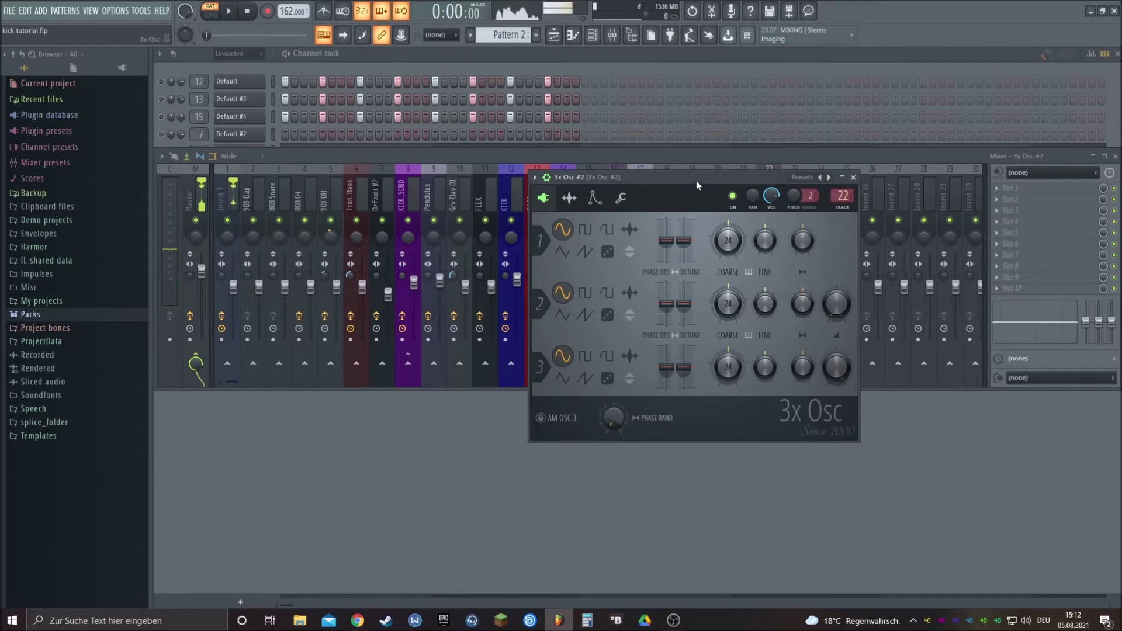
Step: Load Fruity Parametric EQ 2 into the first effect slot of mixer track 22 and place its window over the mixer
drag(696, 179, 396, 203)
click(781, 196)
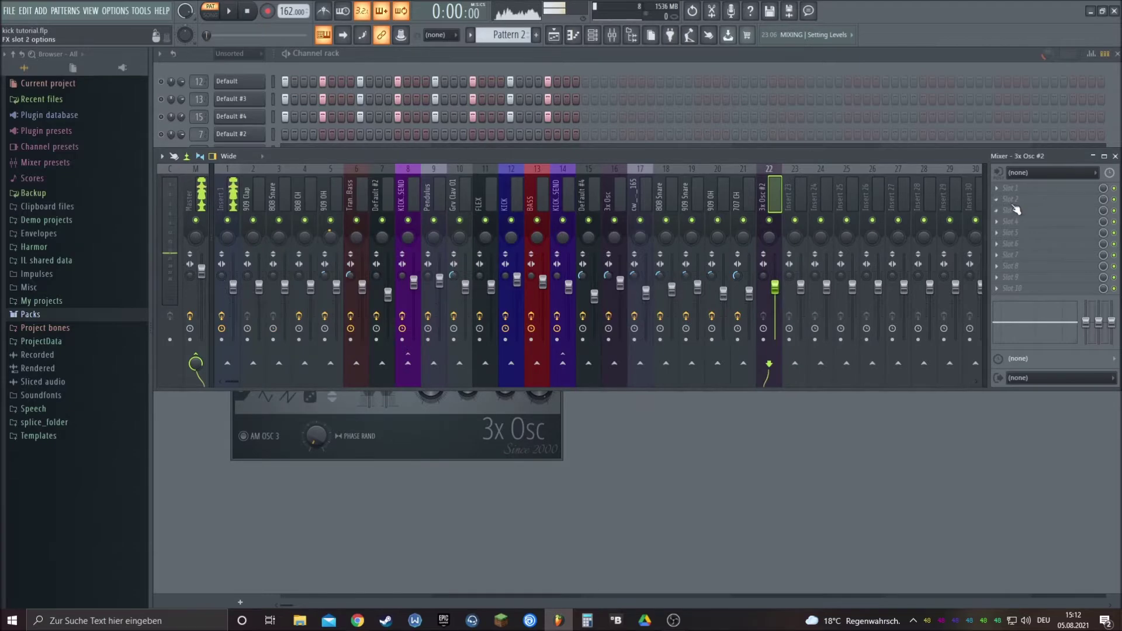
click(1005, 188)
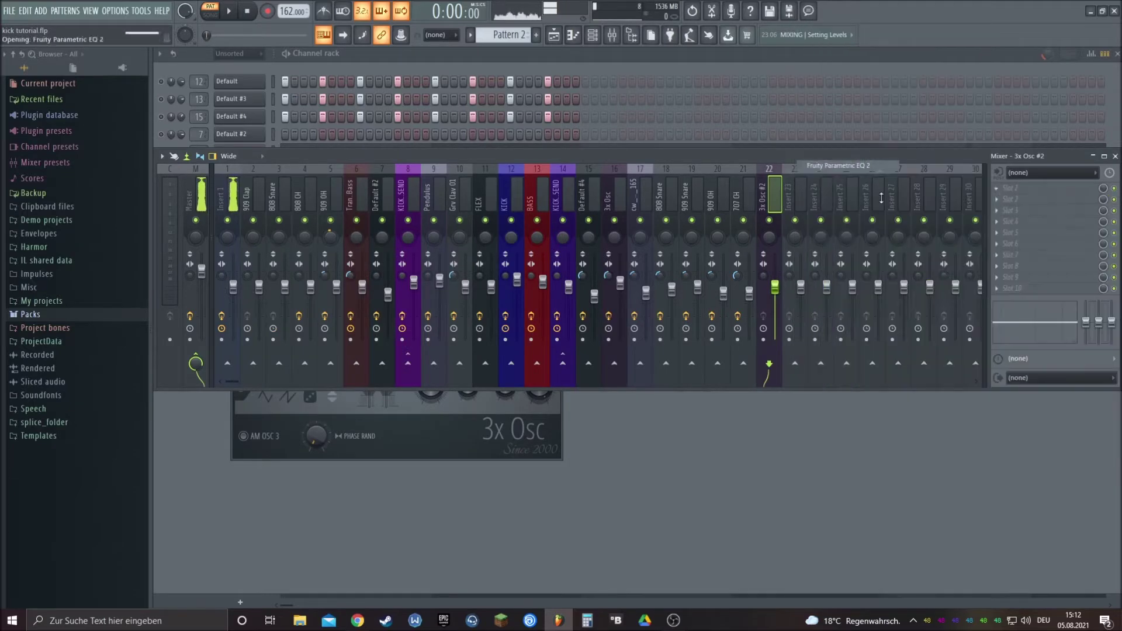
click(868, 165)
drag(443, 197, 652, 145)
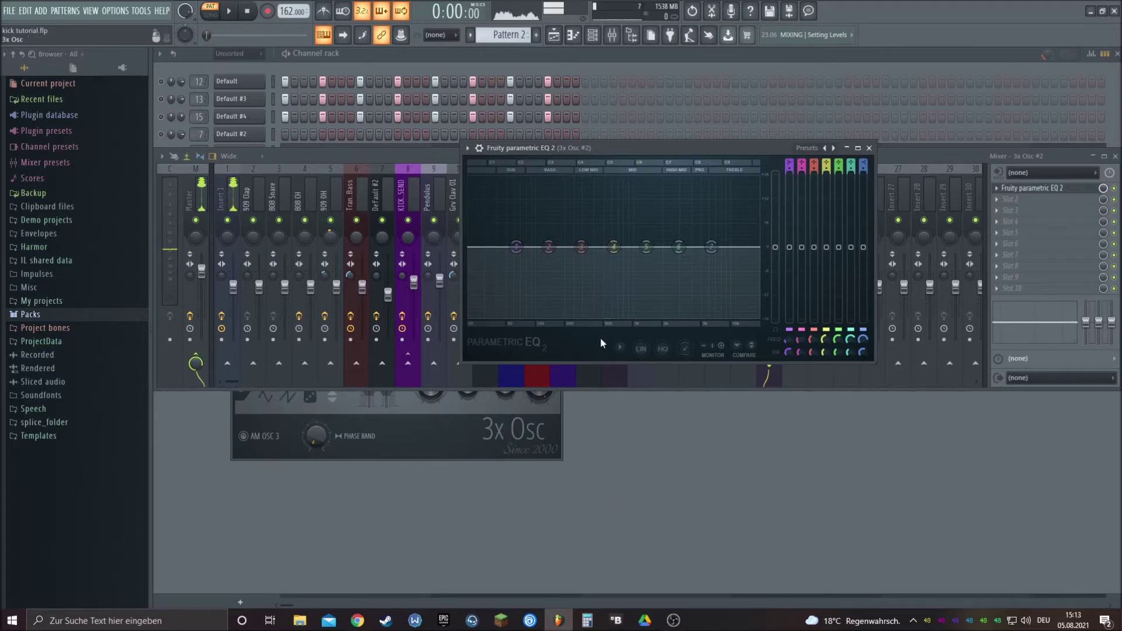
Step: Enable HQ mode and the heatmap in Fruity Parametric EQ 2 while sounding the C5 test note
key(q)
click(663, 349)
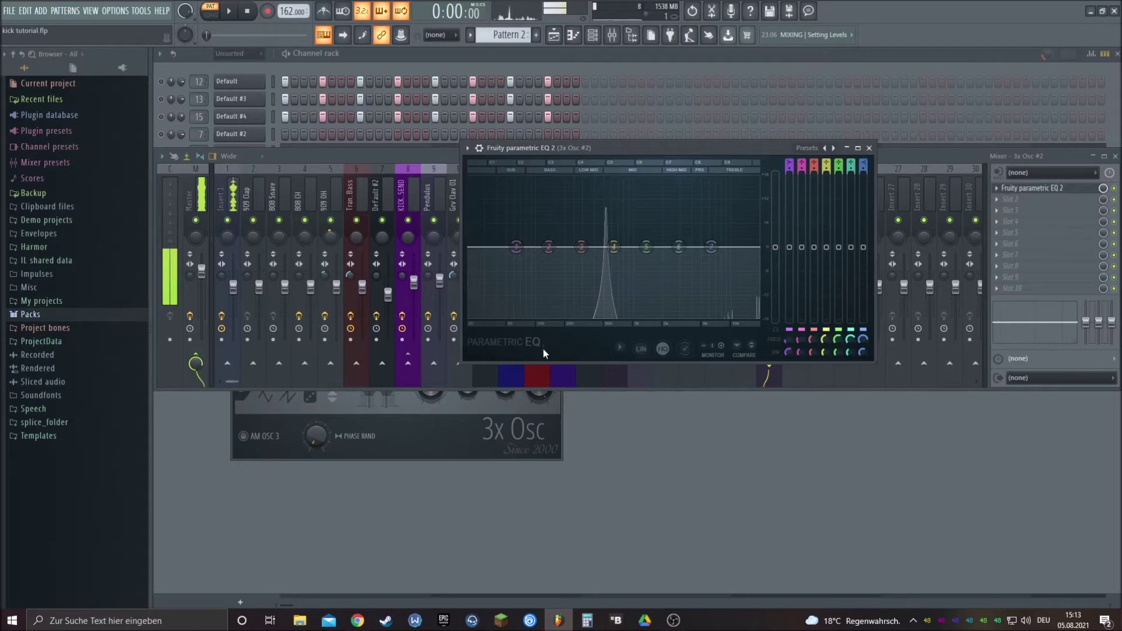
click(619, 346)
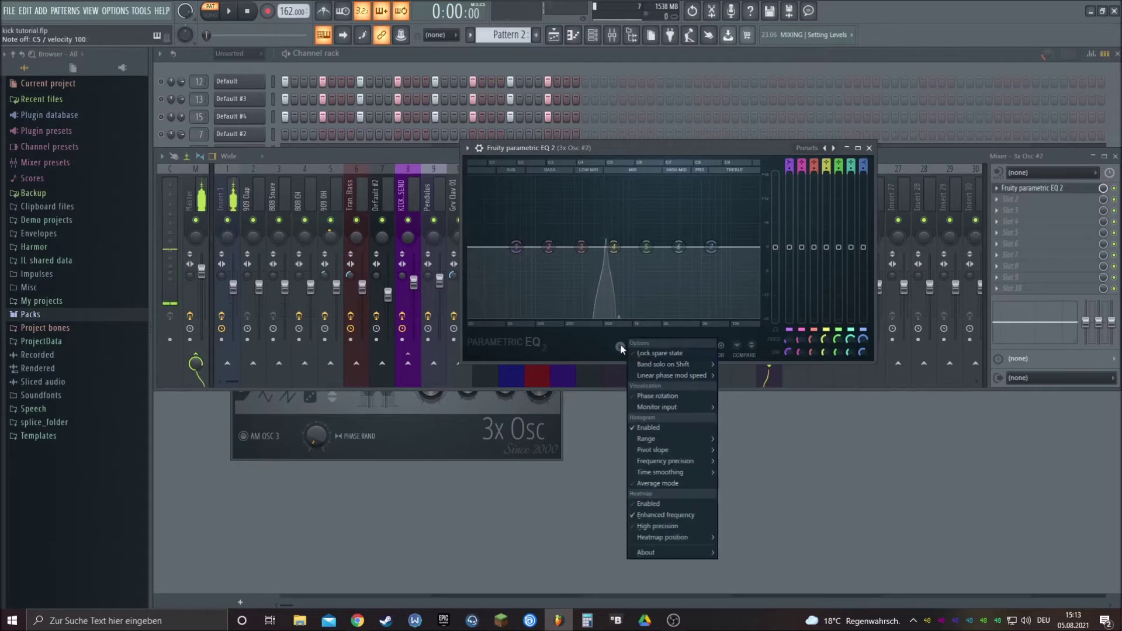
click(667, 504)
key(q)
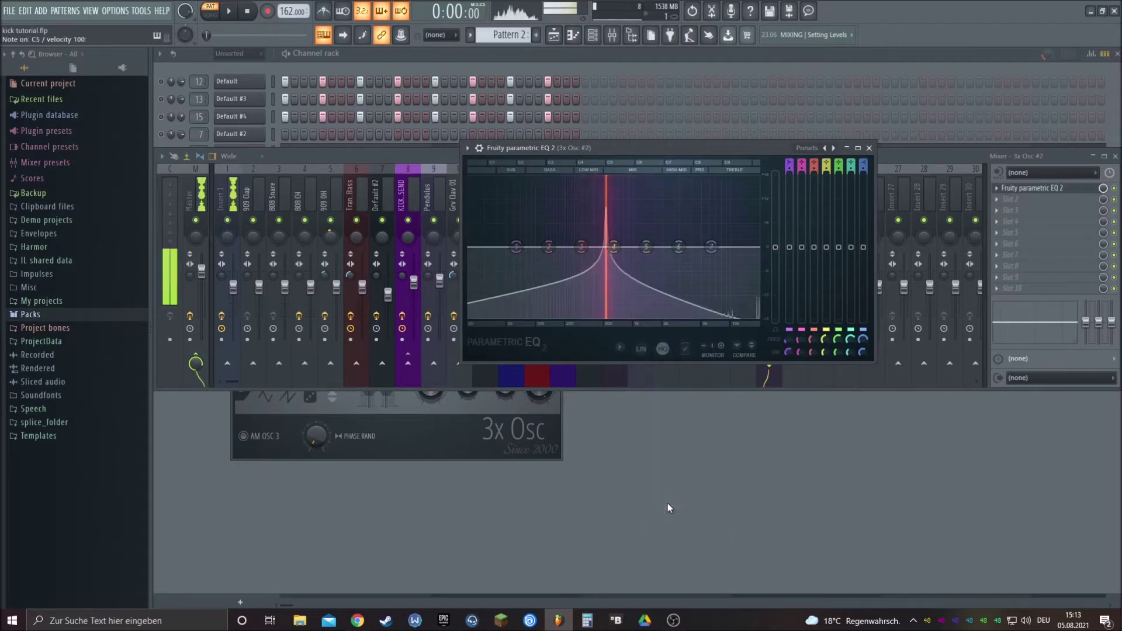
Step: Disable the EQ's histogram and play C5 to examine its frequency on the heatmap alone
click(619, 346)
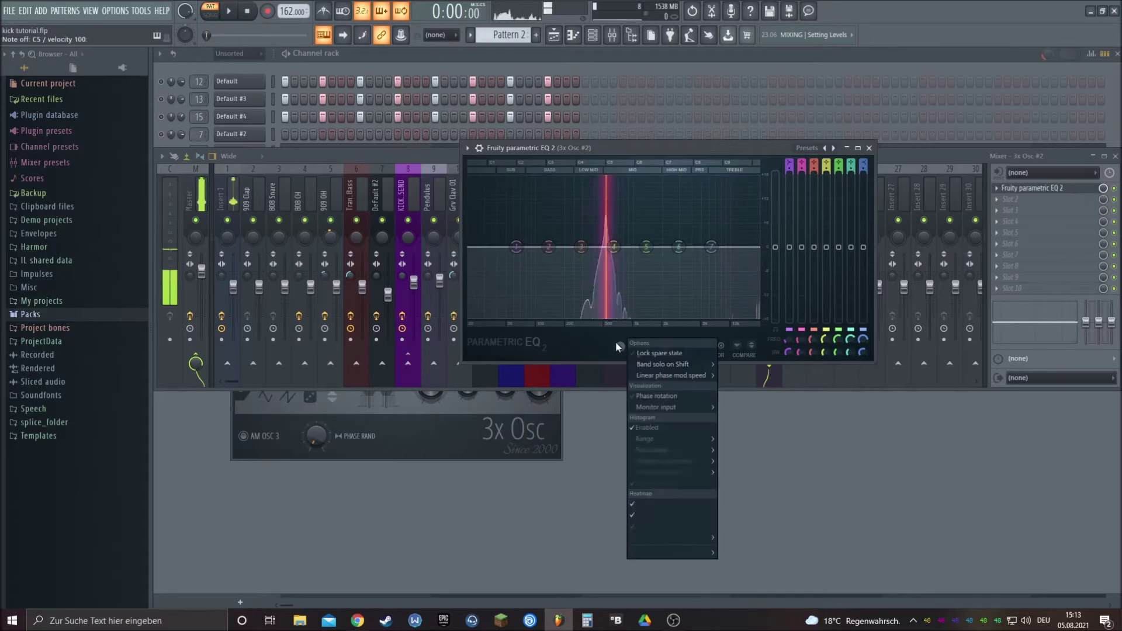
click(657, 434)
key(q)
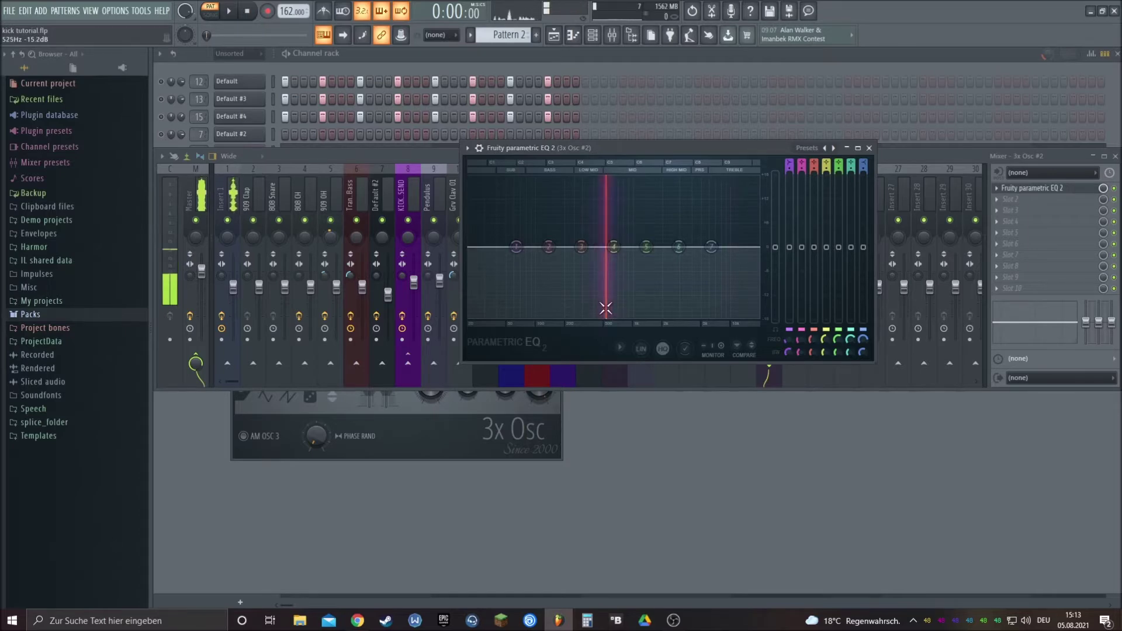
key(q)
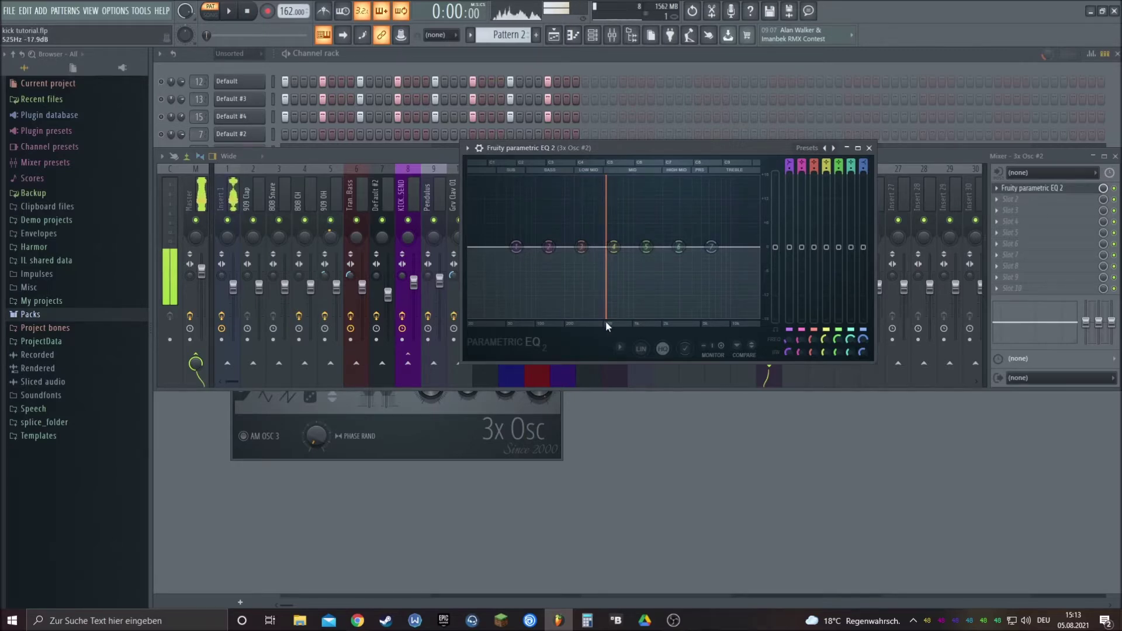
Step: Set oscillator 3 of the new 3x Osc to a square wave and move the EQ window above the mixer
click(429, 444)
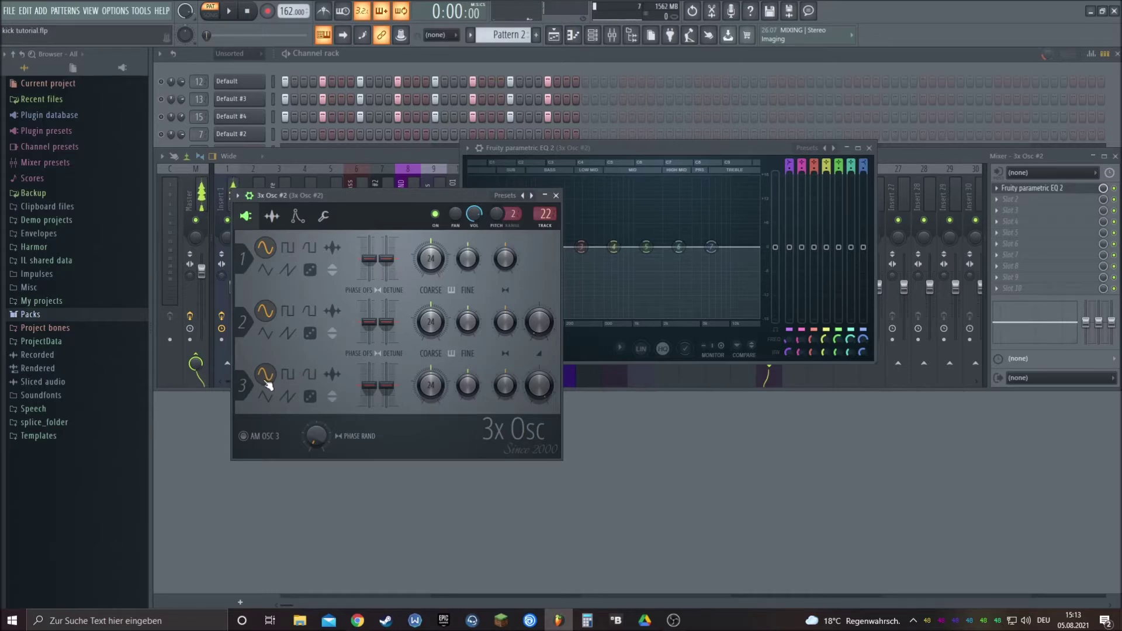
click(287, 374)
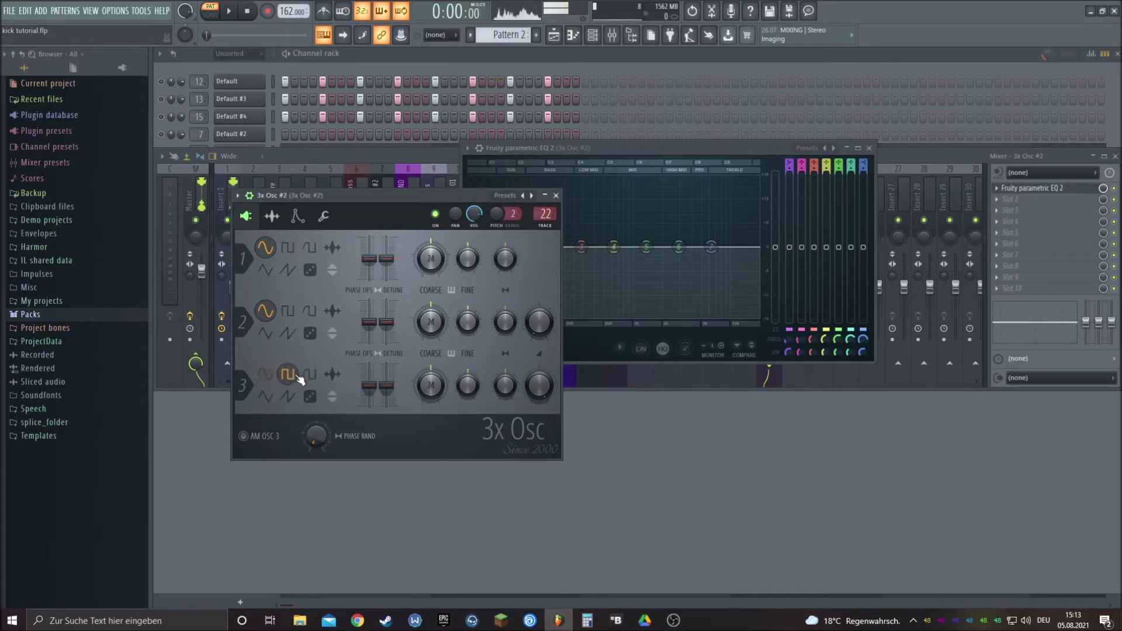
click(676, 145)
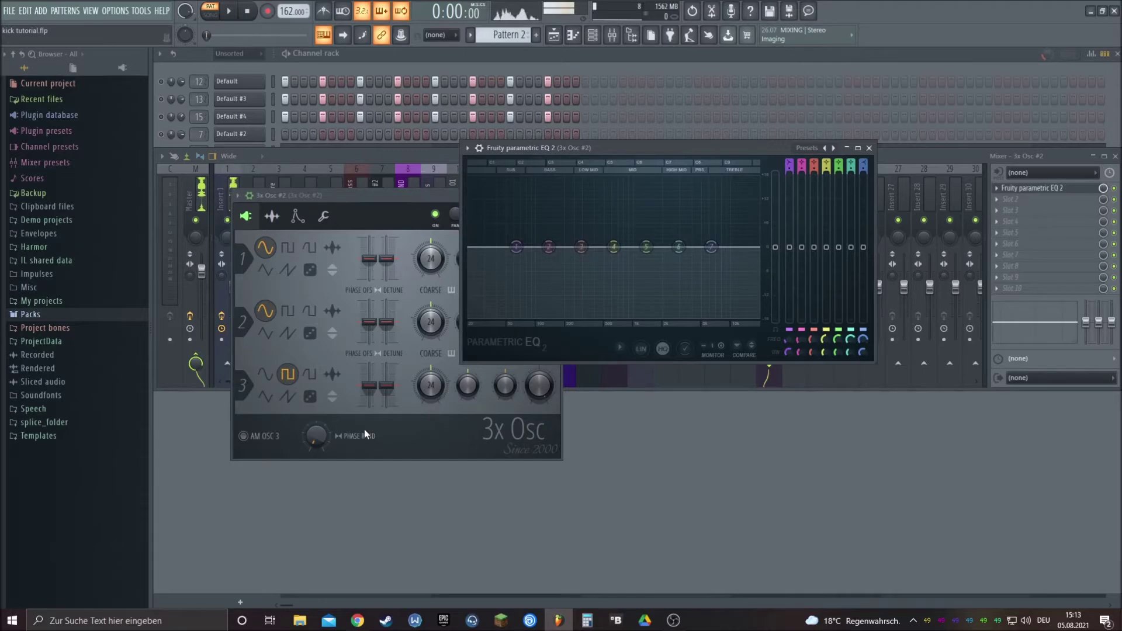
drag(679, 149, 463, 53)
Step: Load Wave Candy into the second effect slot of mixer track 22 and enlarge its oscilloscope display
click(1011, 199)
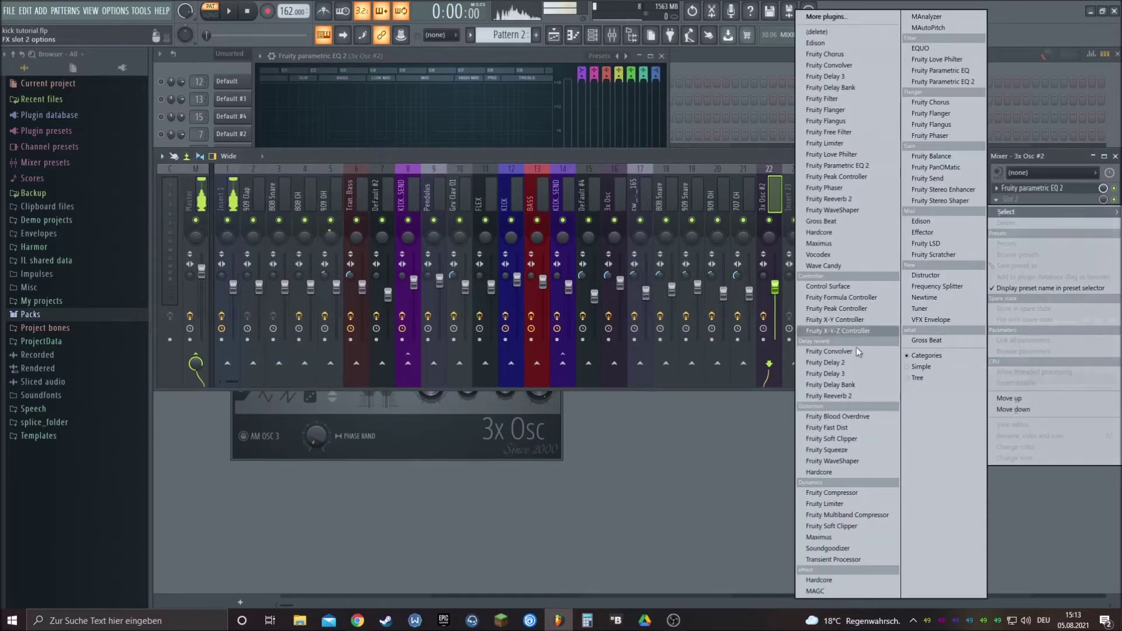
click(862, 266)
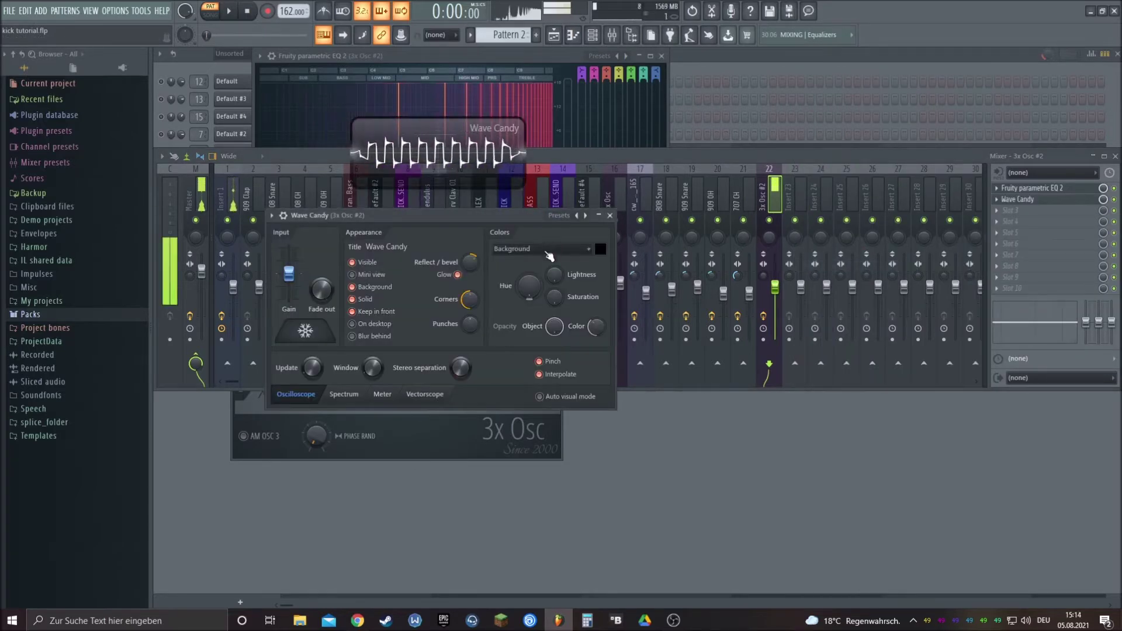
drag(525, 188, 722, 403)
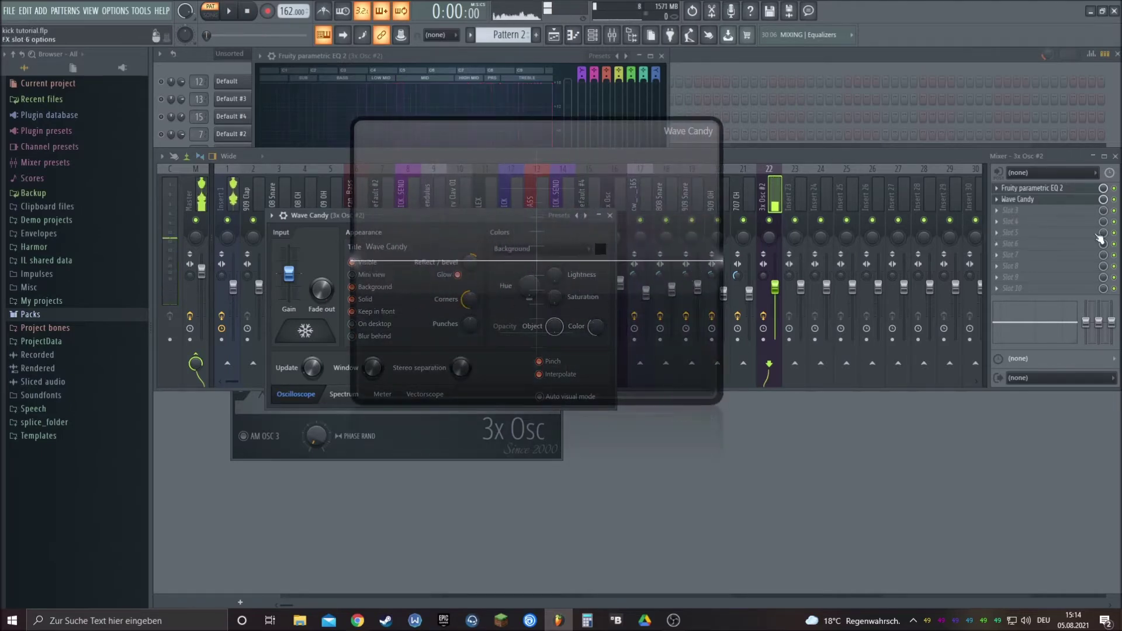
Step: Delete the Wave Candy plugin from mixer track 22
right_click(999, 200)
click(1002, 223)
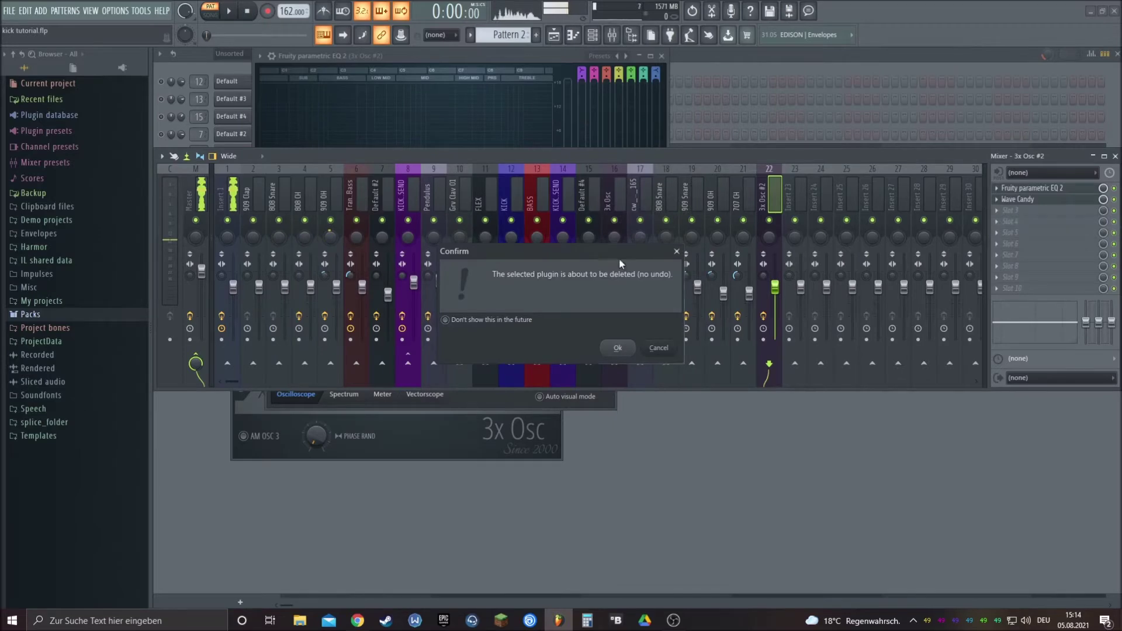
click(618, 348)
Step: Switch the main monitor display to the oscilloscope and set oscillator 3 of the new 3x Osc to a triangle wave
click(531, 19)
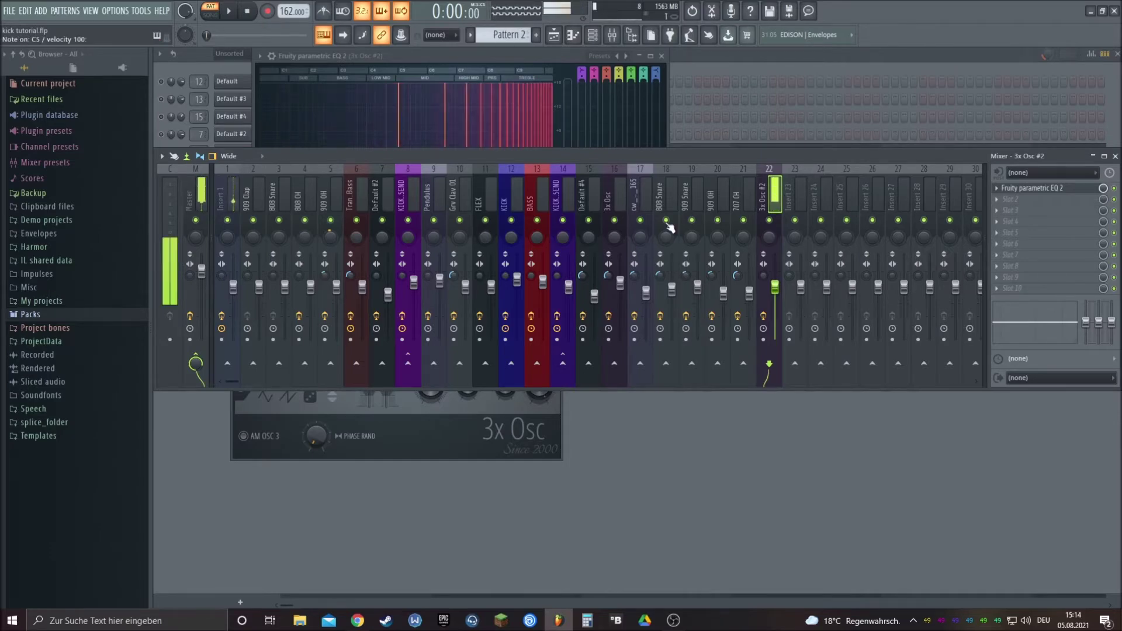
click(457, 435)
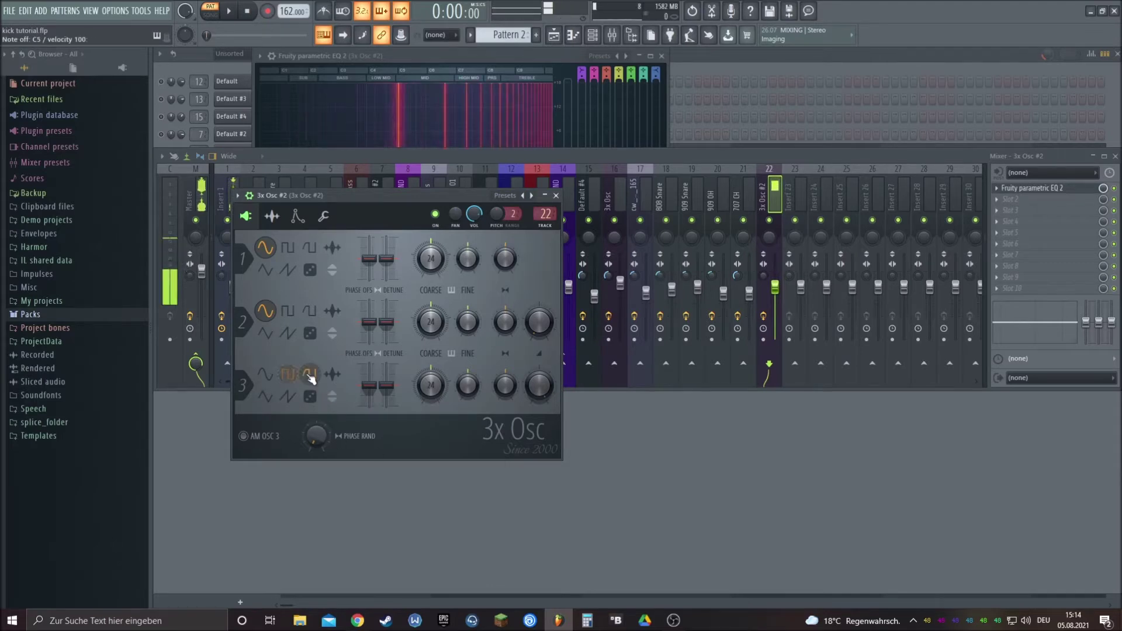
click(266, 397)
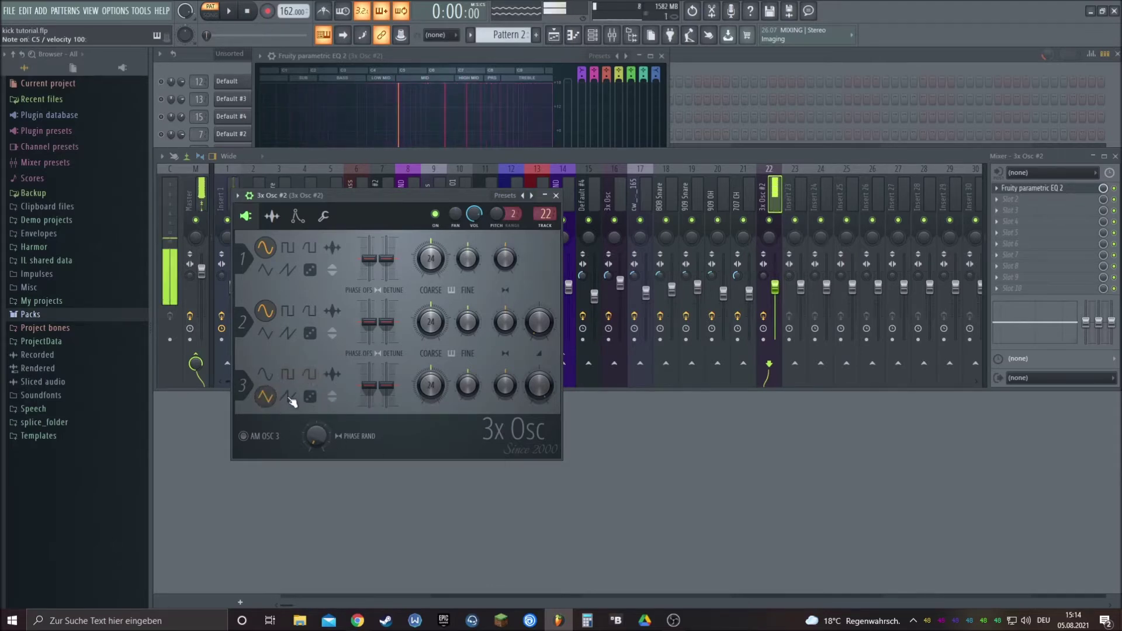
Step: Compare the sawtooth and square waves on oscillator 3 of the new 3x Osc, finishing on the sawtooth
click(287, 397)
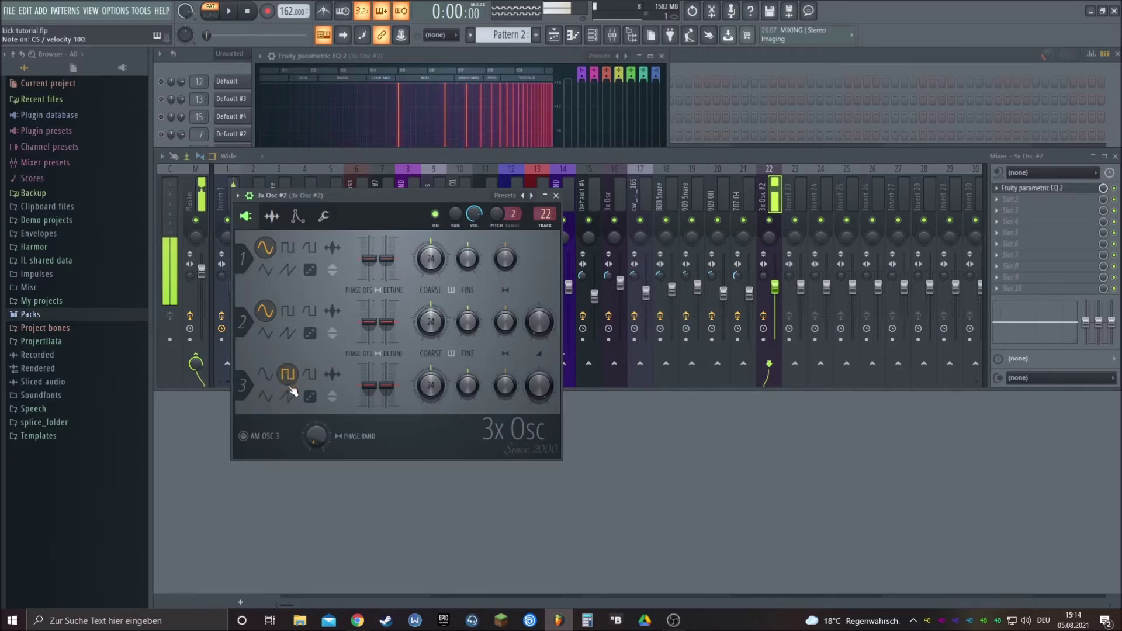
click(288, 376)
click(287, 396)
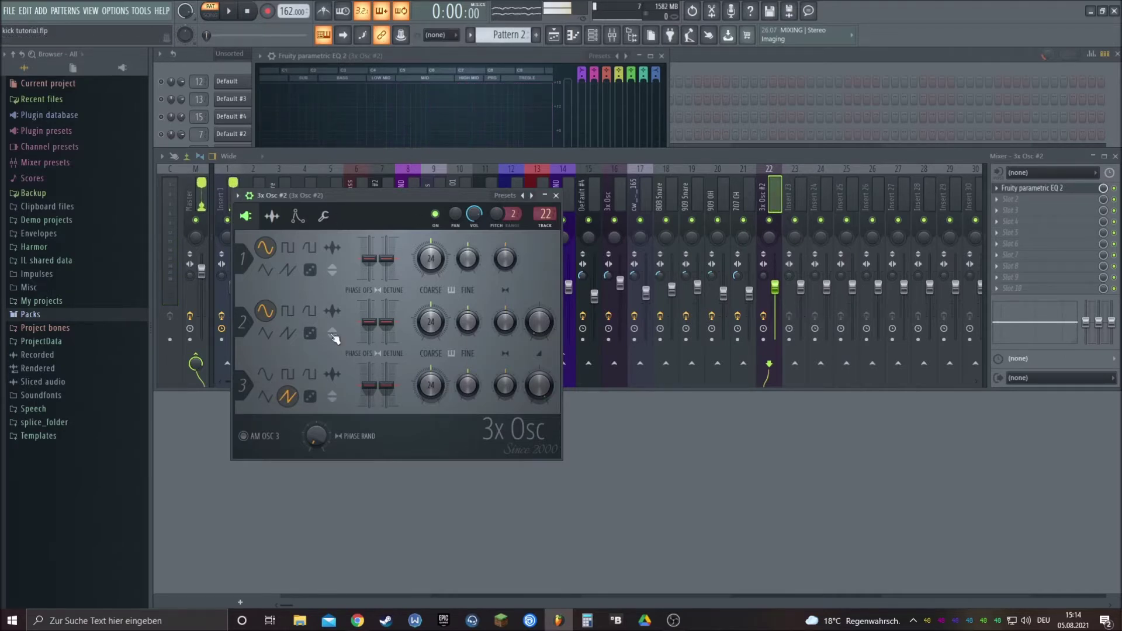
click(292, 374)
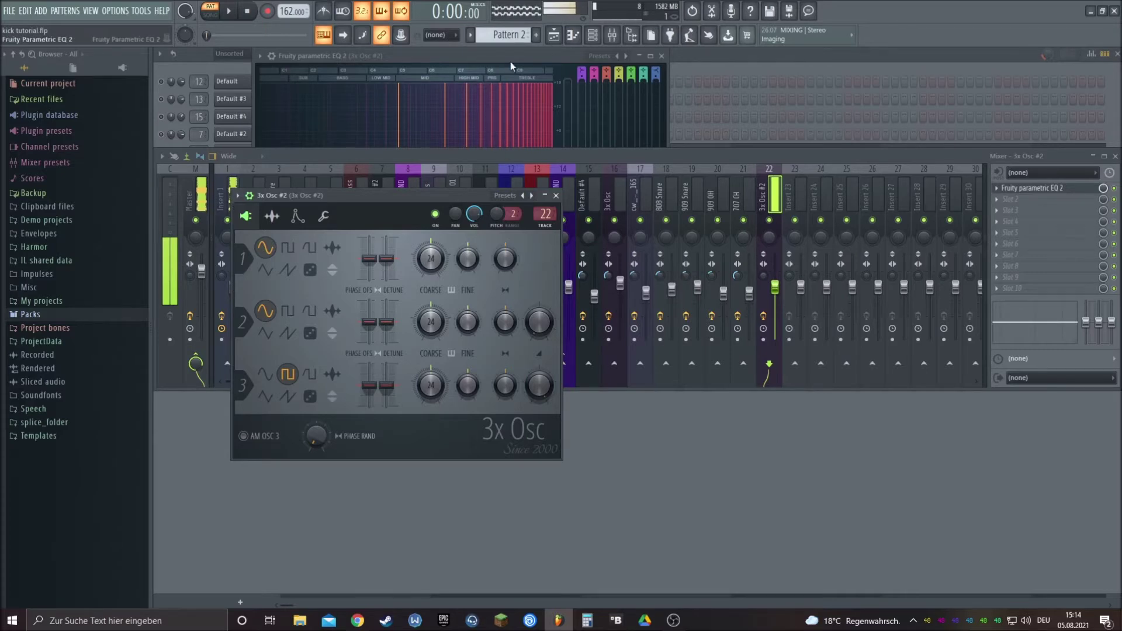
click(289, 398)
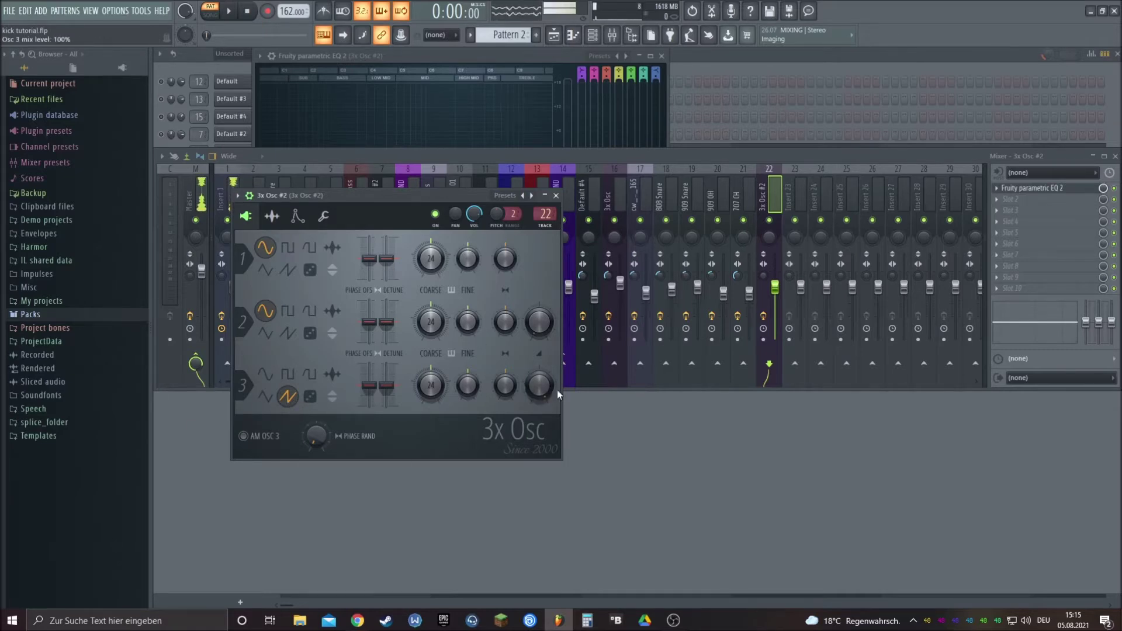
Step: Show the 3x Osc envelope and filter settings and rearrange the mixer and 3x Osc windows so the whole EQ is uncovered
click(298, 218)
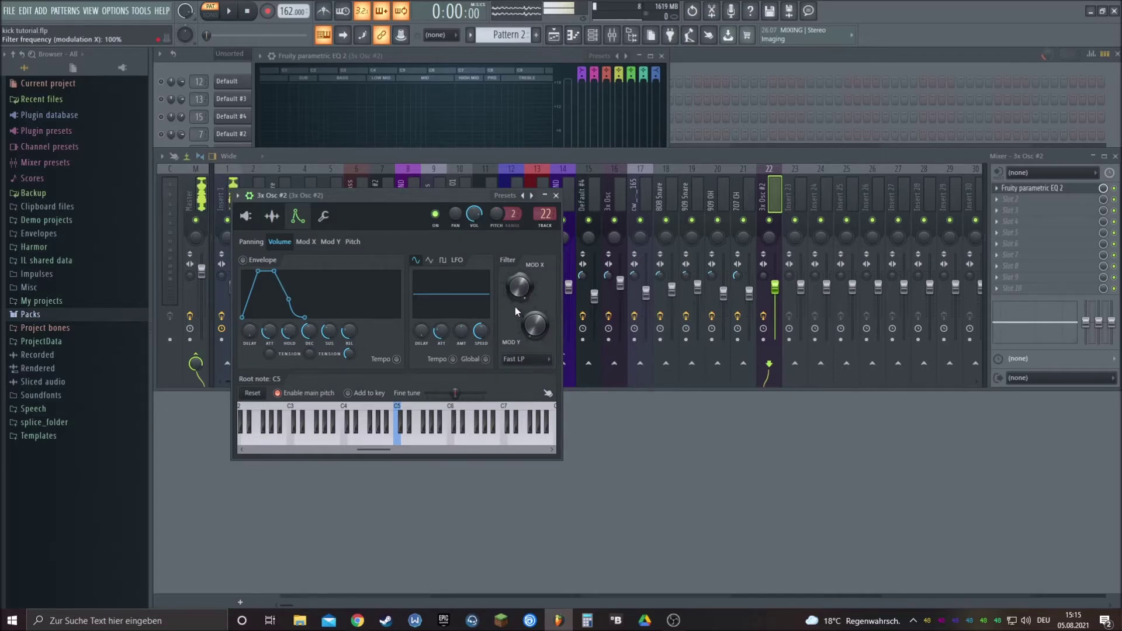
drag(528, 170, 510, 388)
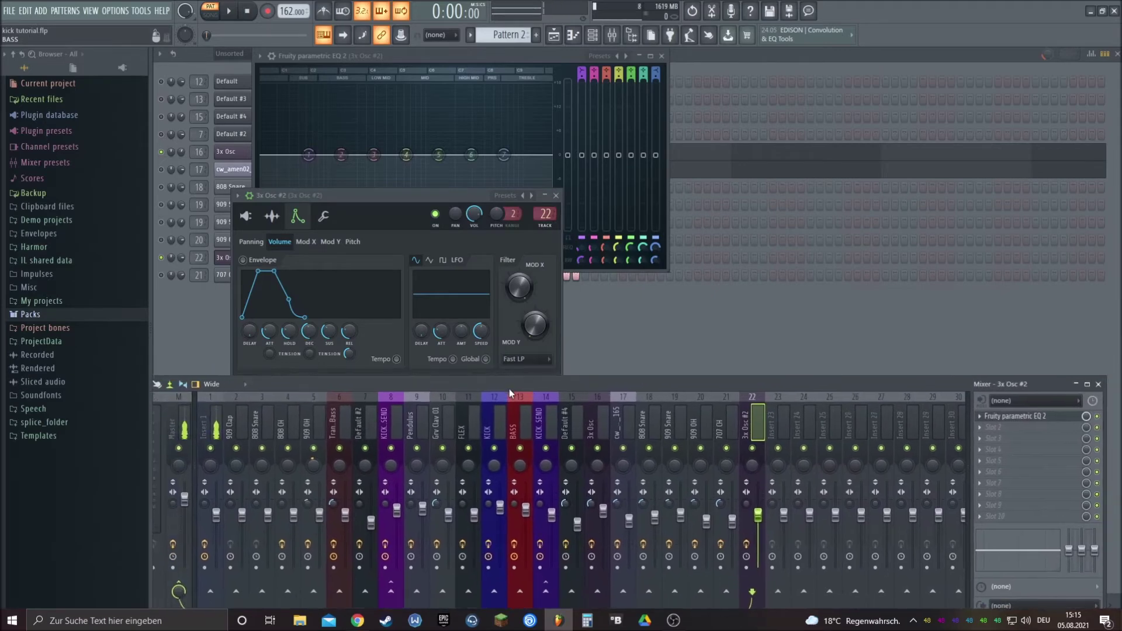
drag(443, 197, 887, 61)
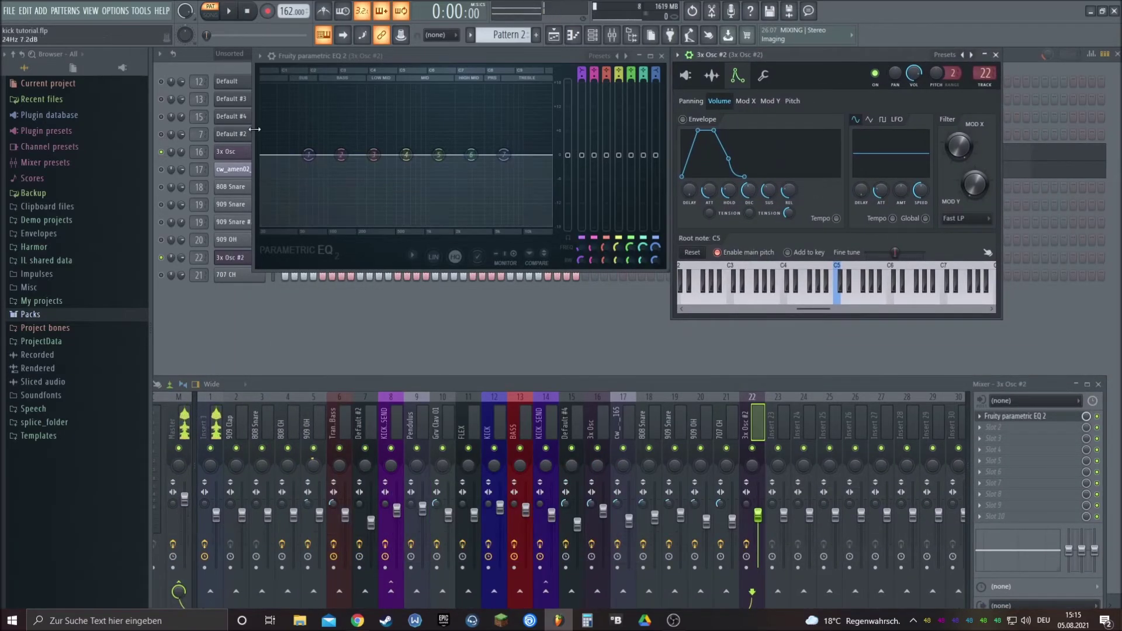
Step: Enable the histogram and turn off the heatmap in the Parametric EQ 2 display, auditioning the sawtooth note
key(q)
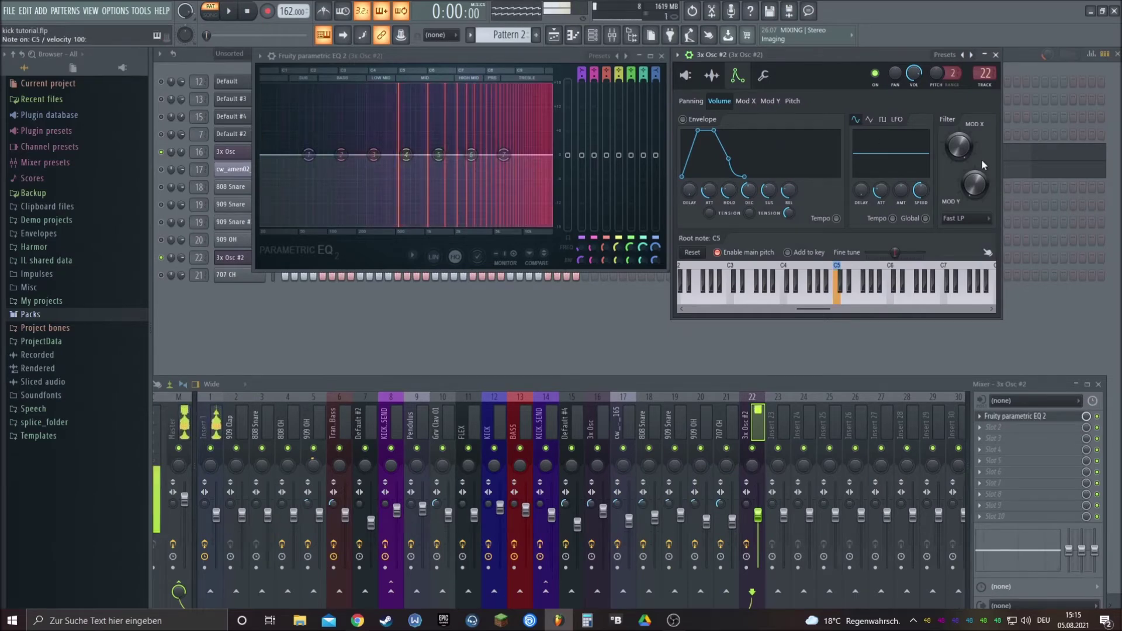
click(412, 254)
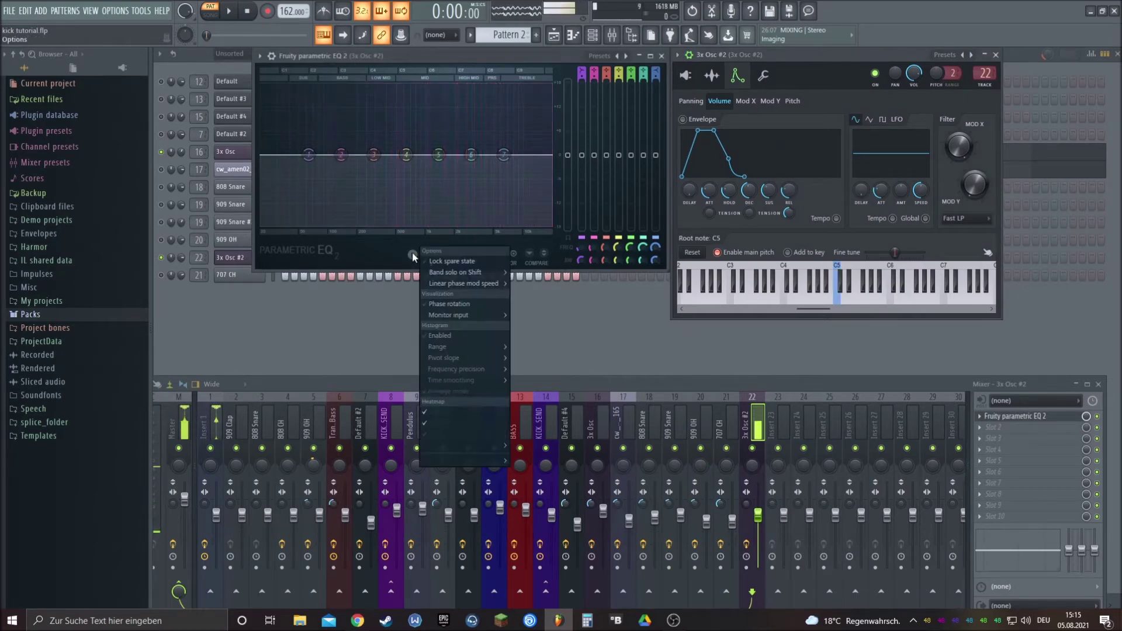
click(456, 337)
key(q)
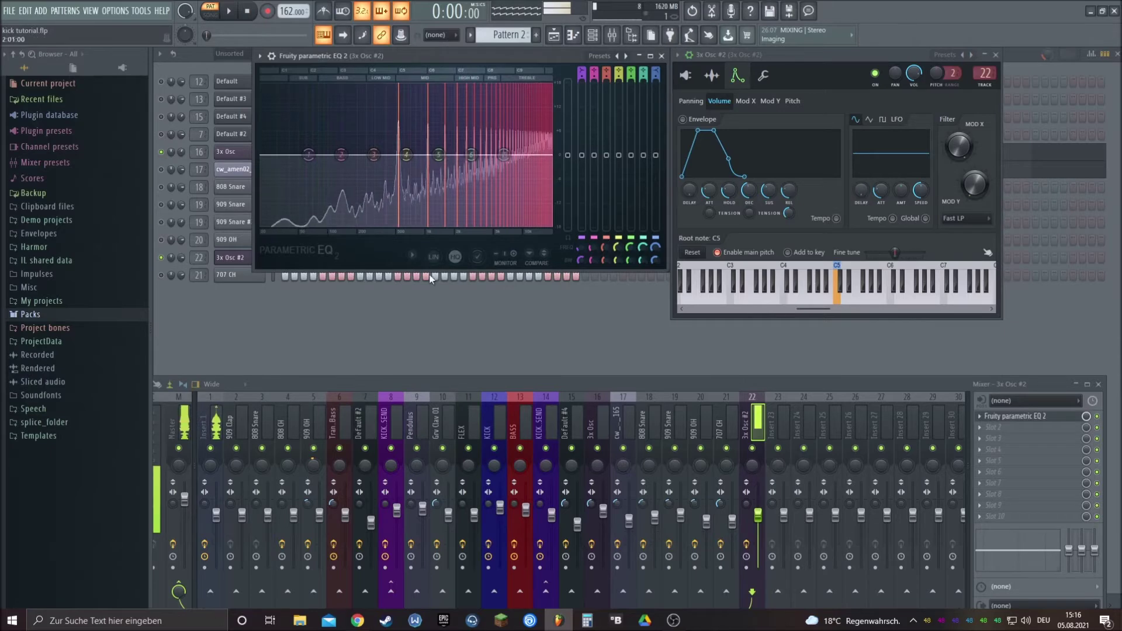
click(412, 254)
click(443, 411)
Step: Play C5 on the 3x Osc and sweep its Mod X filter cutoff, watching the EQ spectrum
key(q)
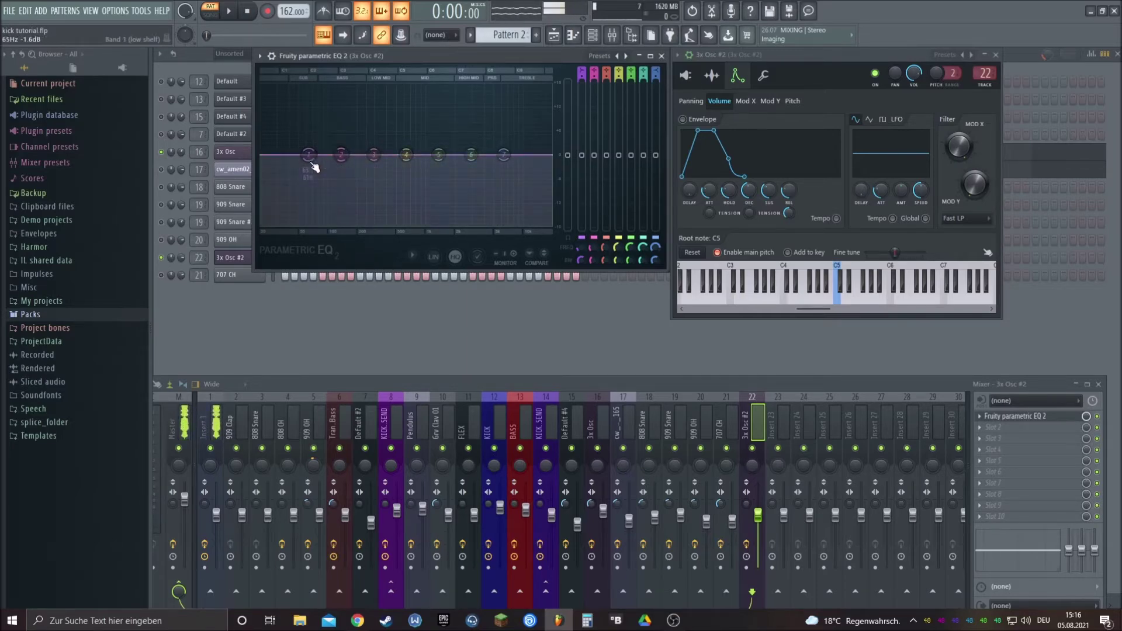
key(q)
drag(959, 145, 957, 98)
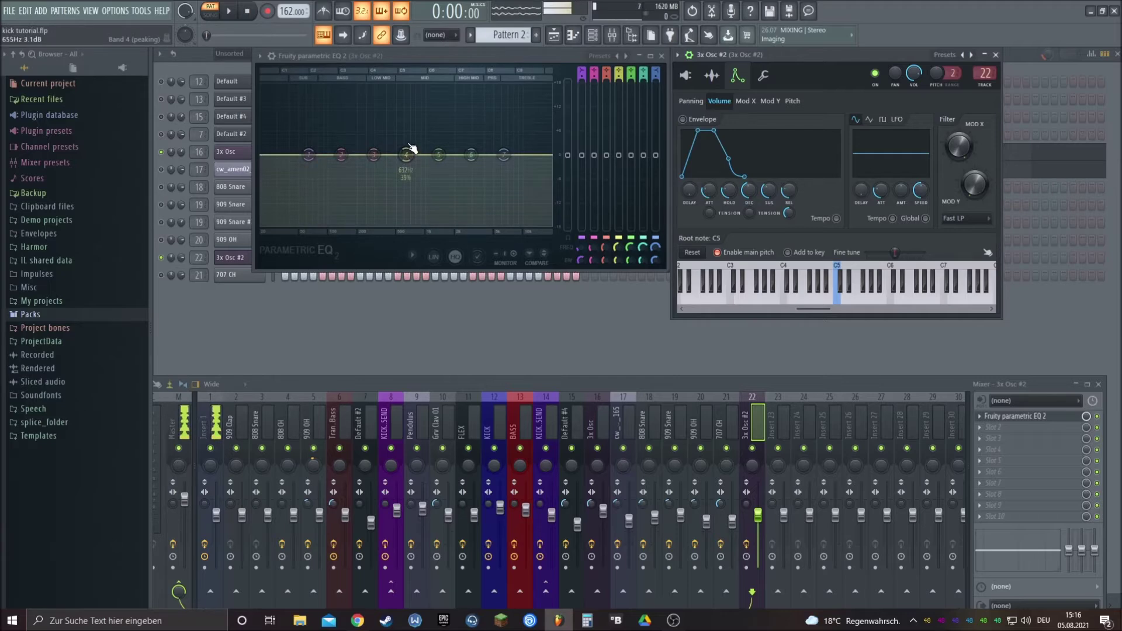
Step: Change EQ band 7 to a low-pass filter and lower its cutoff to about 711 Hz
right_click(504, 155)
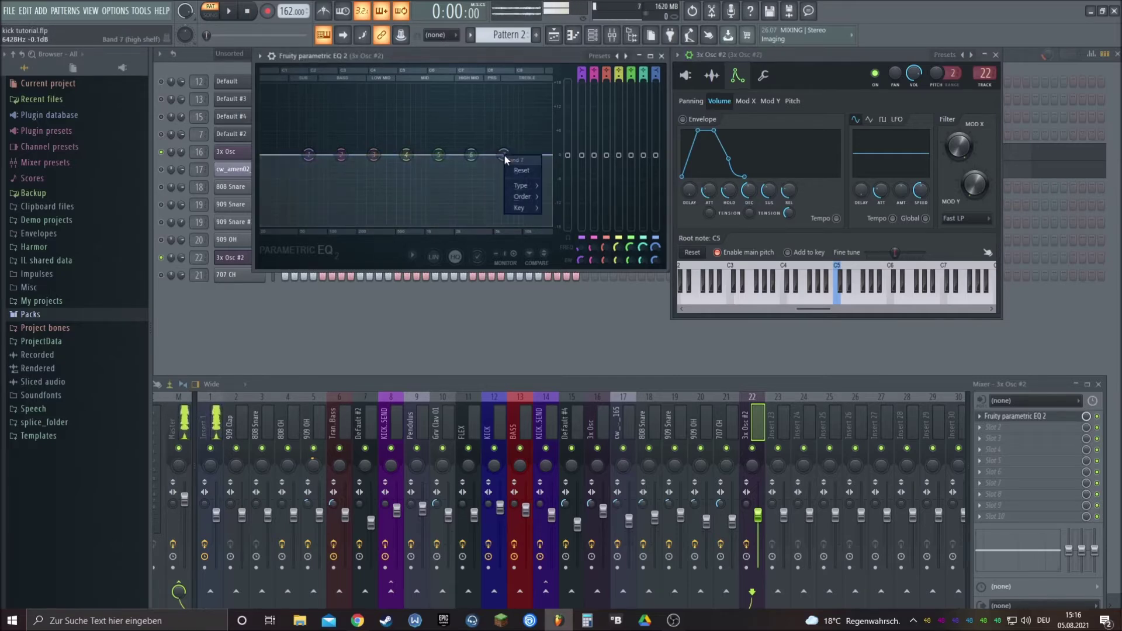
mouse_move(538, 187)
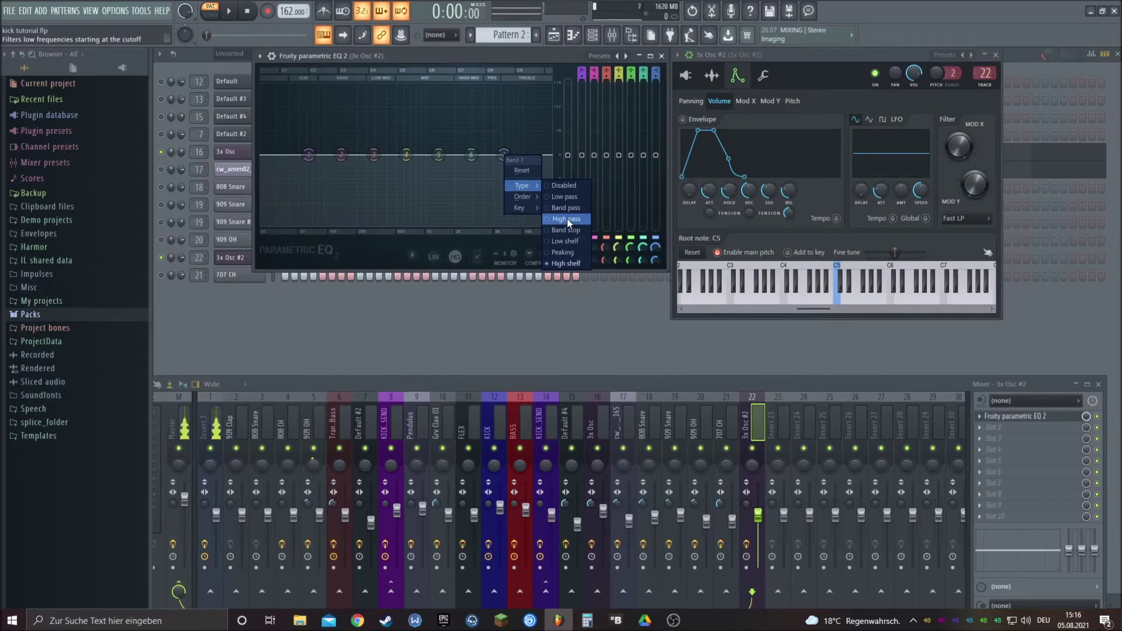
click(564, 197)
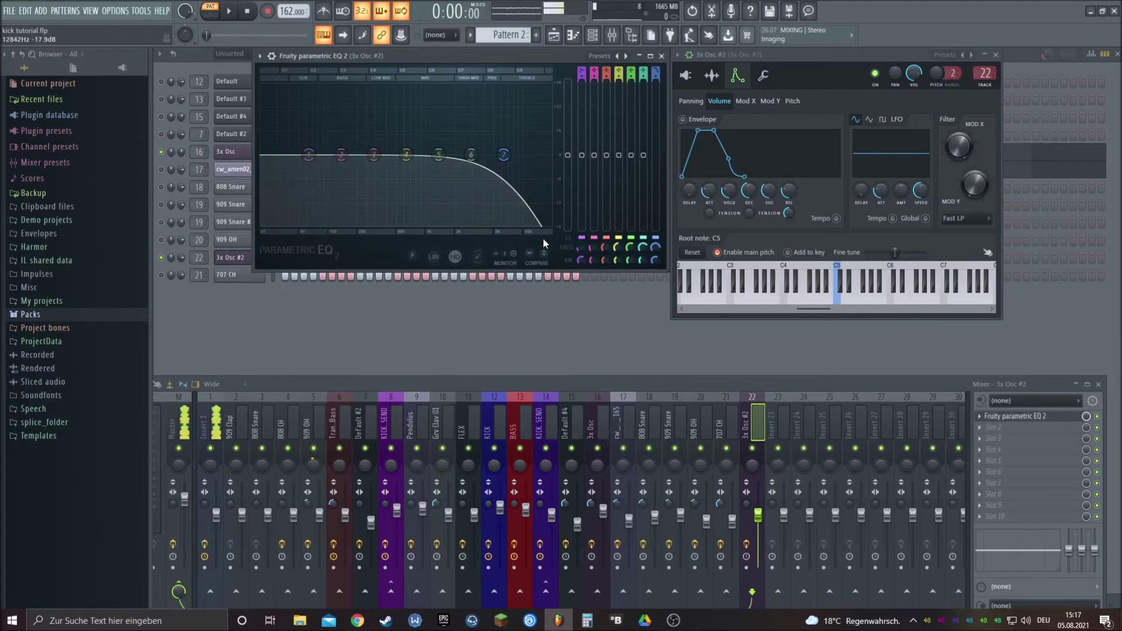
drag(503, 155, 410, 154)
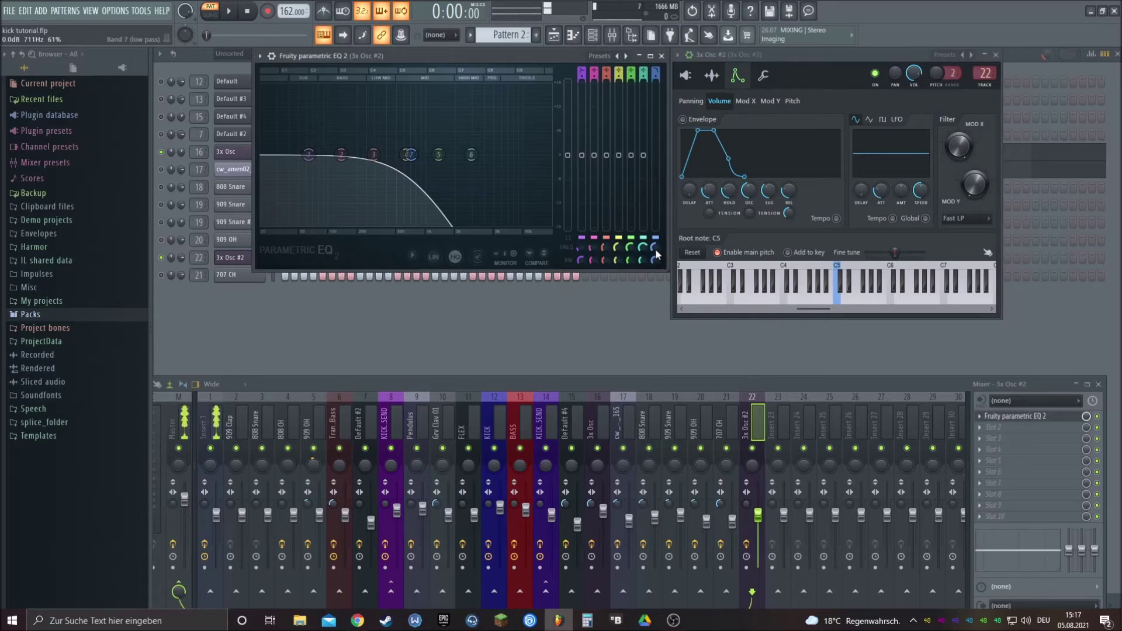
Step: Raise band 7's cutoff to about 4861 Hz and adjust its bandwidth to form a tall resonance peak
mouse_move(656, 251)
mouse_down()
mouse_move(656, 228)
mouse_move(654, 253)
mouse_up()
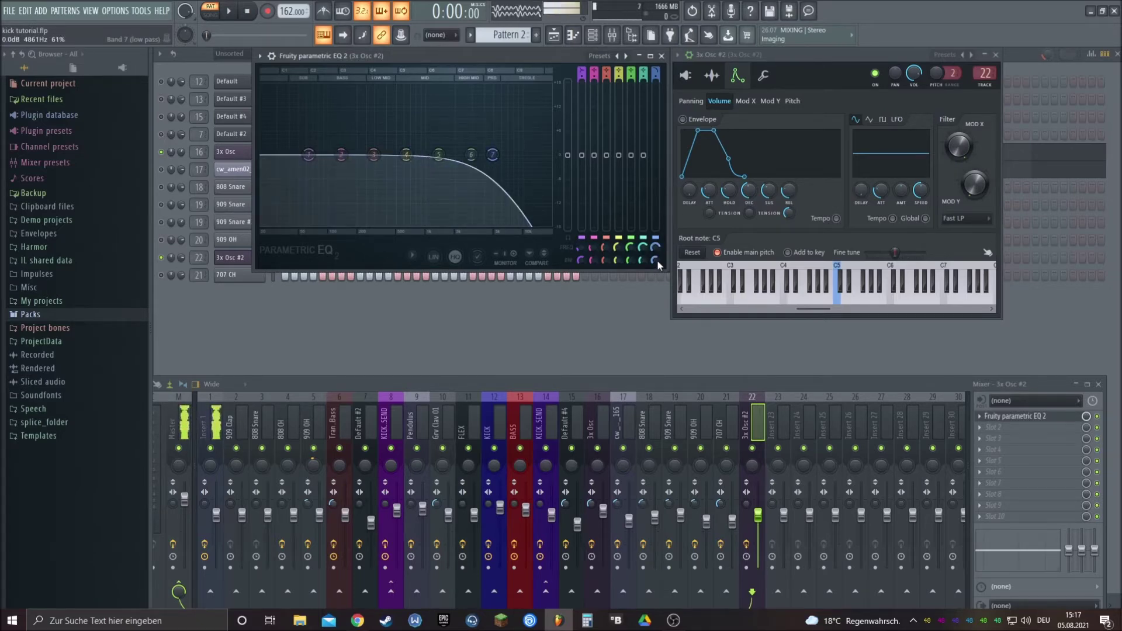
drag(656, 260, 658, 264)
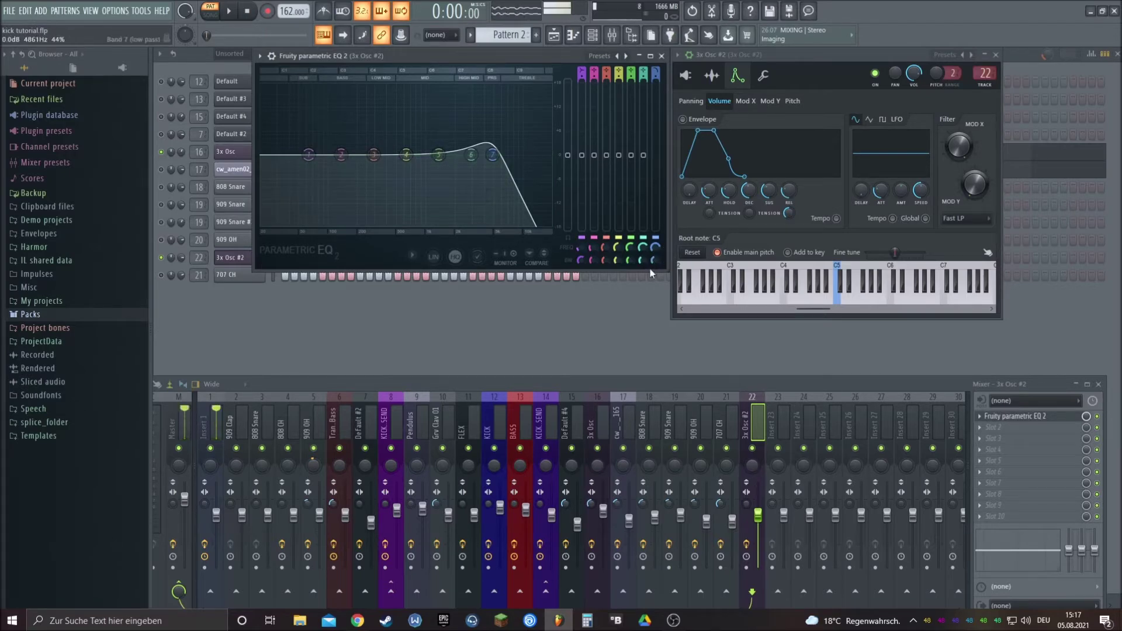
drag(659, 258, 658, 277)
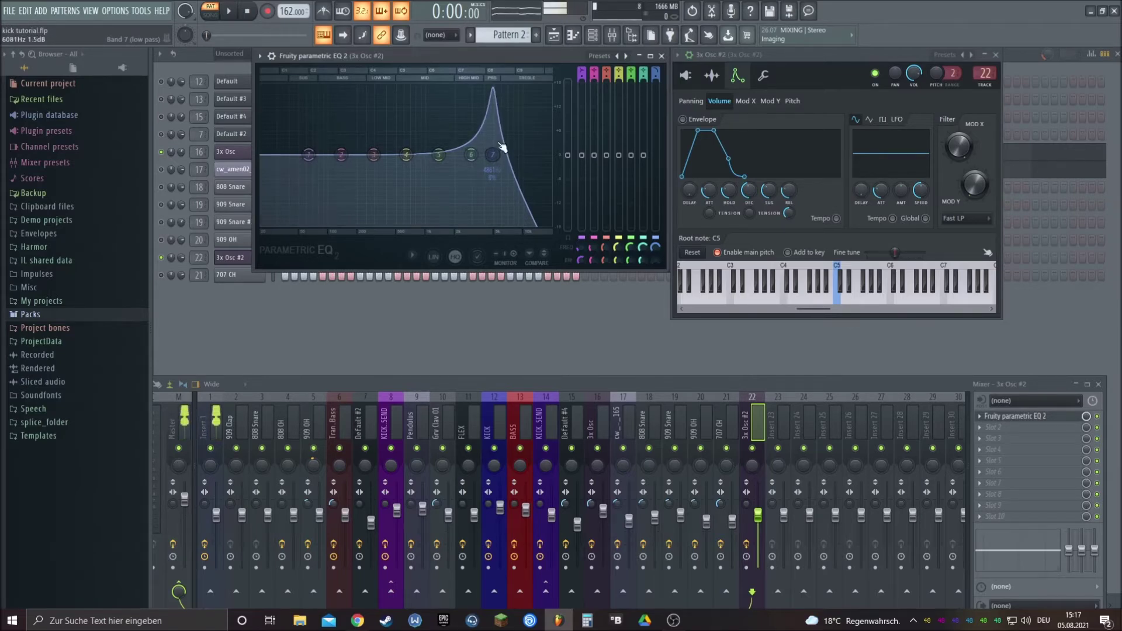
Step: Shift band 7's cutoff slightly higher without the resonance peak and switch the band off
mouse_move(493, 154)
mouse_down()
mouse_move(522, 154)
mouse_move(426, 154)
mouse_move(511, 155)
mouse_up()
drag(656, 261, 656, 225)
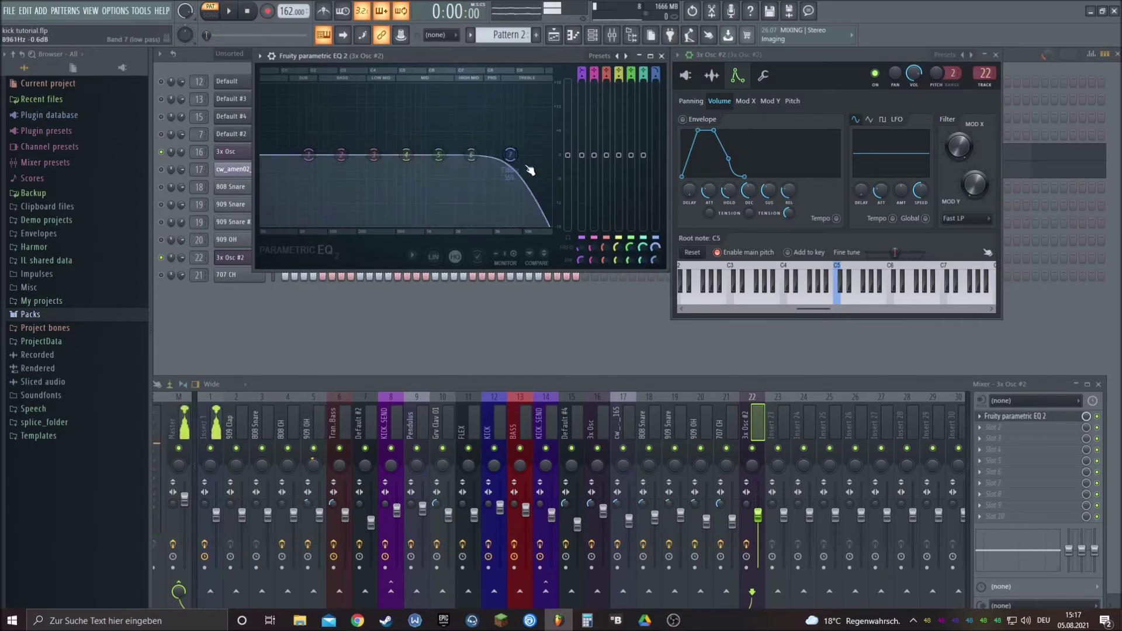
click(655, 237)
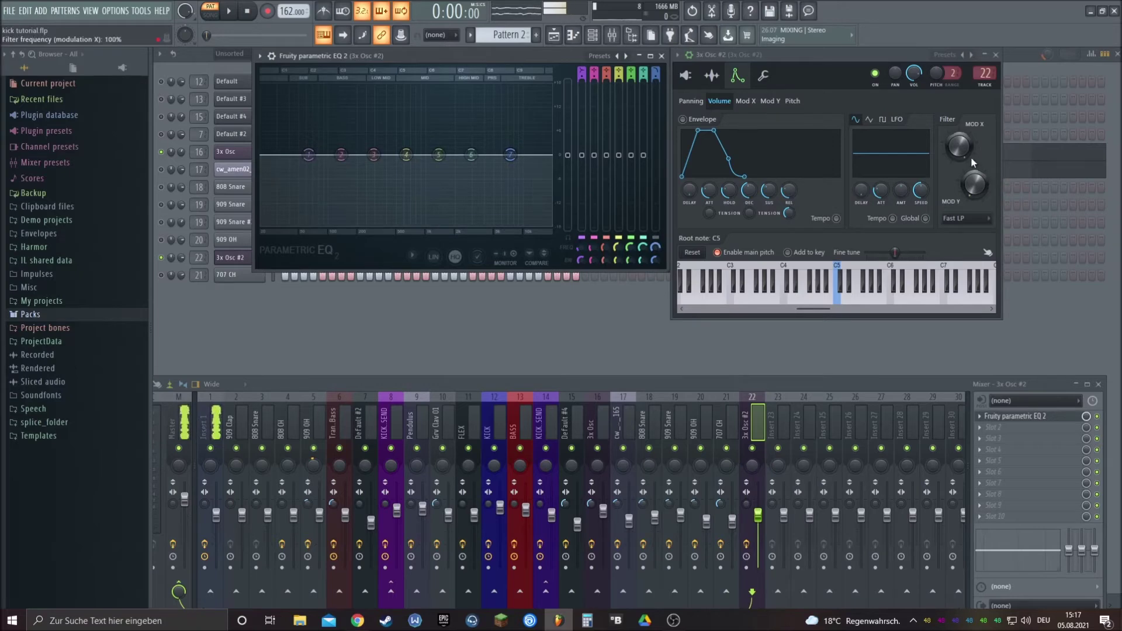
Step: Try the 3x Osc's Mod Y filter bandwidth and sweep Mod X through about 75% while playing C5
mouse_move(974, 185)
mouse_down()
mouse_move(959, 151)
mouse_move(959, 172)
mouse_up()
key(q)
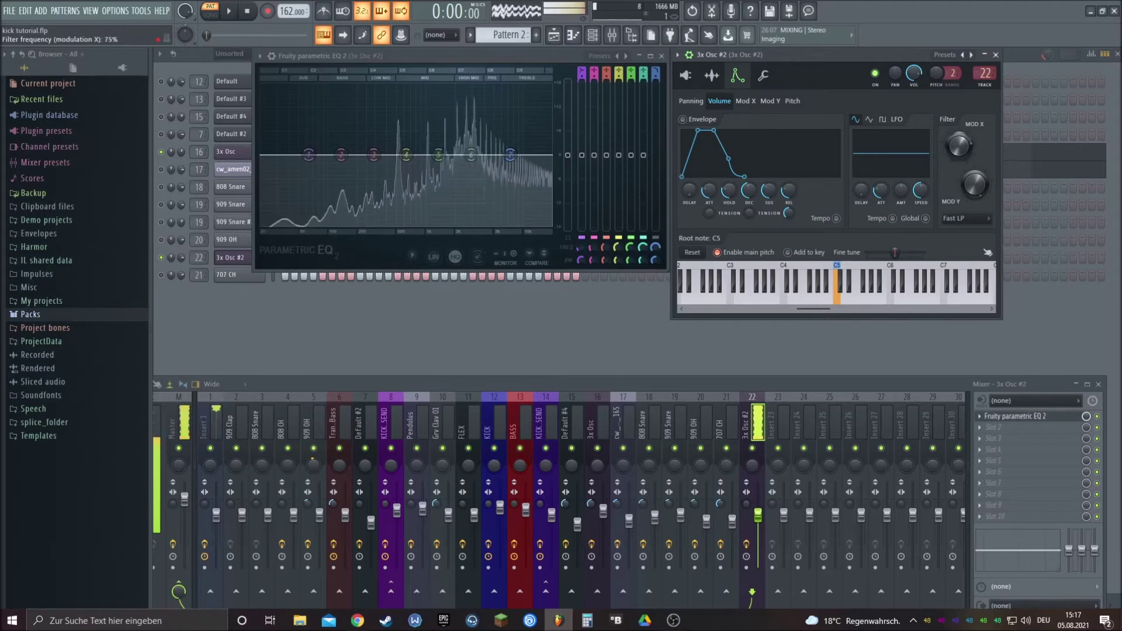
drag(959, 146, 960, 132)
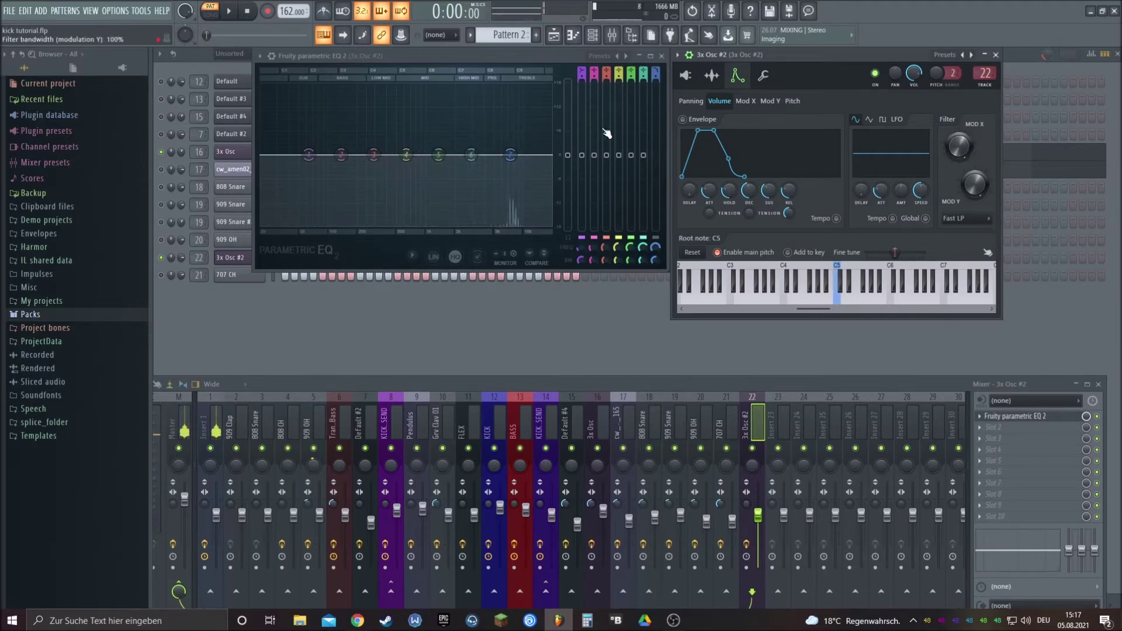
Step: Move the 3x Osc window partly over the EQ and lower oscillator 3's coarse pitch until its dial reads 0
drag(787, 56, 664, 132)
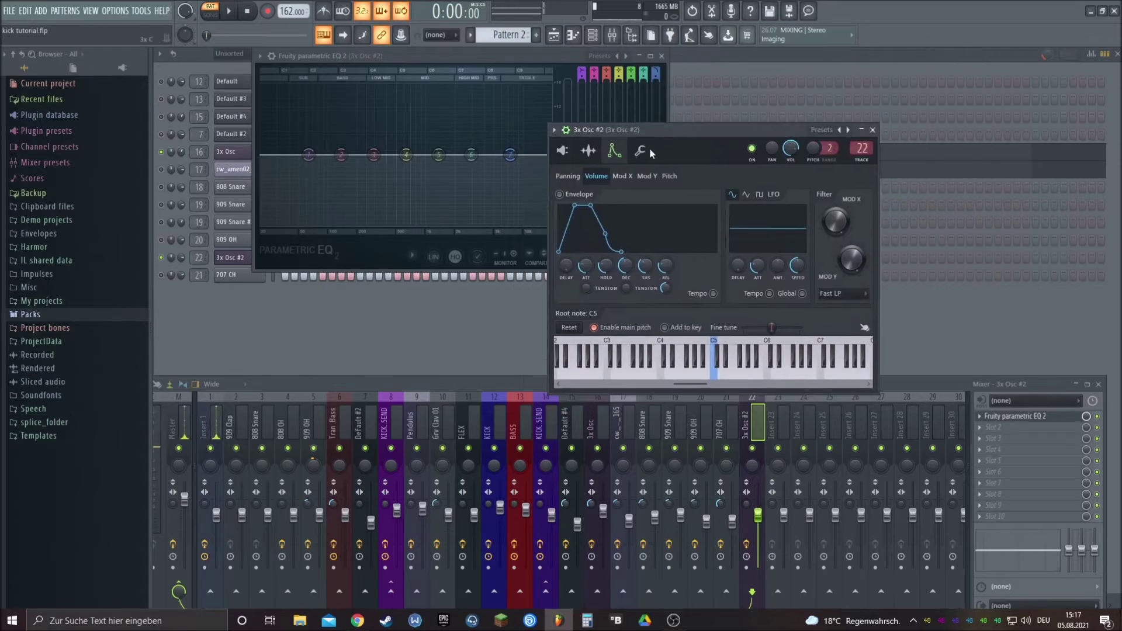
click(564, 150)
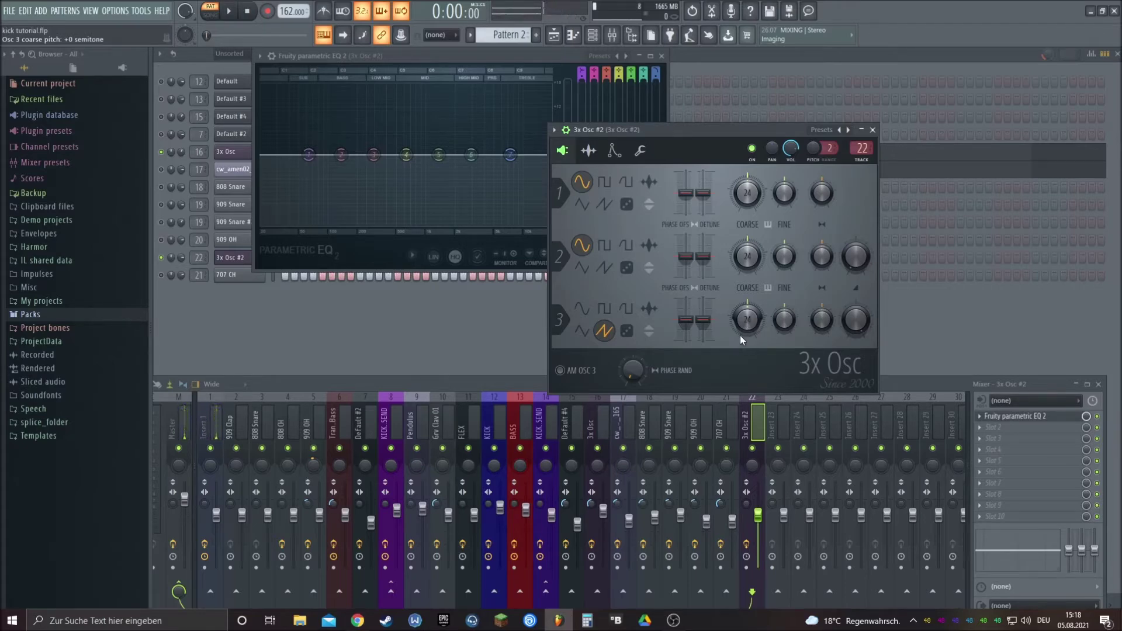
drag(740, 336, 740, 368)
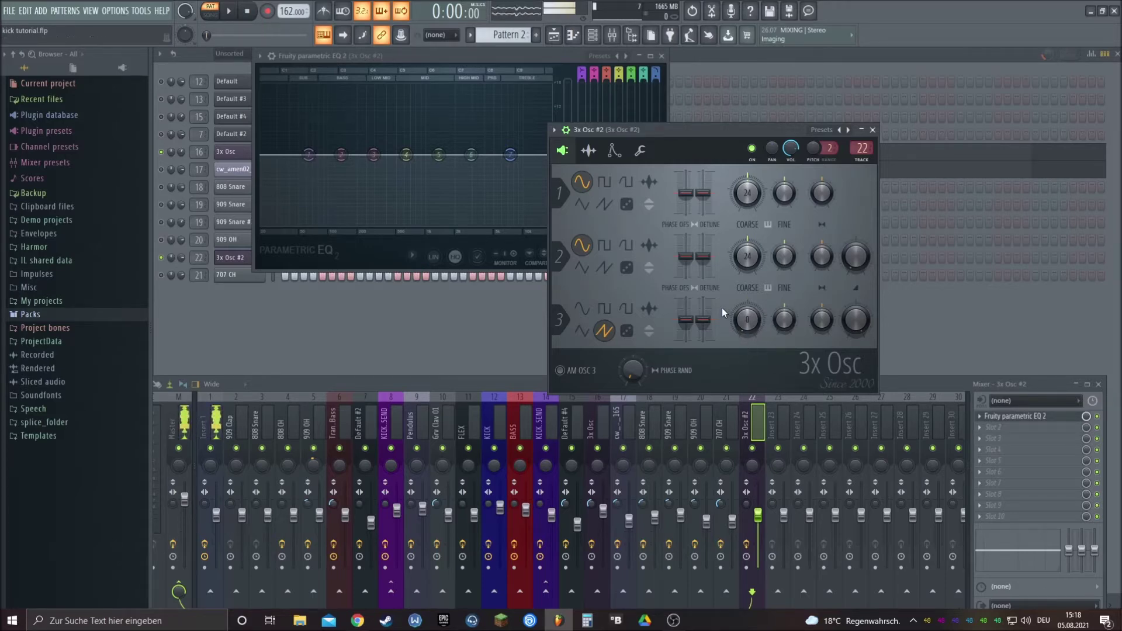
key(q)
key(q)
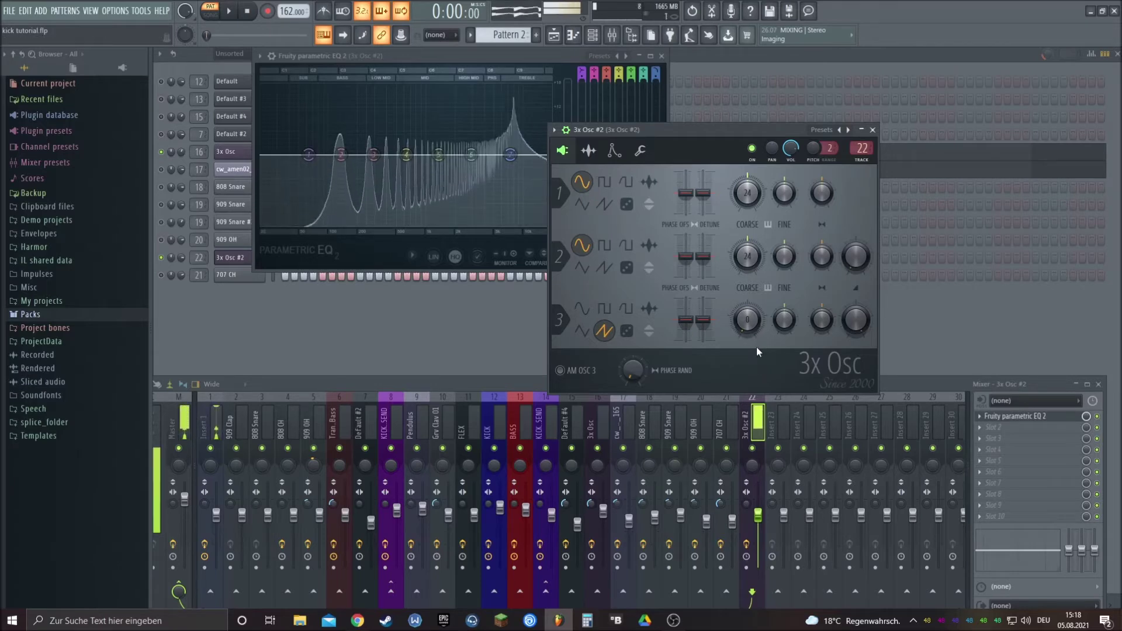
mouse_move(745, 325)
mouse_down()
mouse_move(744, 348)
mouse_move(751, 316)
mouse_up()
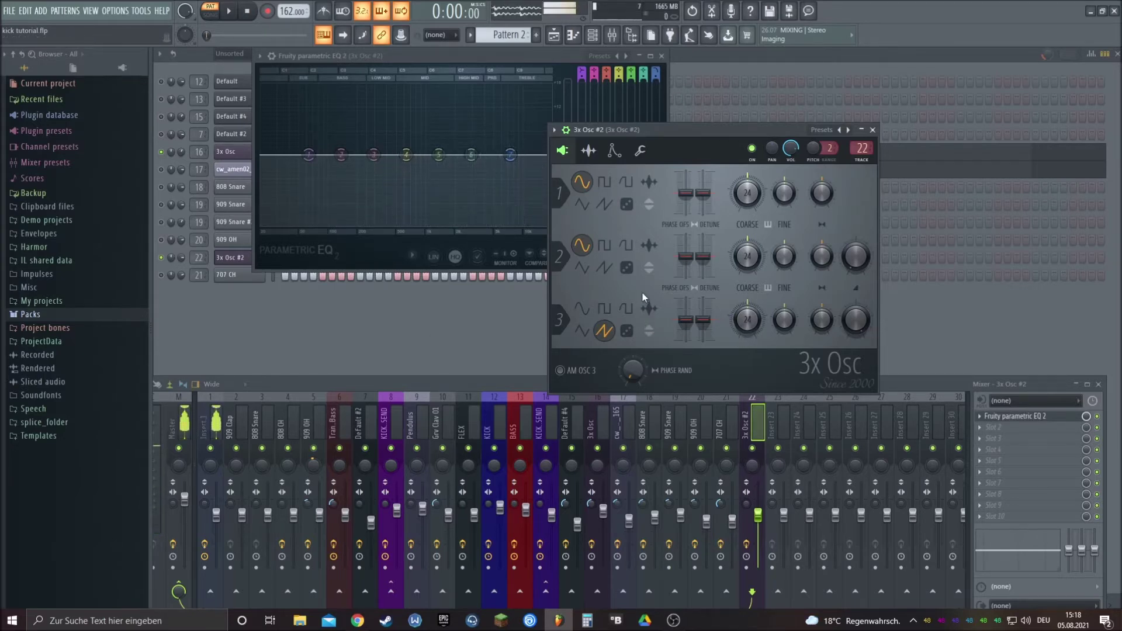
drag(755, 315, 755, 345)
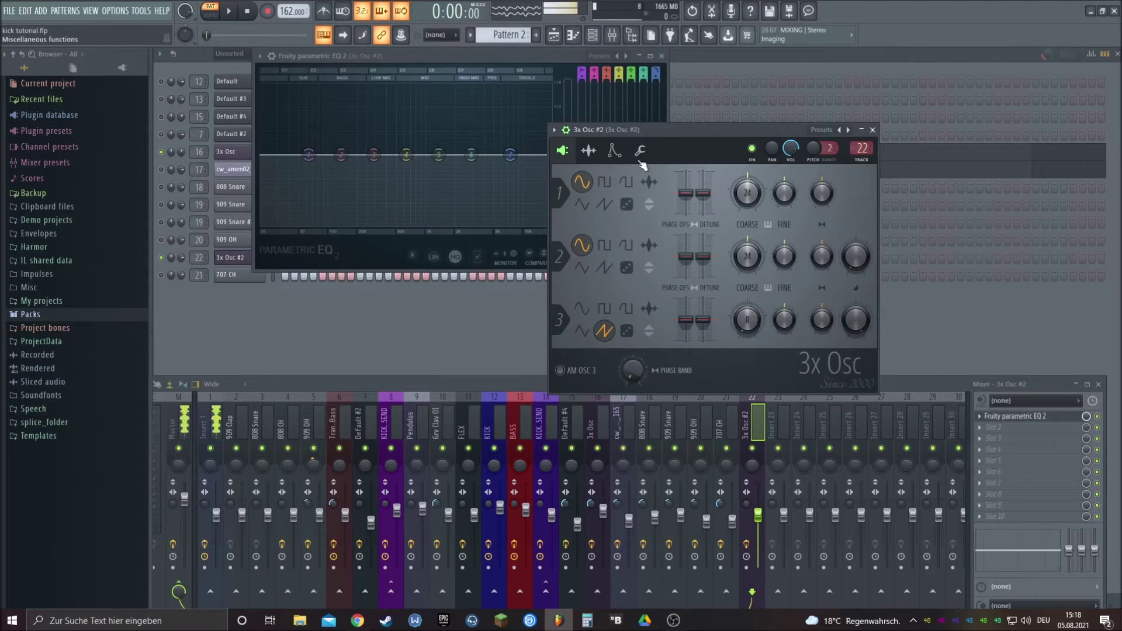
Step: Return to the envelope and filter settings and sweep the Mod X cutoff through about 58% on the lowered sawtooth
click(613, 151)
drag(842, 221, 841, 244)
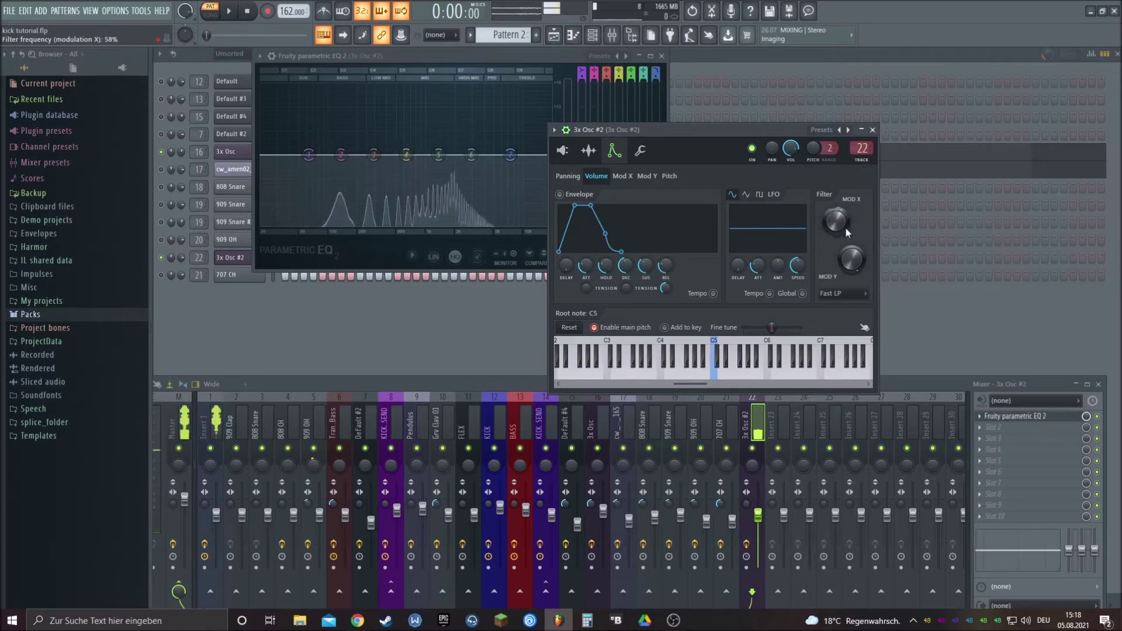
drag(851, 261, 852, 262)
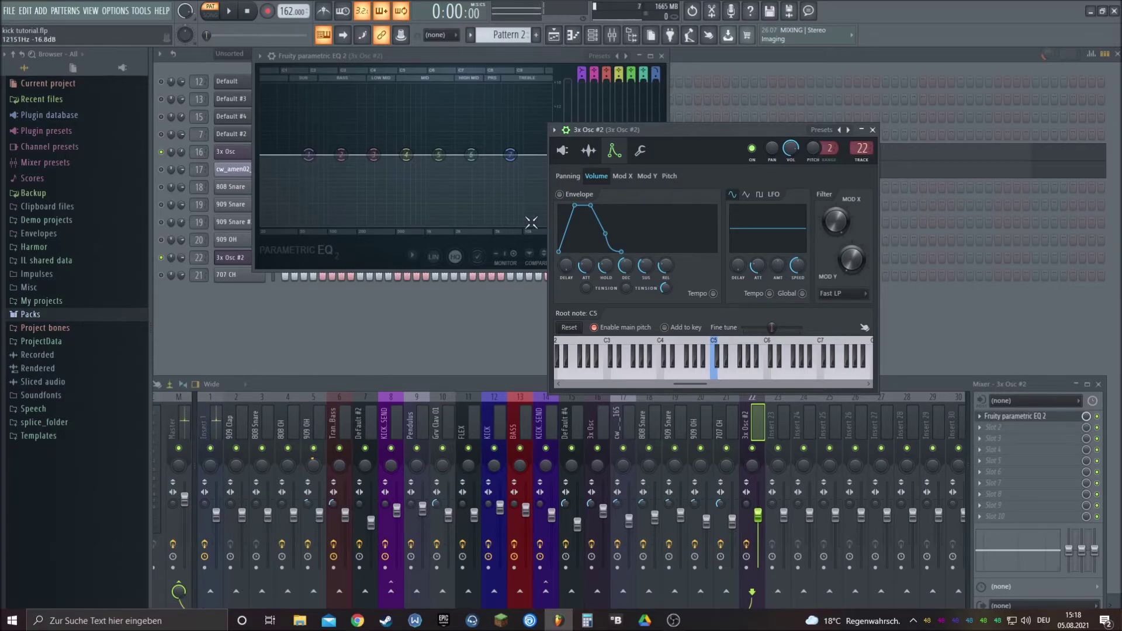
Step: Audition C5 with the current volume envelope and show the Mod X envelope of the 3x Osc
click(718, 377)
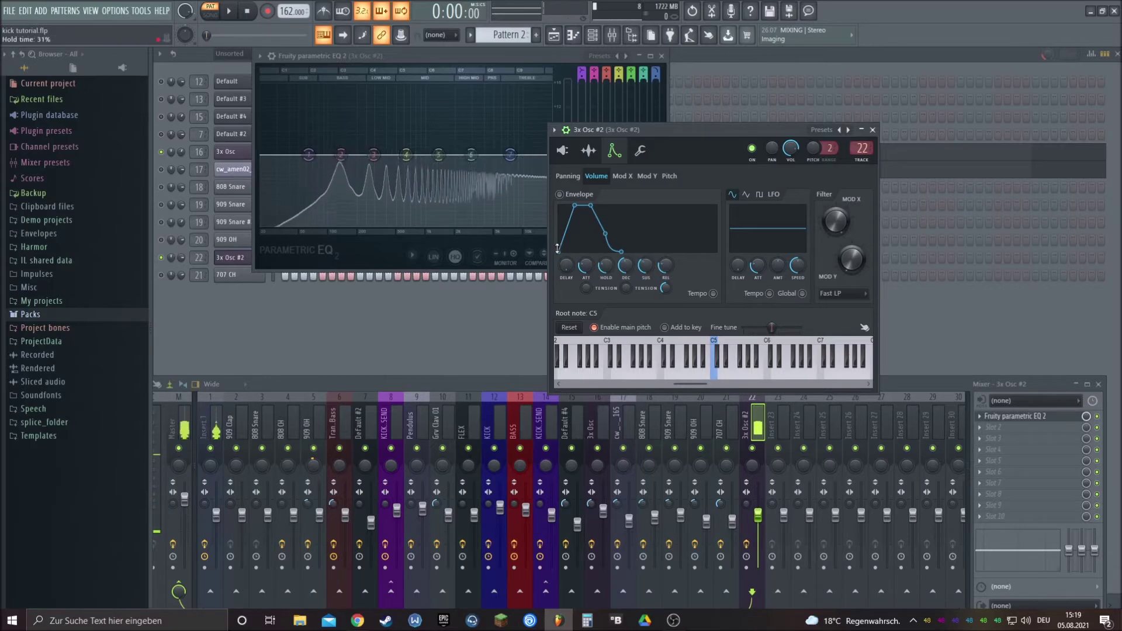
click(709, 369)
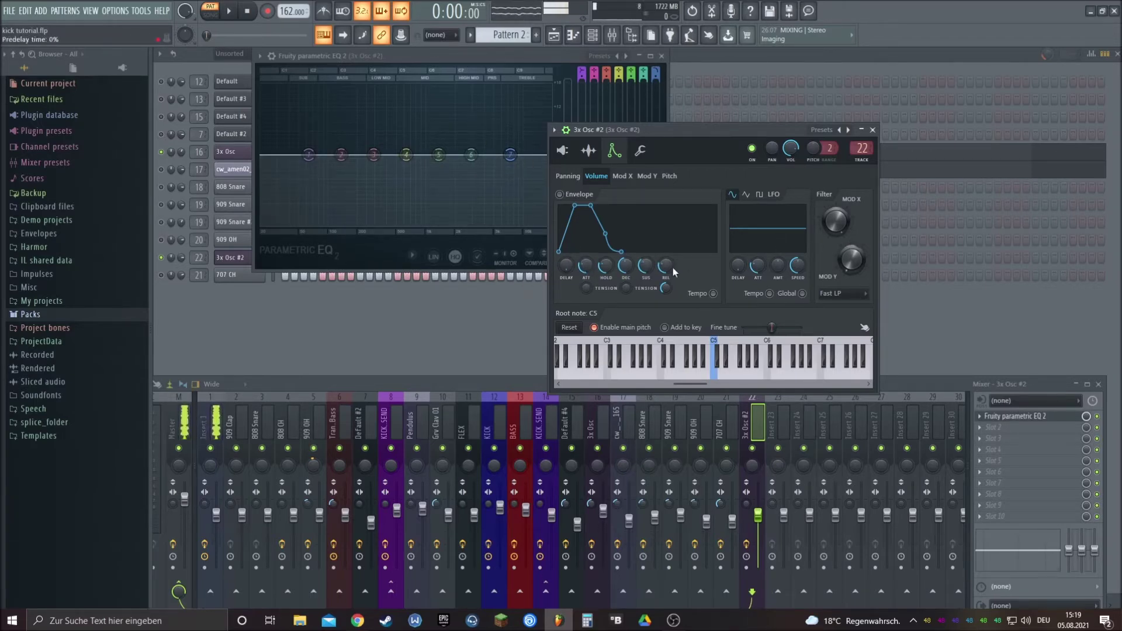
click(622, 176)
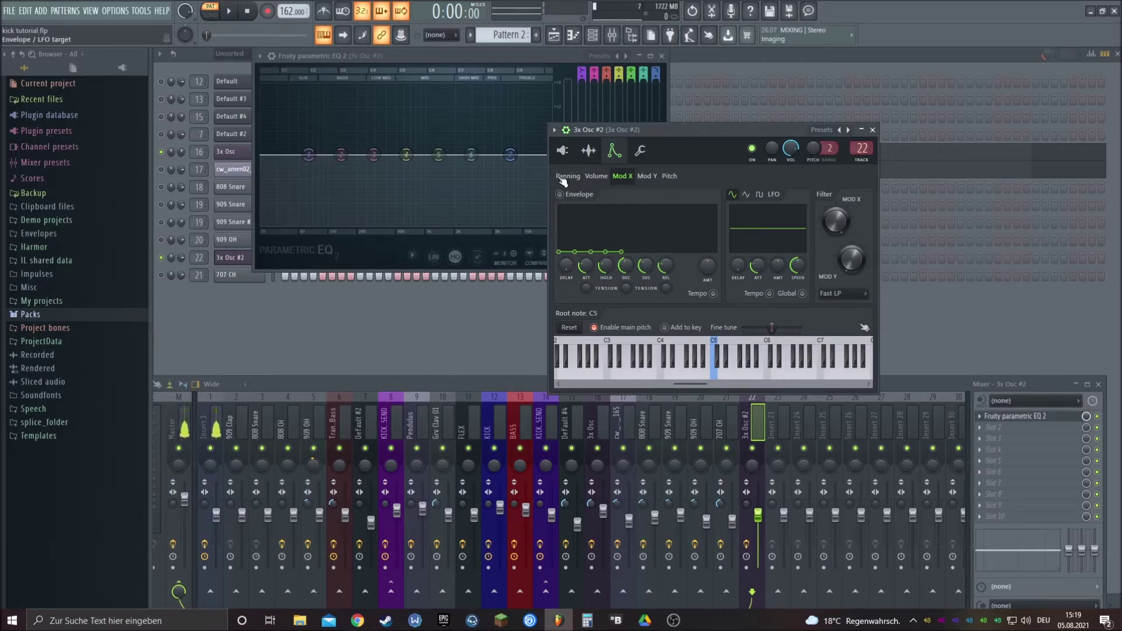
click(621, 177)
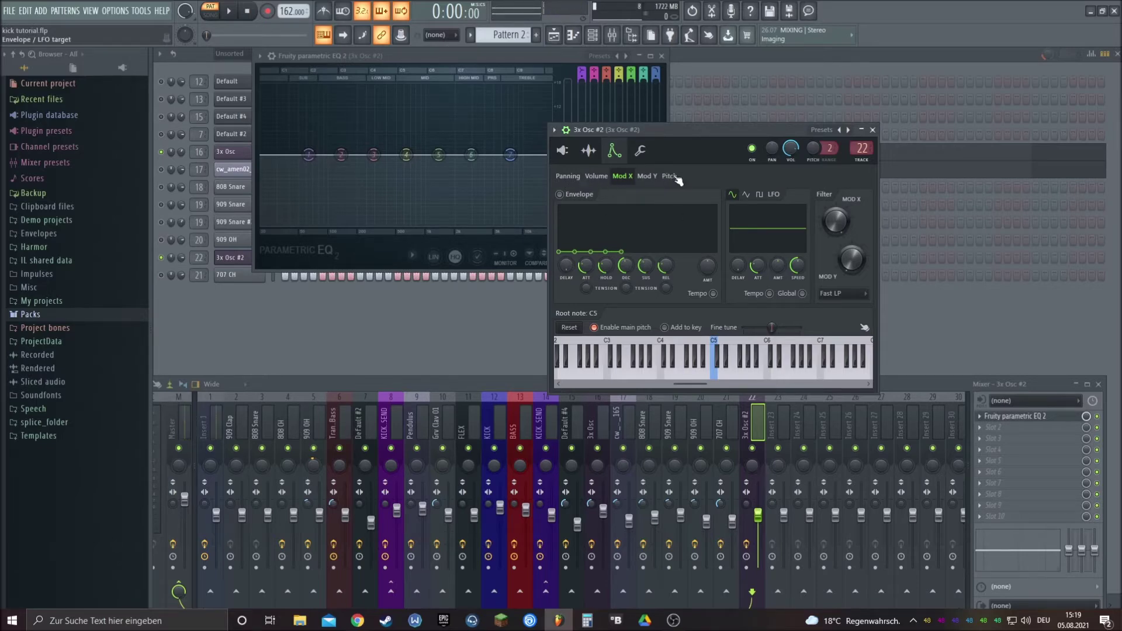
Step: Show the 3x Osc's volume envelope and audition C5 with its current shape
click(564, 178)
click(597, 177)
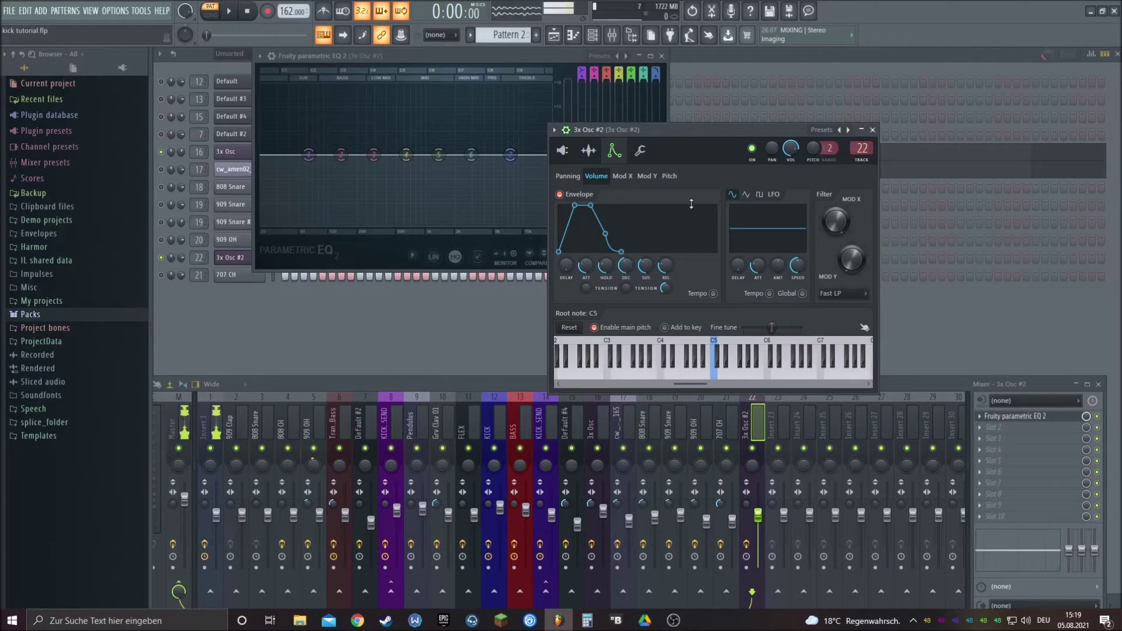
key(q)
key(q)
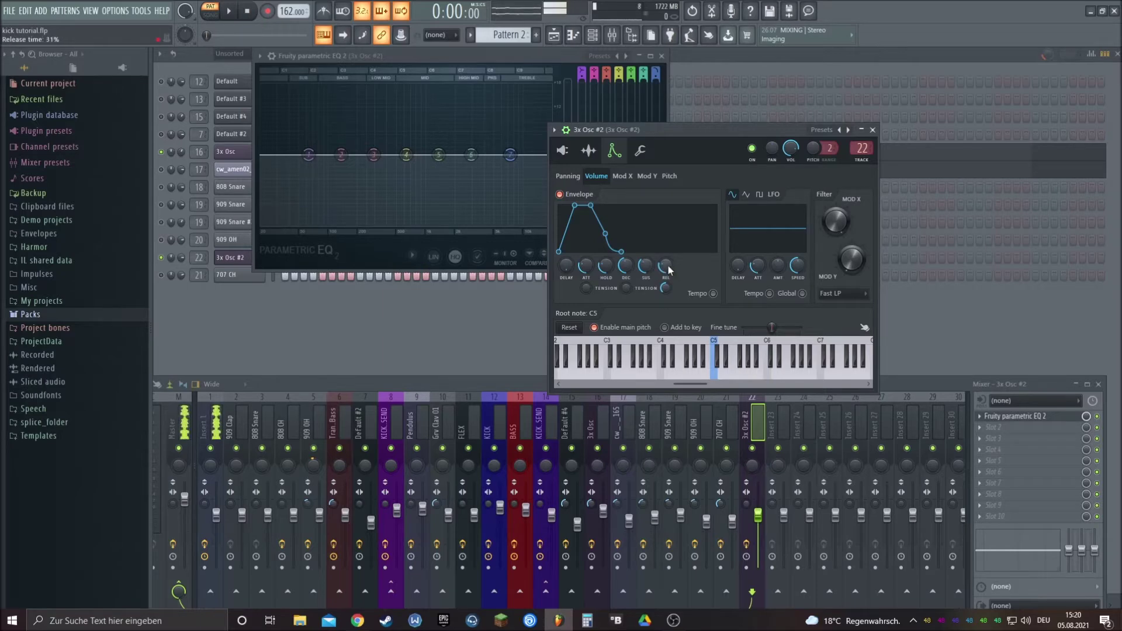
Step: Try a volume envelope release time of 100% with a played note and shorten the release again
drag(667, 264, 668, 234)
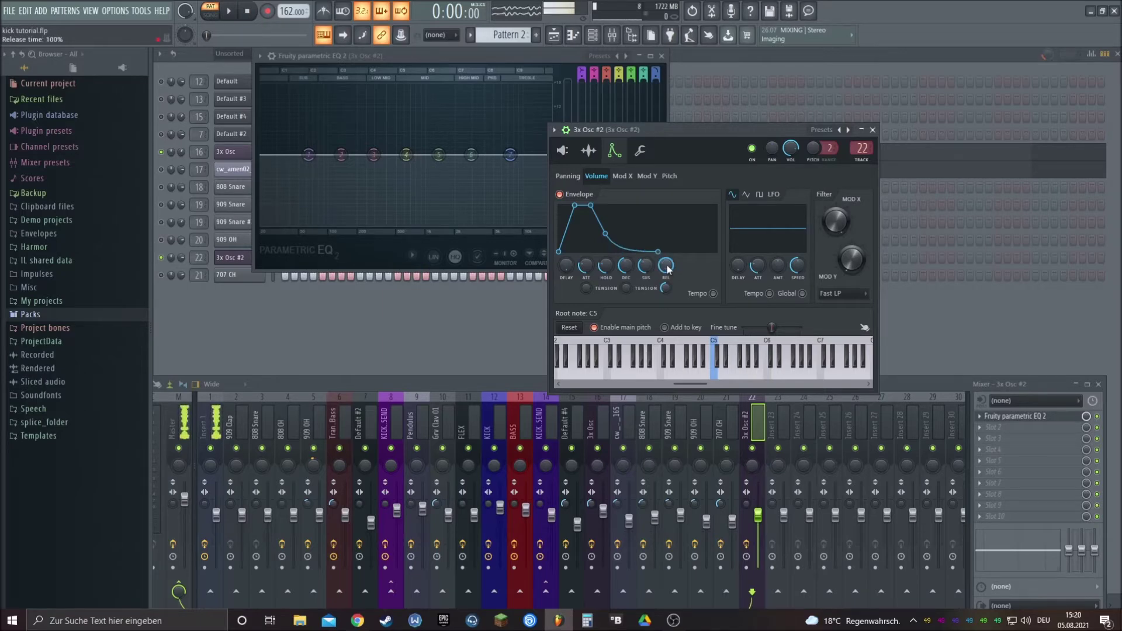
key(y)
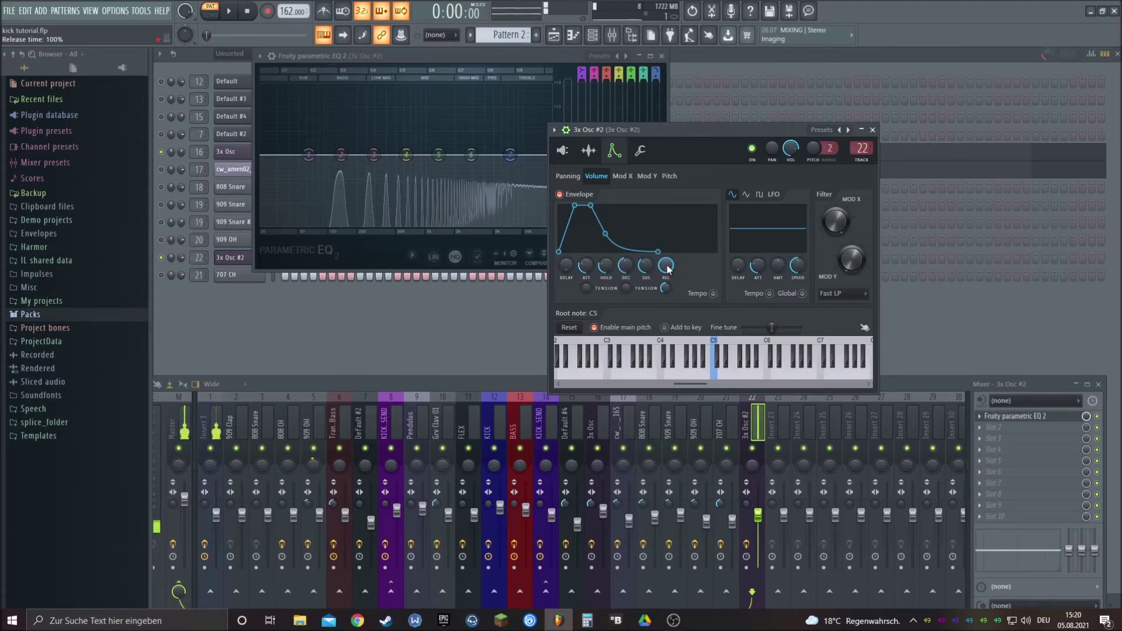
drag(668, 265, 663, 263)
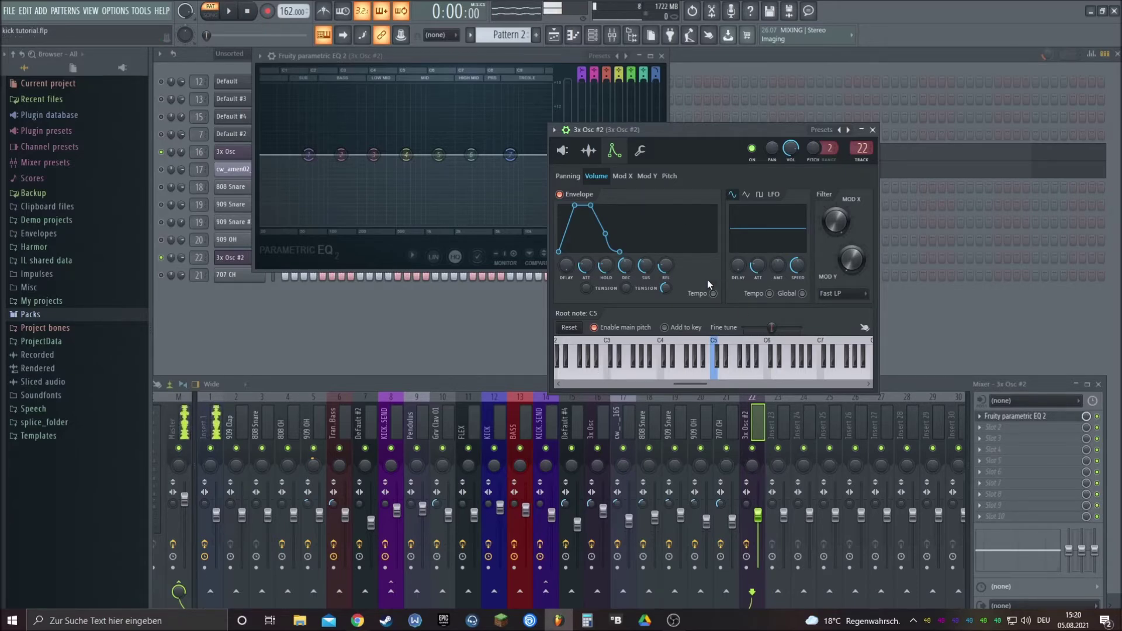
Step: Shorten the volume envelope to a 13% decay with no attack, hold, sustain or release, and audition it with a run of notes
drag(588, 268, 606, 286)
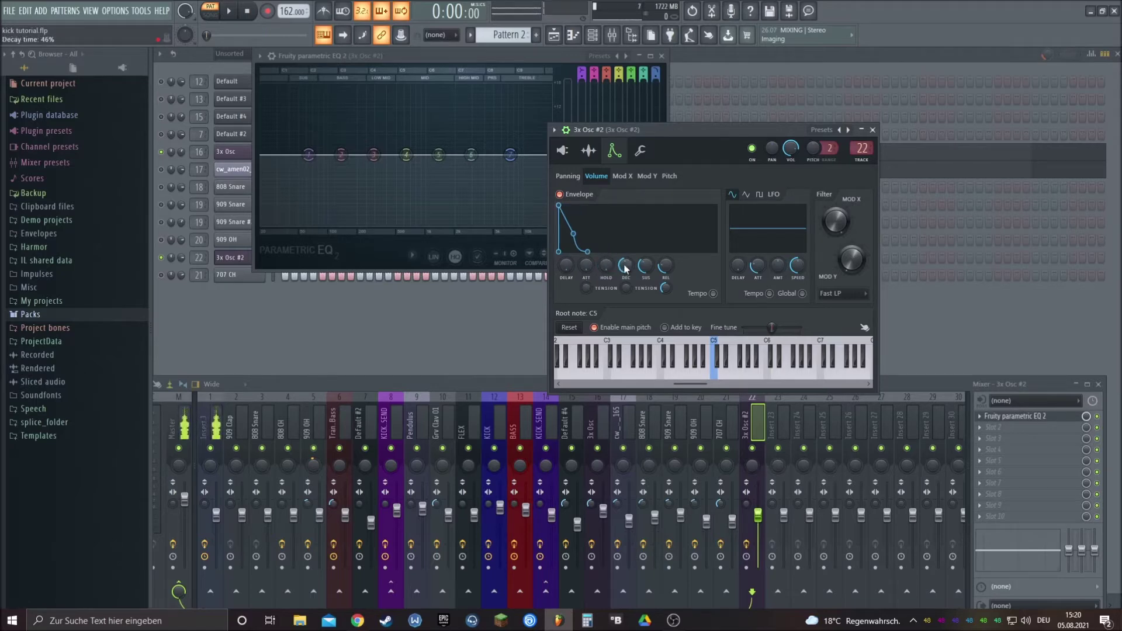
drag(665, 266, 631, 264)
key(z)
key(z)
key(z)
key(n)
key(m)
key(comma)
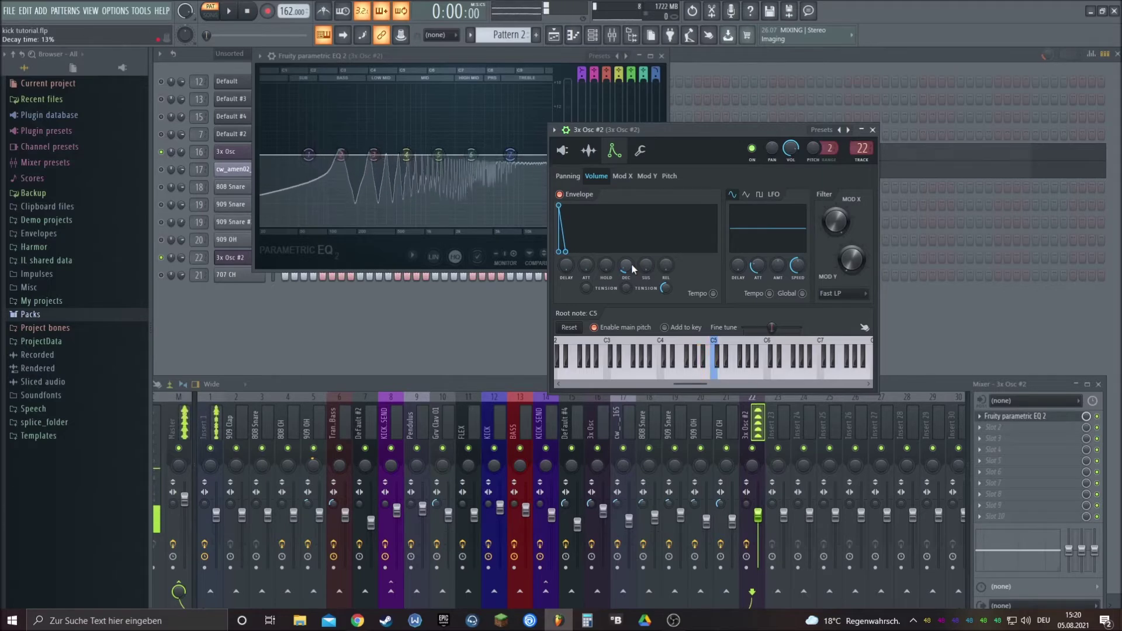
key(m)
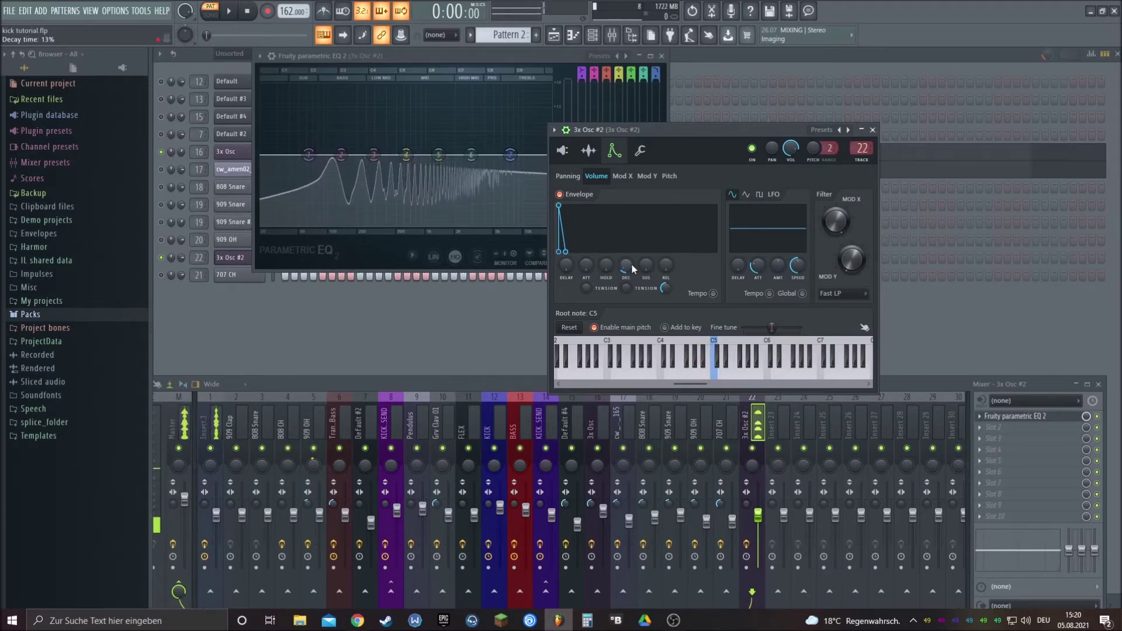
key(n)
key(comma)
key(v)
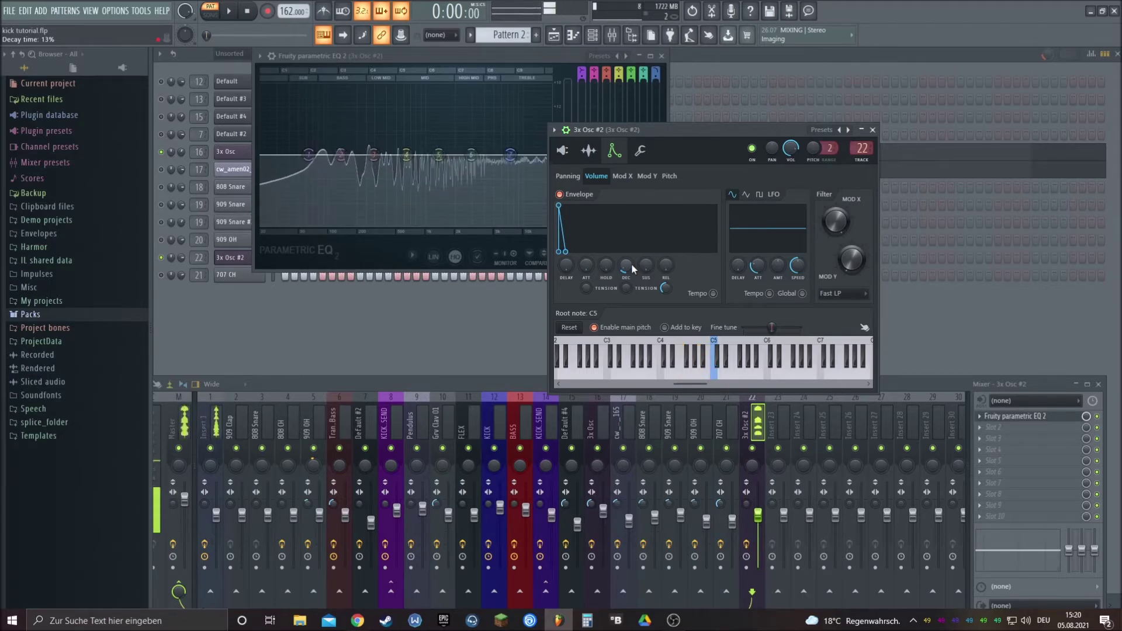
key(c)
key(x)
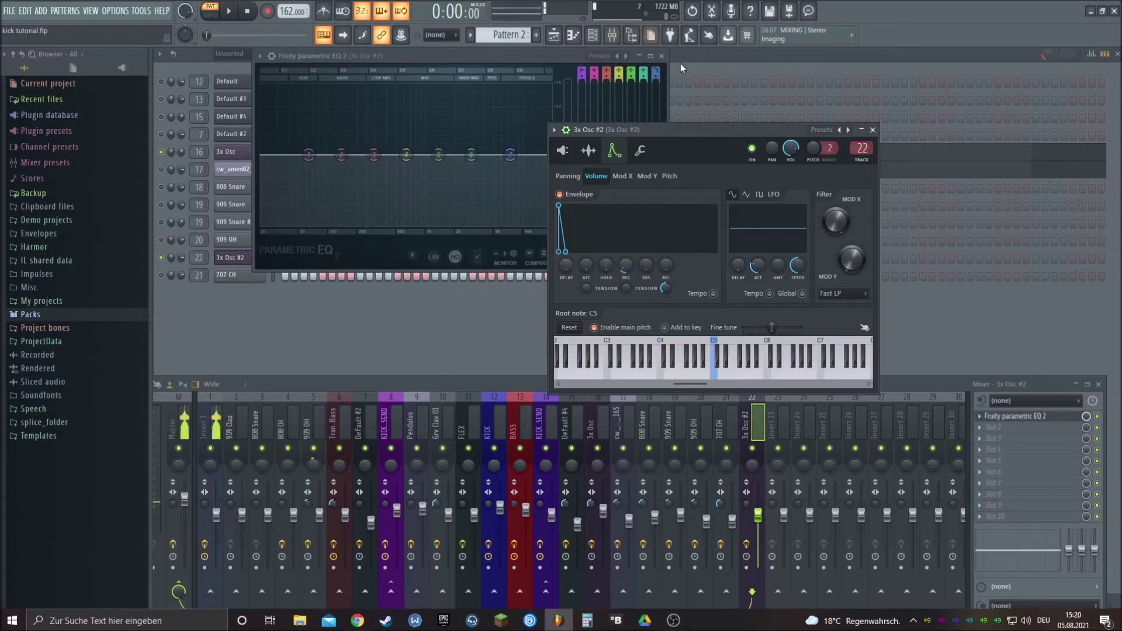
Step: Turn off the volume envelope, turn on the Mod X envelope with tempo sync, and audition C5
click(566, 200)
key(q)
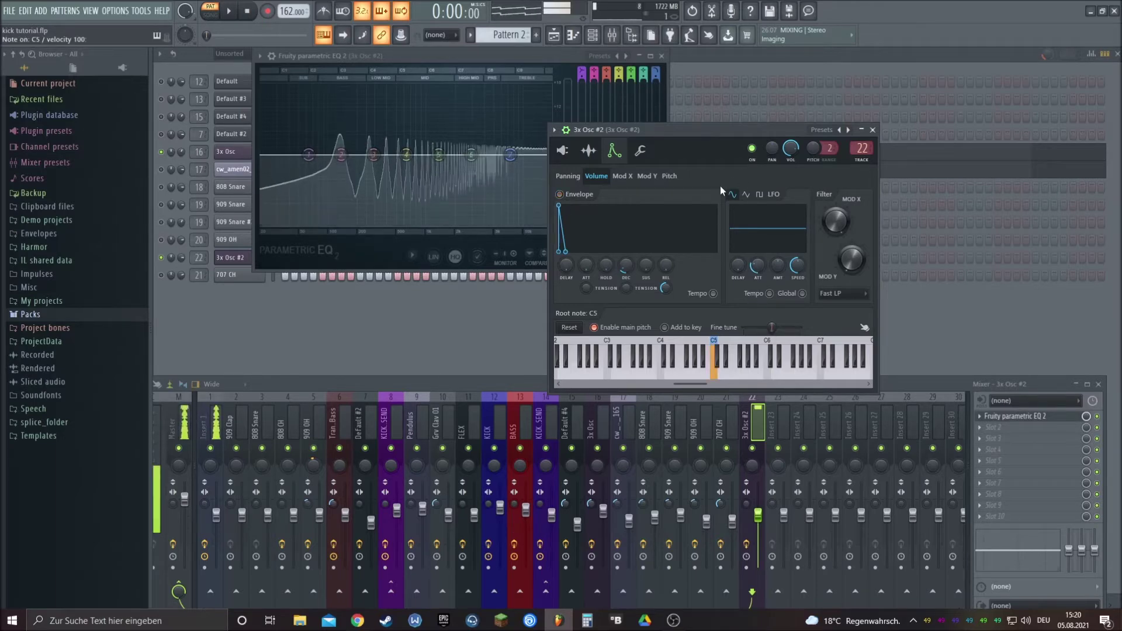
click(624, 177)
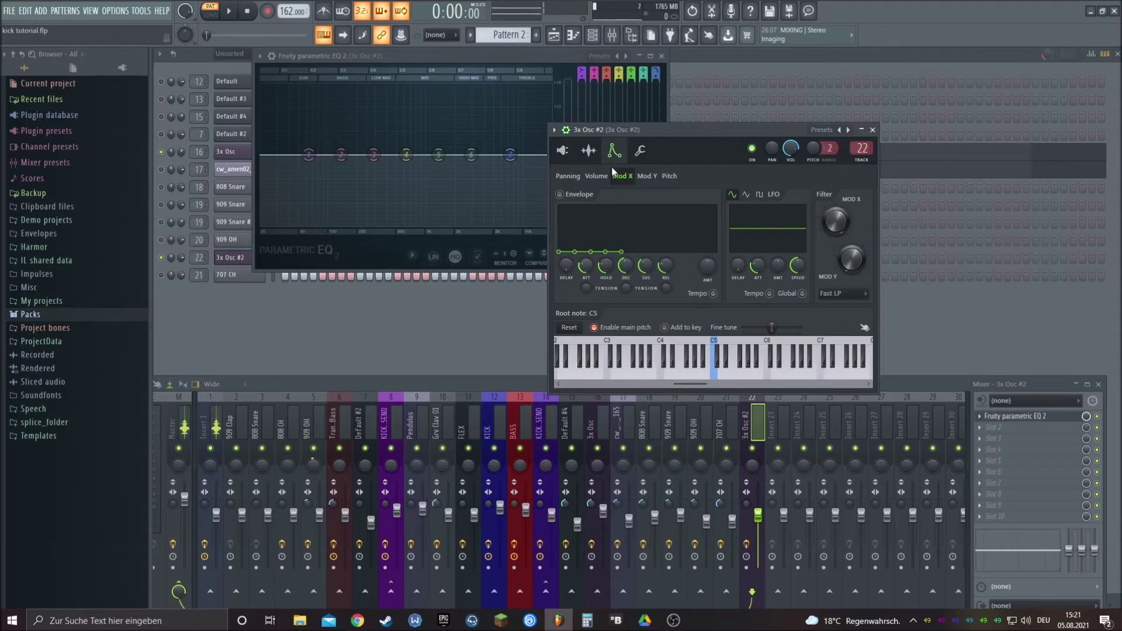
click(560, 195)
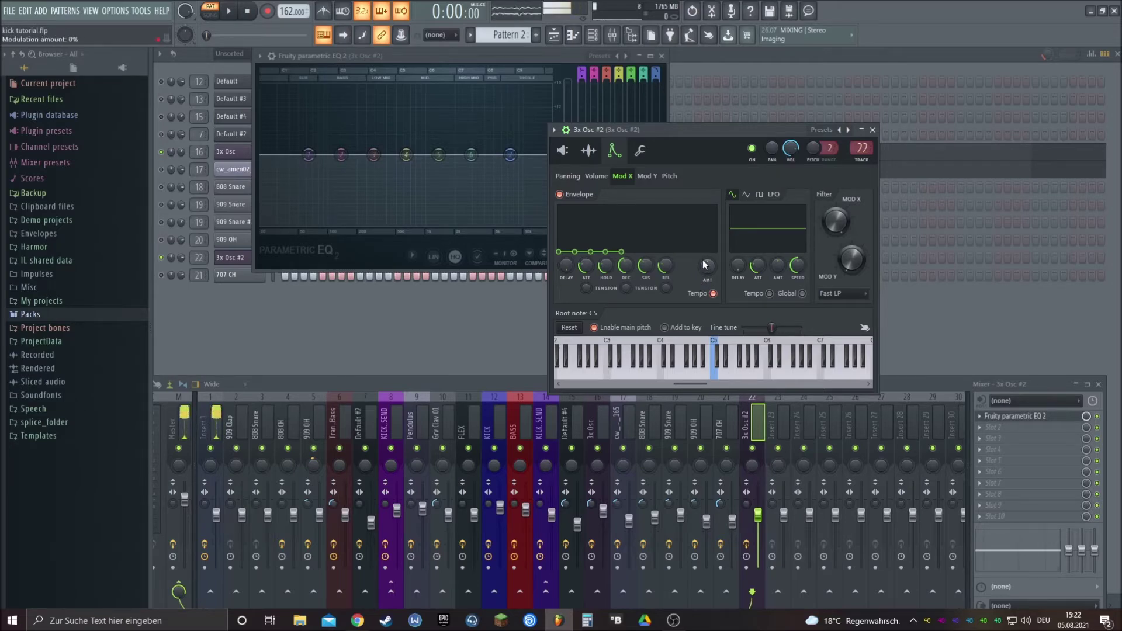
key(q)
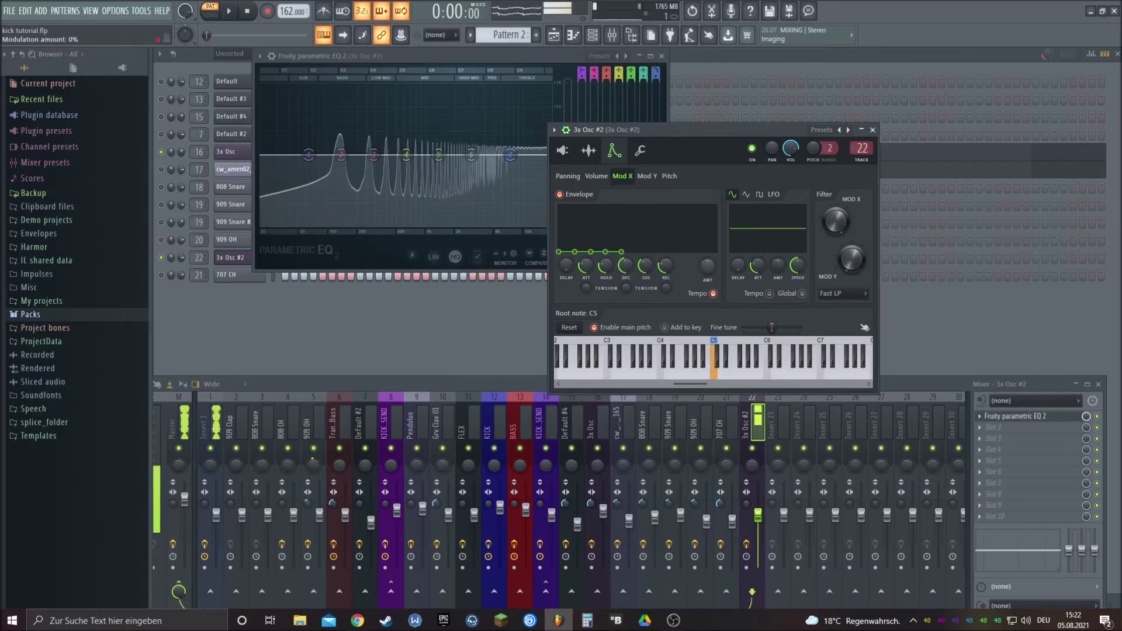
Step: Raise the Mod X envelope's modulation amount and shorten its attack slightly while auditioning C5, keeping filter bandwidth at 0%
drag(710, 268, 710, 245)
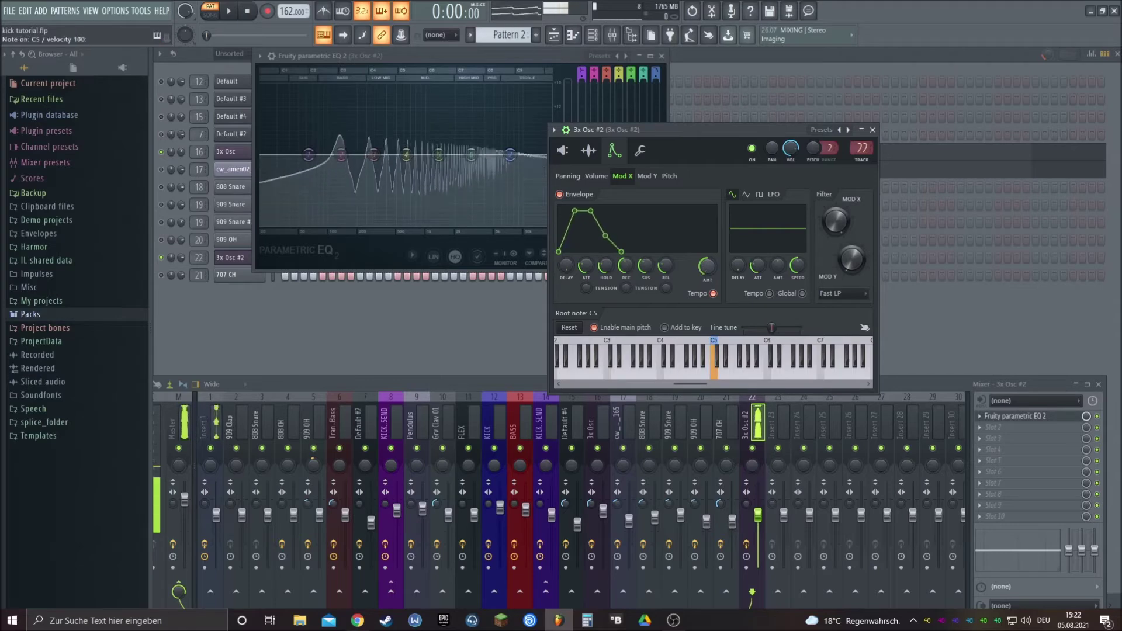
key(q)
drag(587, 266, 582, 271)
key(q)
key(q)
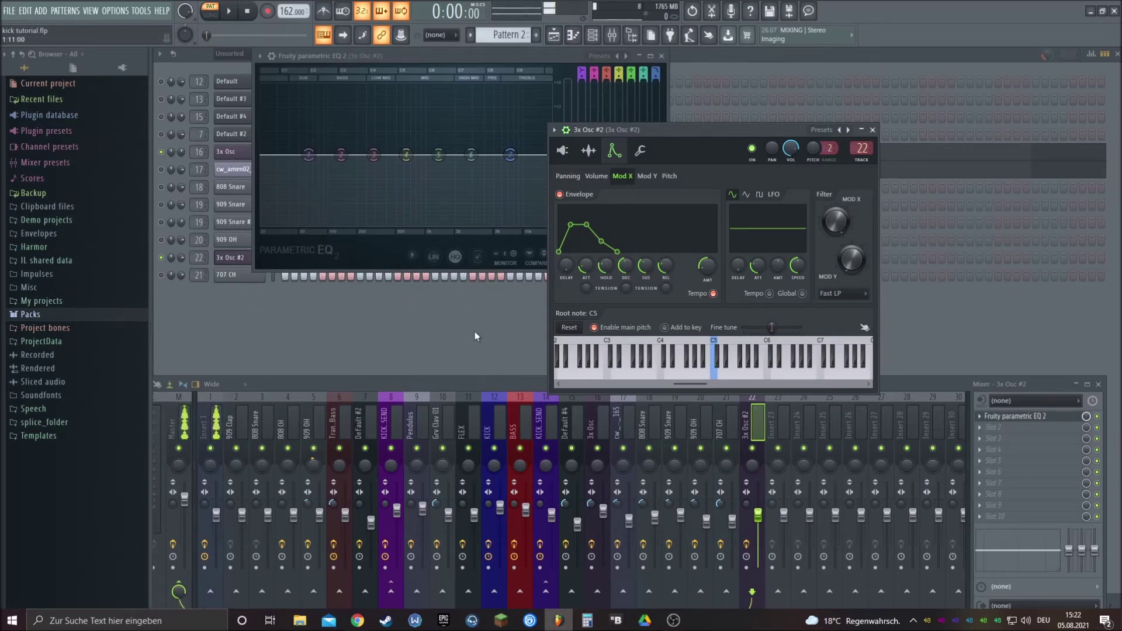
mouse_move(673, 623)
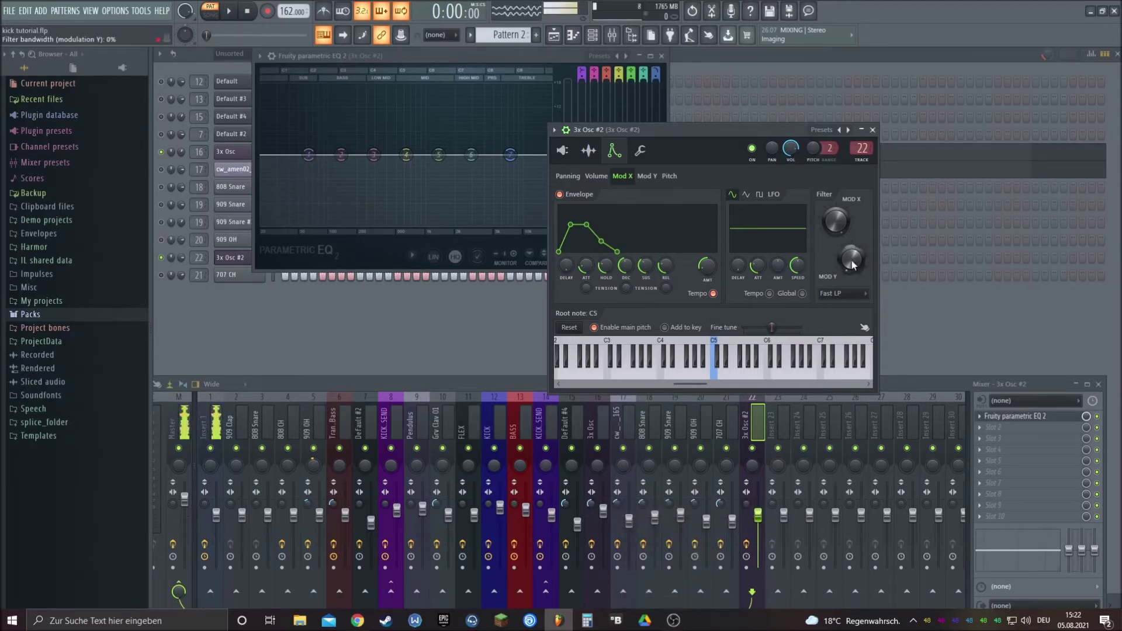
drag(852, 264, 852, 263)
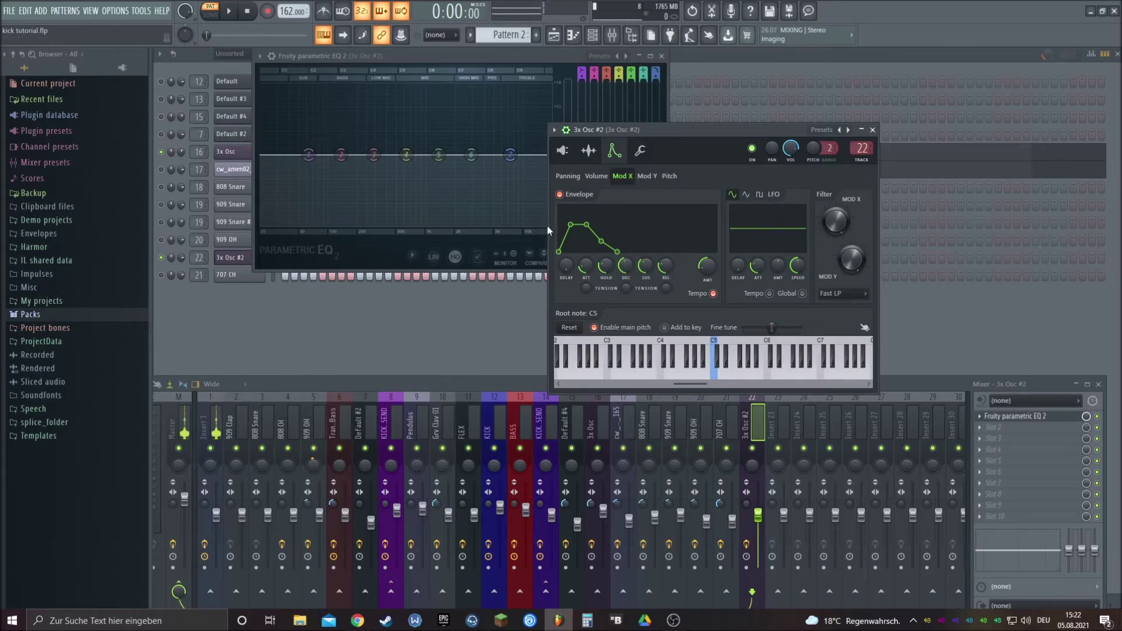
Step: Turn off the Mod X envelope and return to the volume settings, briefly showing the oscillator page
click(559, 194)
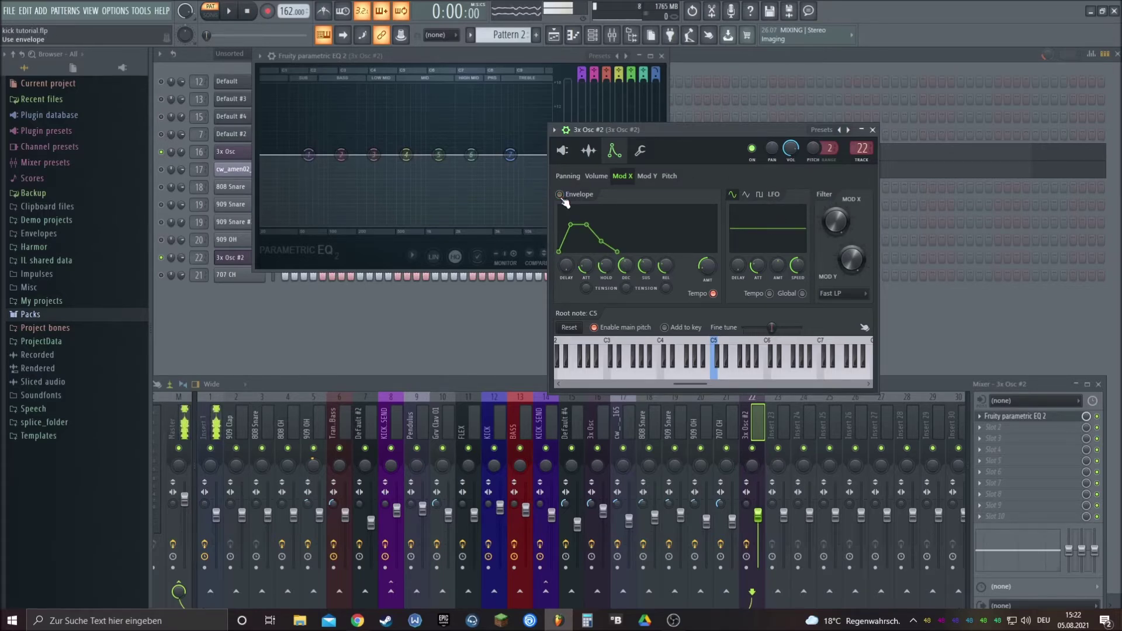
click(592, 176)
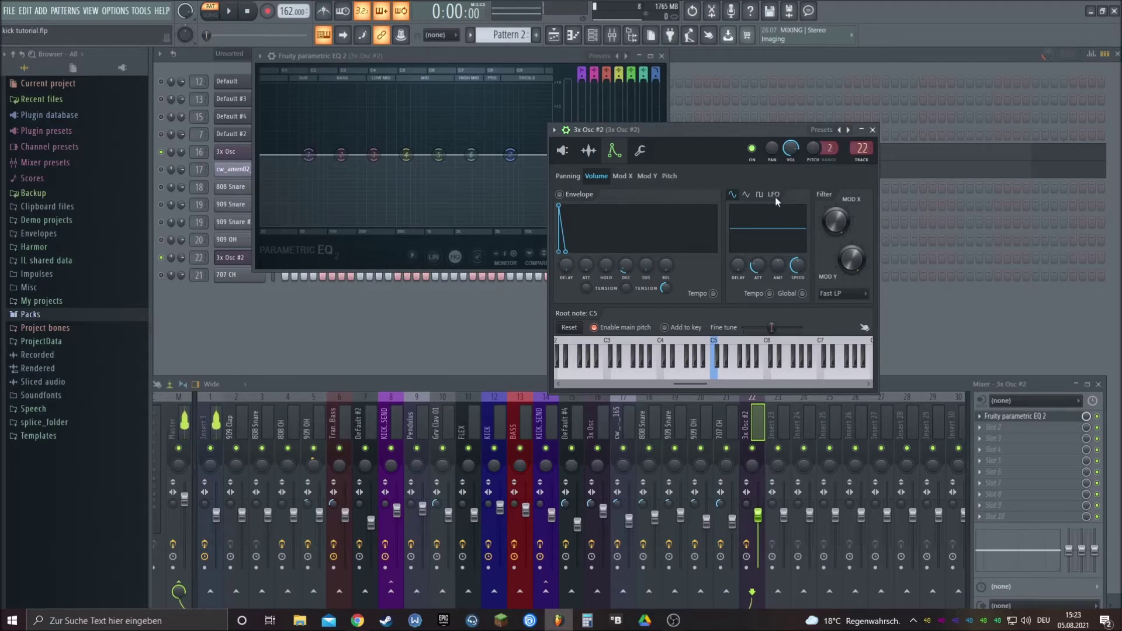
click(563, 150)
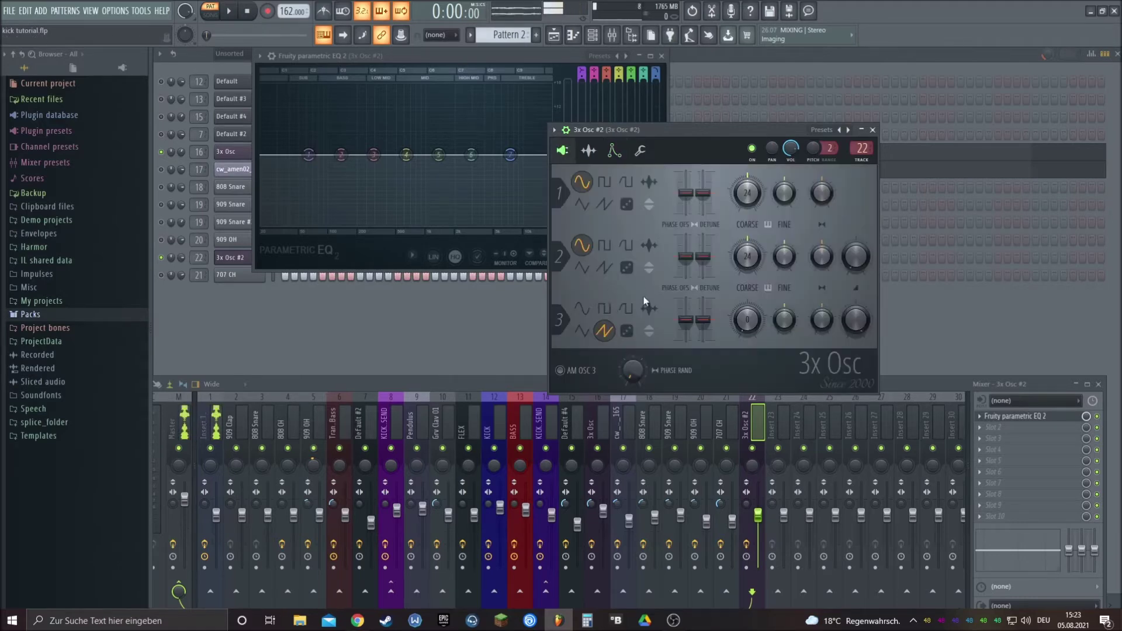
click(614, 151)
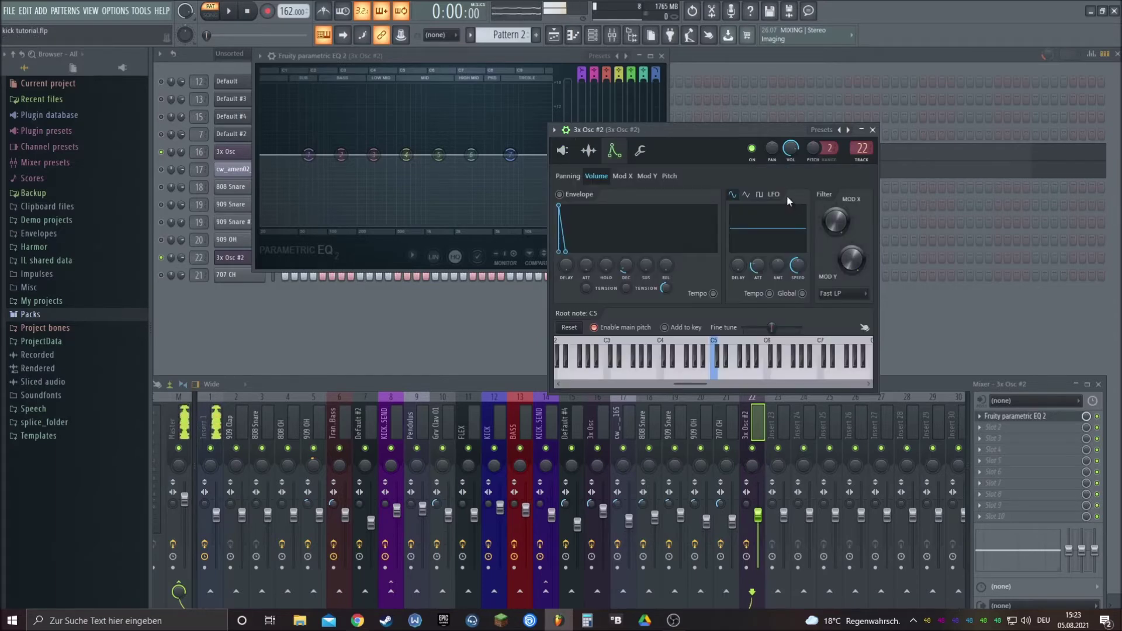
click(563, 151)
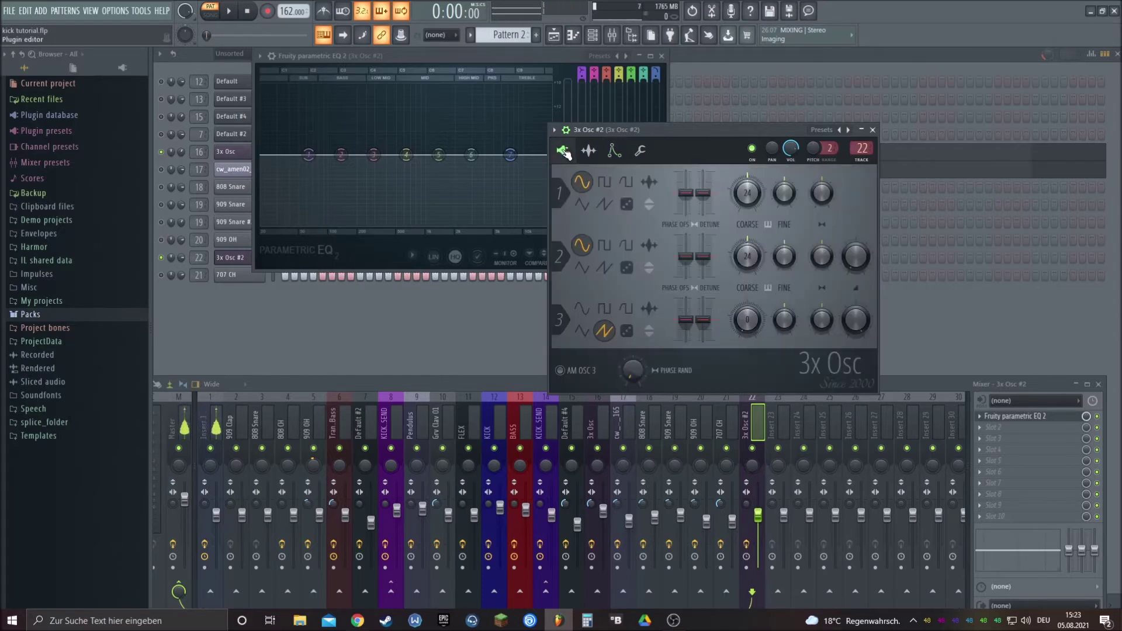
click(615, 151)
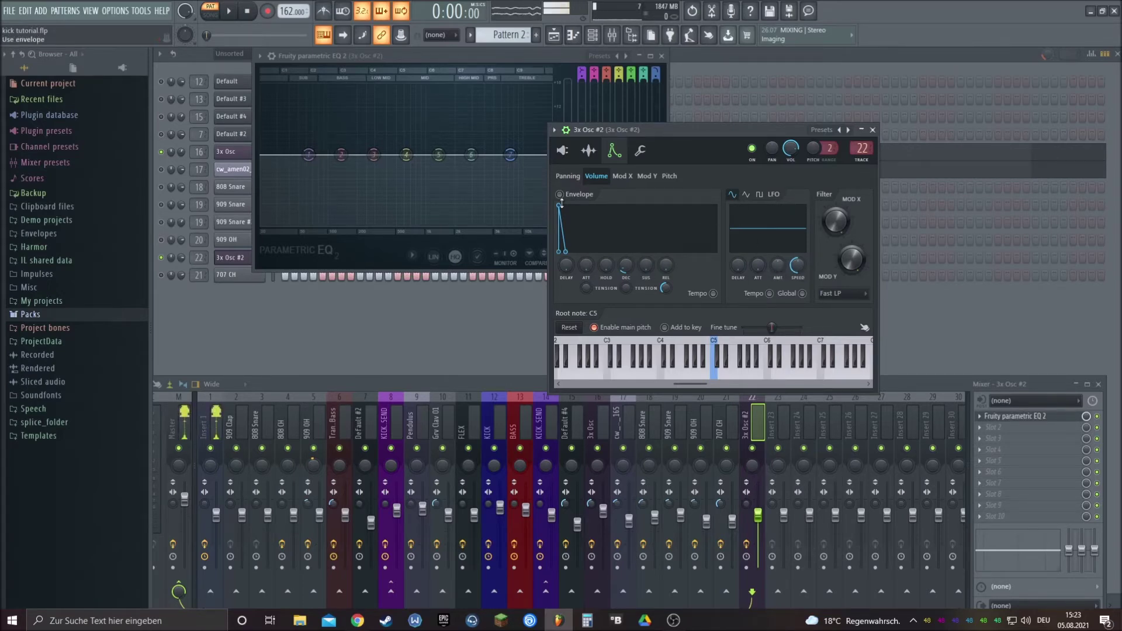
Step: Raise the volume LFO amount to 100% and vary its speed while auditioning C5
drag(778, 264, 778, 236)
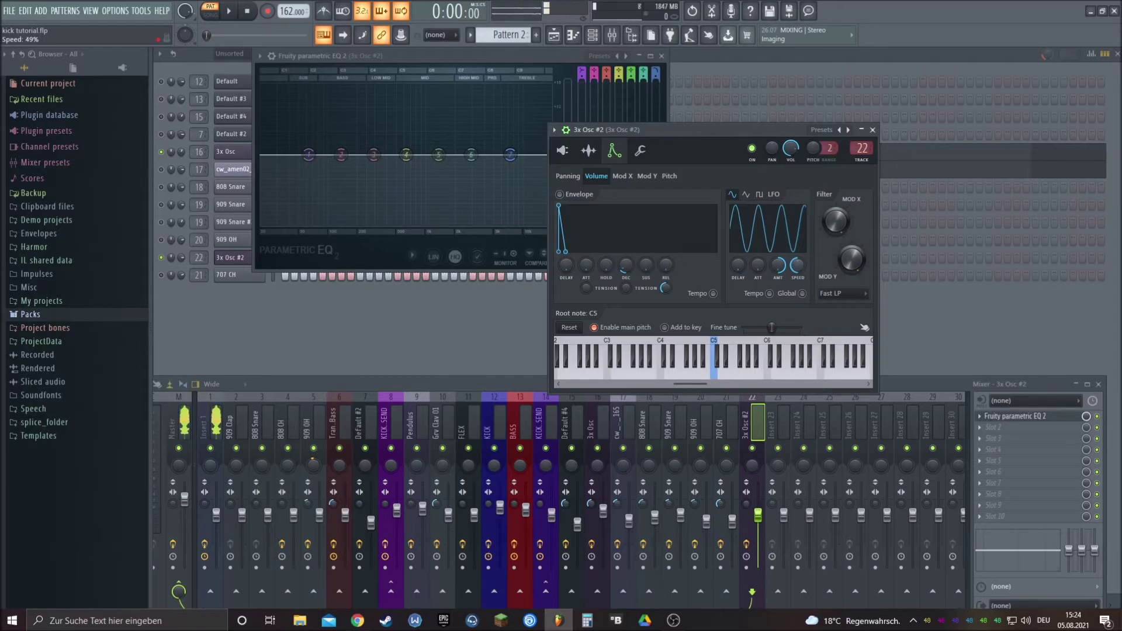
drag(797, 266, 802, 319)
key(q)
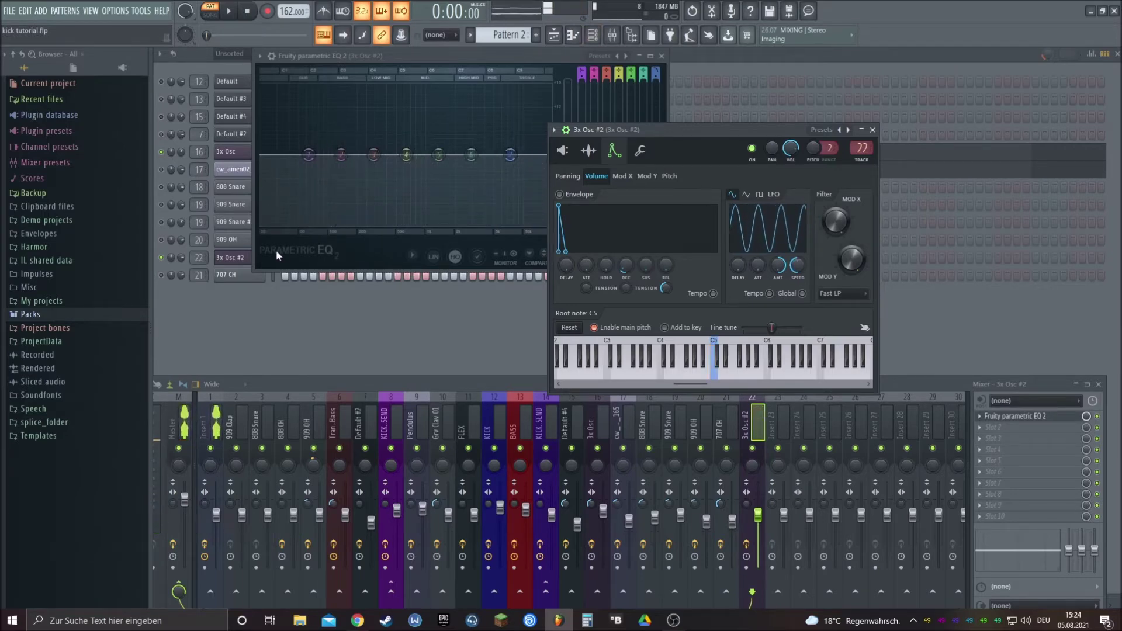
Step: Turn on the metronome, mute the 3x Osc channel and keep only the 3x Osc #2 window open over the channel rack
click(326, 11)
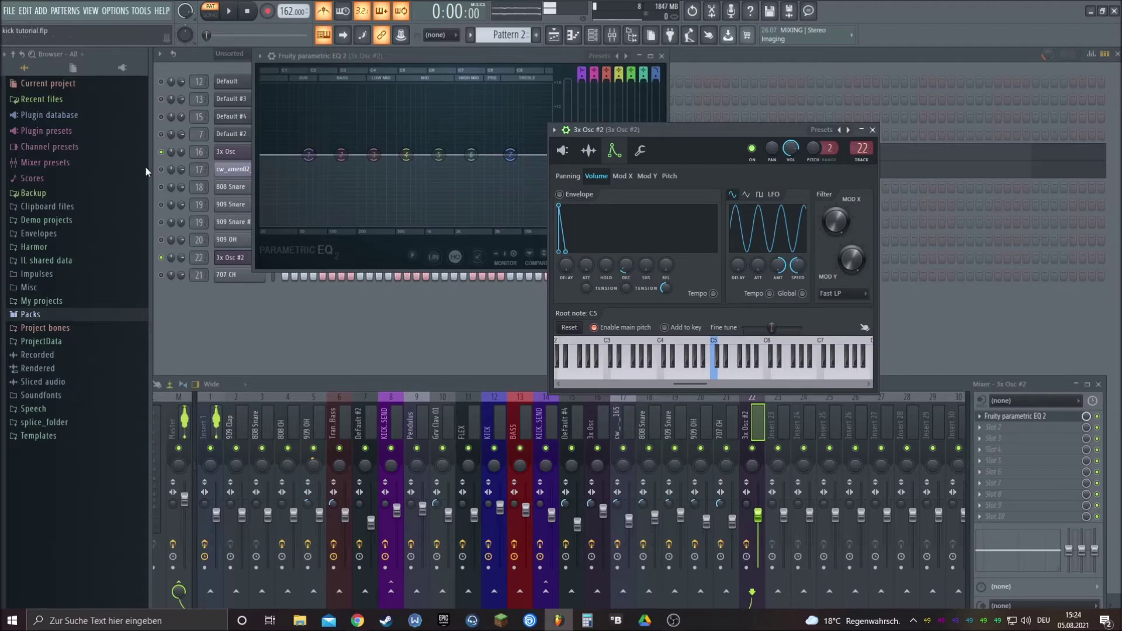
click(161, 152)
click(248, 258)
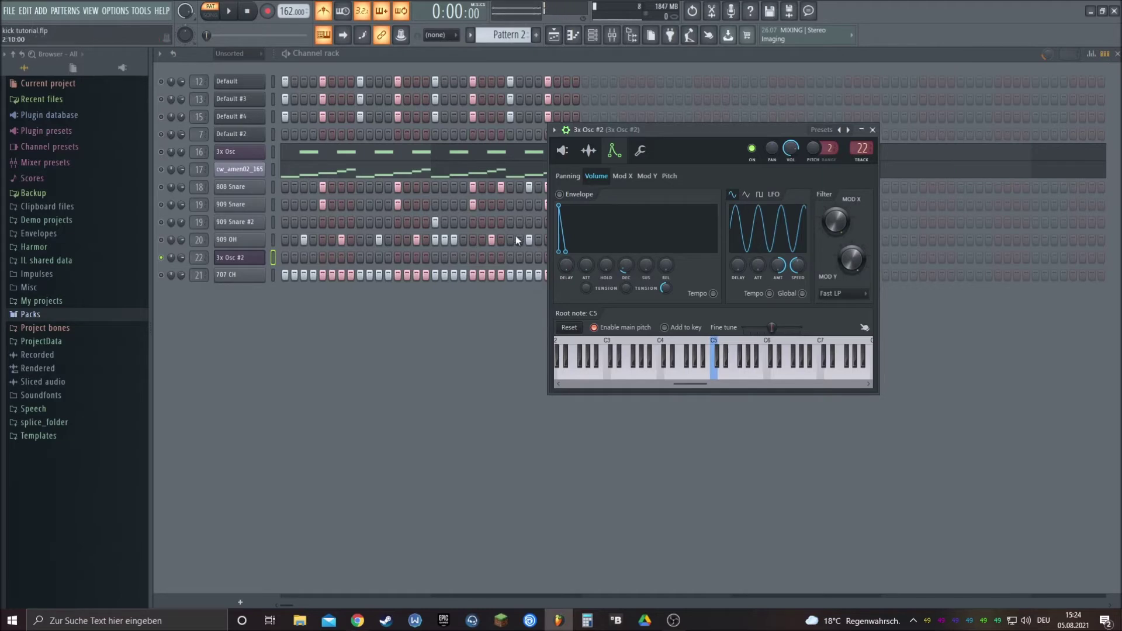
Step: Give the volume LFO a square shape and set its speed to 2 steps with tempo sync
click(771, 197)
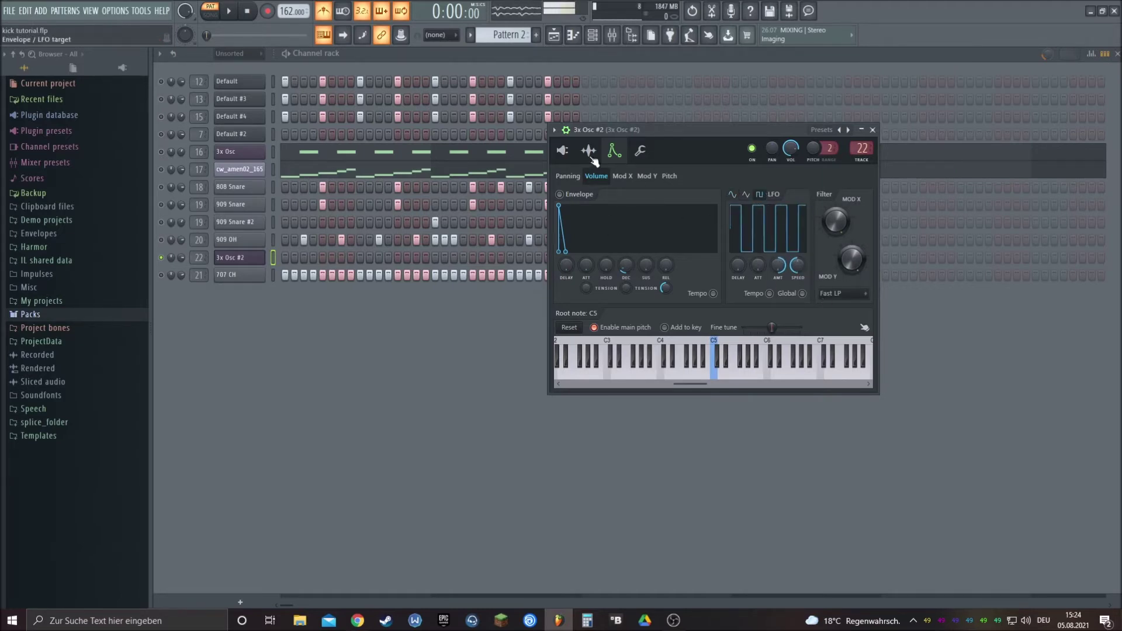
right_click(799, 268)
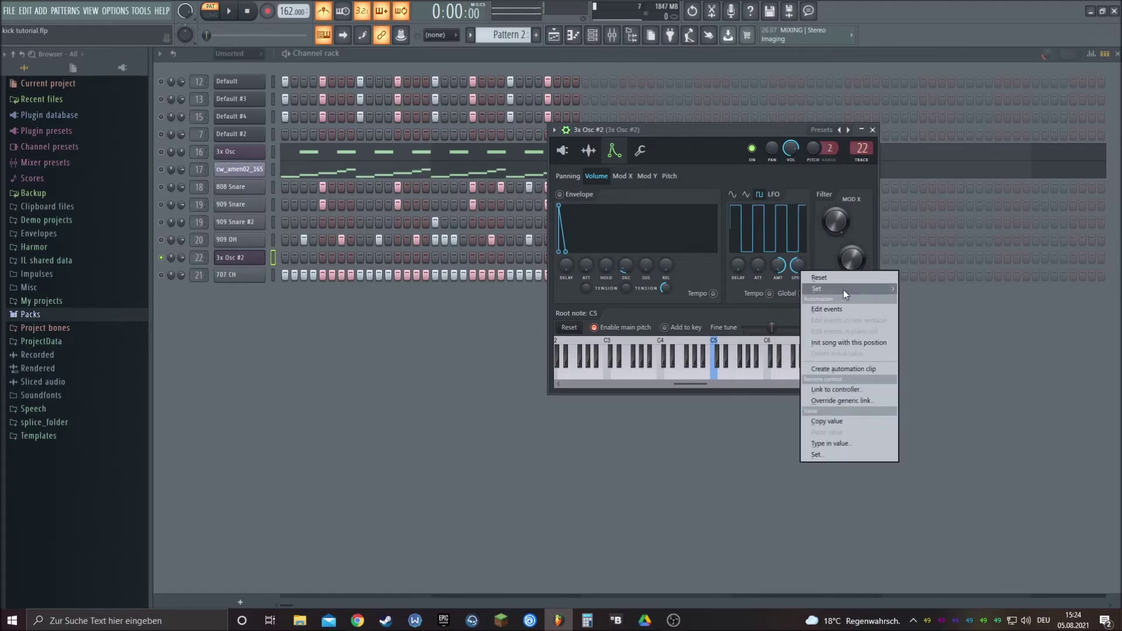
mouse_move(843, 290)
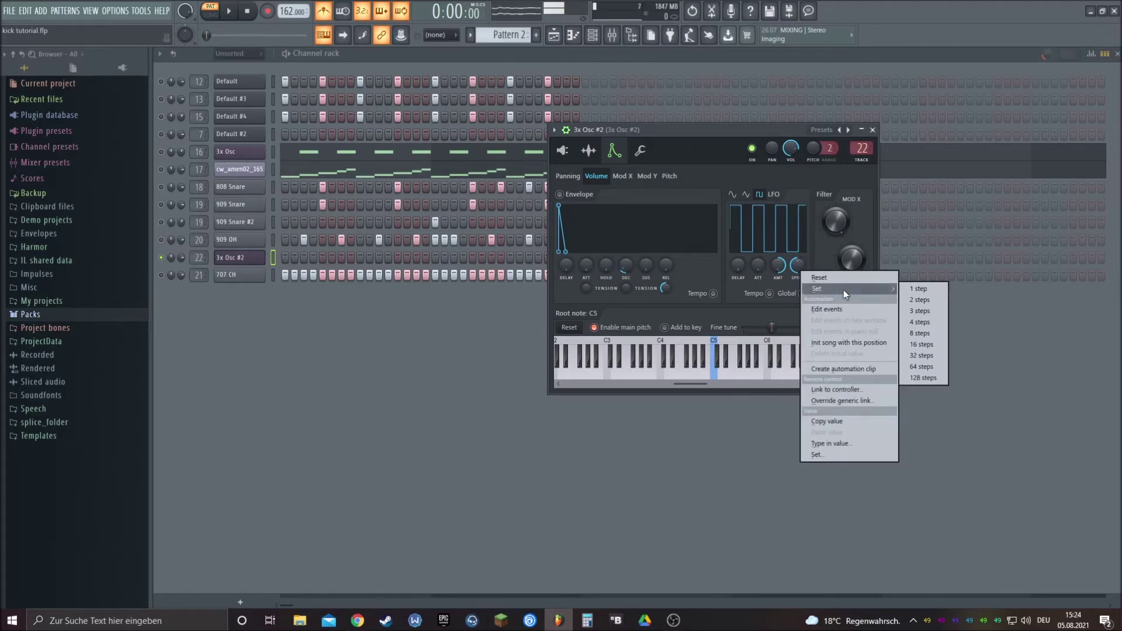
click(919, 299)
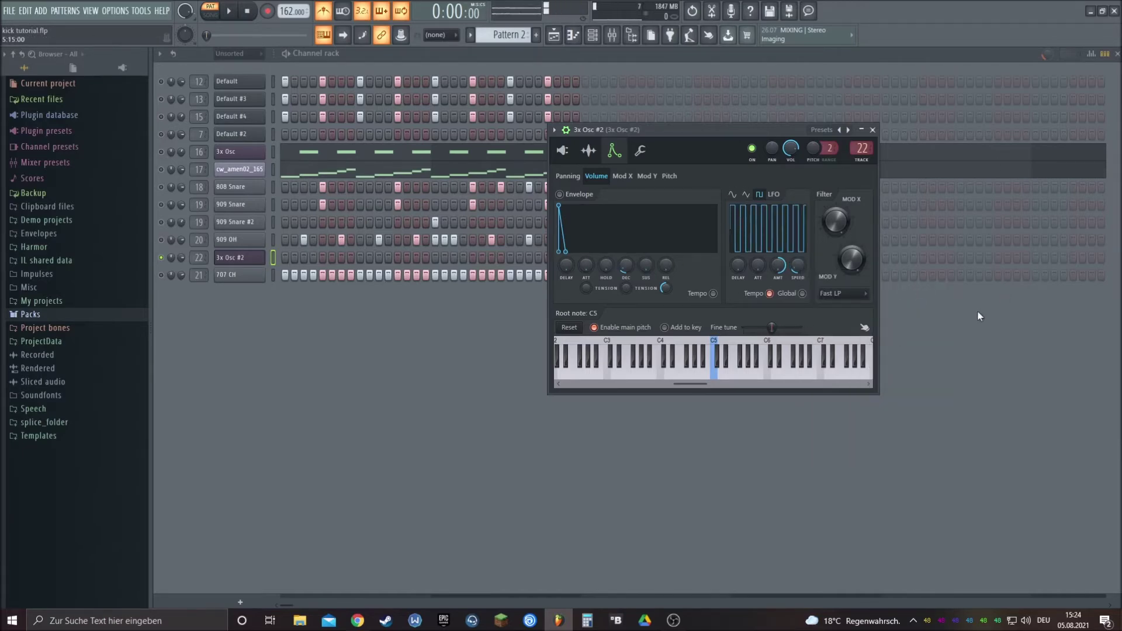
Step: Audition C5 and several lower notes with the square volume LFO and show the panning LFO settings
key(q)
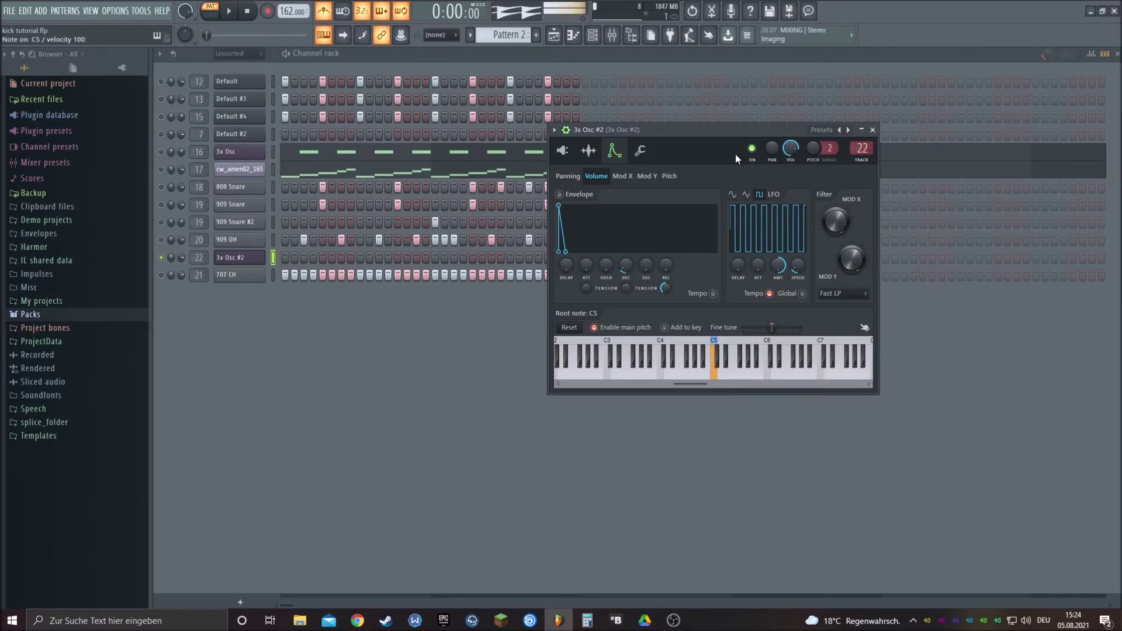
key(b)
key(v)
key(c)
key(x)
key(z)
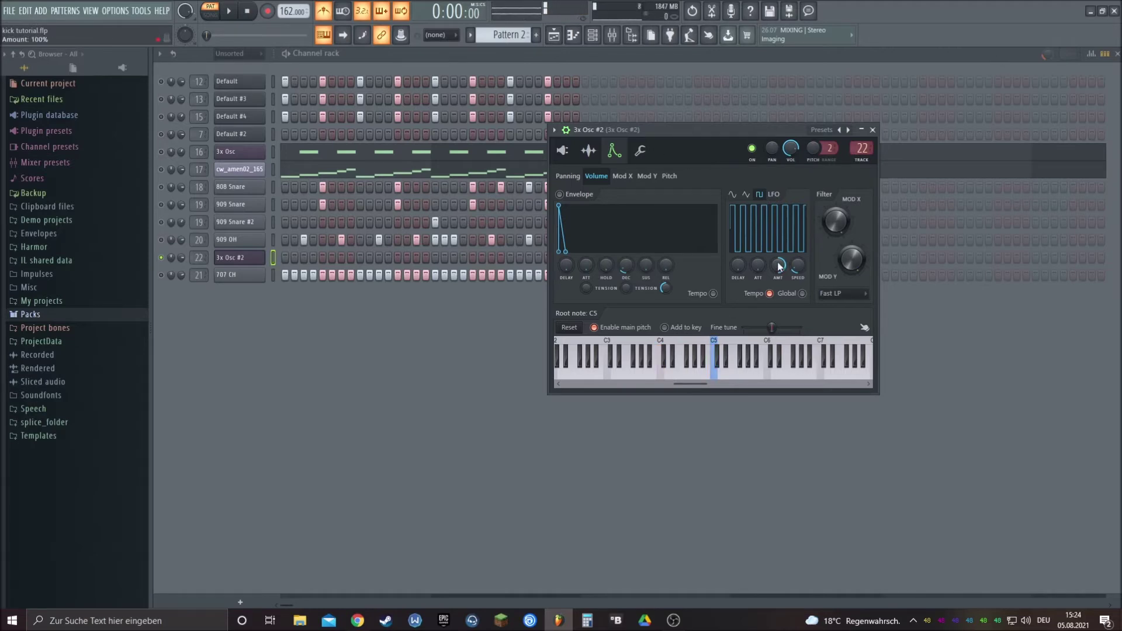
click(571, 177)
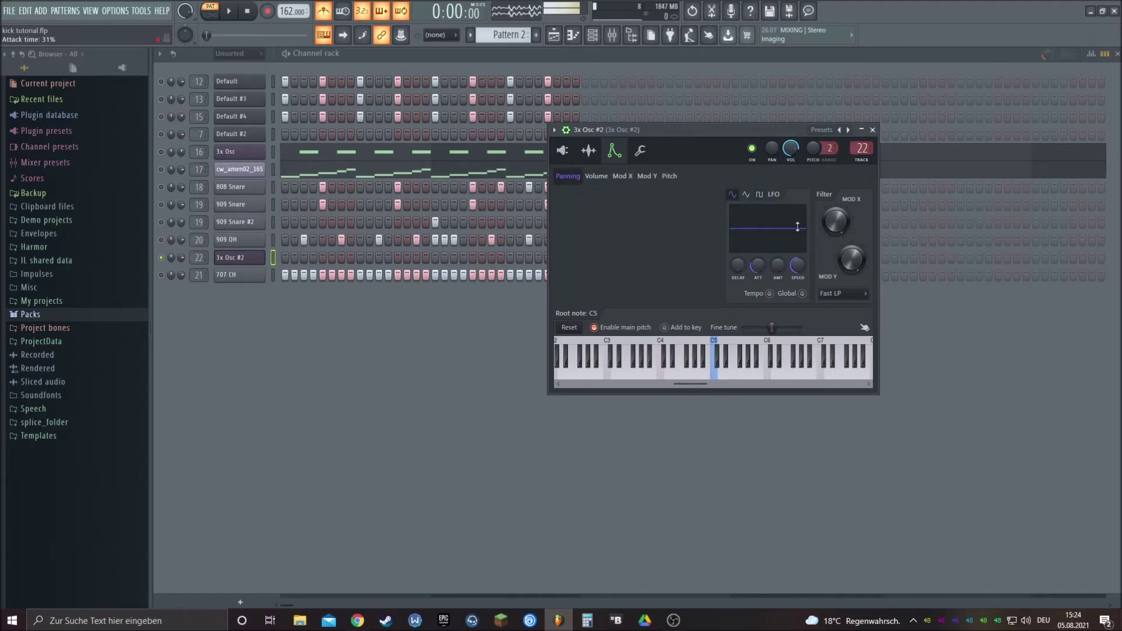
Step: Give the panning LFO of 3x Osc #2 a square shape with a preset tempo-synced speed
click(760, 194)
right_click(801, 272)
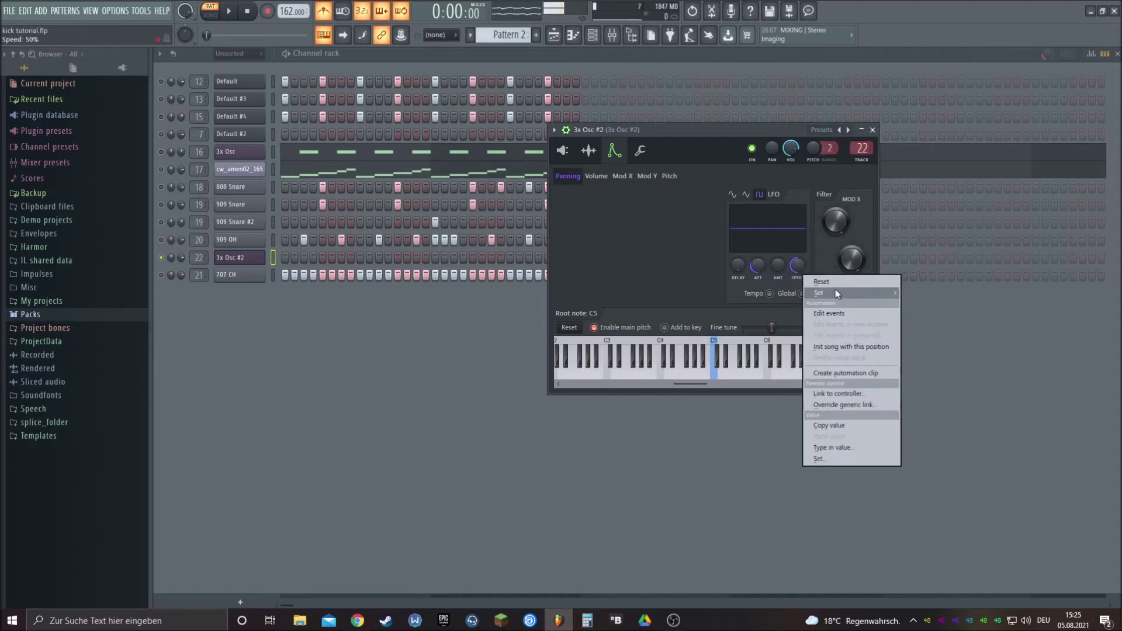
click(922, 292)
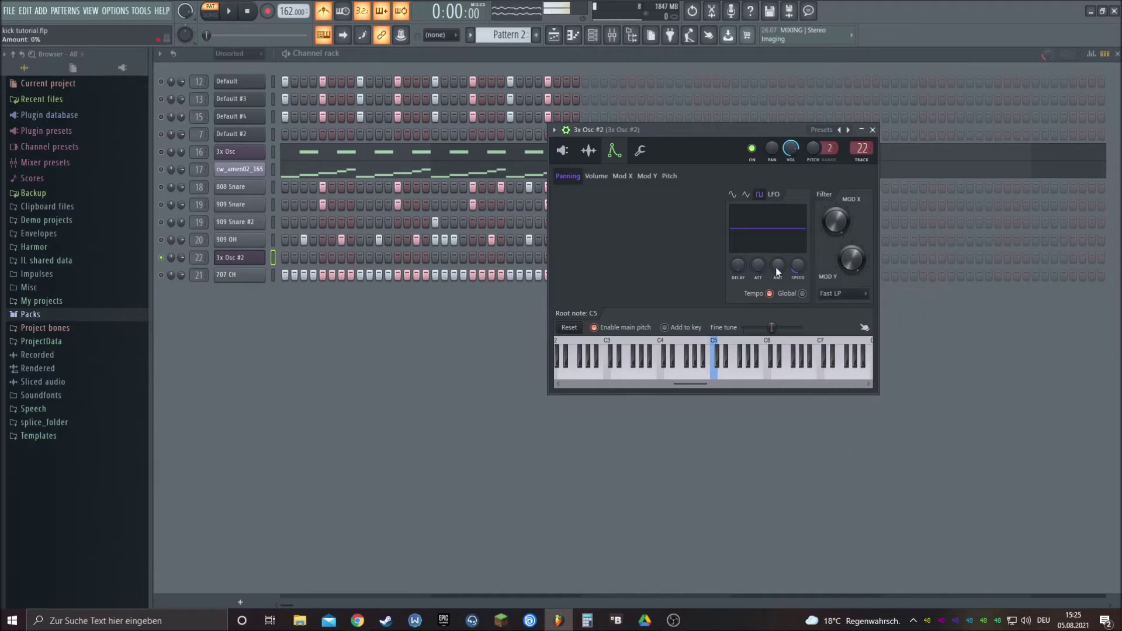
Step: Try the panning LFO with its amount at 100%, lower it and reset the amount to its default
drag(778, 272, 779, 234)
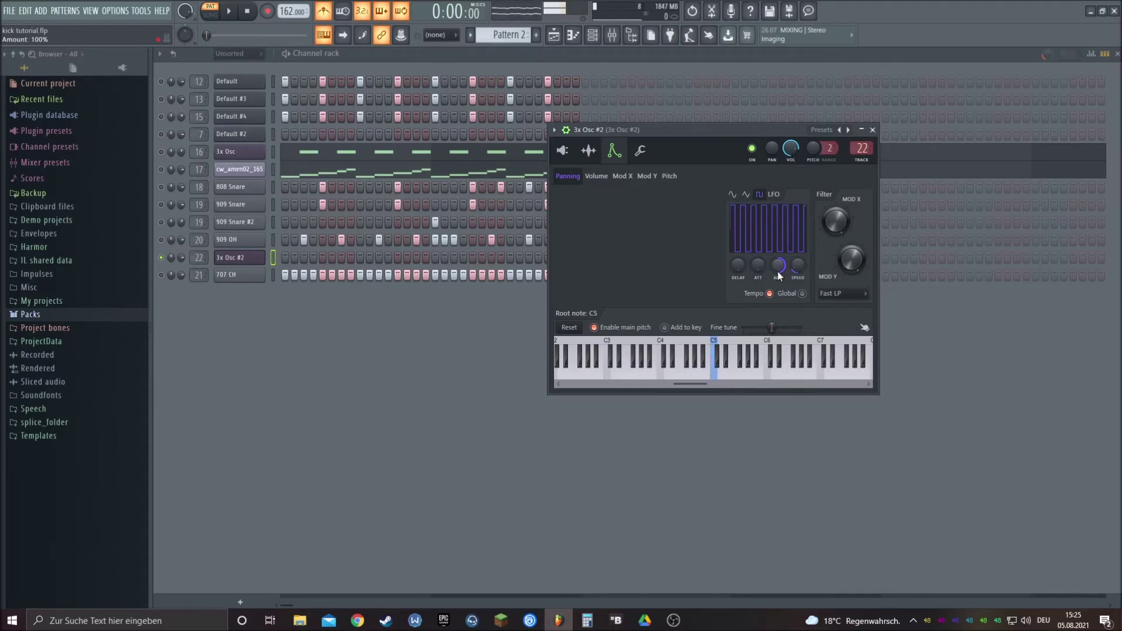
drag(781, 272, 780, 292)
alt+click(779, 270)
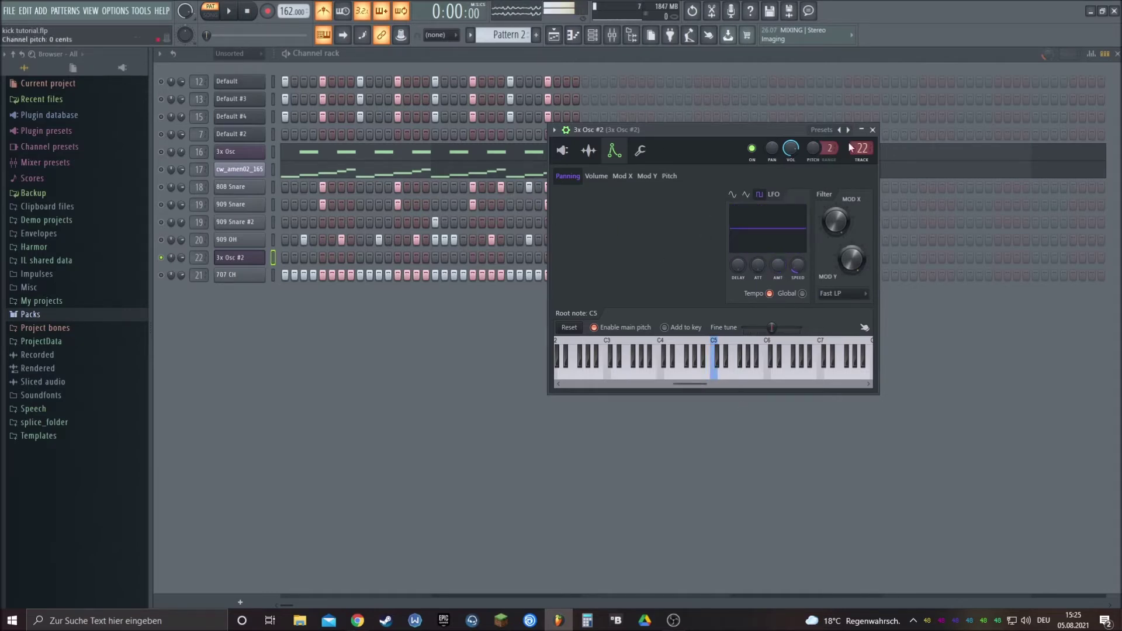
Step: Enable the Mod X envelope of 3x Osc #2 and audition C5 with it
click(622, 176)
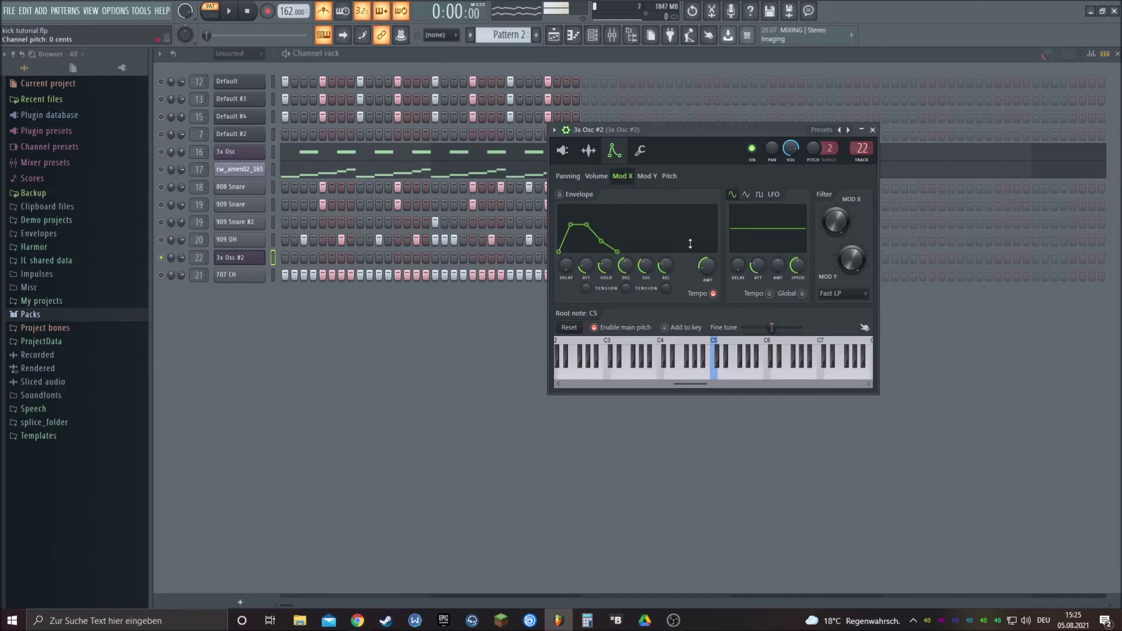
click(560, 195)
key(q)
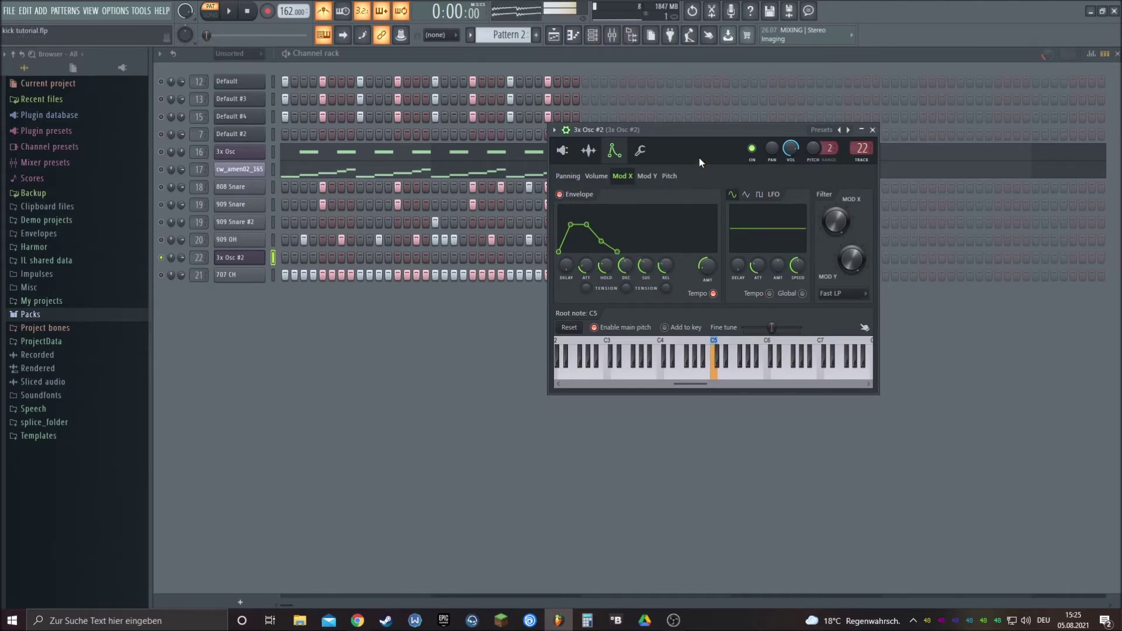
Step: Audition a run of lower notes down to C4 with the Mod X envelope active and close the channel window
key(n)
key(b)
key(c)
key(x)
key(v)
key(c)
key(x)
key(z)
key(c)
key(b)
key(n)
key(v)
key(c)
key(z)
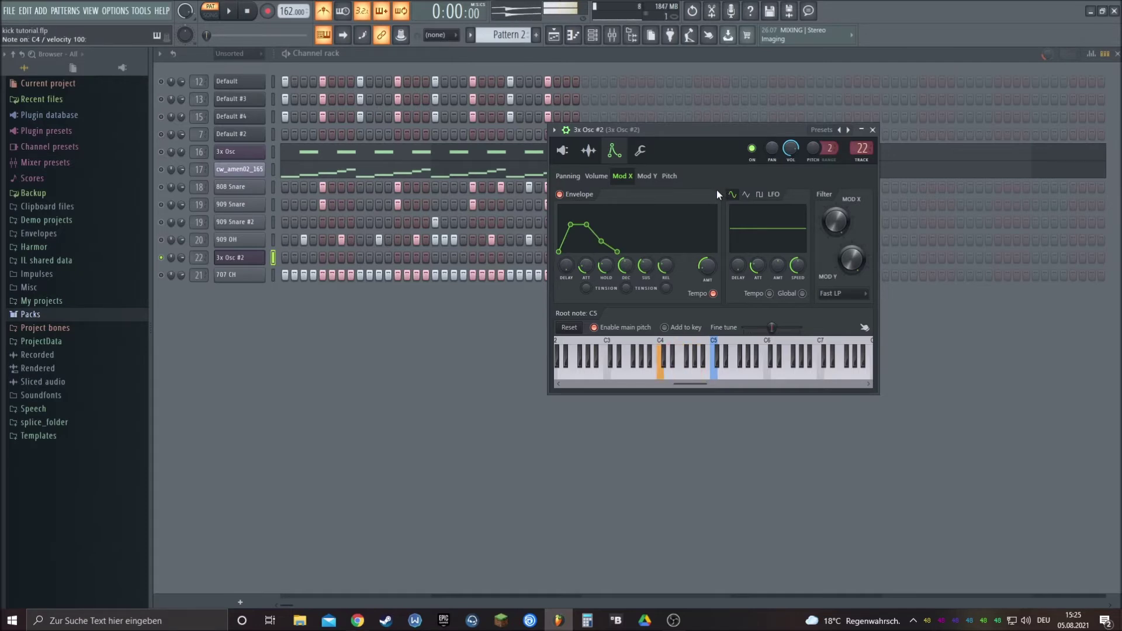
key(Escape)
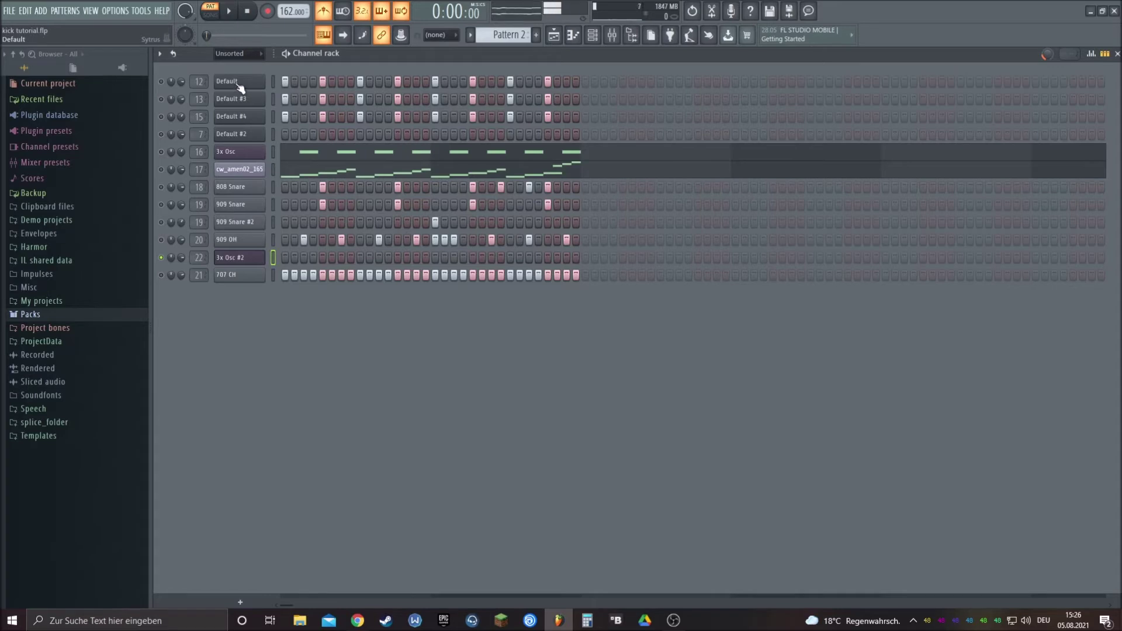
Step: Copy all 808 Snare notes of bars 1 and 2 into bars 3 and 4 in the piano roll
key(space)
right_click(243, 187)
click(319, 187)
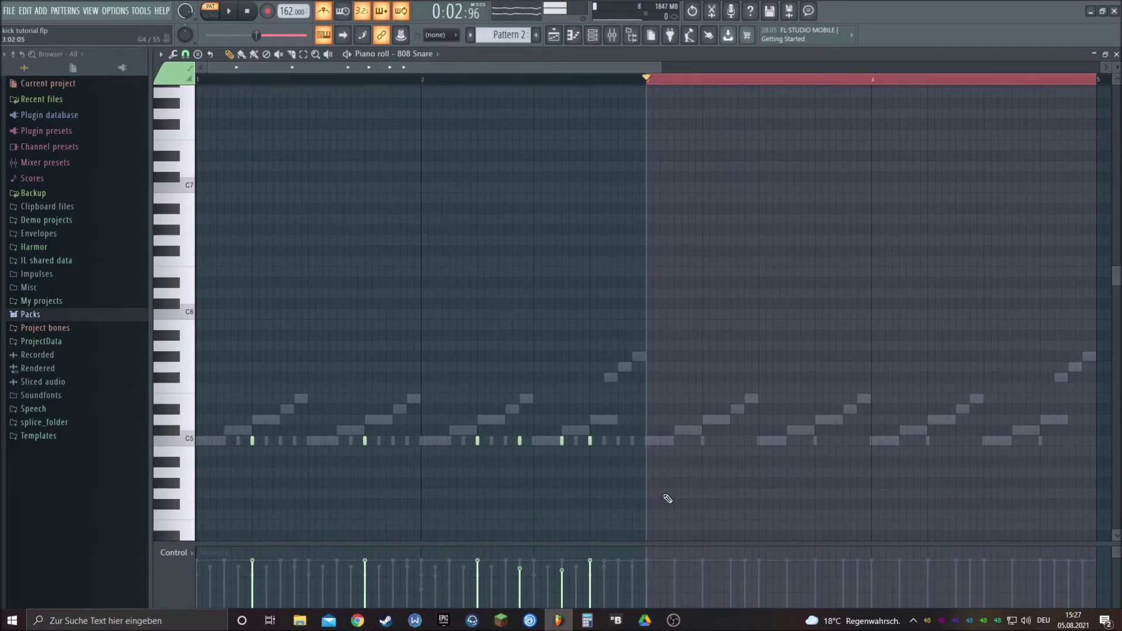
drag(712, 518, 136, 224)
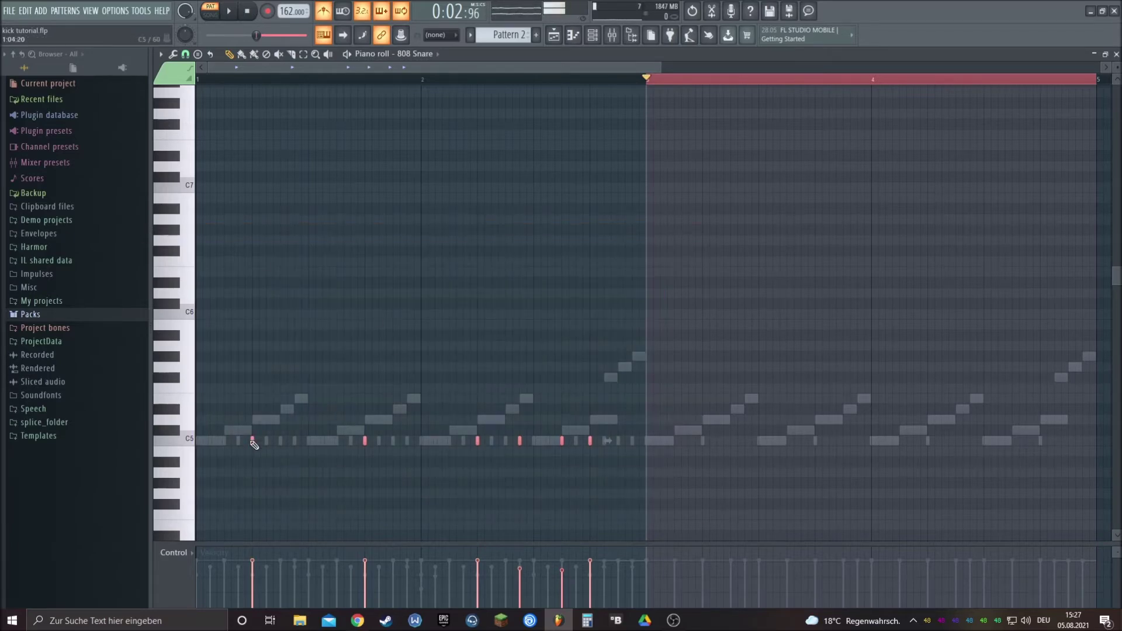
drag(253, 441, 703, 437)
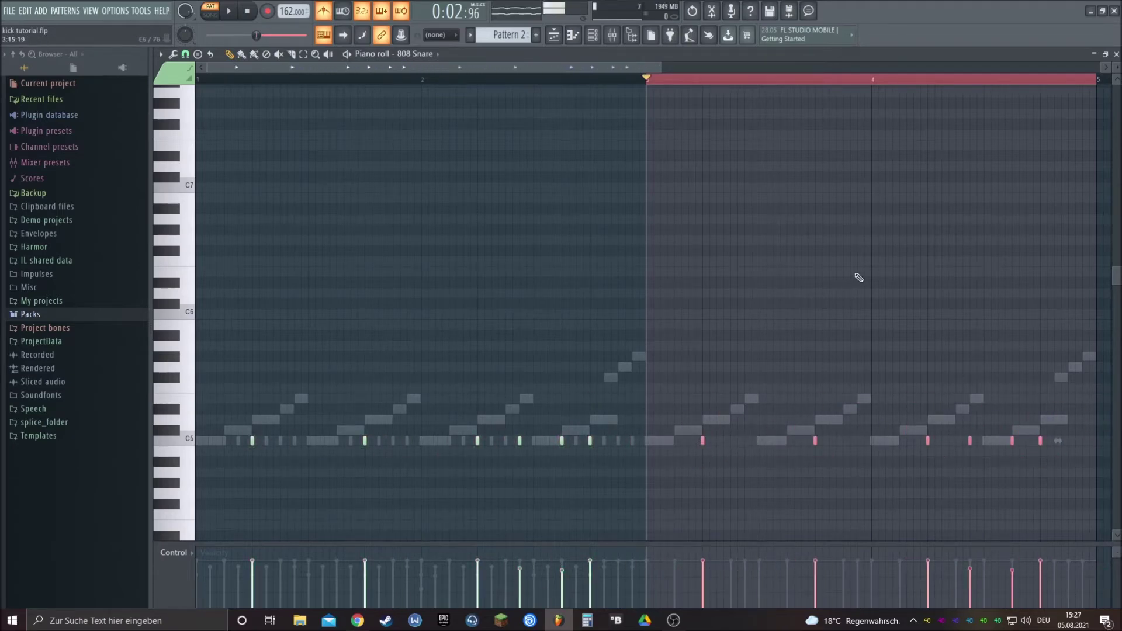
Step: Duplicate the two-bar 707 CH notes into bars 3 and 4 and return to the channel rack
click(592, 35)
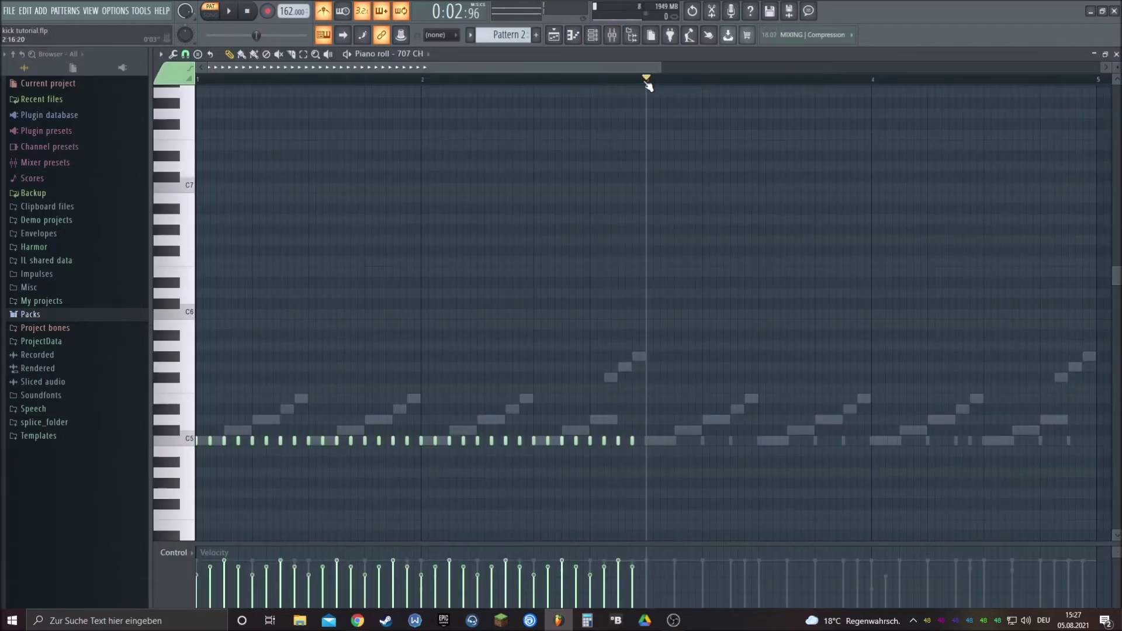
drag(647, 82, 1, 107)
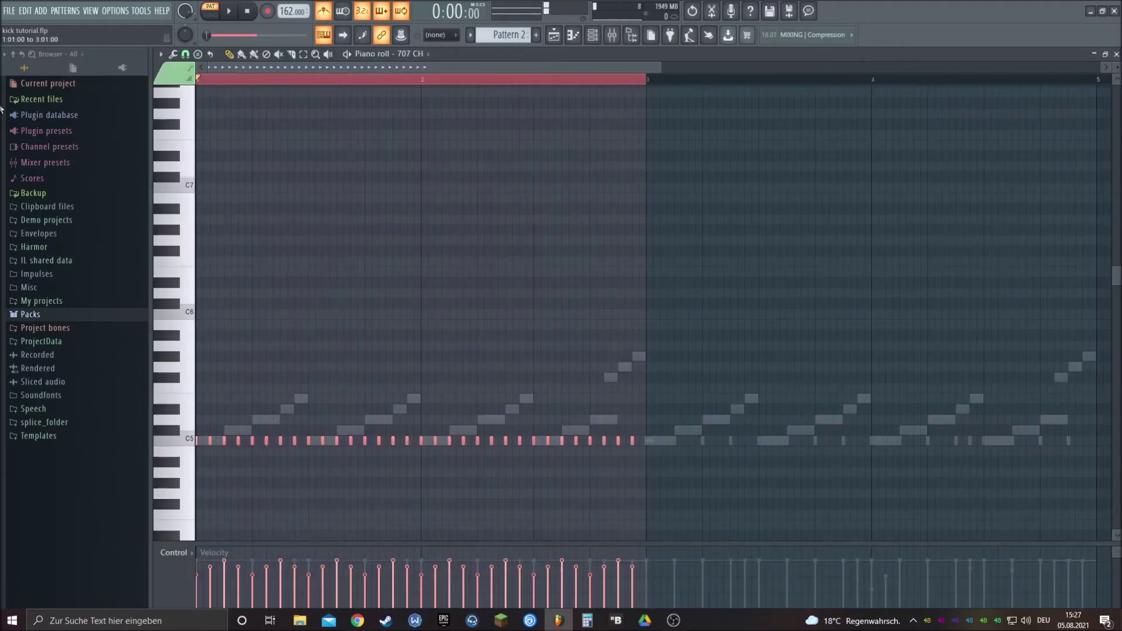
key(ctrl+b)
click(200, 80)
key(ctrl+d)
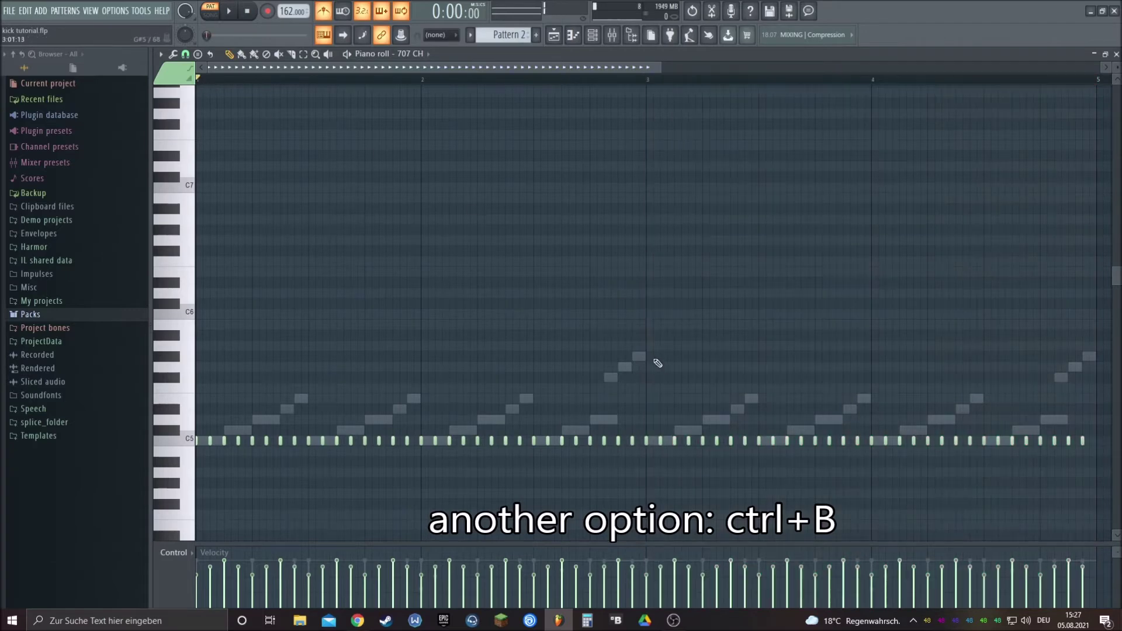
click(592, 35)
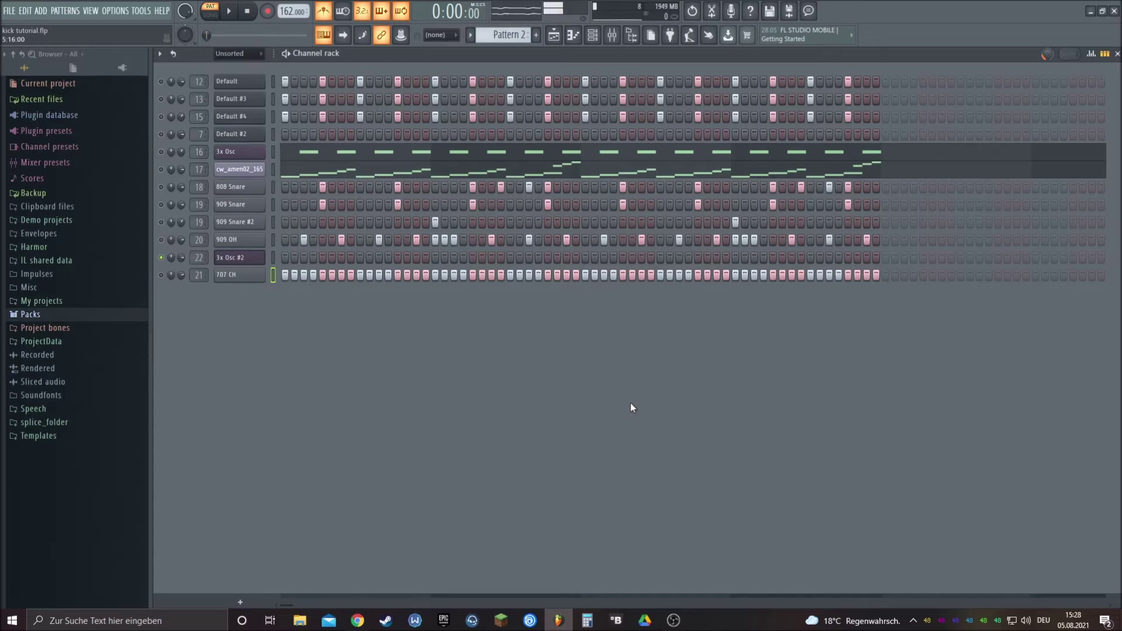
Step: Show the mixer and open the Edison effect on the Master track
click(612, 35)
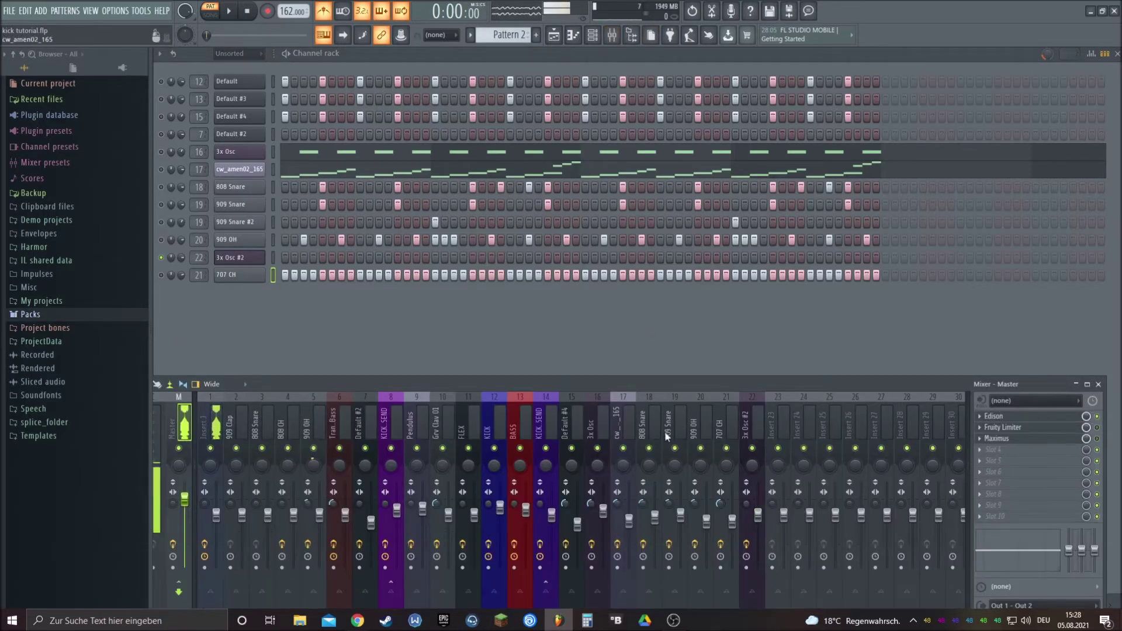
click(1015, 417)
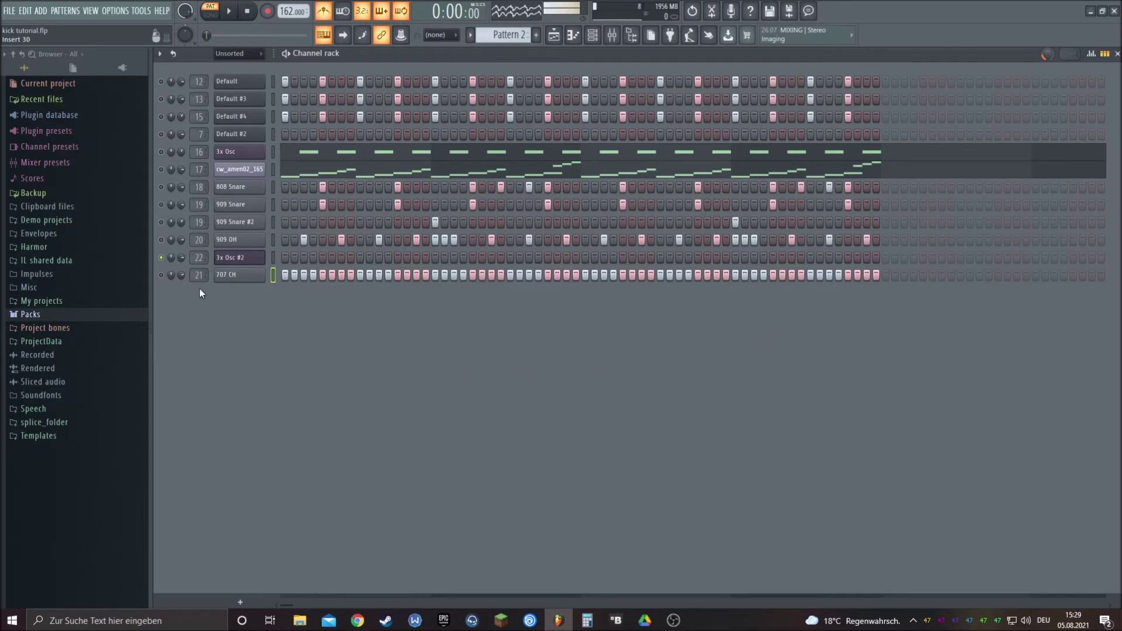
Step: Look at the piano rolls of 3x Osc #2 and 3x Osc and return to the channel rack
right_click(239, 261)
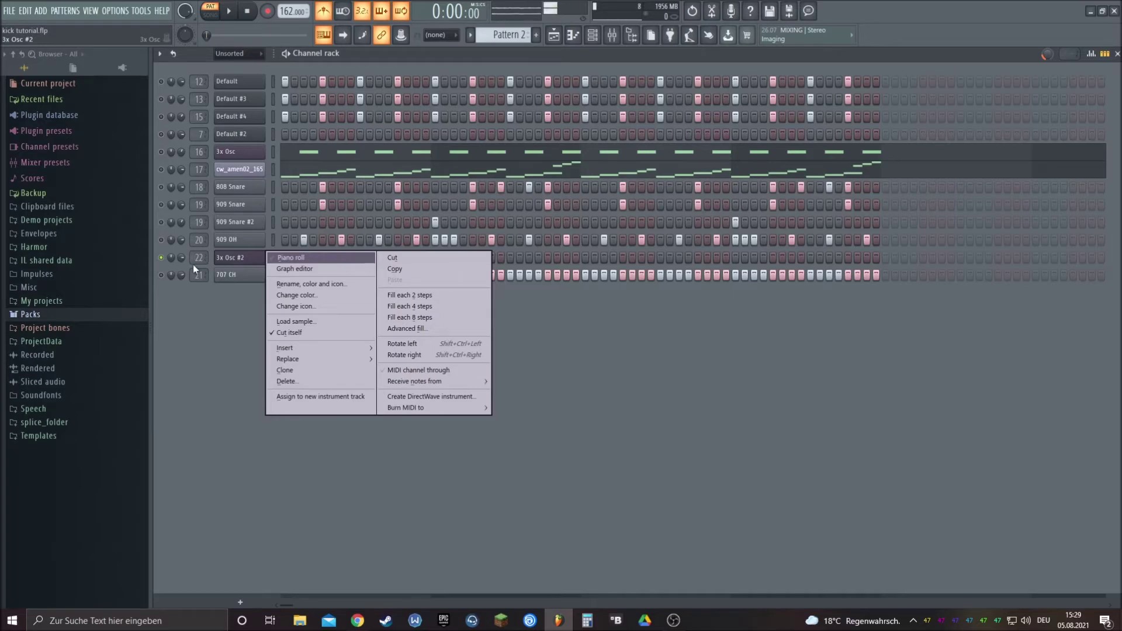
click(322, 257)
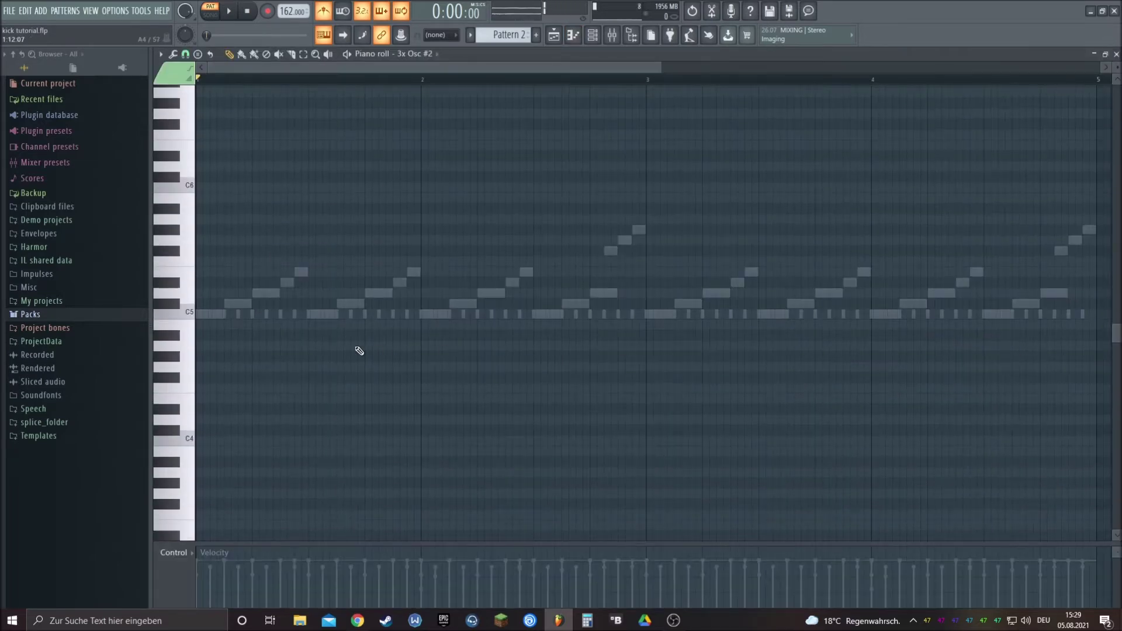
scroll(345, 342, down, 2)
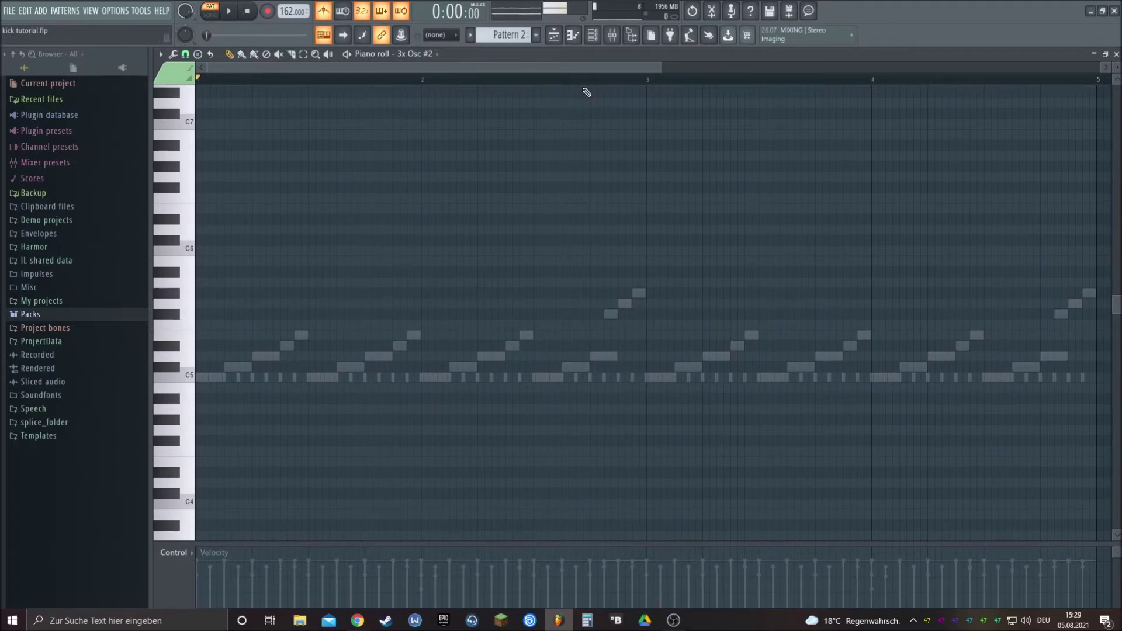
click(603, 33)
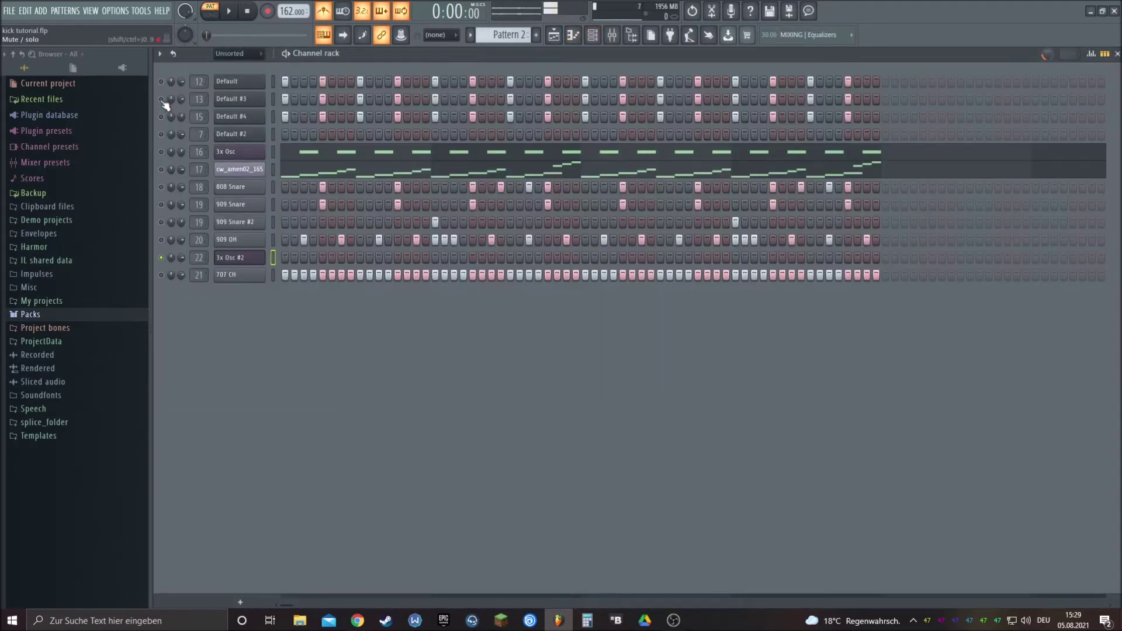
click(348, 154)
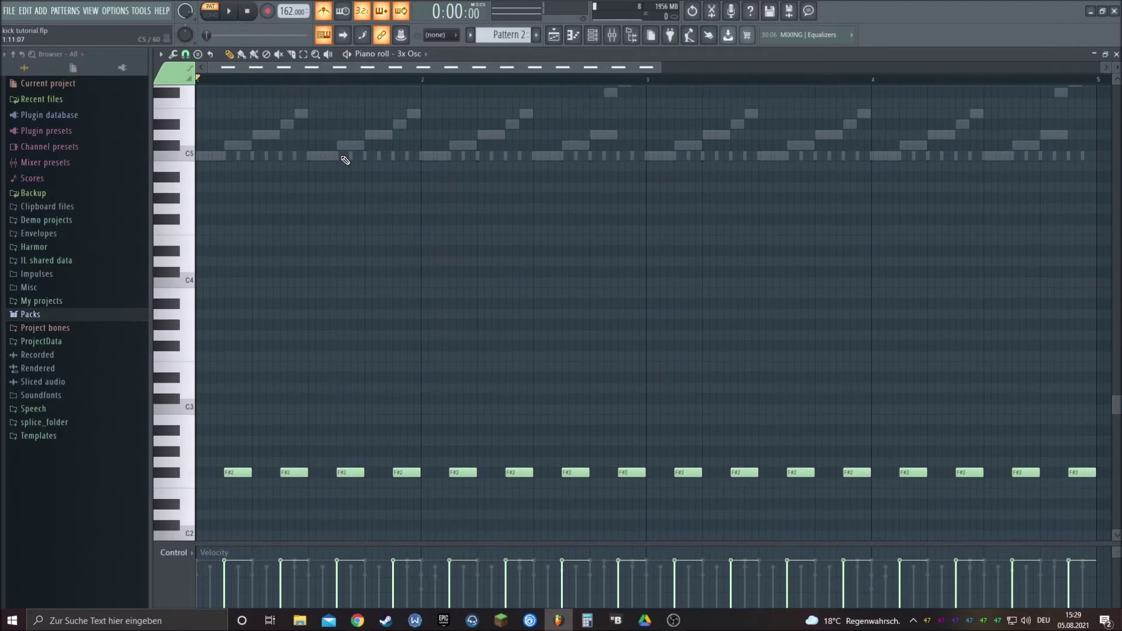
click(592, 35)
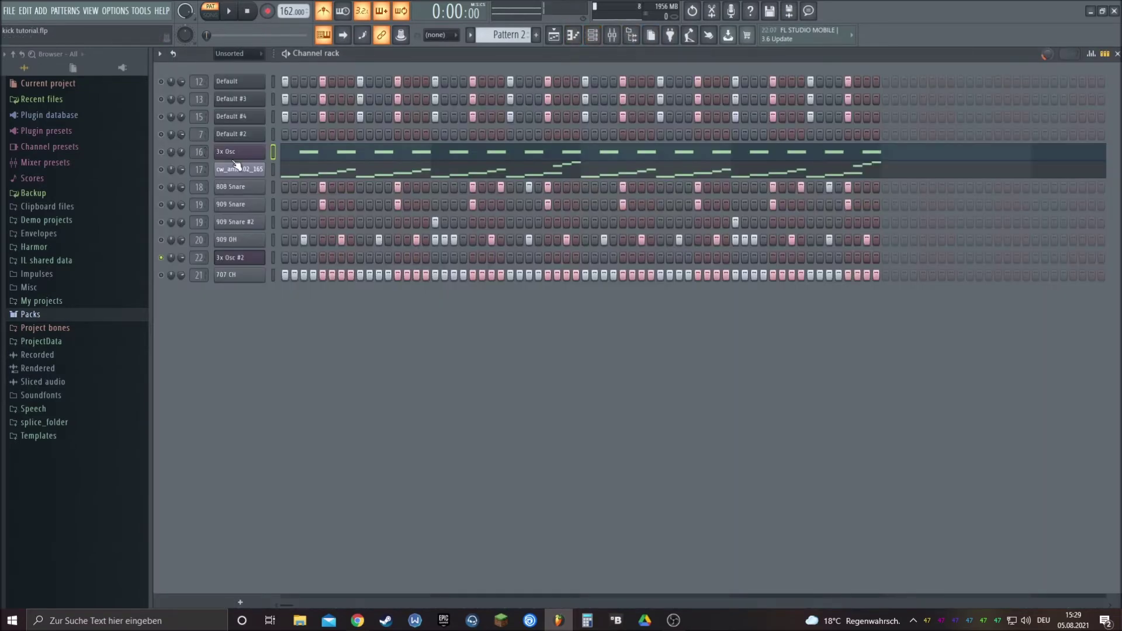
Step: Show the 3x Osc and 3x Osc #2 channel settings and open the piano roll of 3x Osc #2
click(238, 153)
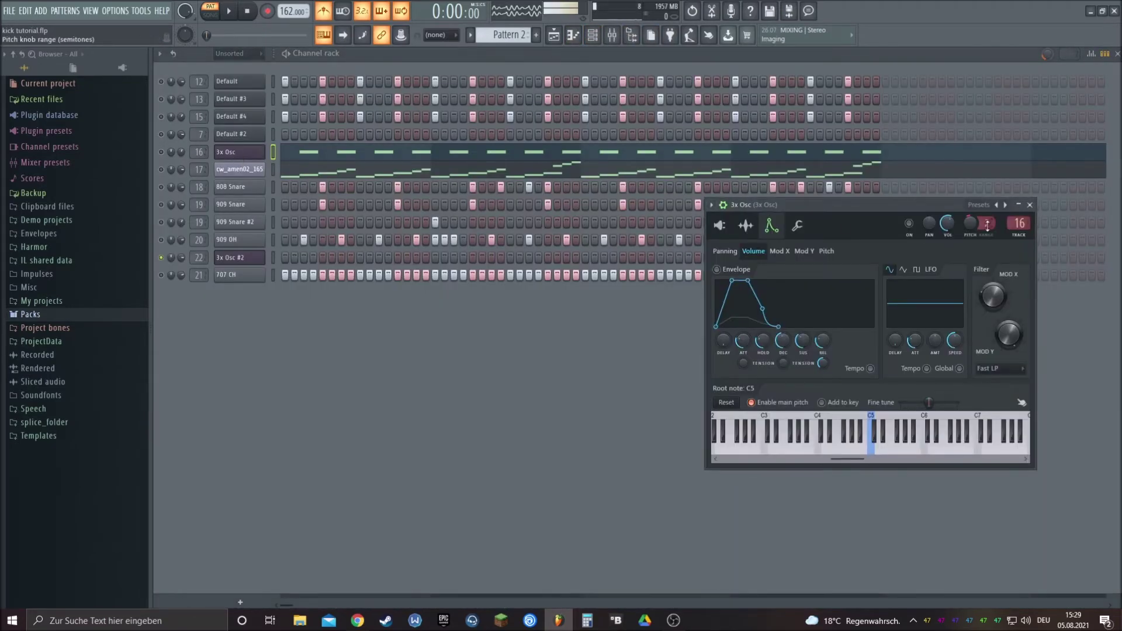
click(242, 259)
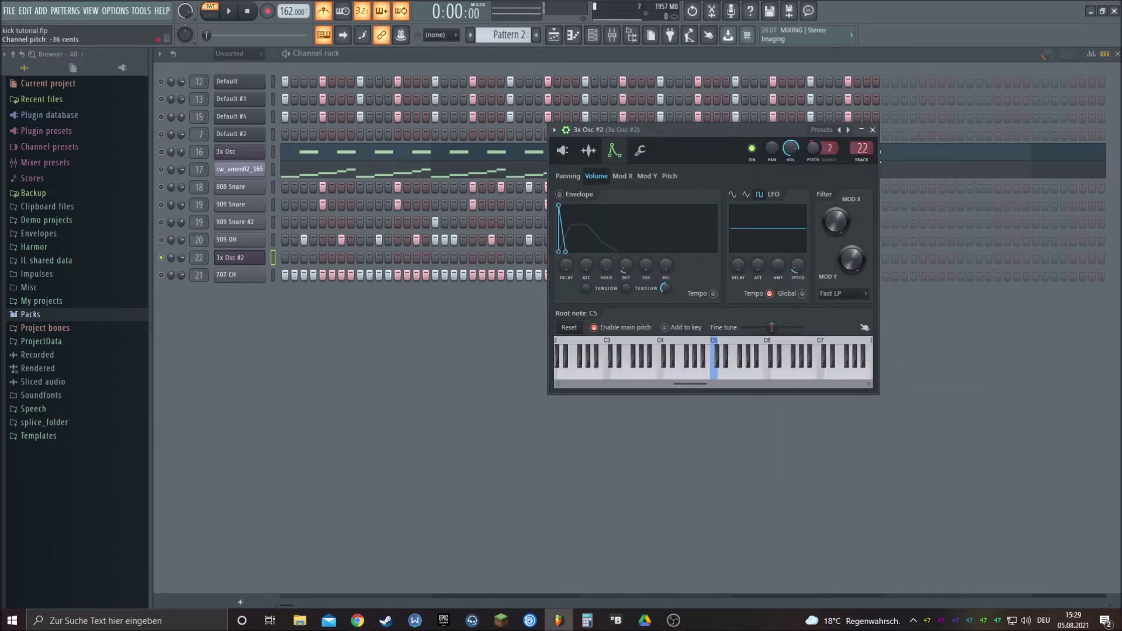
right_click(264, 256)
click(292, 258)
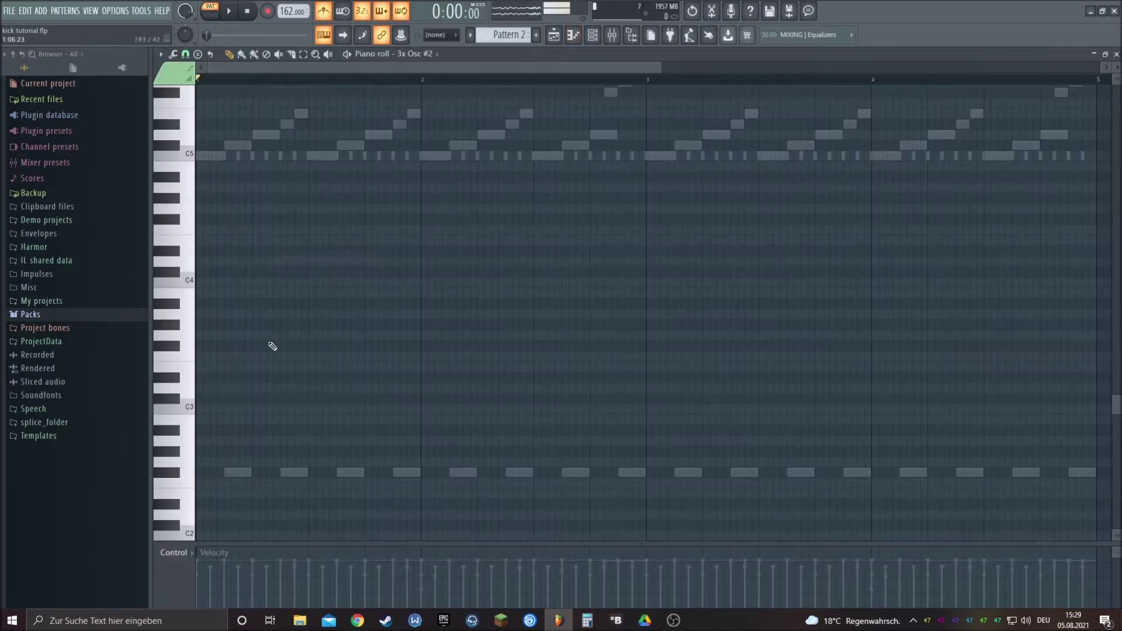
Step: Audition F#3, F#4 and other keys with the 3x Osc #2 sound on the piano roll keyboard
scroll(272, 346, down, 3)
click(172, 285)
click(169, 412)
scroll(194, 381, up, 3)
click(176, 352)
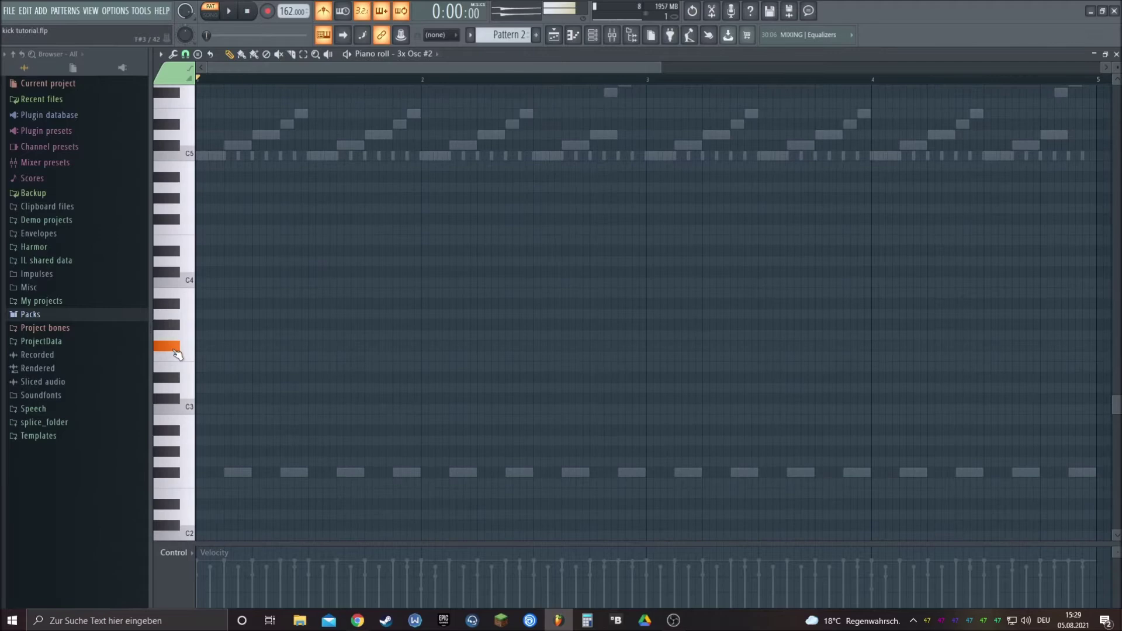
click(173, 222)
click(172, 223)
Step: Place a two-step F#4 note at the start of bar 1 followed by a two-step F#3 note and play them
scroll(174, 327, up, 1)
click(174, 347)
click(170, 346)
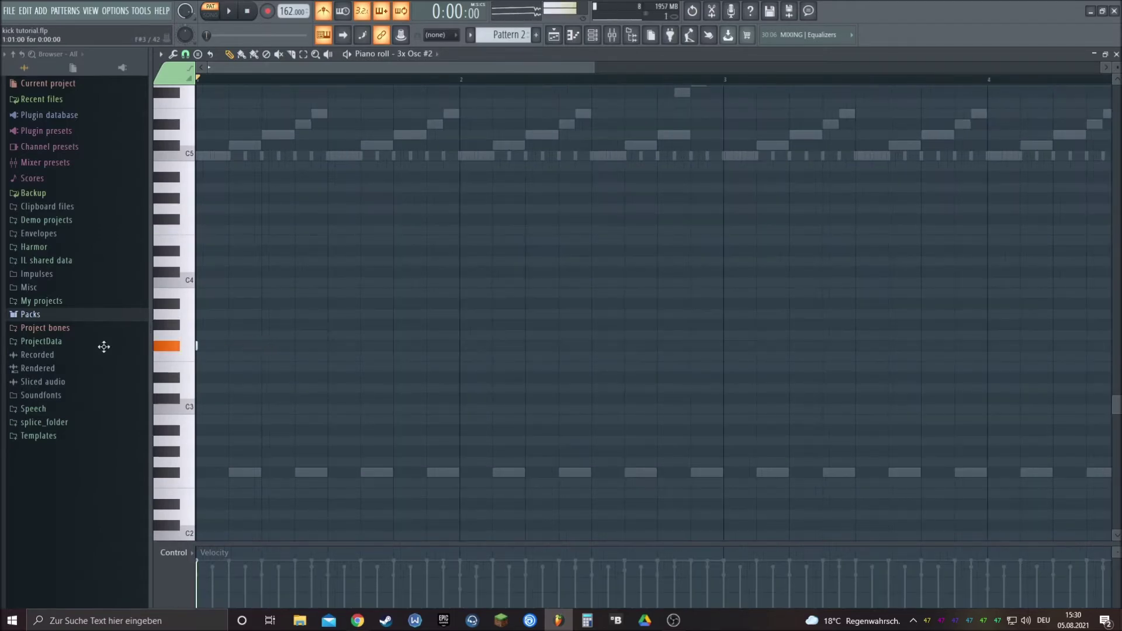
drag(198, 345, 232, 346)
click(199, 219)
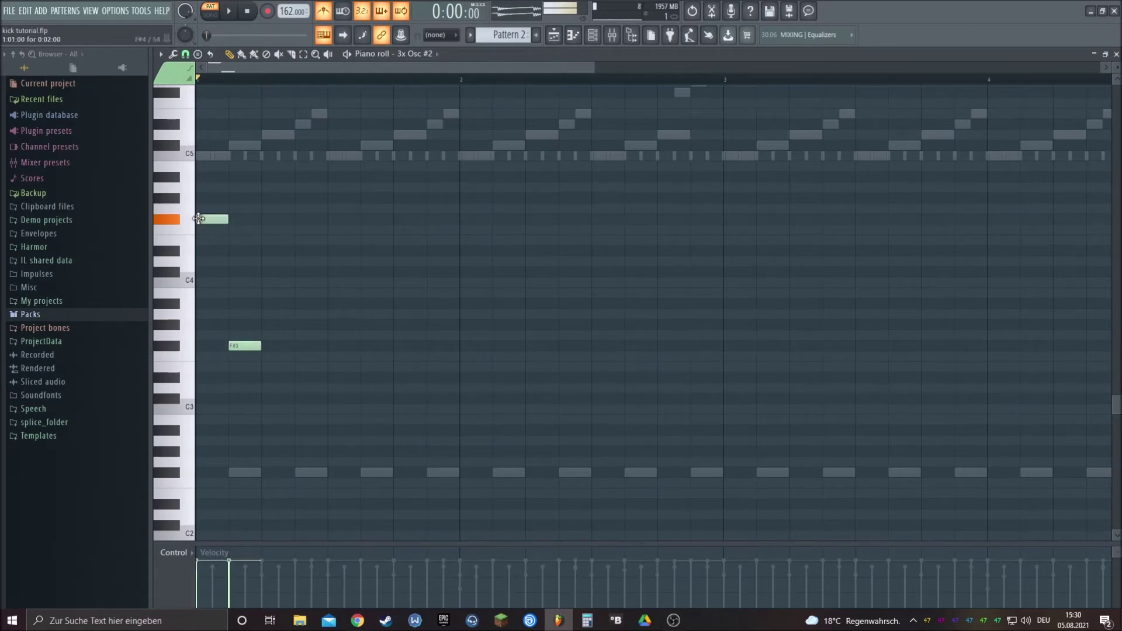
key(space)
key(space)
key(space)
key(space)
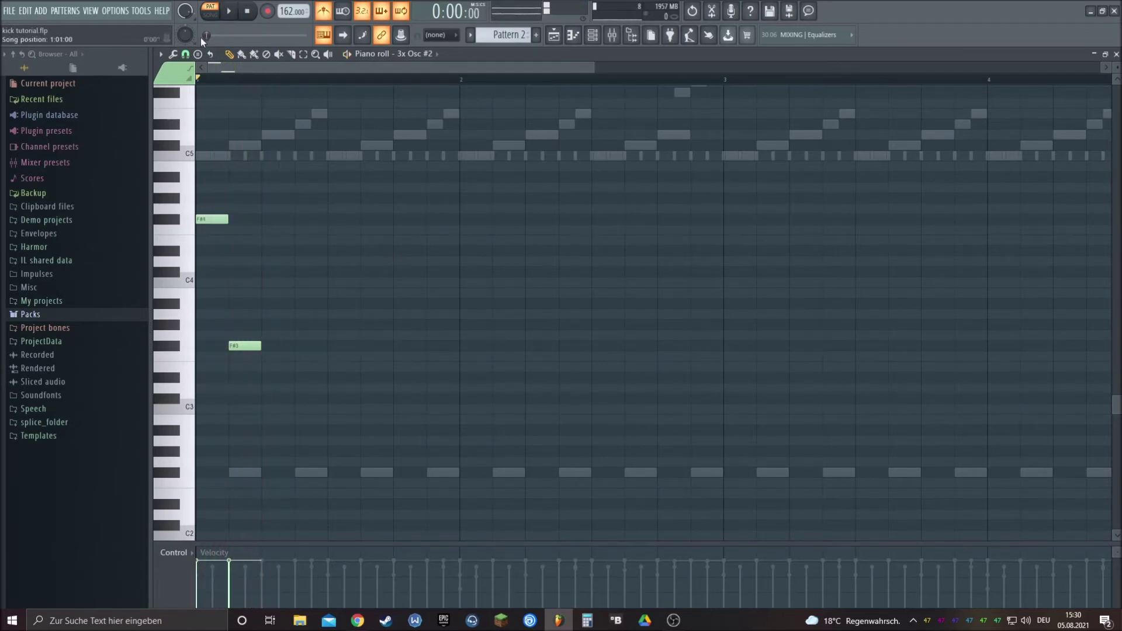
Step: Select the F#4 and F#3 notes and scale both to about half their length, filling the first two steps
click(186, 54)
click(209, 187)
drag(352, 414, 182, 191)
drag(279, 284, 246, 286)
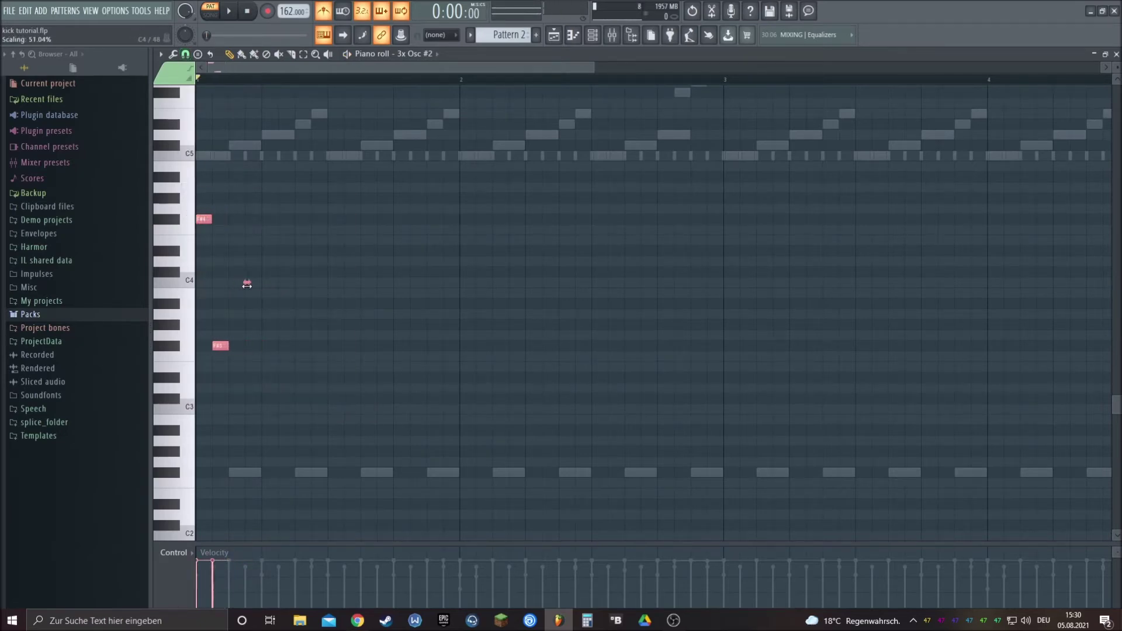
scroll(215, 306, up, 5)
drag(325, 285, 336, 284)
scroll(384, 259, left, 3)
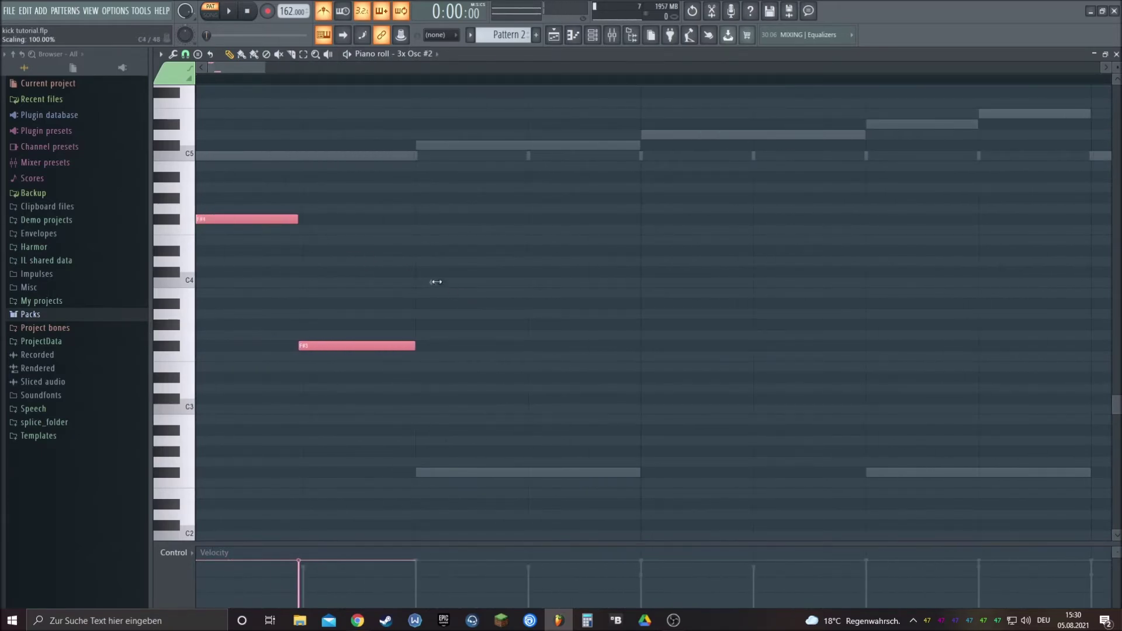
drag(437, 282, 442, 282)
Step: Select only the F#3 note and adjust its length so it ends exactly on the grid line of the third step
scroll(388, 268, down, 5)
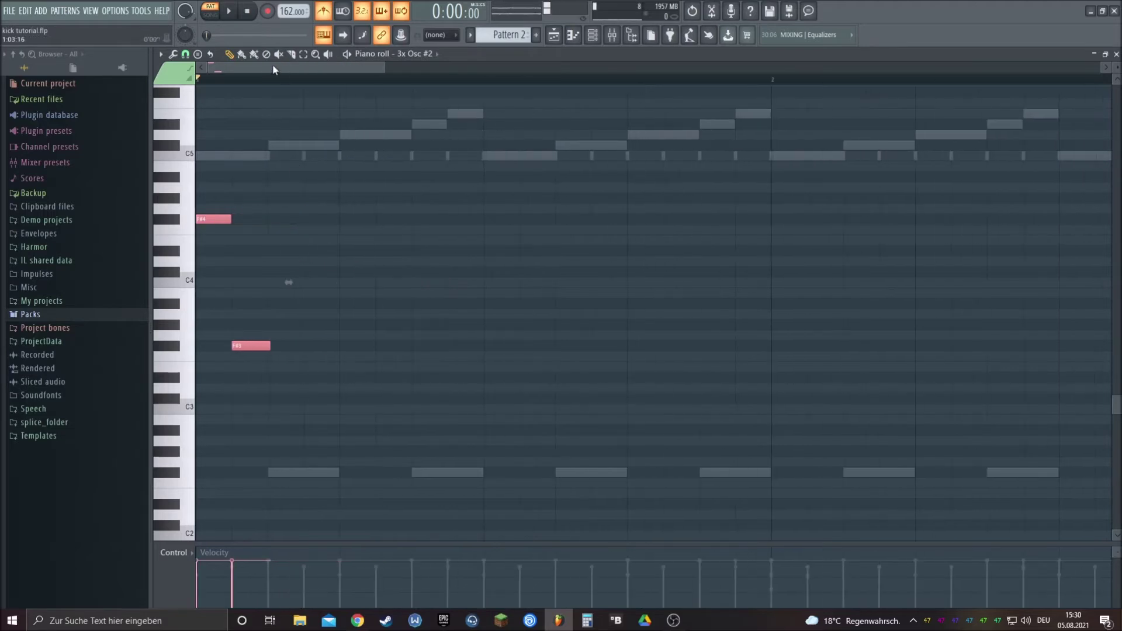
scroll(232, 363, up, 5)
drag(441, 412, 349, 345)
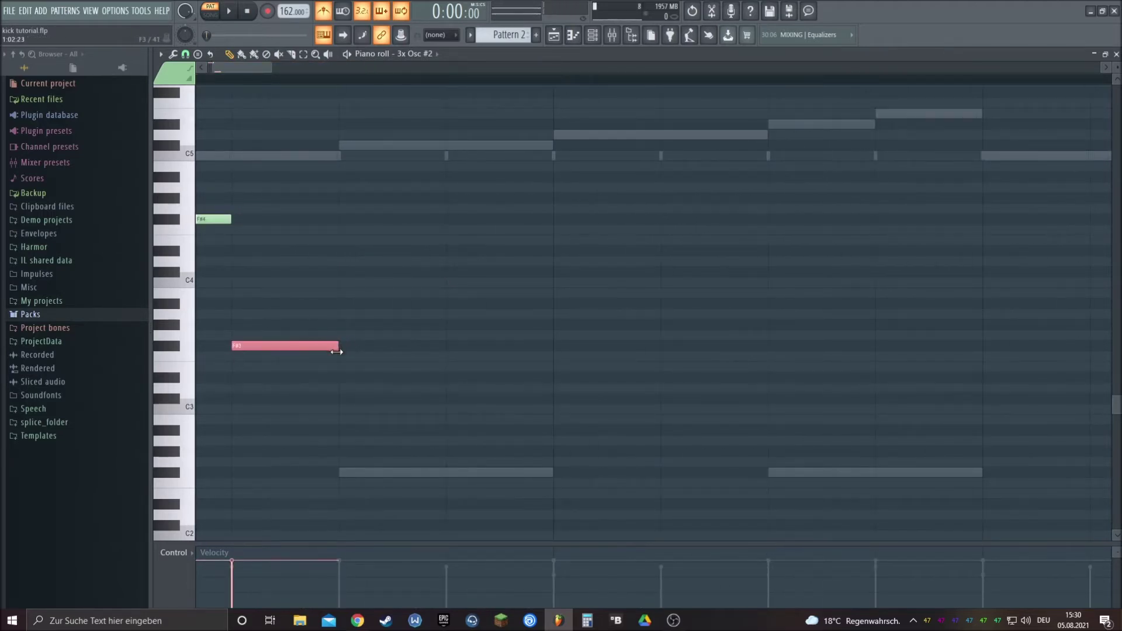
scroll(337, 351, down, 6)
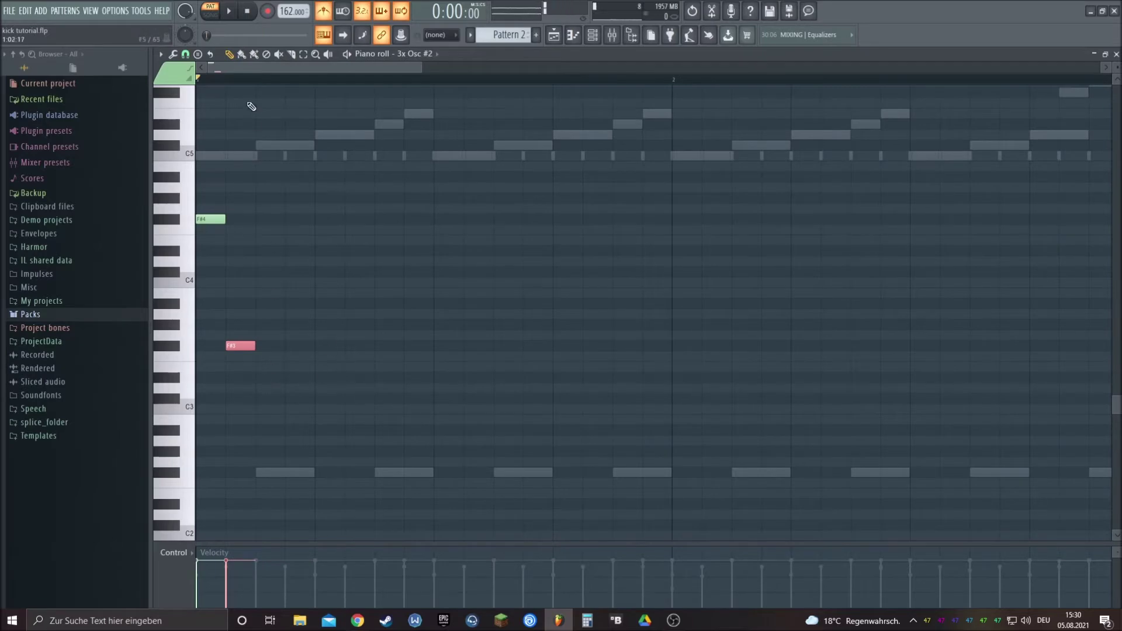
Step: Duplicate the F#4 and F#3 note pair so the copy starts on step 3, and play the first four steps
key(space)
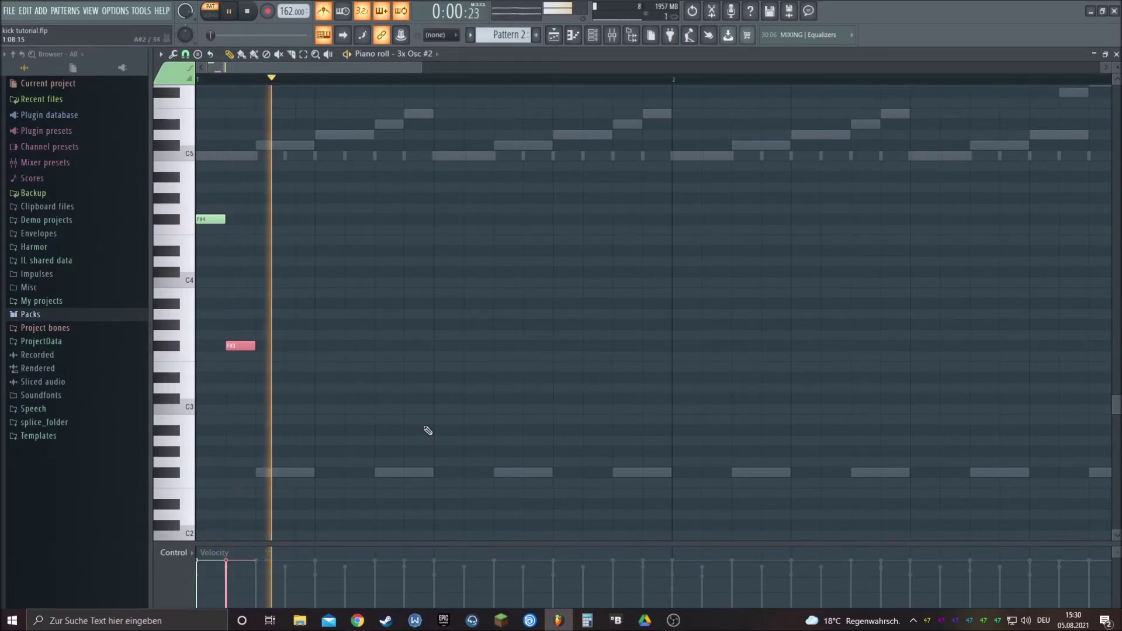
key(space)
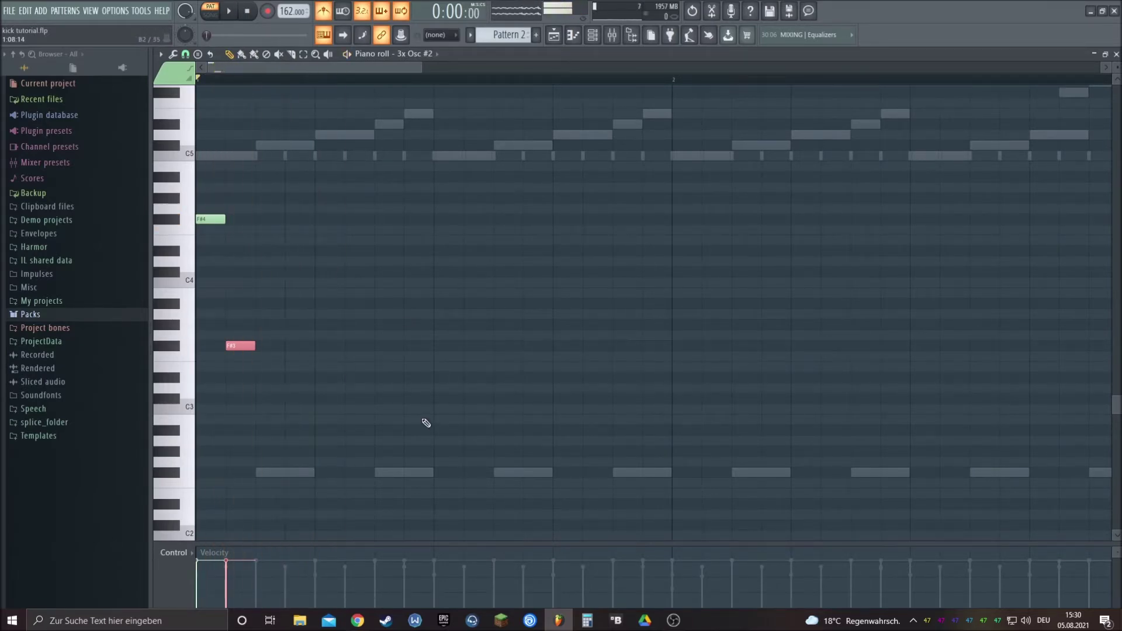
drag(412, 455, 302, 219)
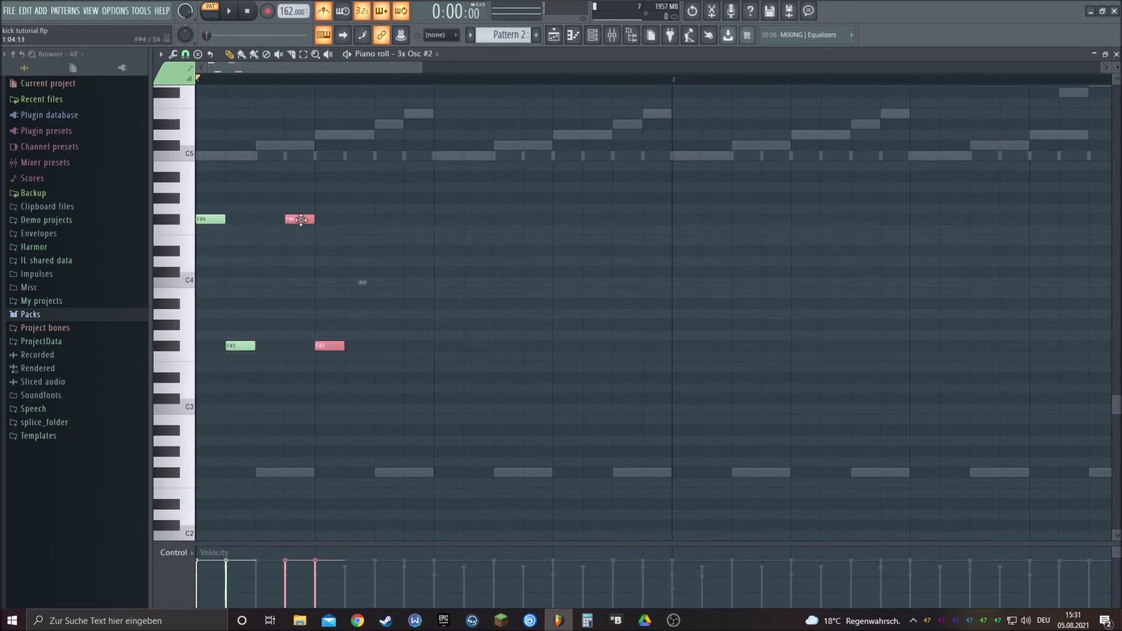
drag(300, 220, 263, 218)
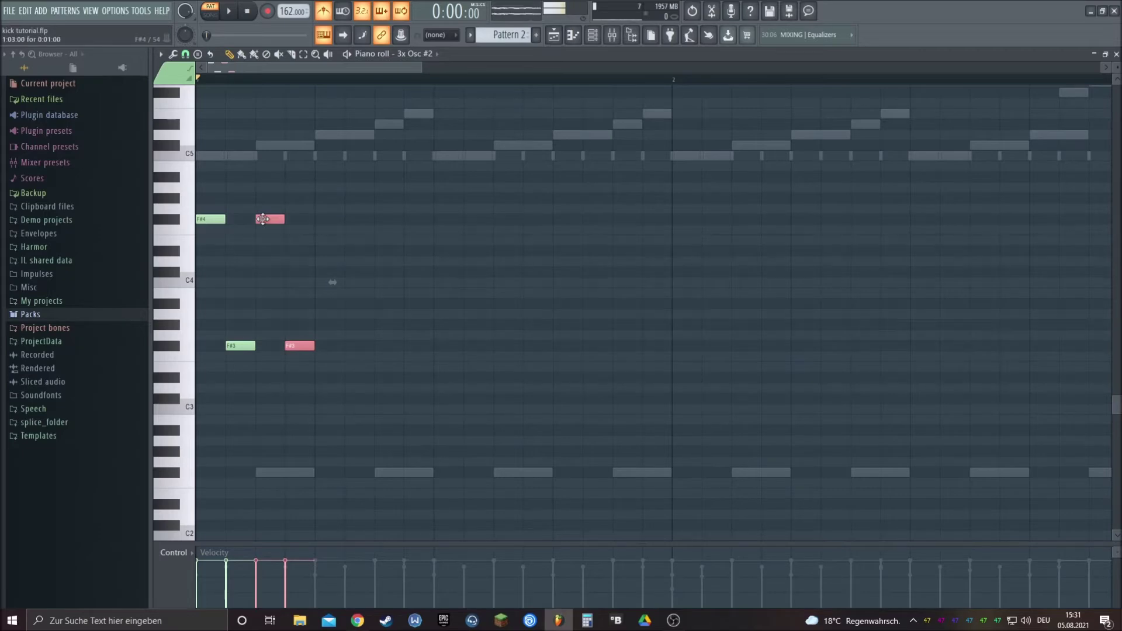
drag(316, 80, 78, 92)
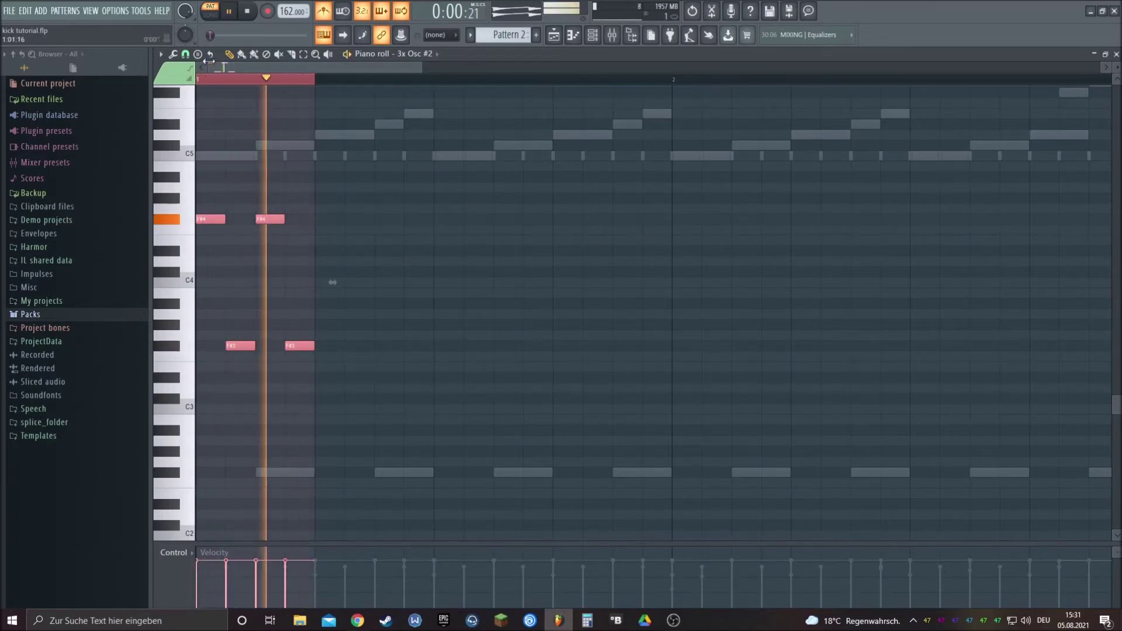
click(246, 13)
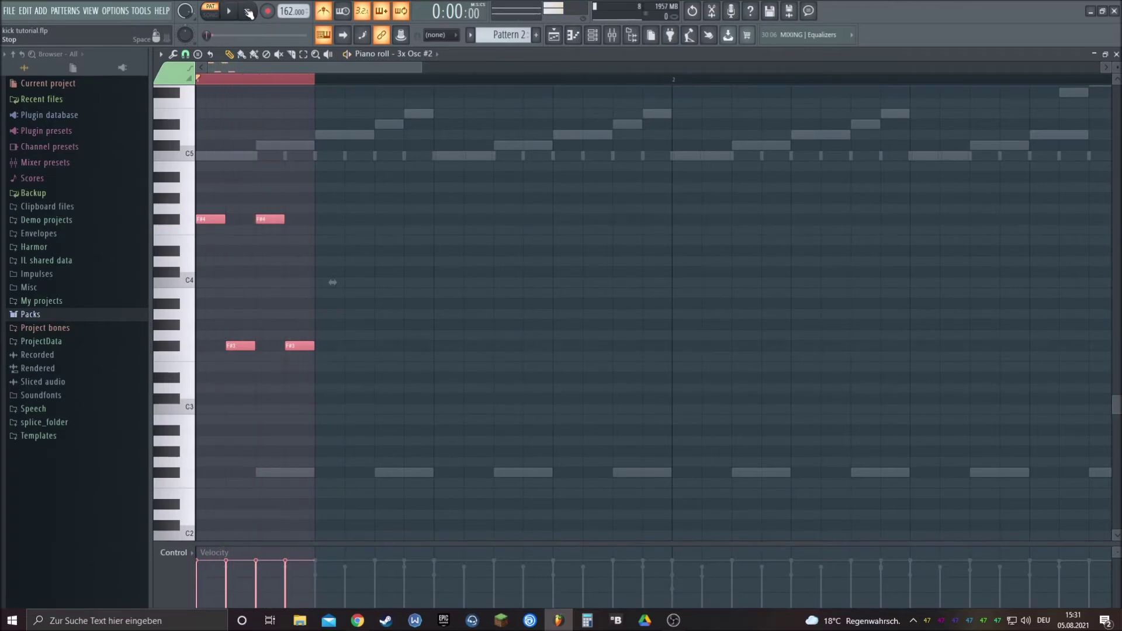
Step: Shift the copied note pair to start on step 4, and duplicate all four notes starting on step 7
ctrl+click(200, 84)
drag(391, 437, 307, 219)
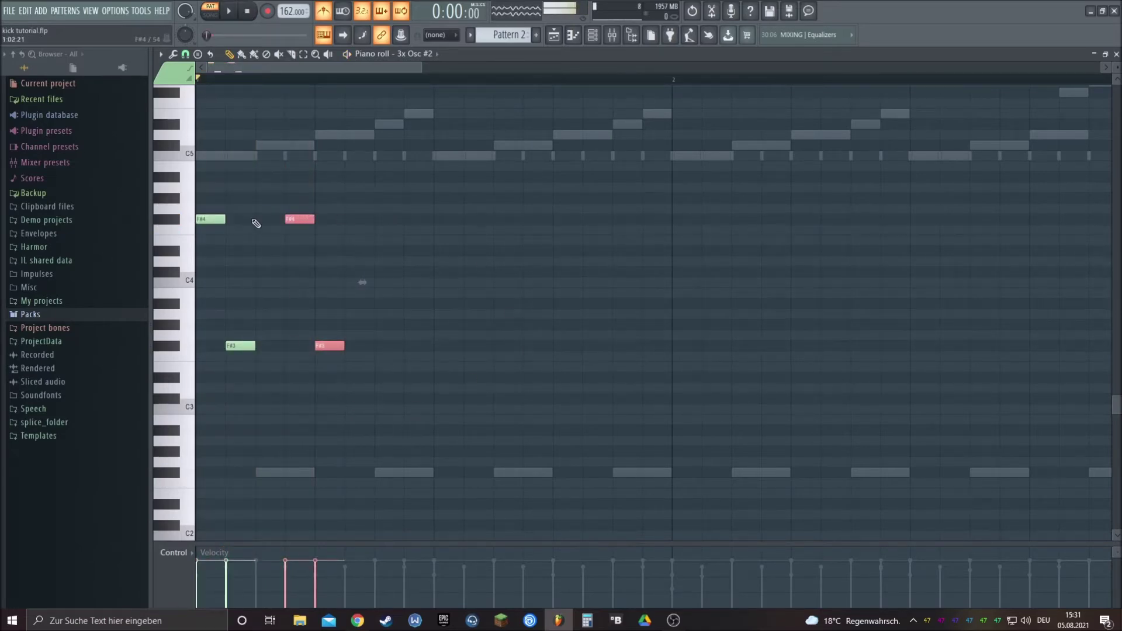
click(205, 217)
drag(538, 412, 176, 207)
drag(211, 222, 384, 223)
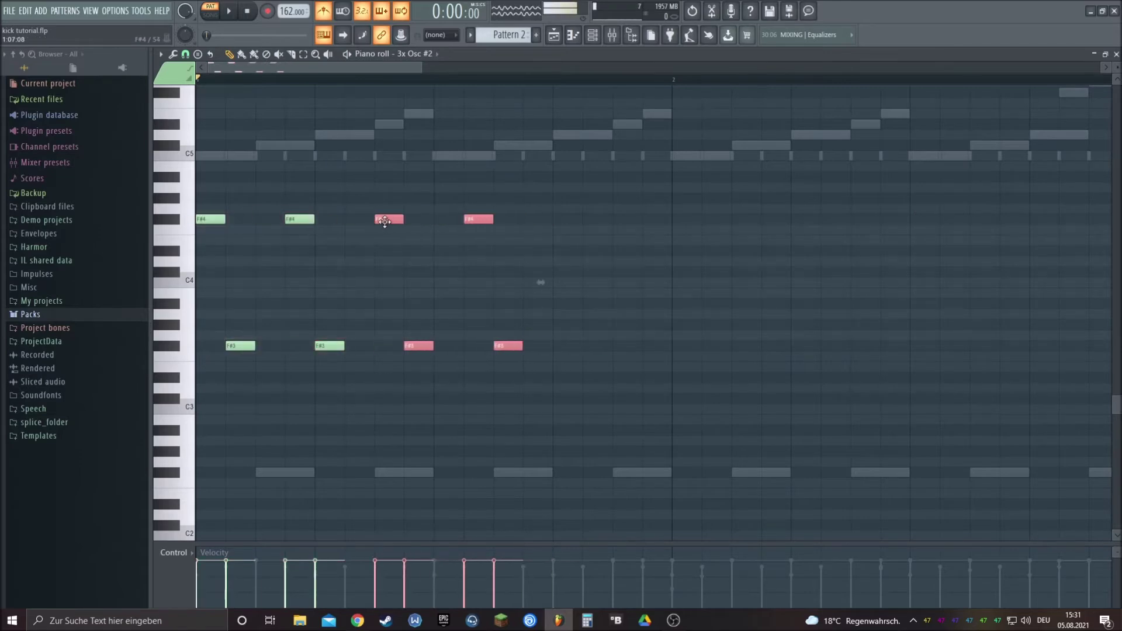
Step: Repeat the F#4 and F#3 pair every three steps across four bars and delete the notes past the start of bar 5
scroll(343, 258, down, 5)
drag(501, 452, 997, 224)
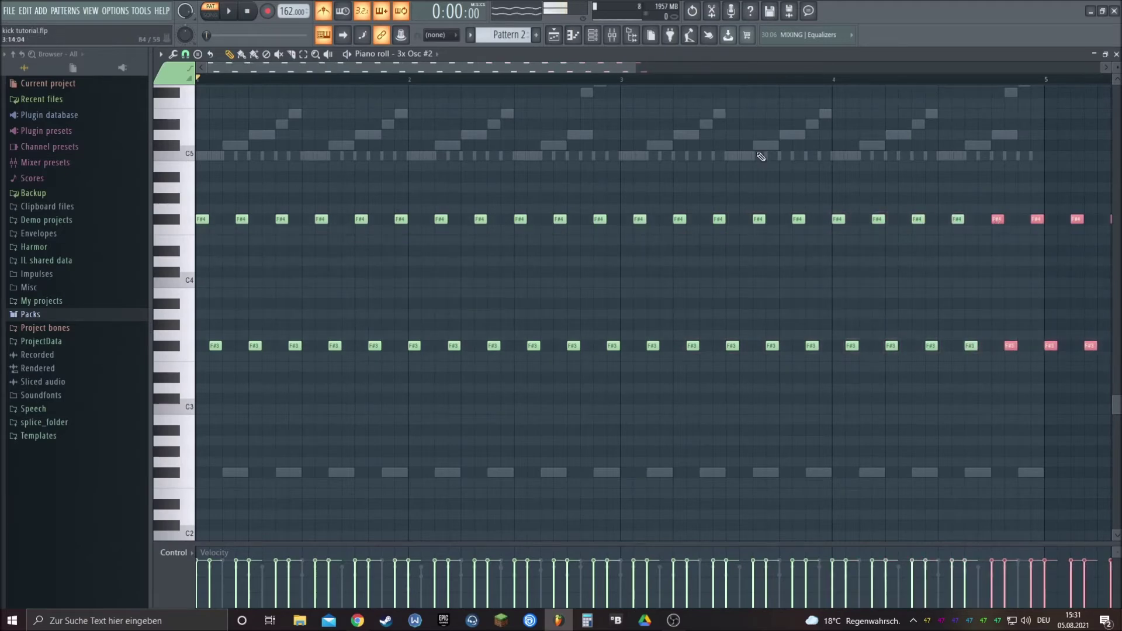
drag(629, 65, 790, 82)
drag(855, 434, 626, 187)
key(Delete)
drag(574, 65, 346, 66)
Step: Show the channel rack, unmute 808 Snare and 909 Snare, and play the pattern with 3x Osc #2 and the Default kick
click(592, 36)
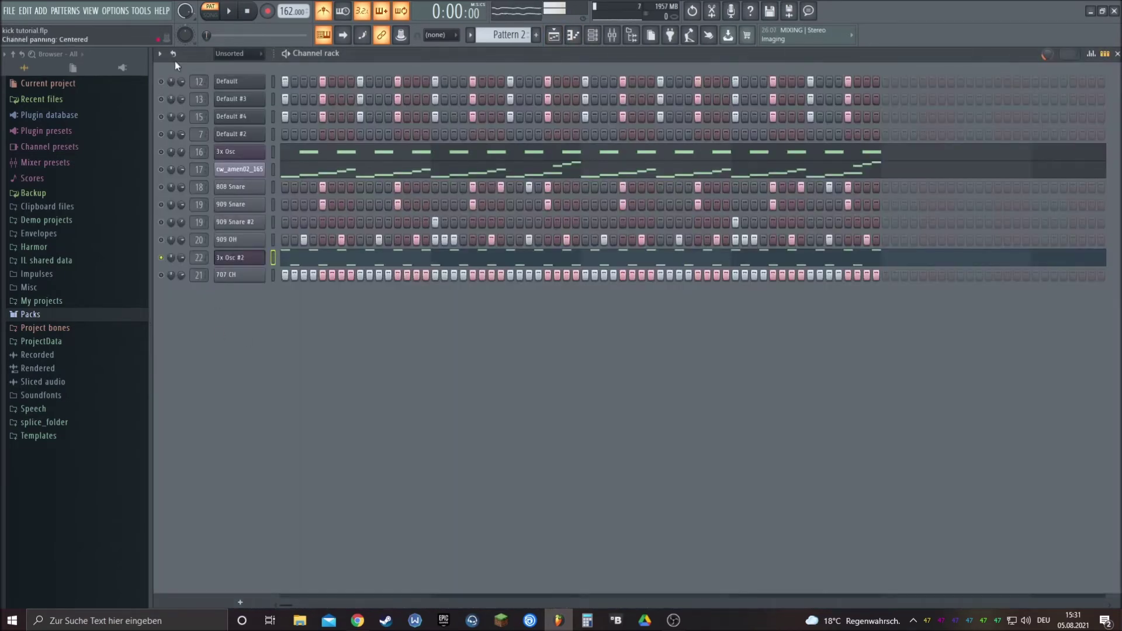
click(233, 14)
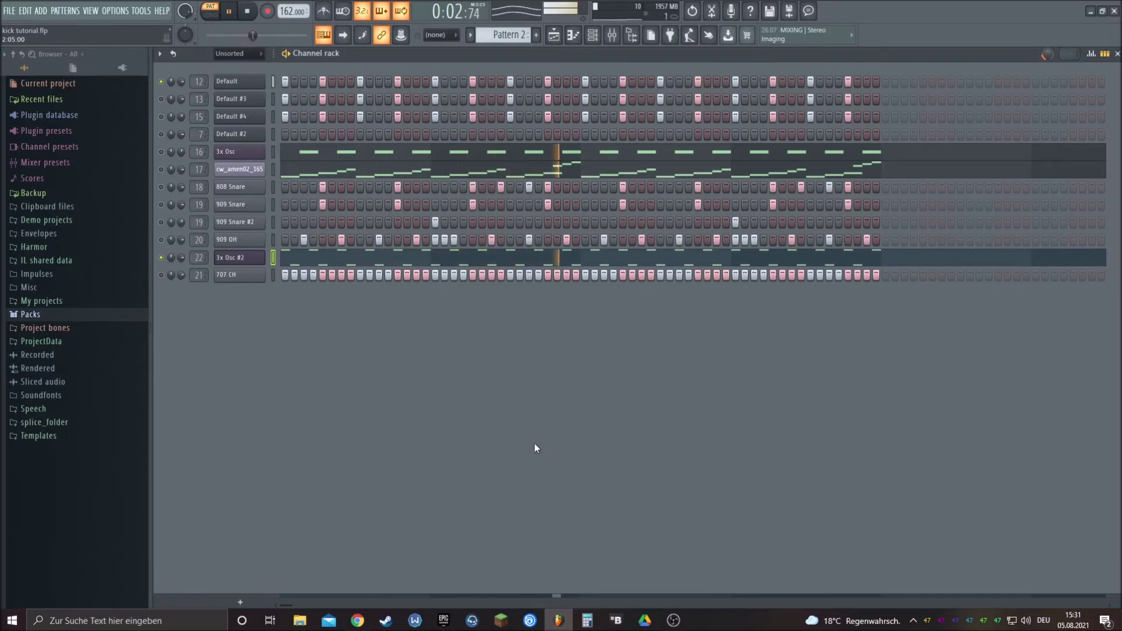
click(161, 187)
click(162, 204)
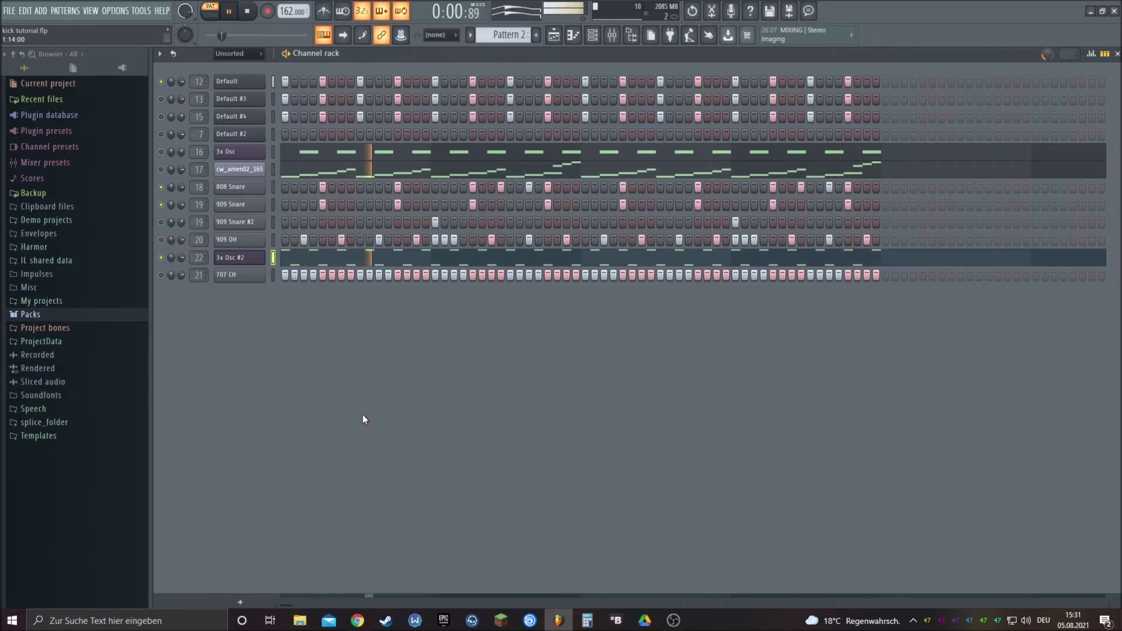
key(space)
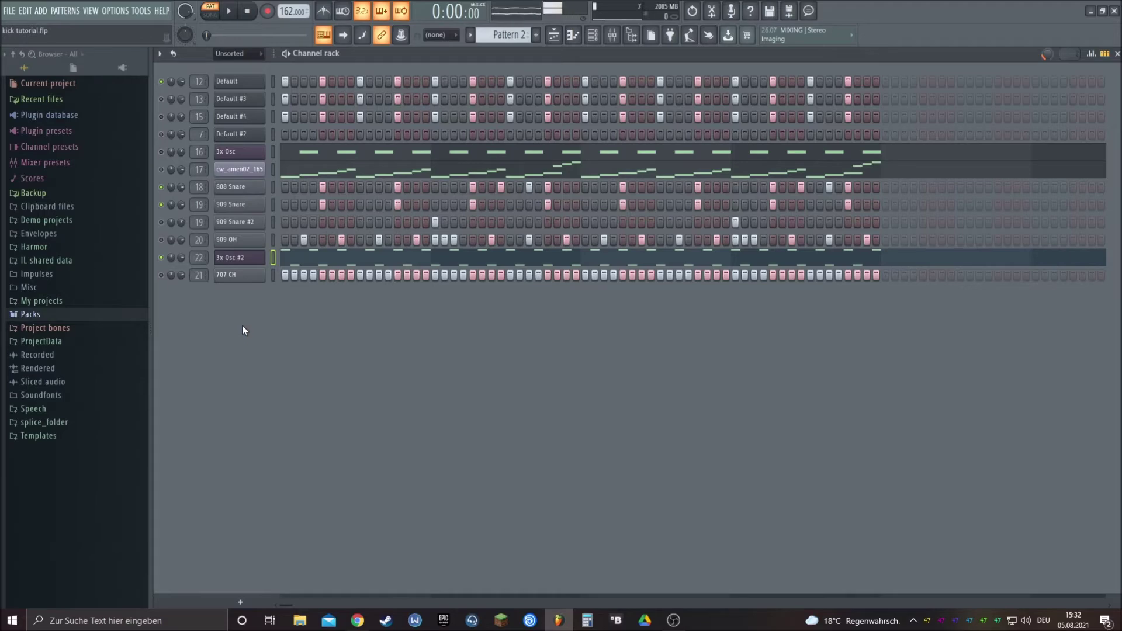
Step: Check the 3x Osc #2 mixer track and envelope settings, and play its note pattern with the channel soloed
key(F9)
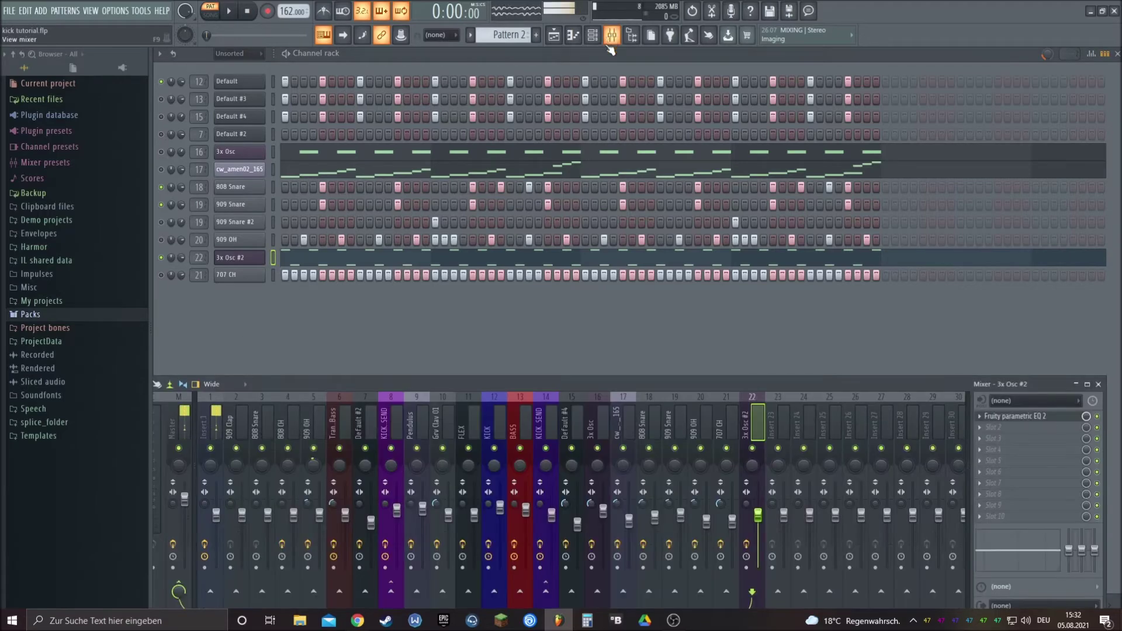
click(227, 255)
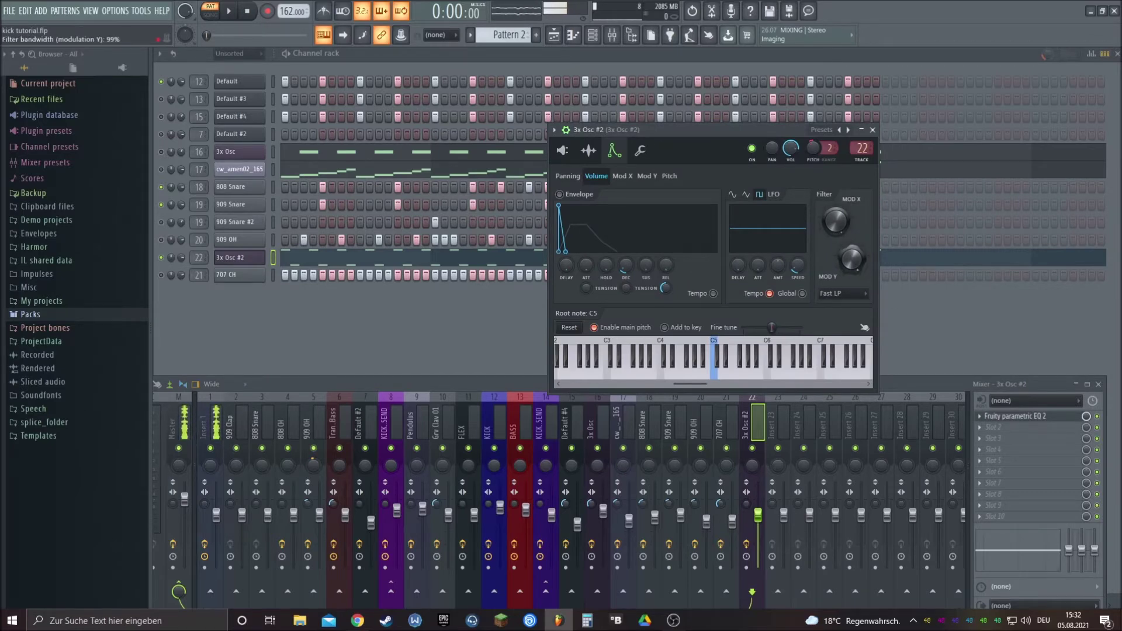
key(F12)
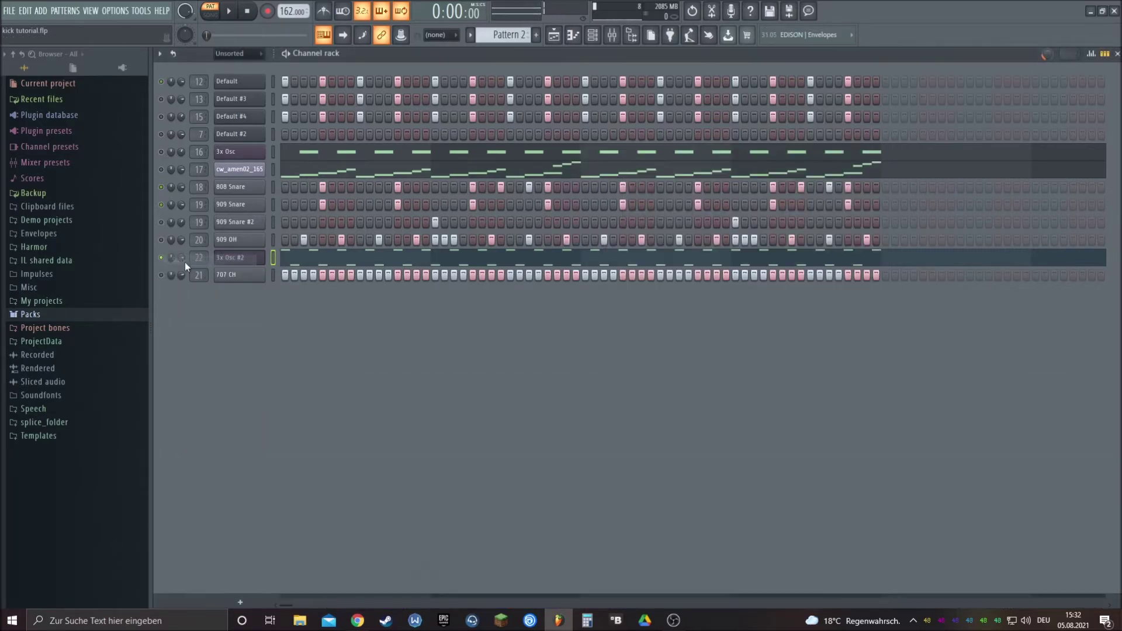
key(space)
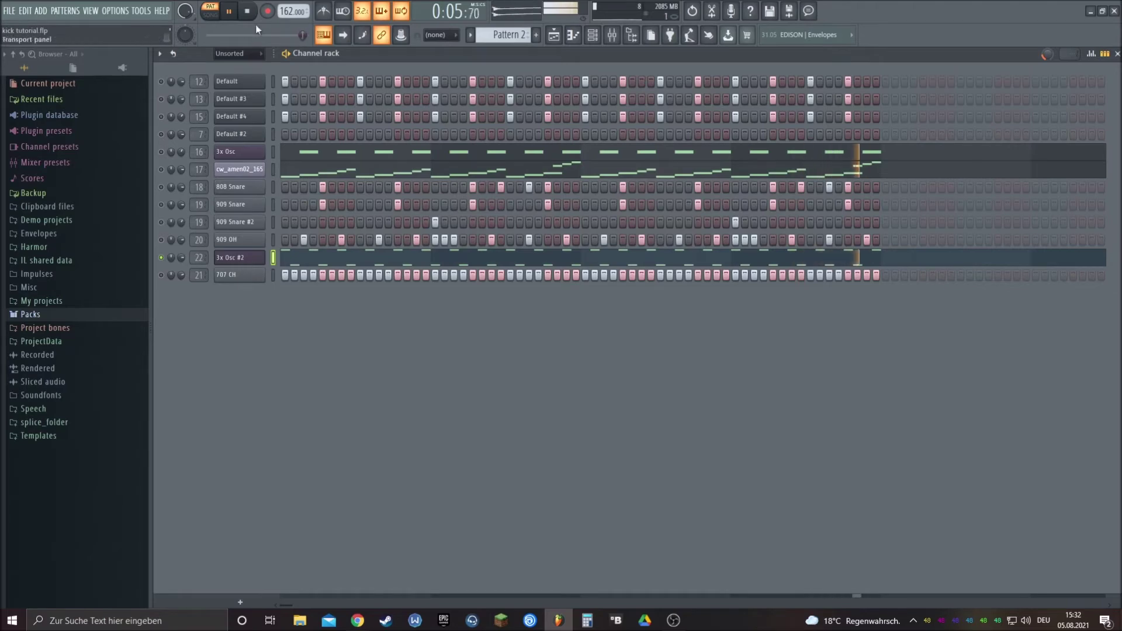
click(249, 15)
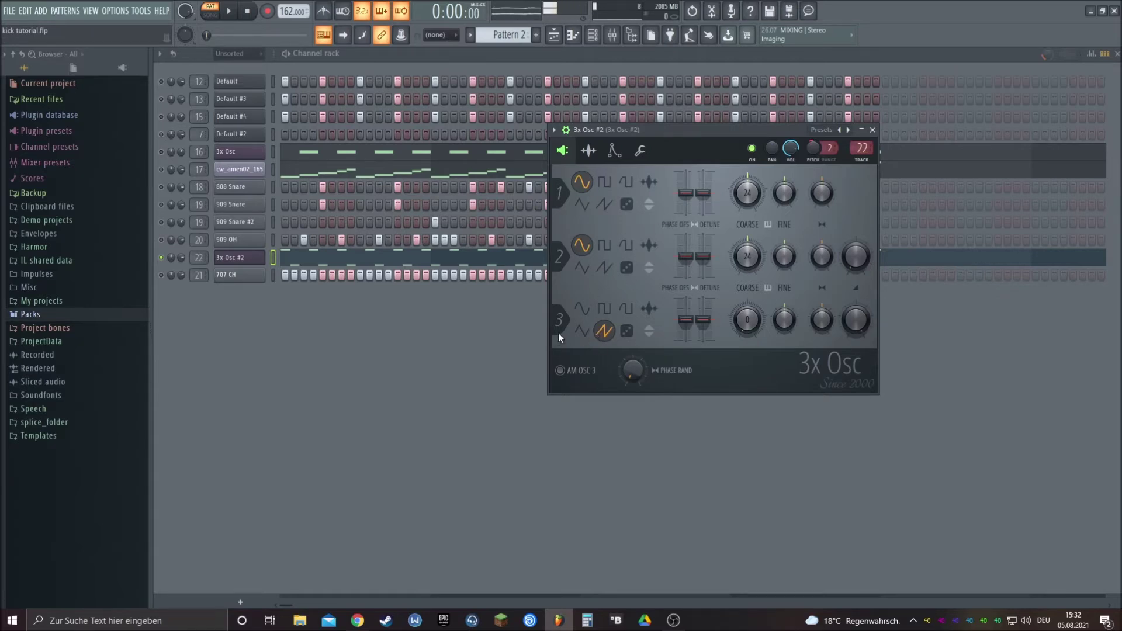
Step: Set oscillators 2 and 3 of 3x Osc #2 to square waves and play the pattern
click(606, 309)
click(608, 248)
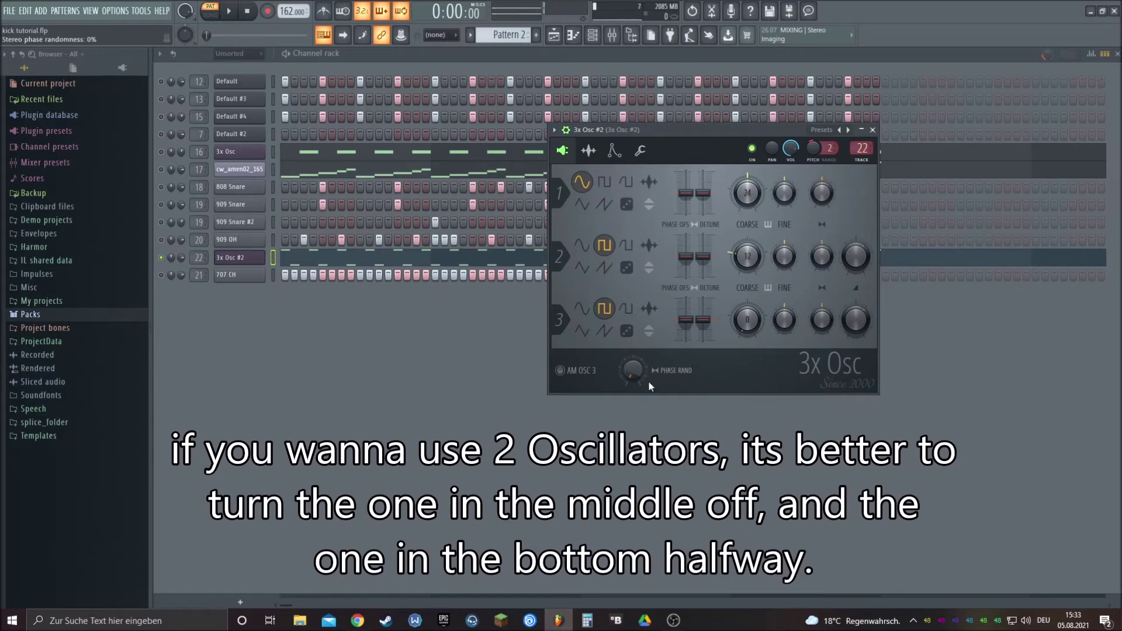
key(space)
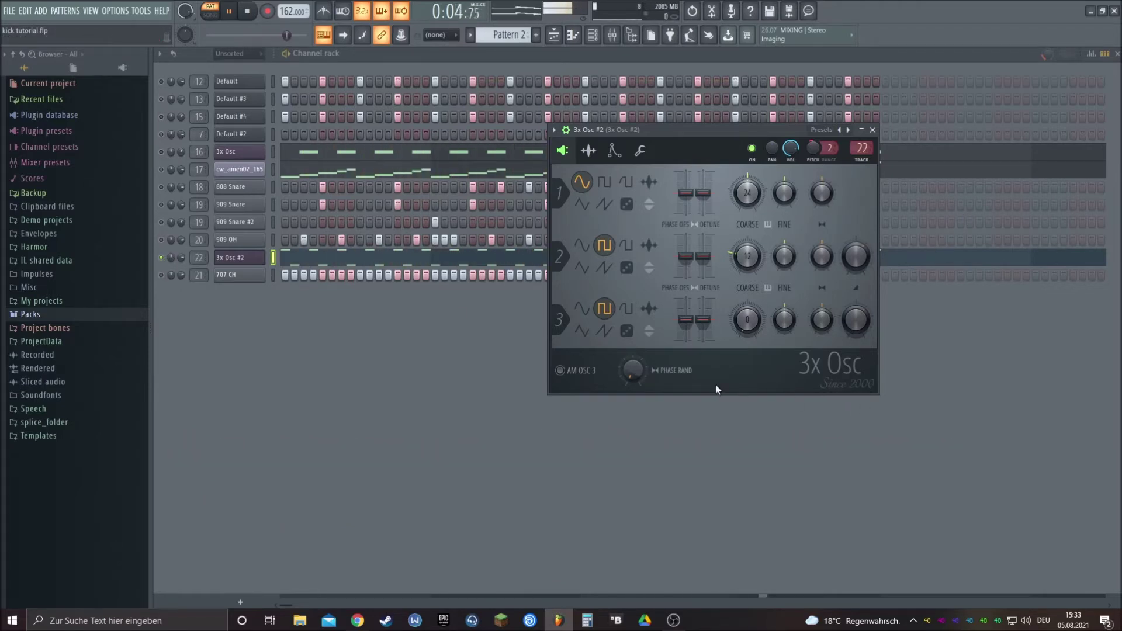
key(space)
Step: Adjust the filter frequency (Mod X) of 3x Osc #2 to about 45% while listening to the pattern
click(614, 150)
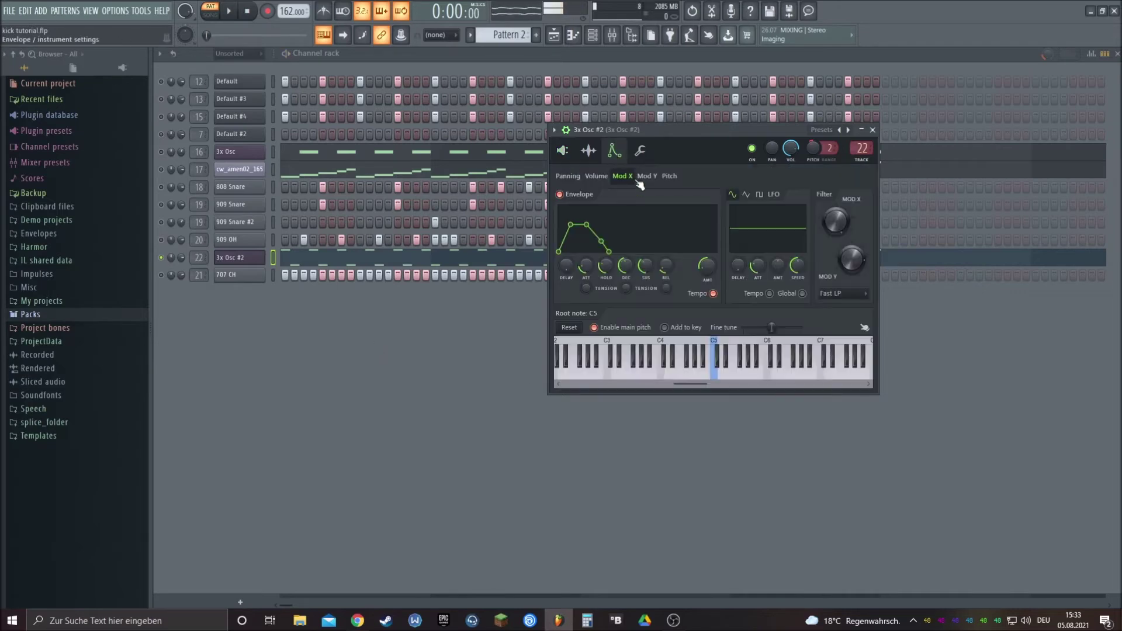
key(space)
mouse_move(836, 220)
mouse_down()
mouse_move(836, 239)
mouse_move(836, 214)
mouse_move(836, 225)
mouse_up()
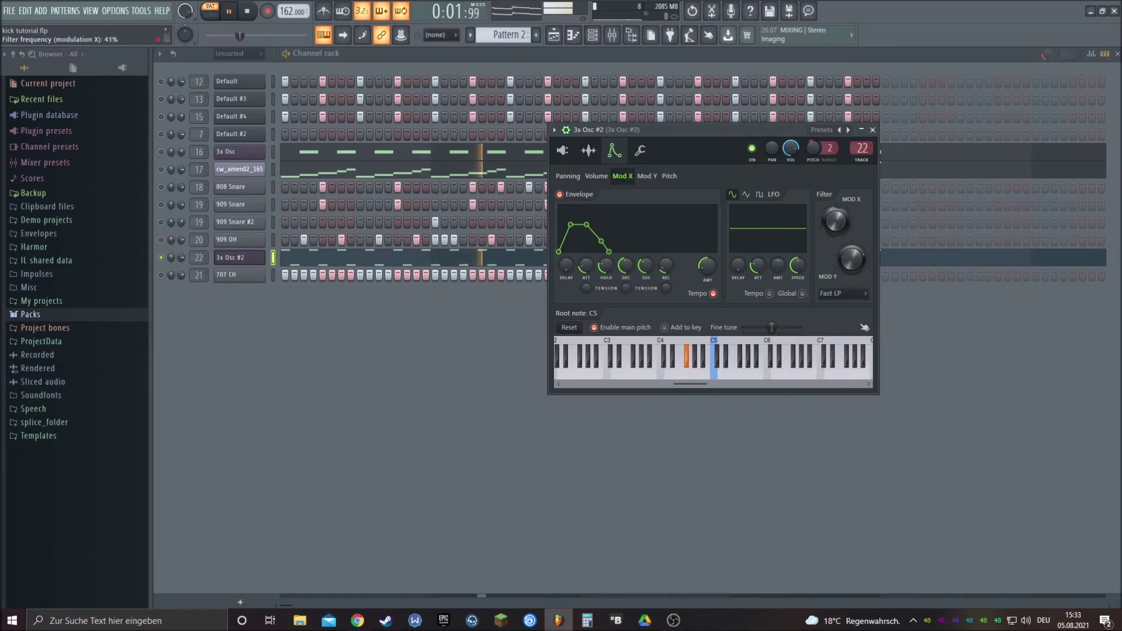
key(space)
click(562, 151)
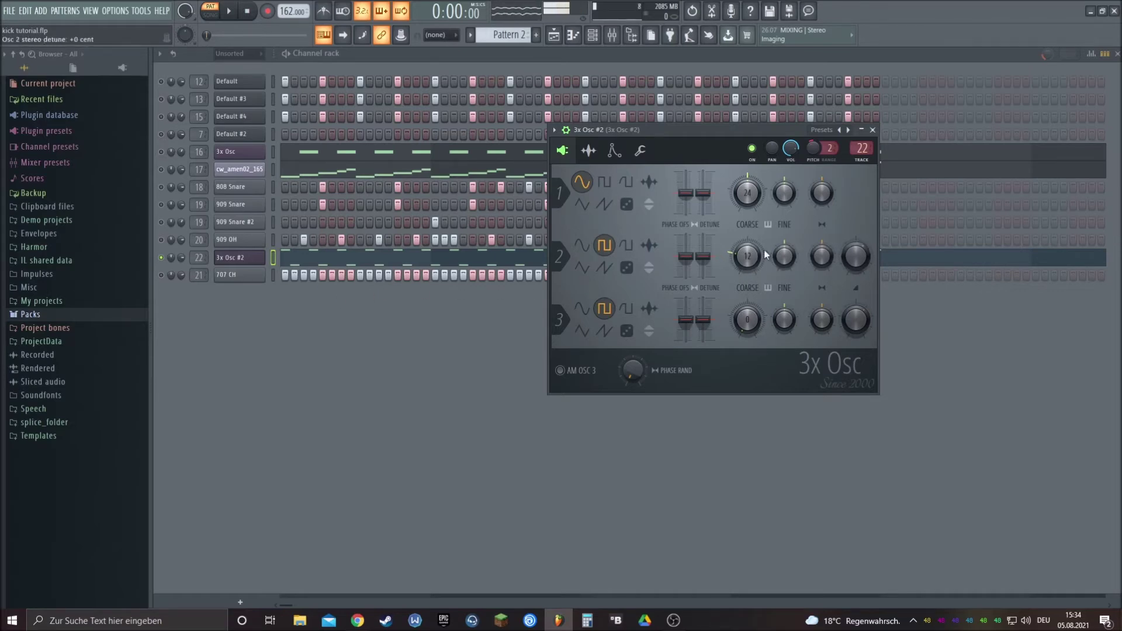
key(space)
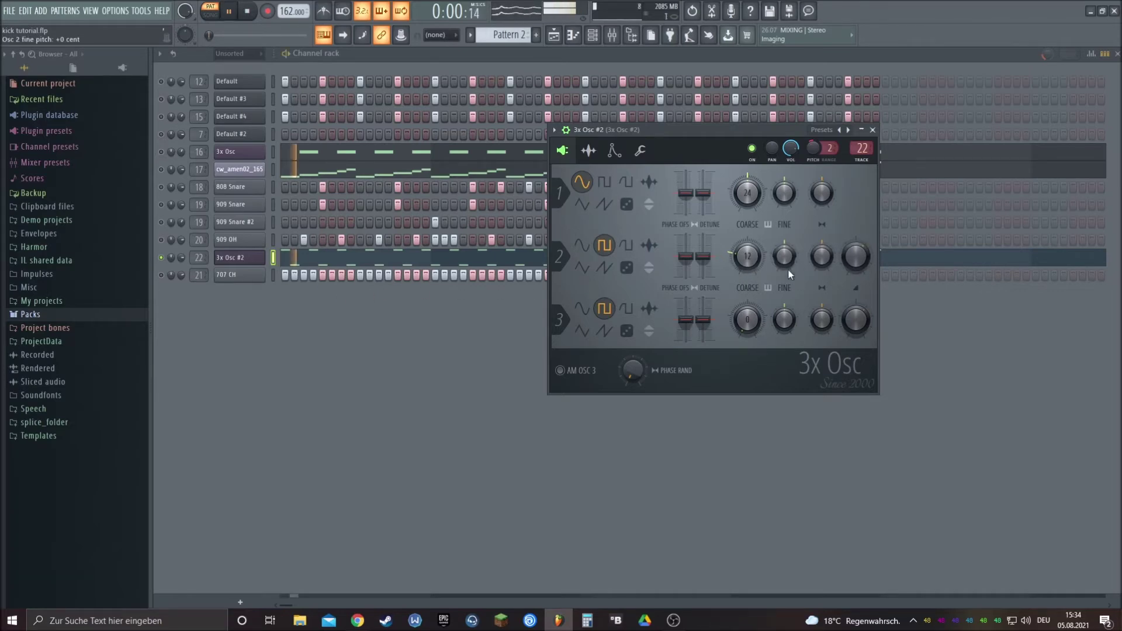
click(614, 150)
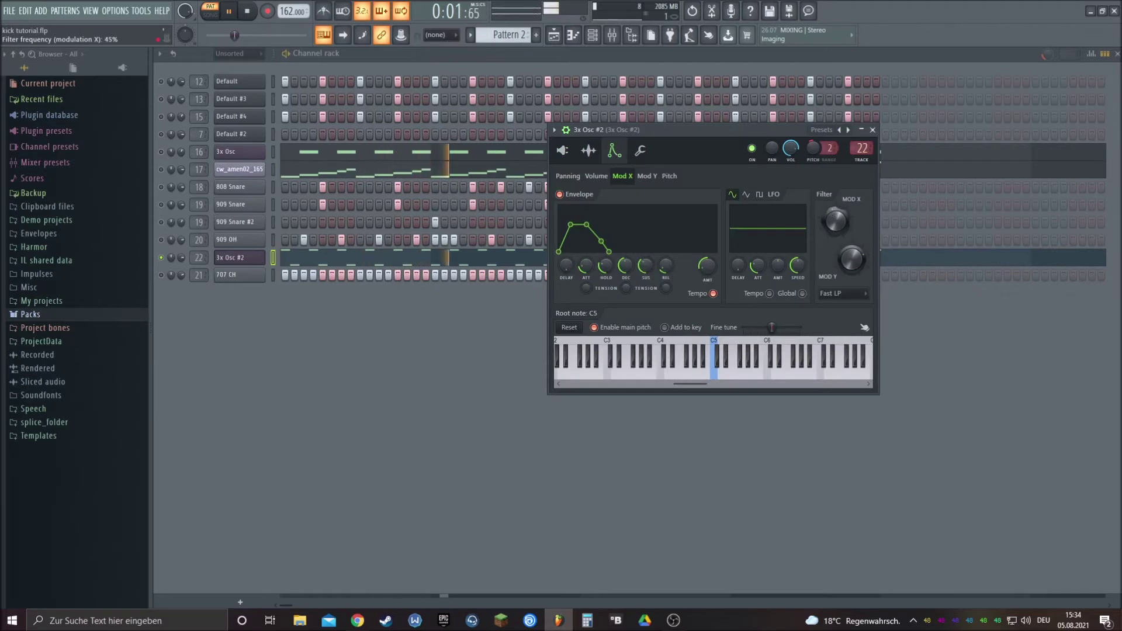
Step: Detune oscillator 2 to about -14 cents and adjust oscillator 3's fine pitch while the pattern plays
click(563, 151)
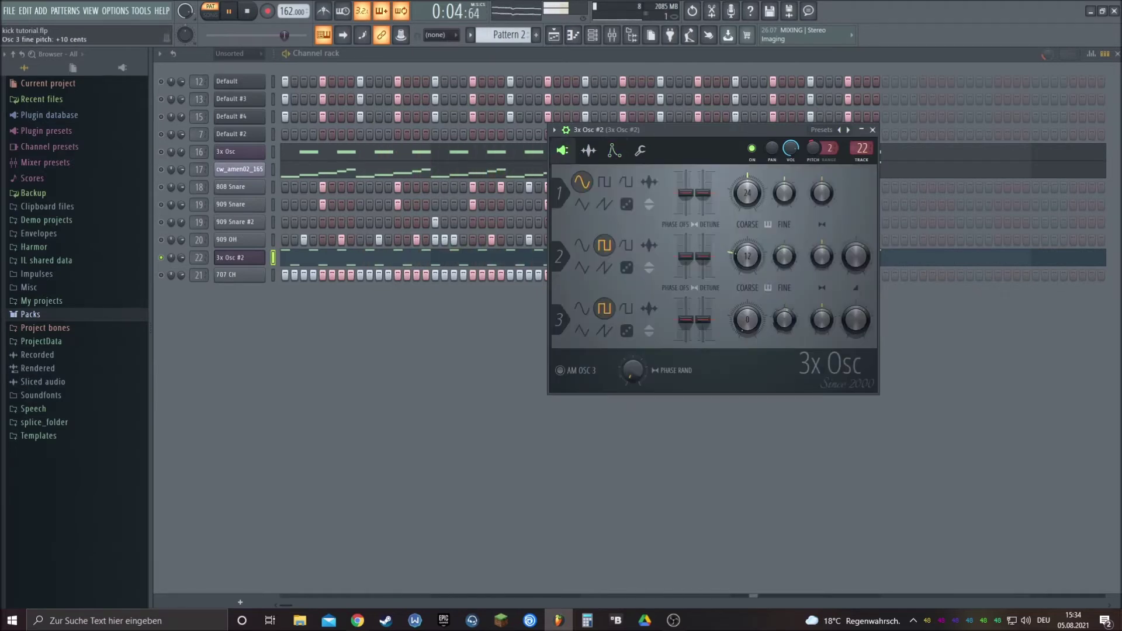
drag(788, 331, 787, 295)
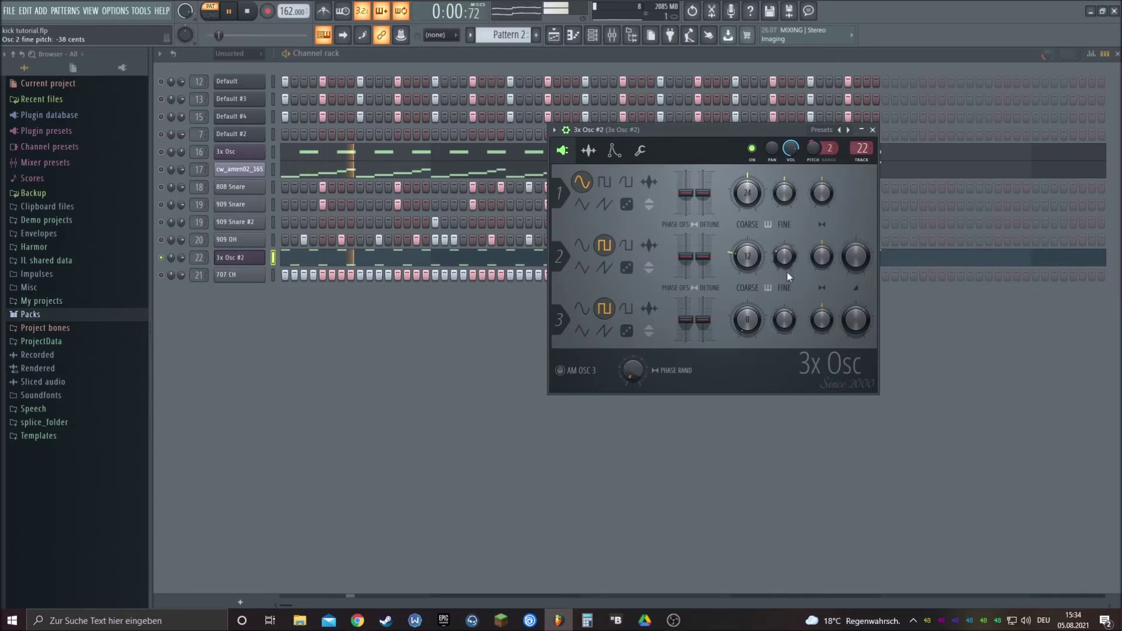
drag(785, 256, 784, 260)
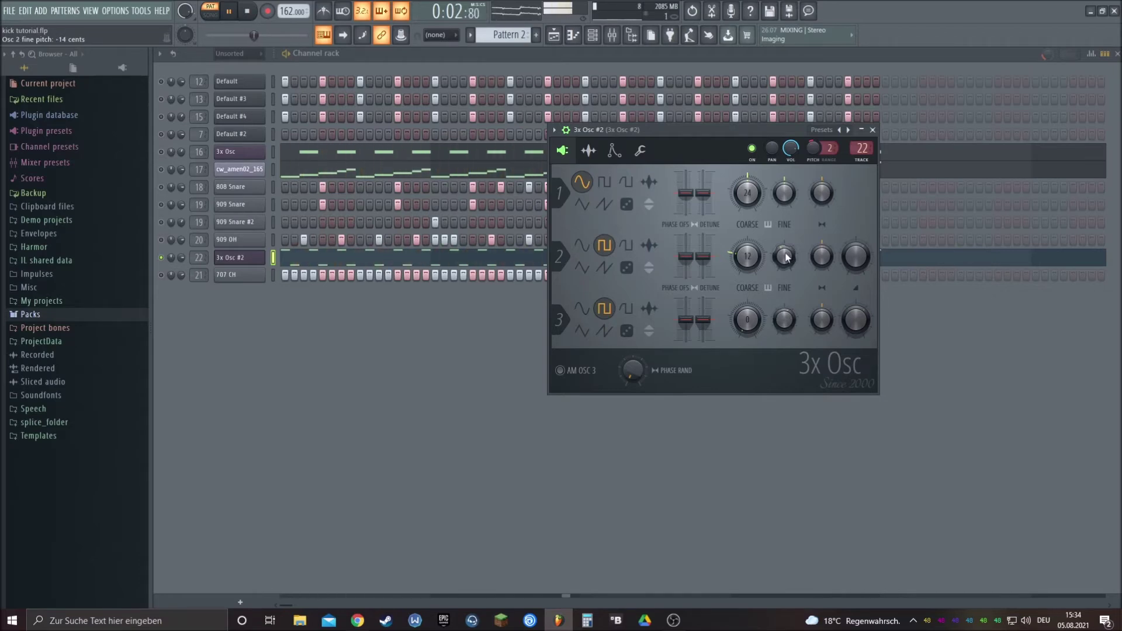
drag(785, 320, 785, 338)
Step: Try oscillator 1 as a square wave at +24 semitones coarse pitch, and set oscillator 3's mix level to about 75%
click(604, 182)
drag(748, 193, 748, 171)
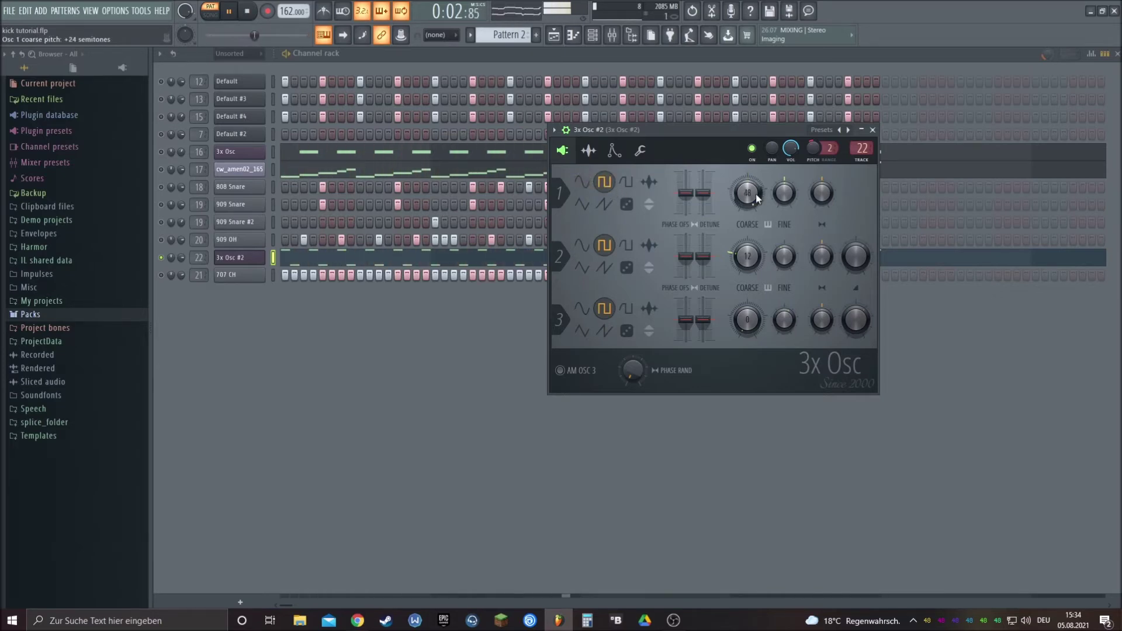
drag(856, 321, 856, 316)
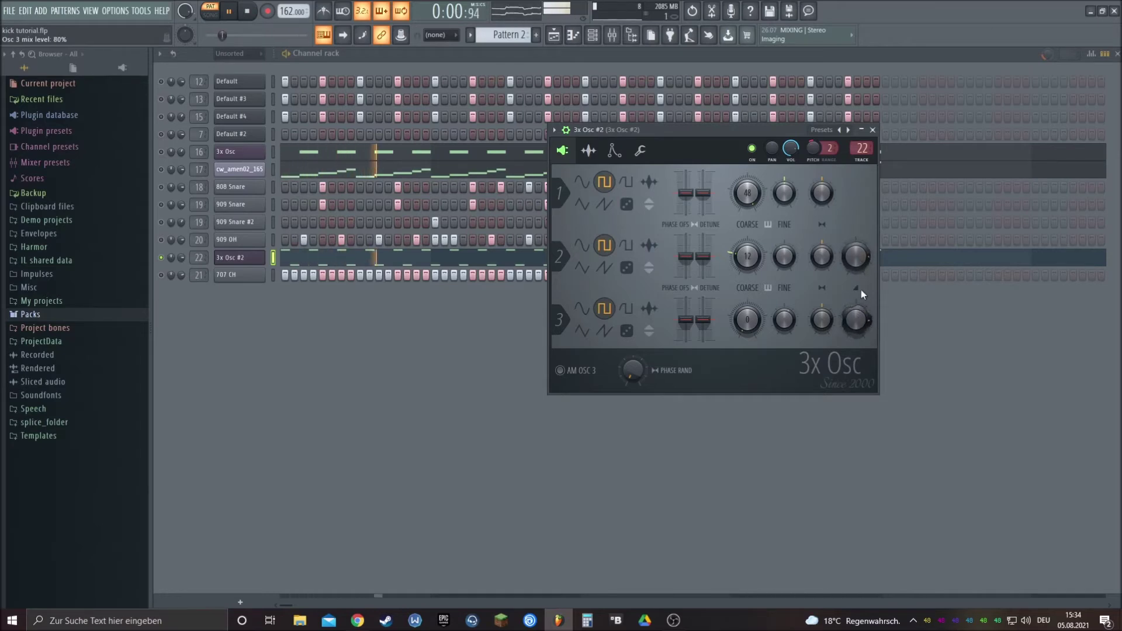
drag(857, 305, 857, 308)
drag(862, 256, 861, 259)
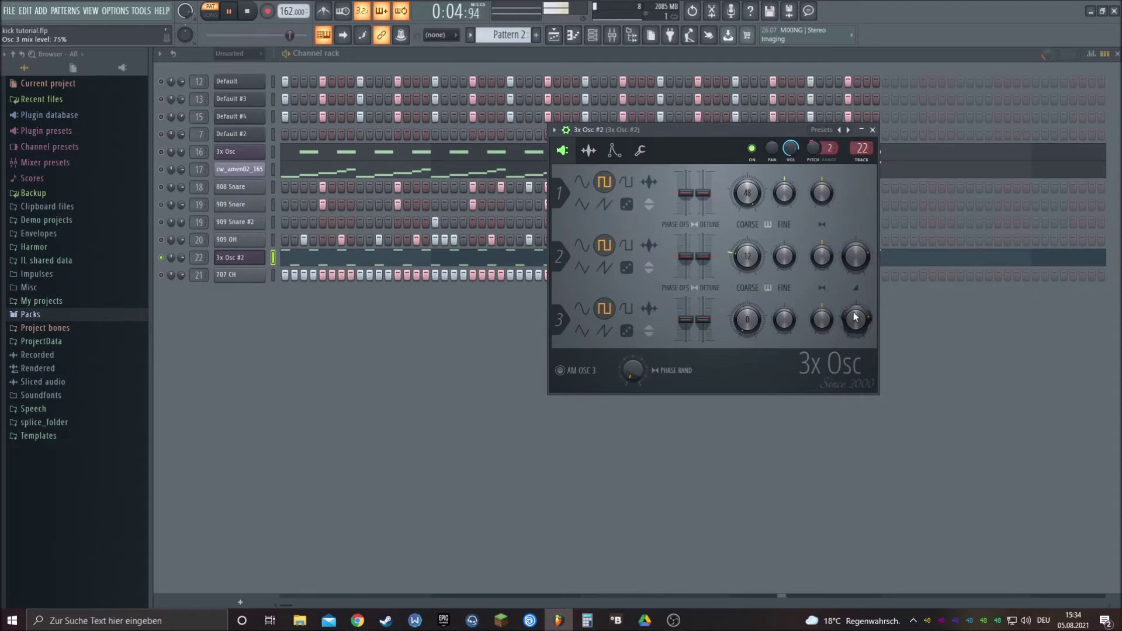
Step: Return oscillator 1 to a sine wave, fine-tune oscillator 3 to about +13 cents along with oscillator 2, and stop playback
click(582, 181)
drag(753, 197, 790, 268)
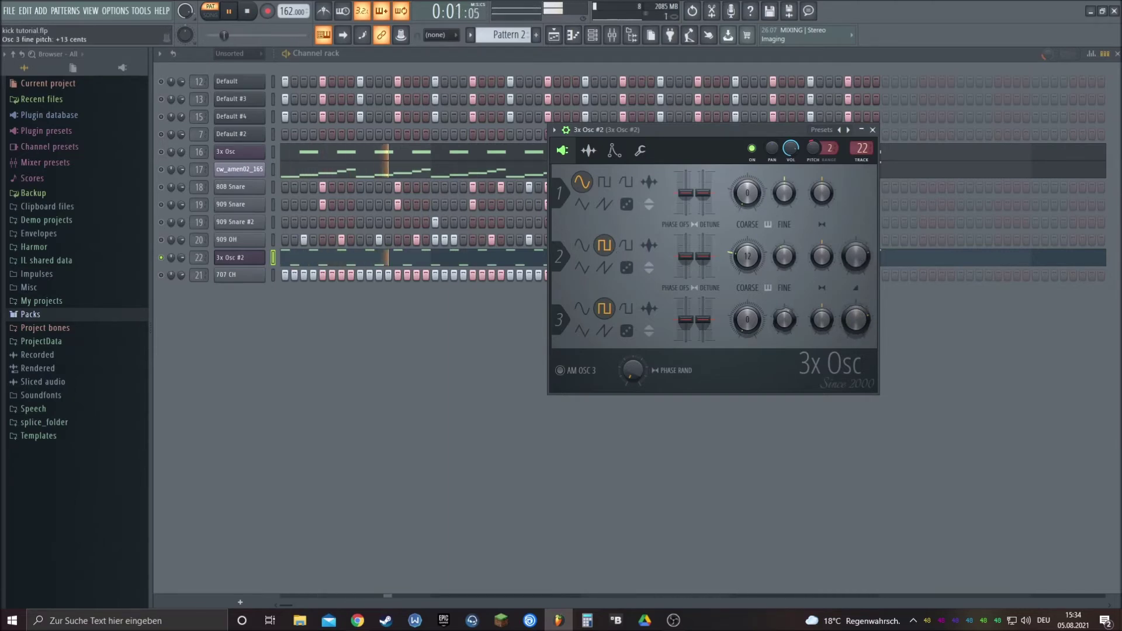
drag(787, 261, 787, 256)
key(space)
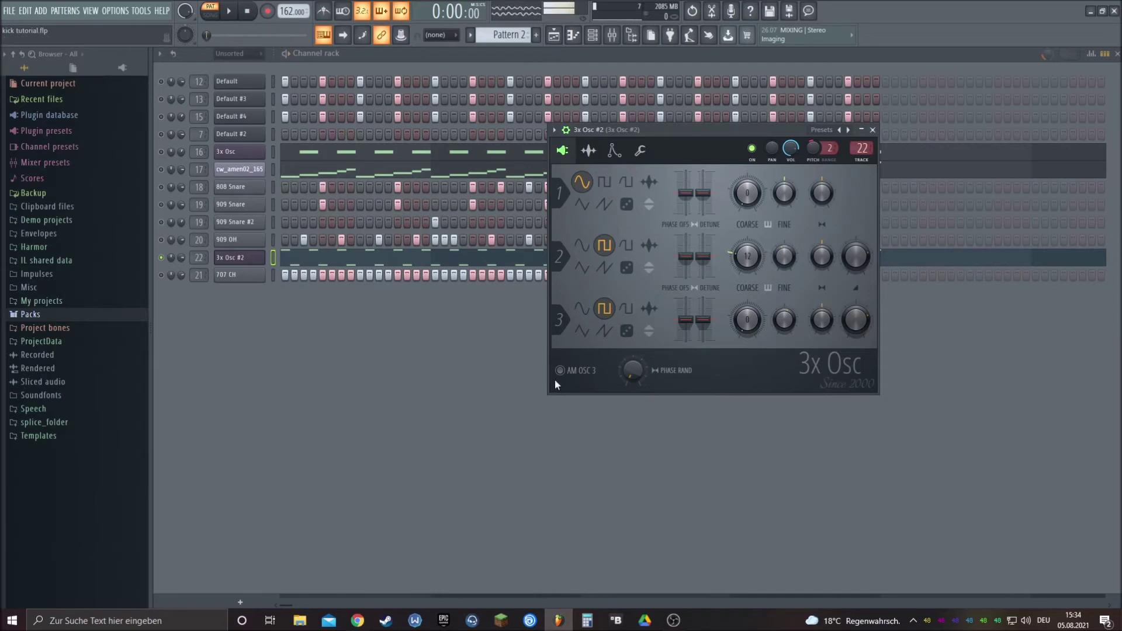
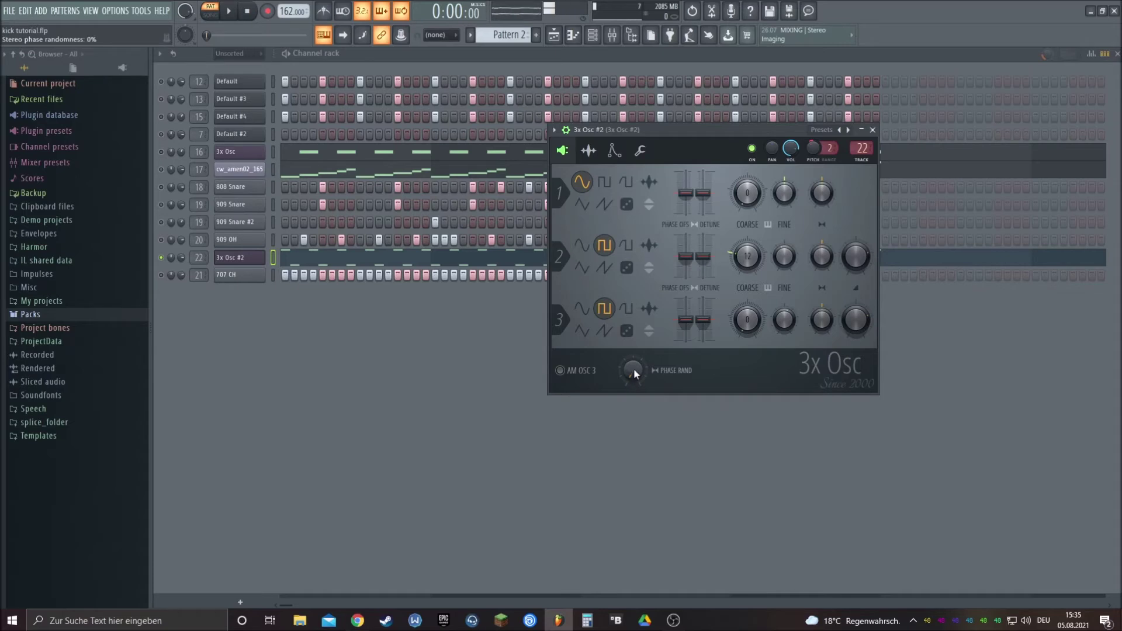
Step: Play the pattern and raise the stereo phase randomness to about 41%
key(space)
drag(635, 373, 635, 347)
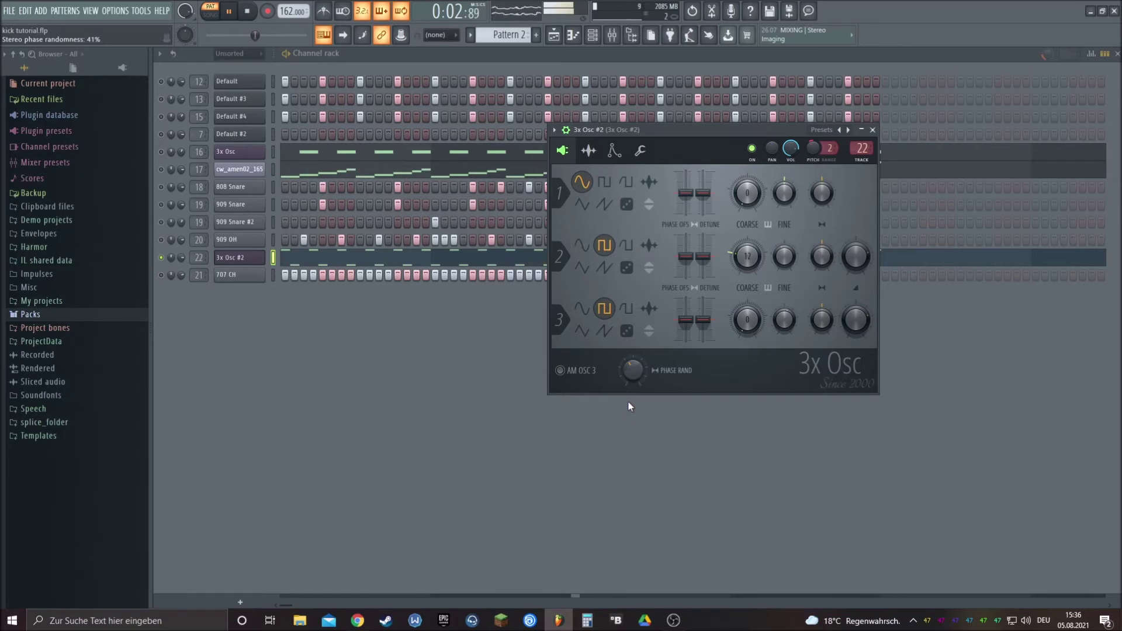
Step: Try oscillator 2's stereo detune at about +8 cents and the stereo phase randomness at 0% while playing the pattern
key(space)
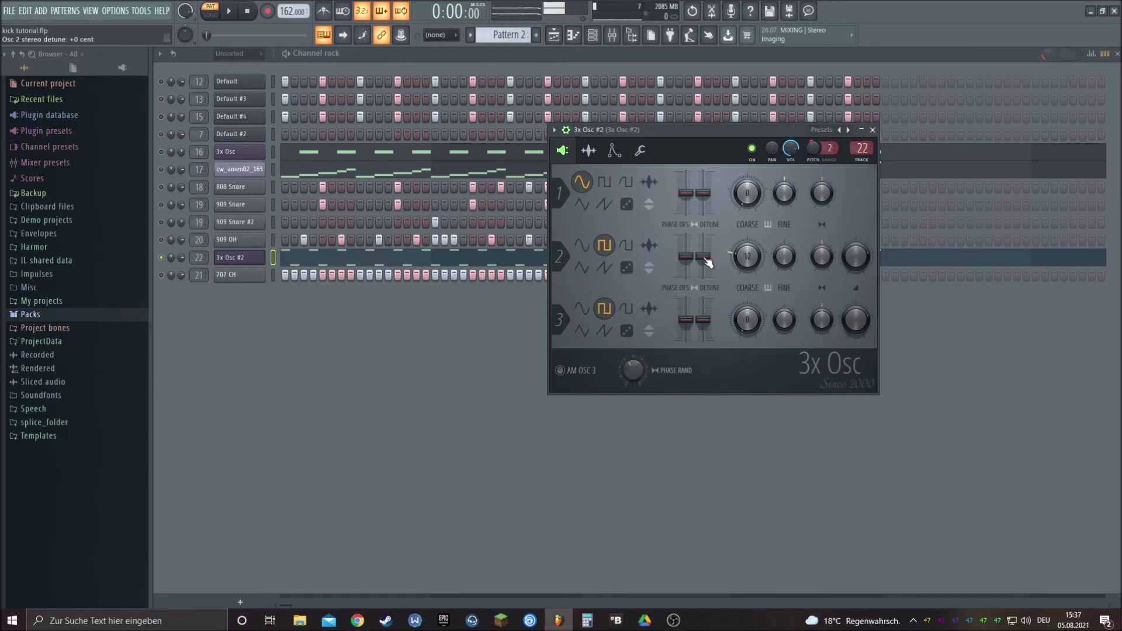
click(231, 13)
drag(703, 257, 708, 258)
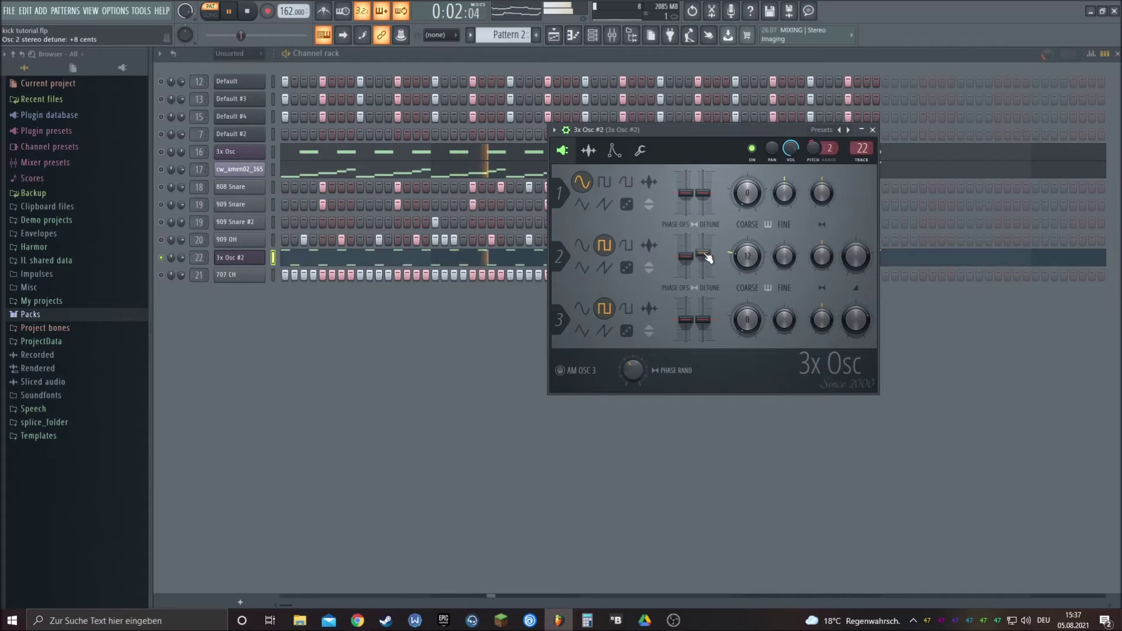
key(space)
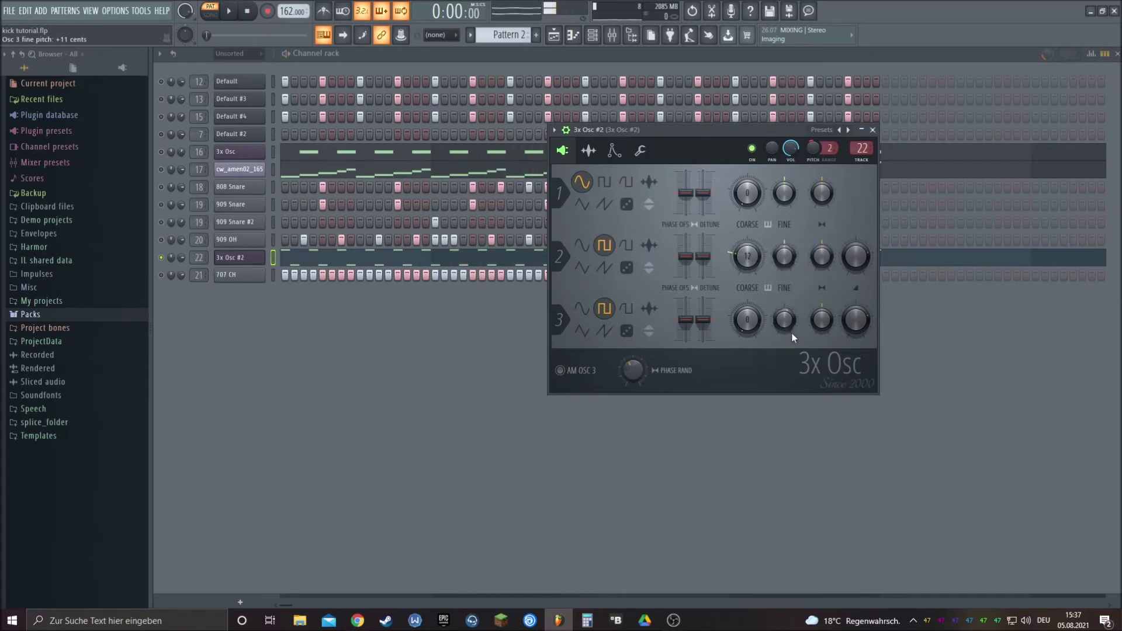
key(space)
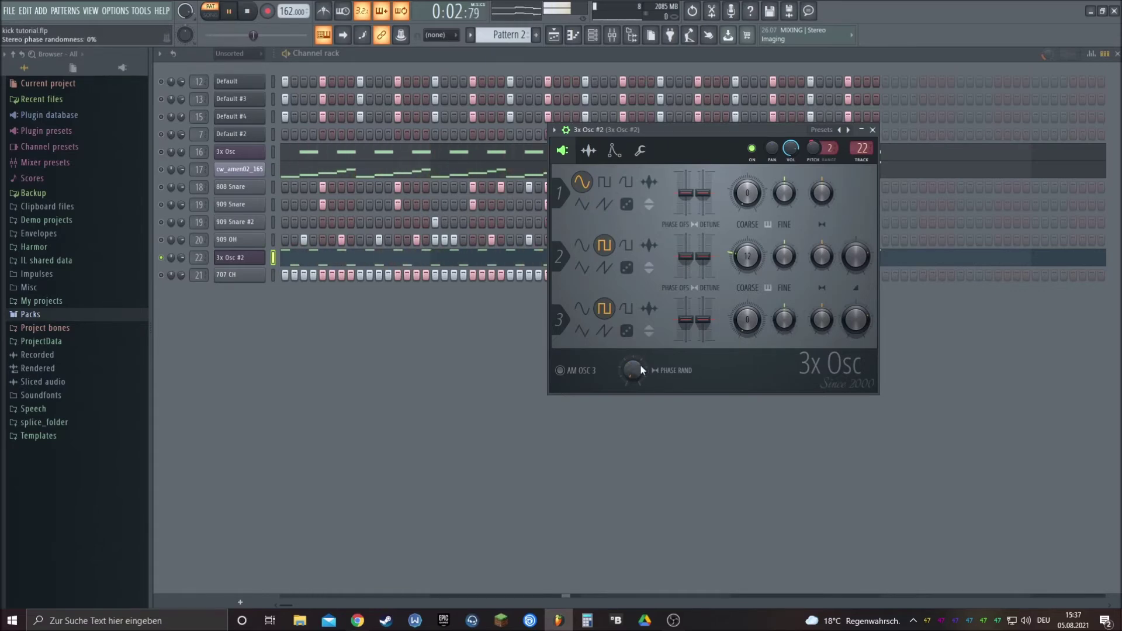
key(space)
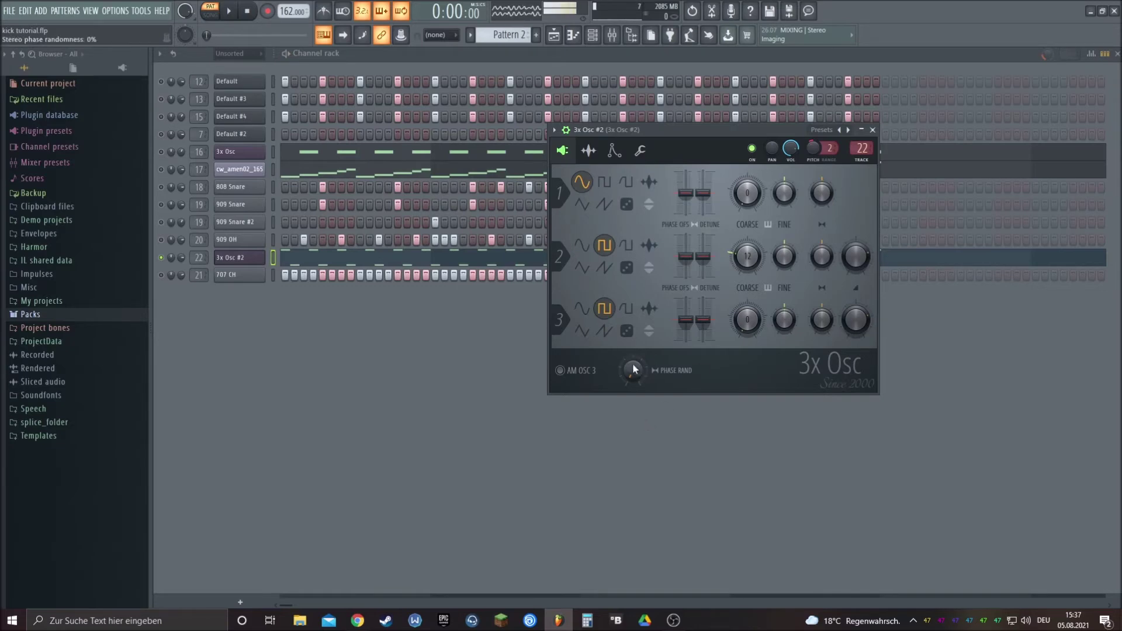
Step: During playback, try opposing stereo detunes on oscillators 2 and 3, including -50 cents on oscillator 3, and settle oscillator 3 at about -10 cents
key(space)
drag(706, 258, 704, 255)
drag(705, 320, 710, 331)
drag(703, 255, 703, 235)
drag(704, 325, 707, 346)
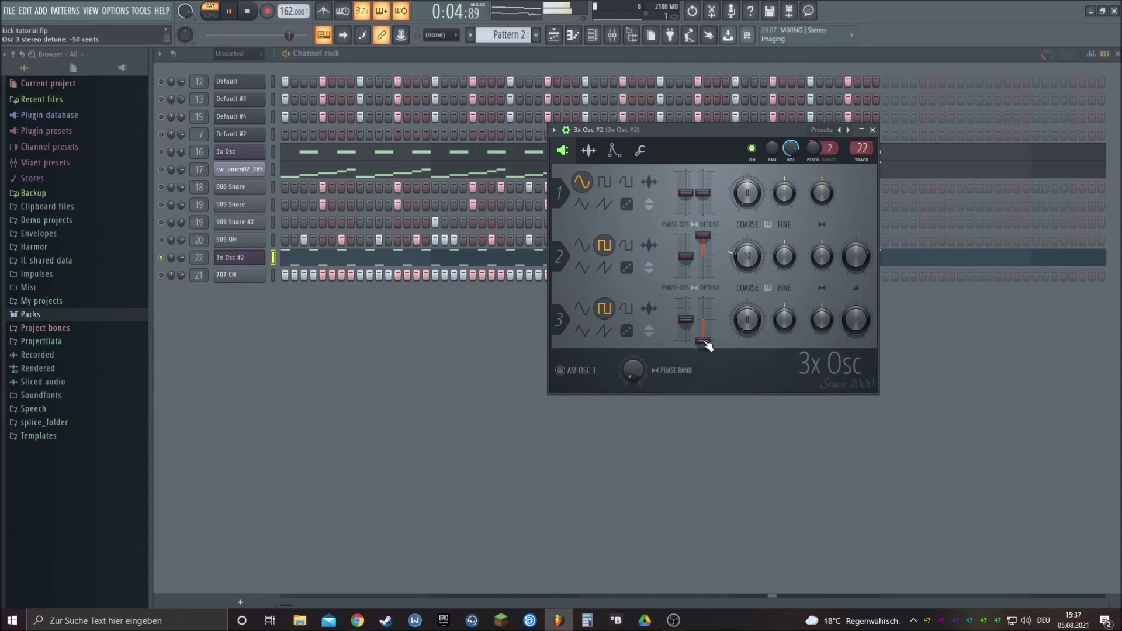
drag(707, 346, 707, 327)
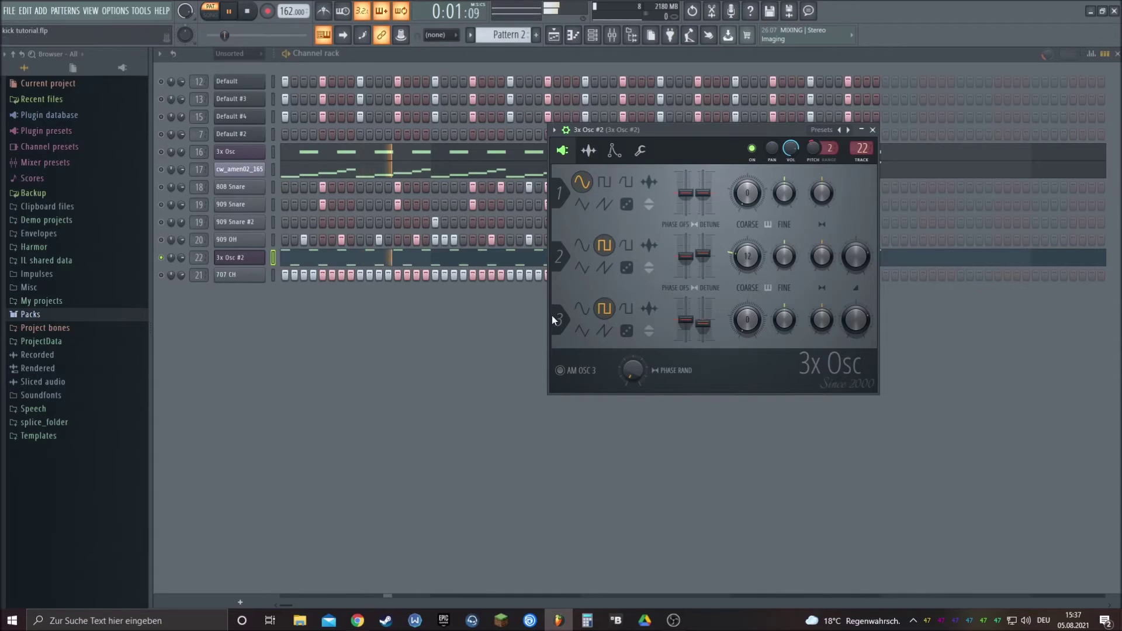
key(space)
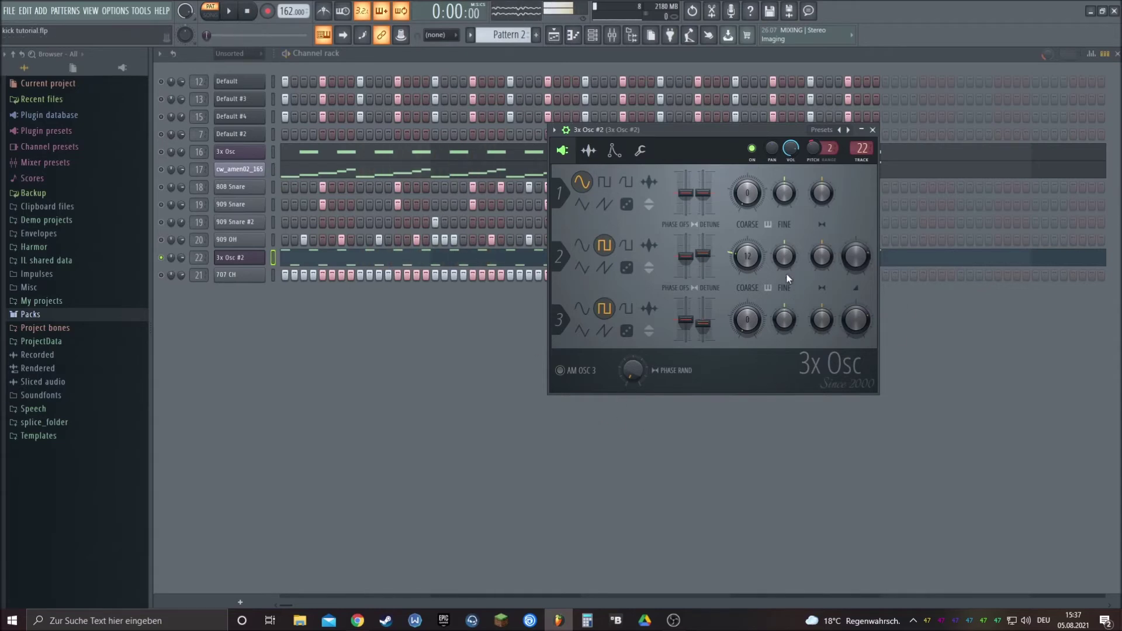
Step: Raise the fine pitch of oscillators 2 and 3 and increase the stereo phase randomness, auditioning the pattern between changes
drag(784, 256, 785, 250)
key(space)
drag(789, 318, 789, 308)
key(space)
drag(633, 371, 633, 350)
key(space)
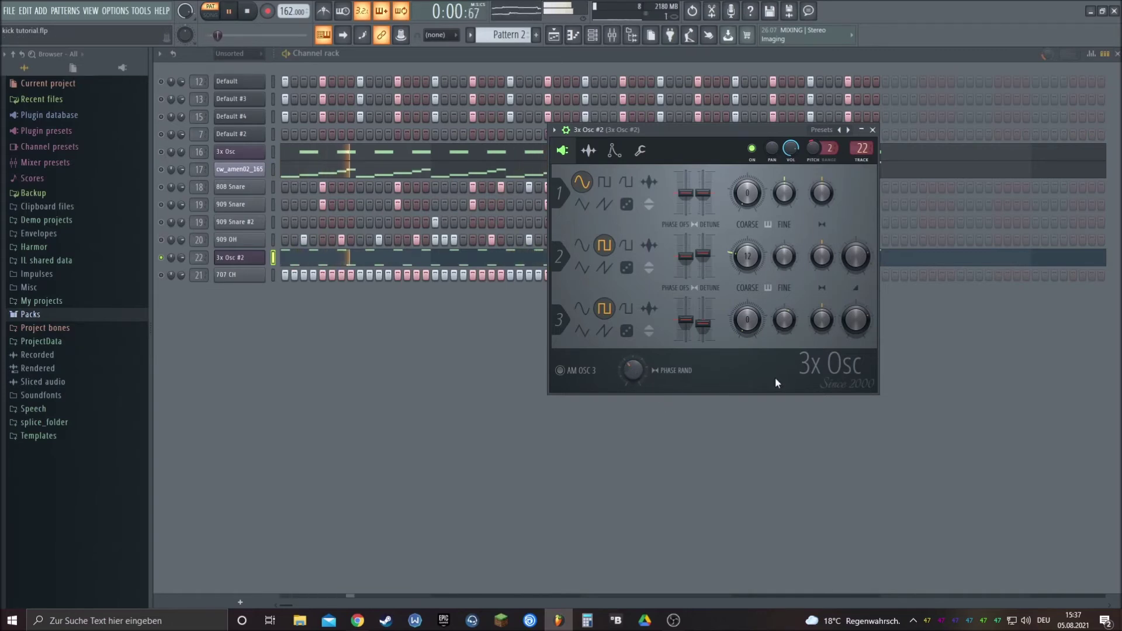
key(space)
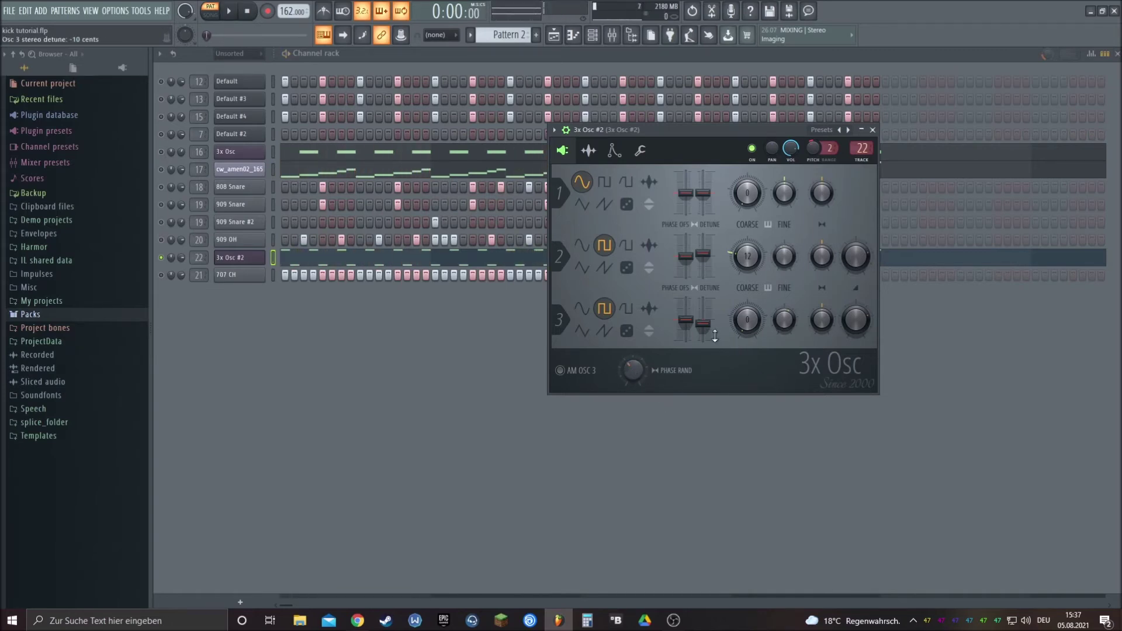
Step: Show the channel's envelope and filter settings and adjust the filter frequency to about 62% while the pattern plays
click(615, 150)
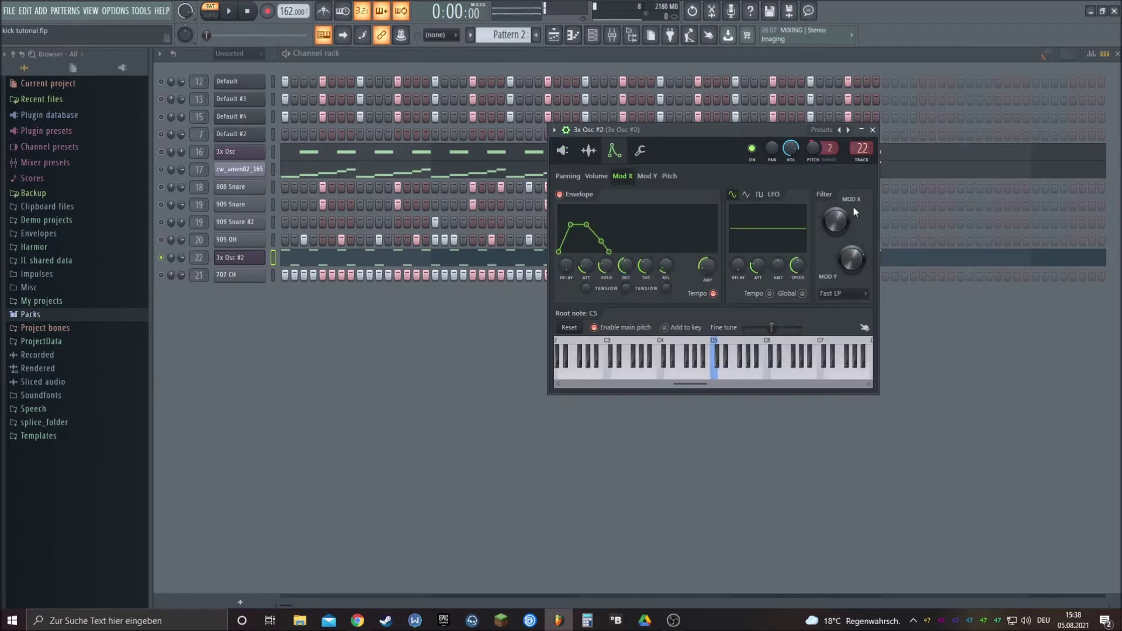
key(space)
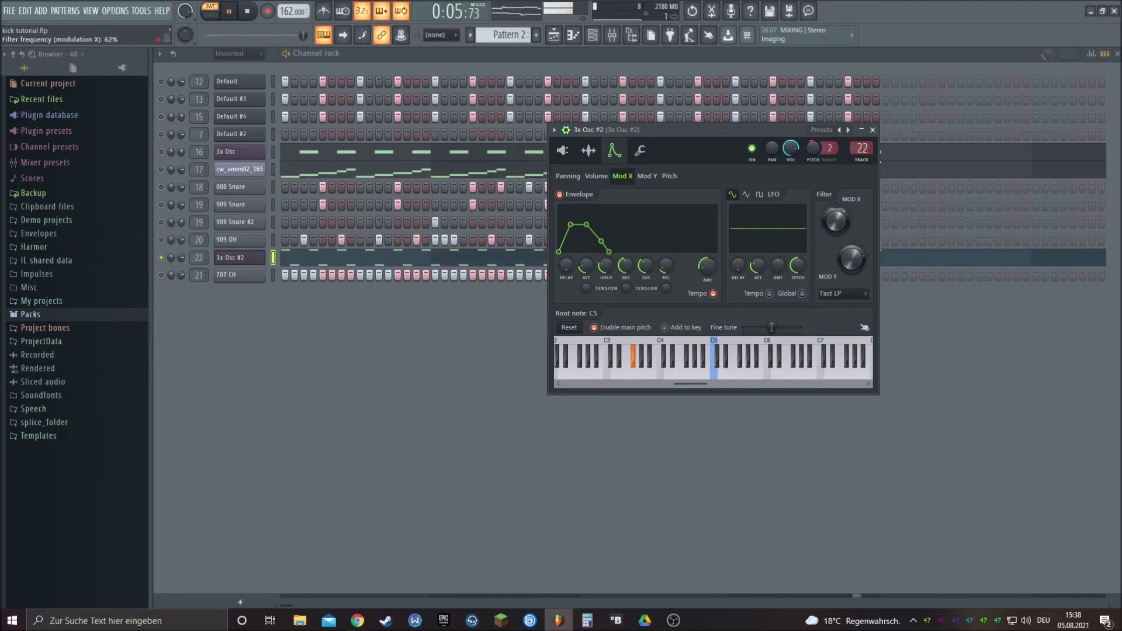
key(space)
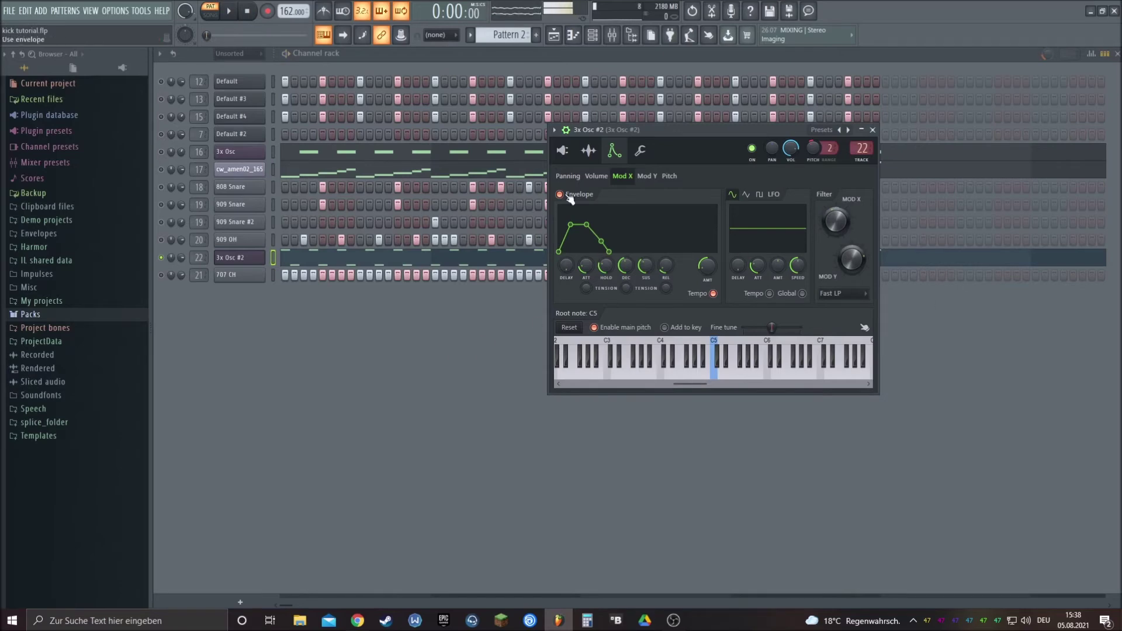
Step: Change the filter type to SVF LPx2 and sweep the filter frequency through about 35% and 45% during playback
click(852, 295)
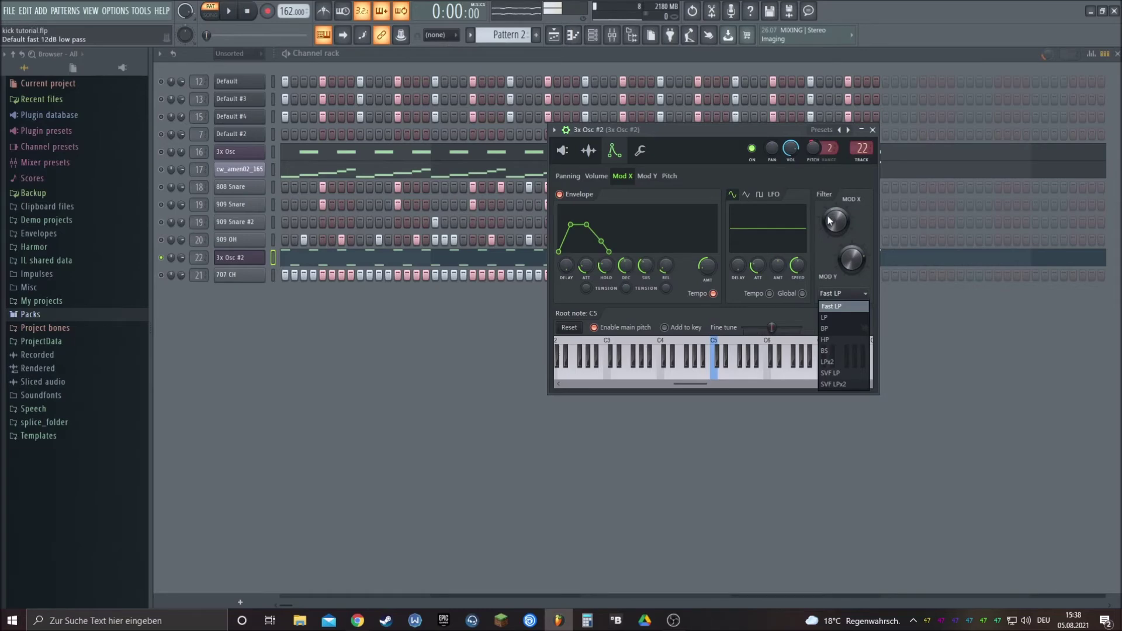
click(837, 384)
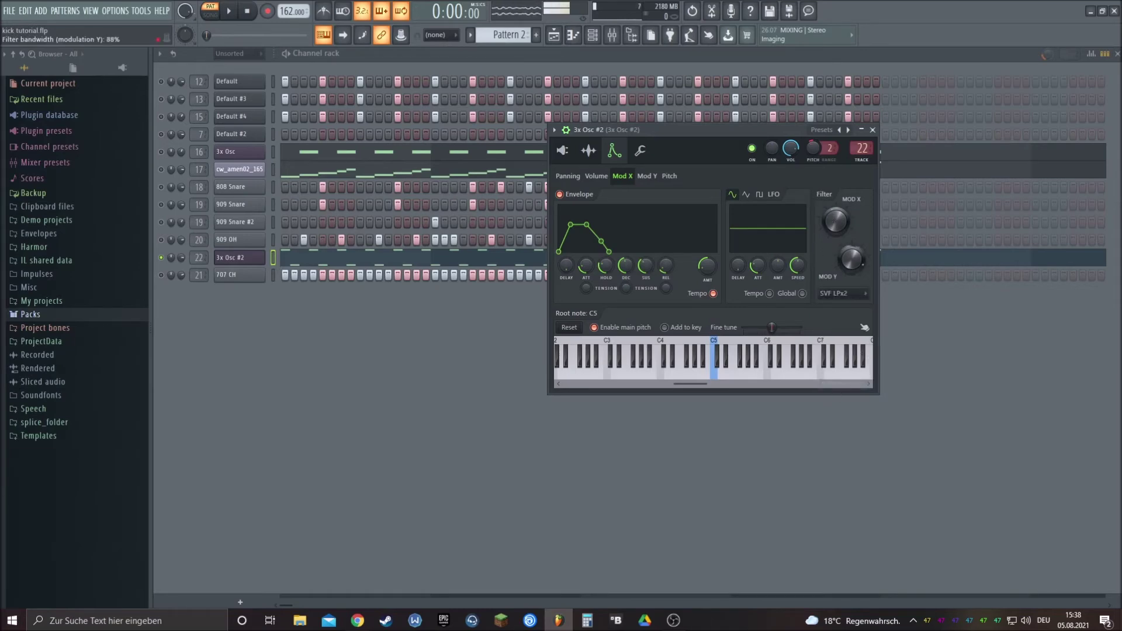
key(space)
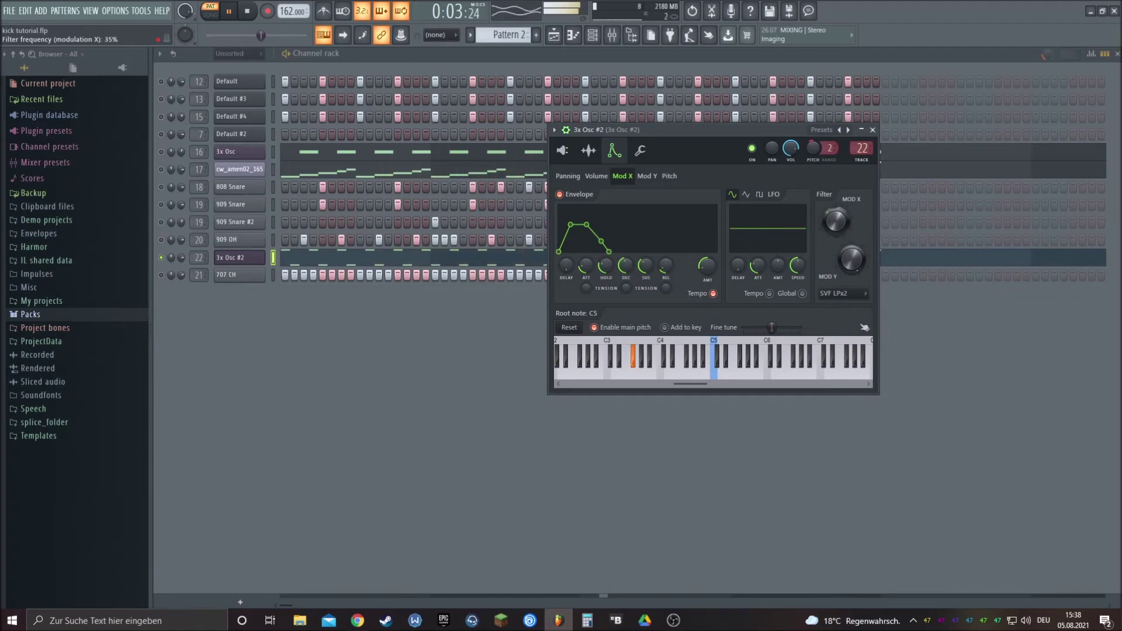
key(space)
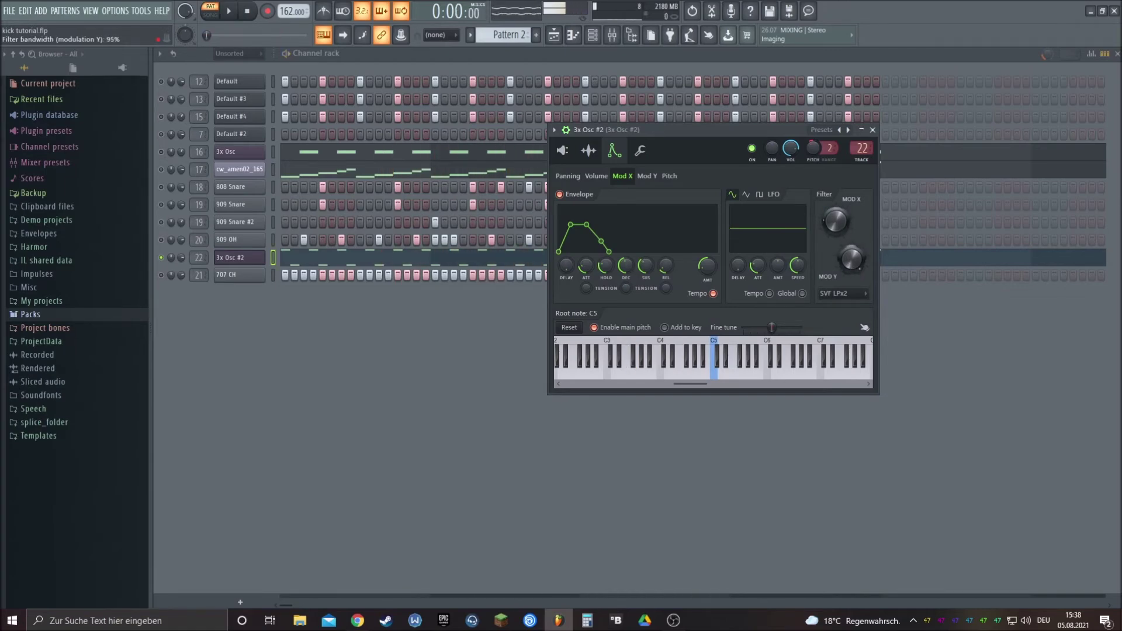
key(space)
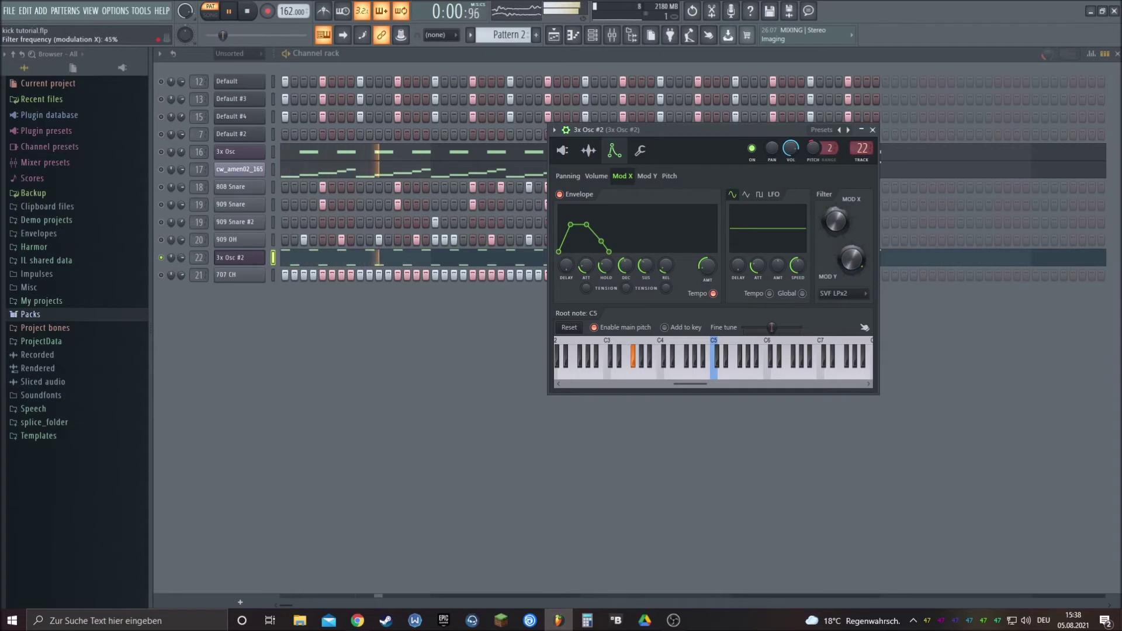
key(space)
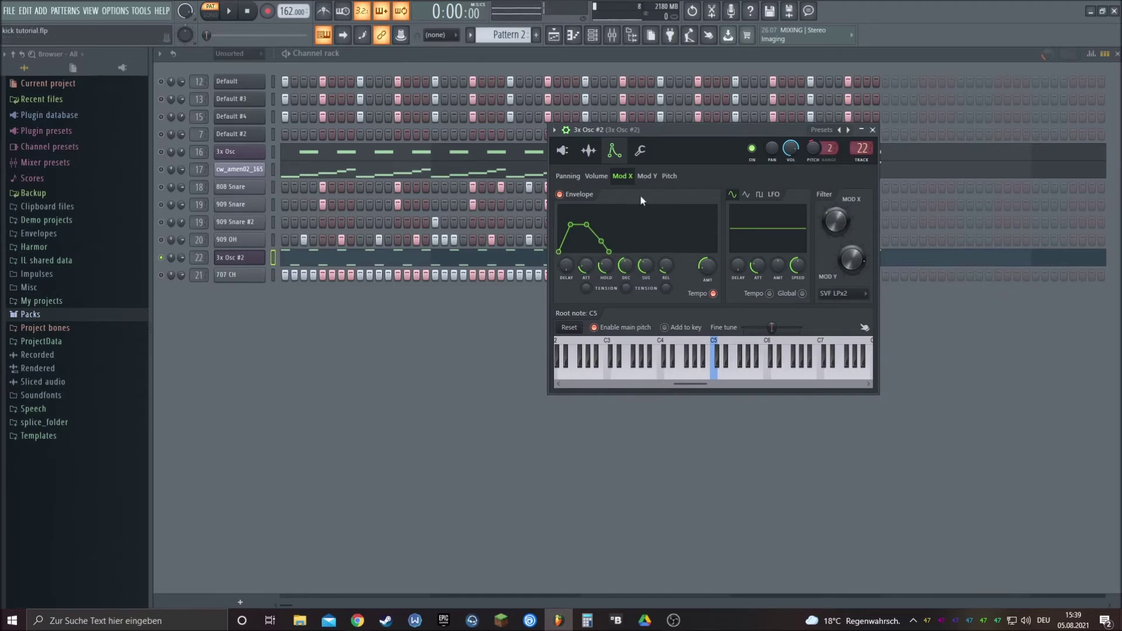
key(space)
mouse_move(854, 226)
mouse_down()
mouse_move(853, 205)
mouse_move(837, 229)
mouse_up()
key(space)
click(614, 36)
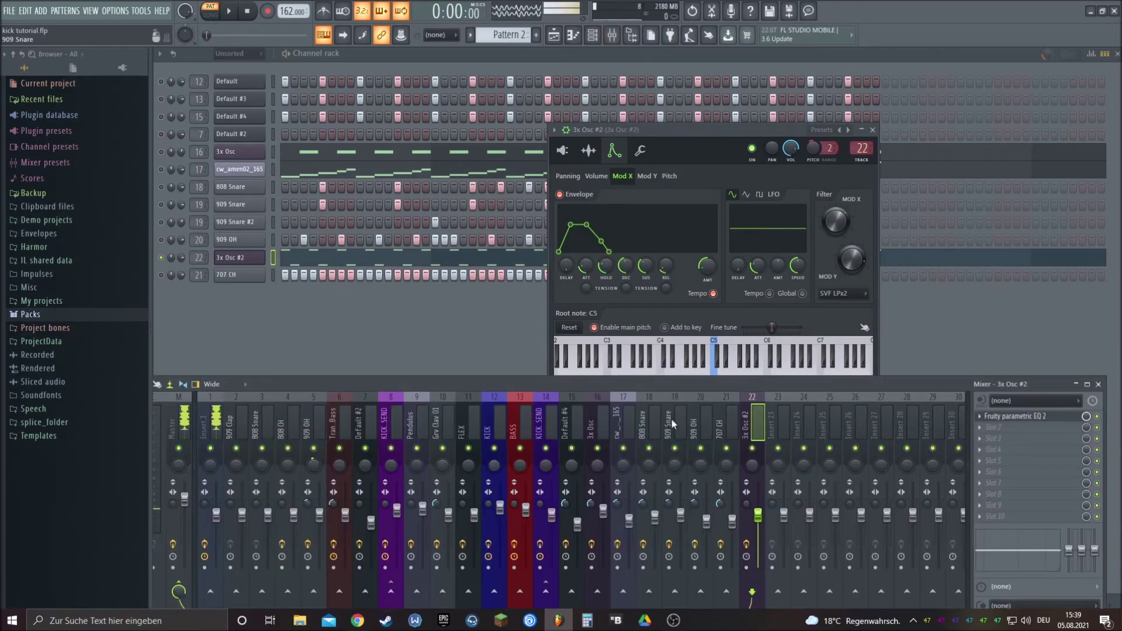
click(357, 621)
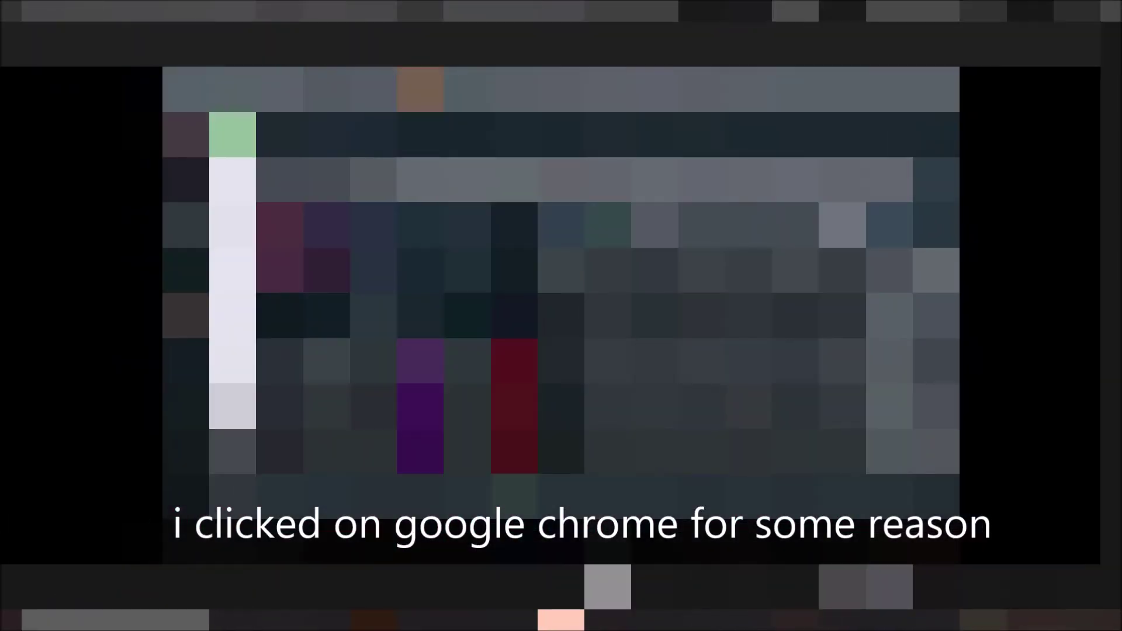
click(357, 621)
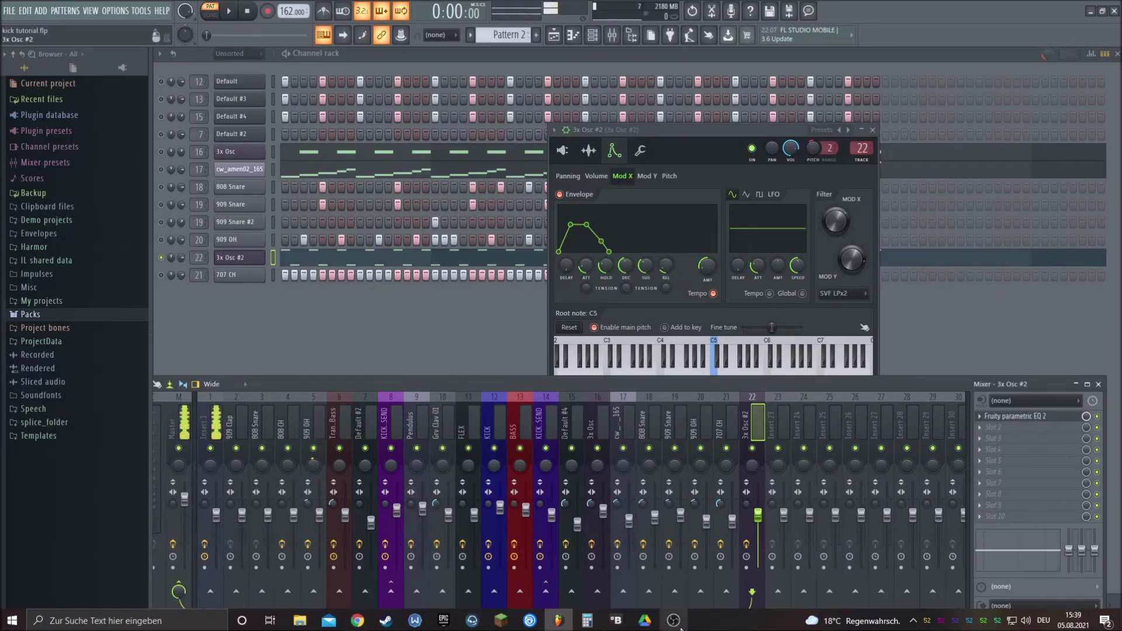
click(187, 421)
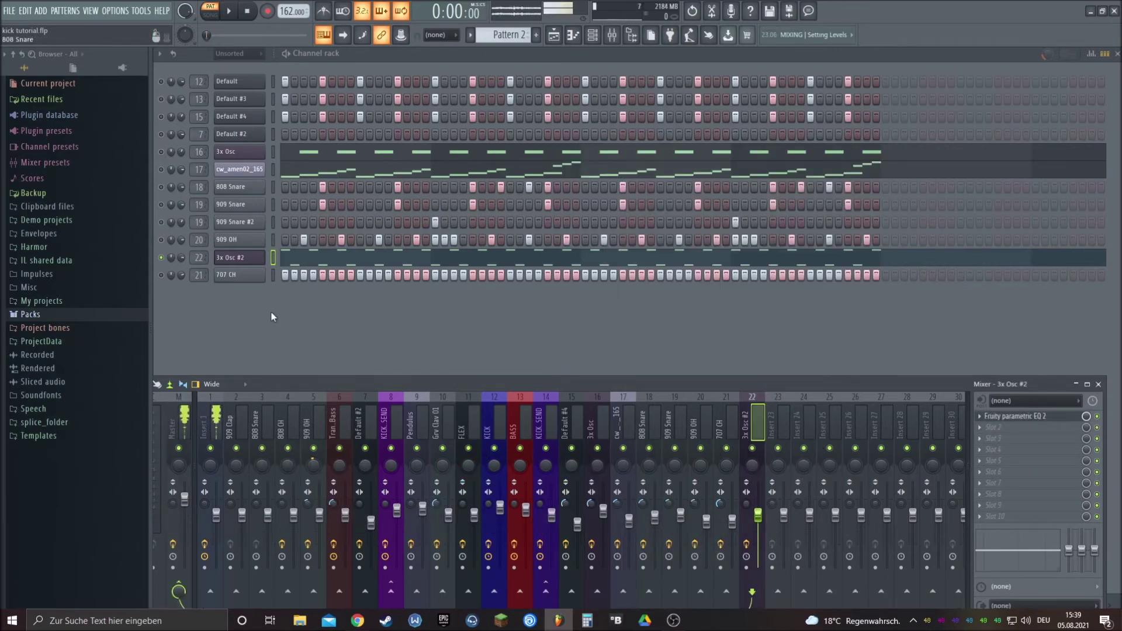
right_click(242, 259)
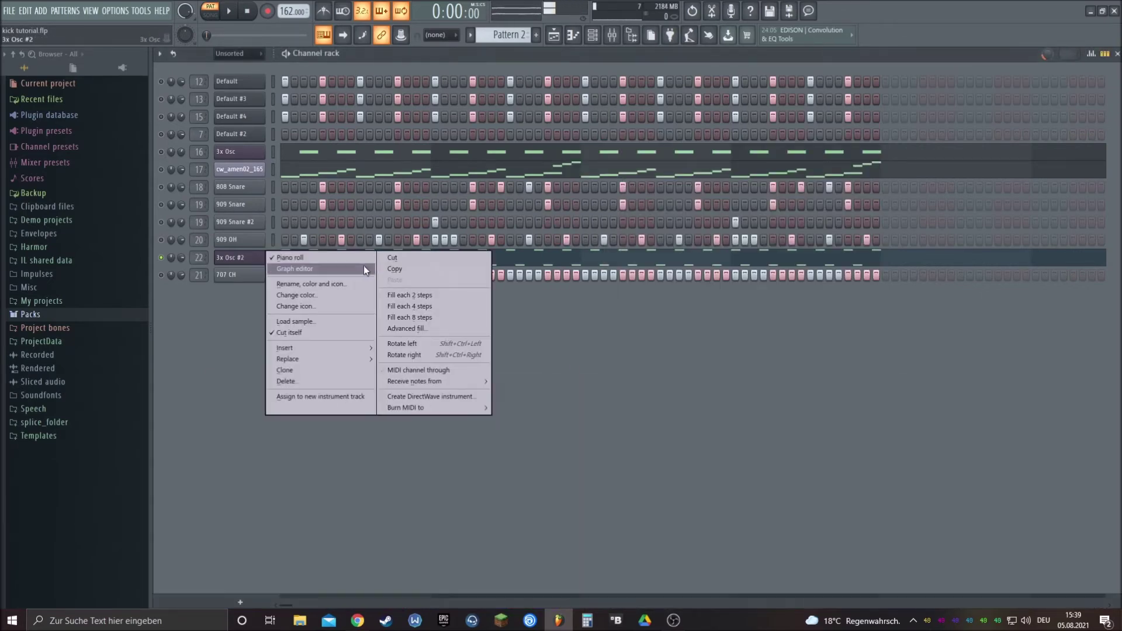
click(239, 325)
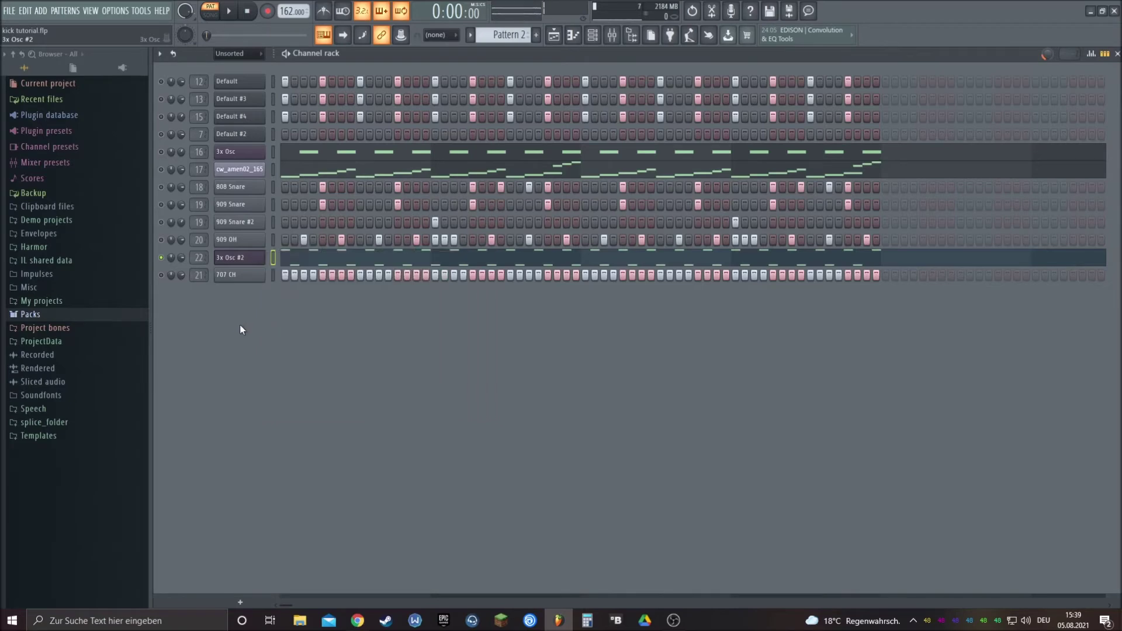
Step: Rename the 3x Osc #2 channel to "Low Lead" and color it green
right_click(243, 259)
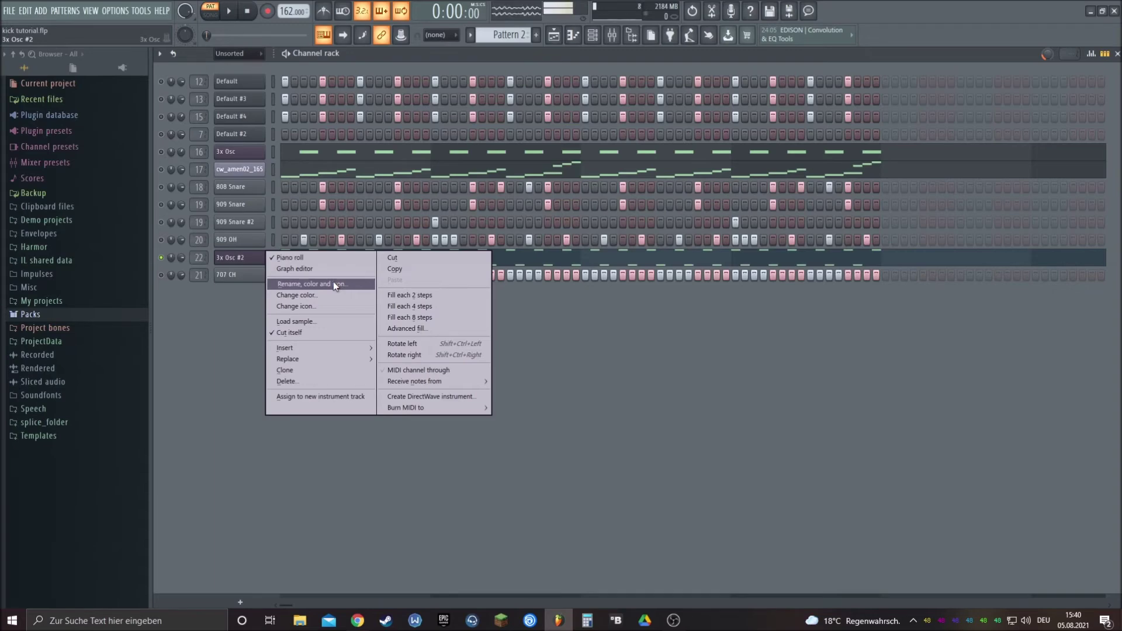
click(335, 285)
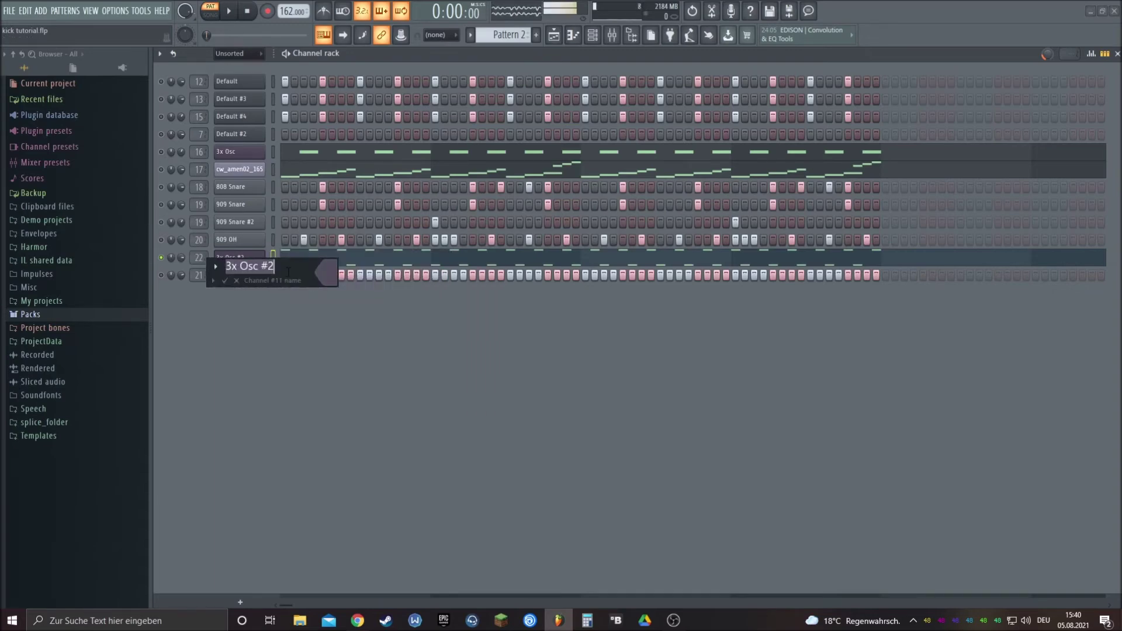
text(Low Lead)
click(318, 282)
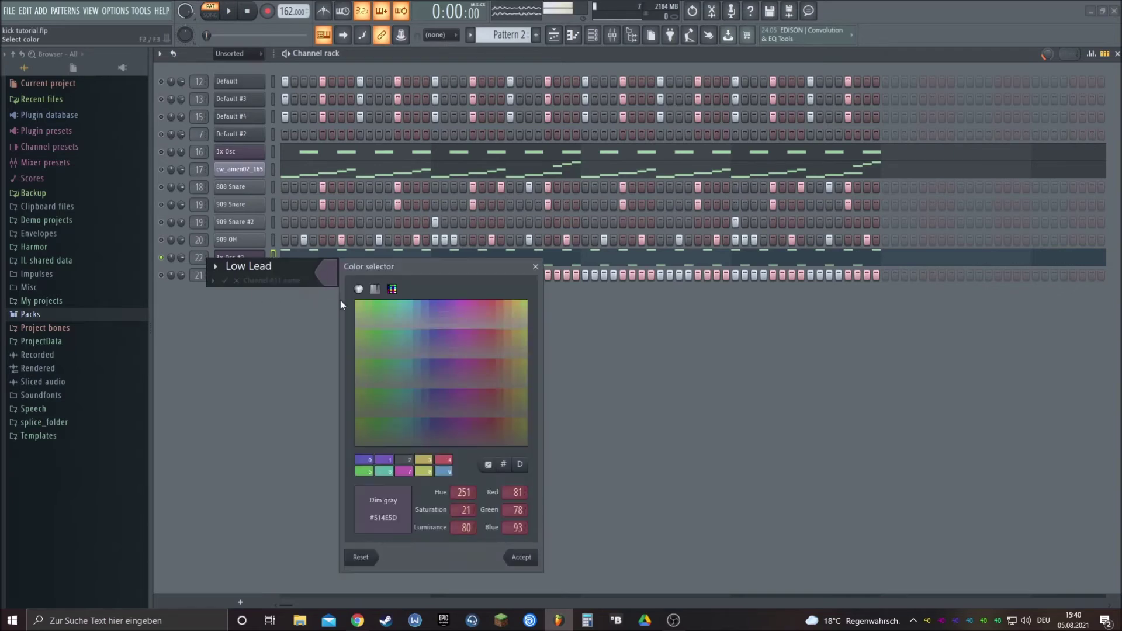
click(384, 310)
click(518, 558)
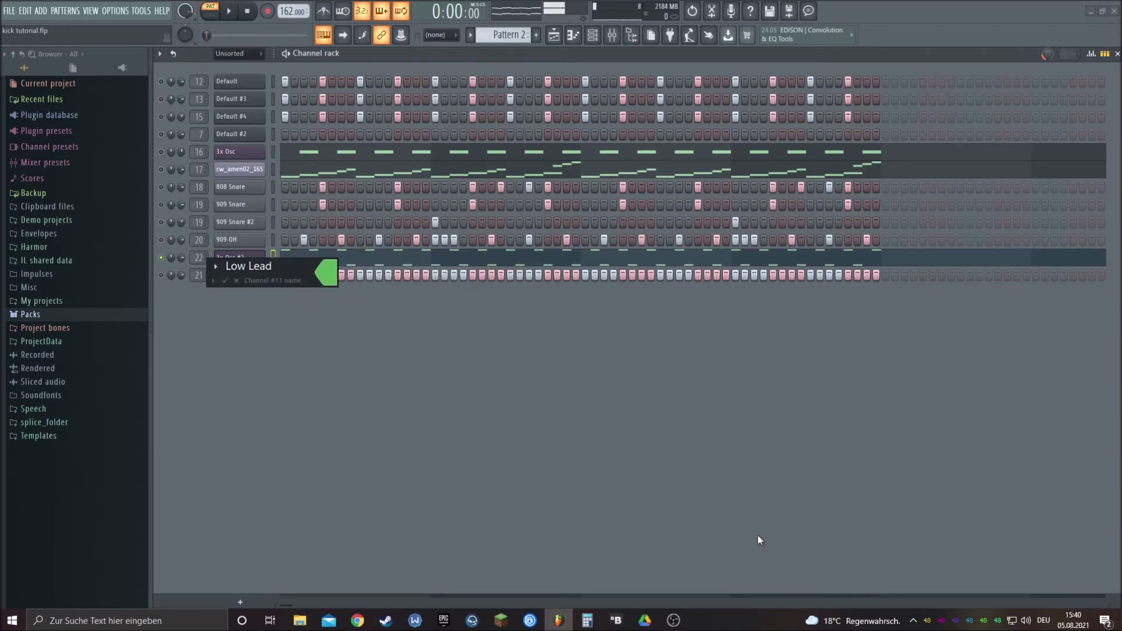
key(Return)
Step: Rename mixer track 22 to "Low Lead" and give it the same green color as the channel
click(612, 35)
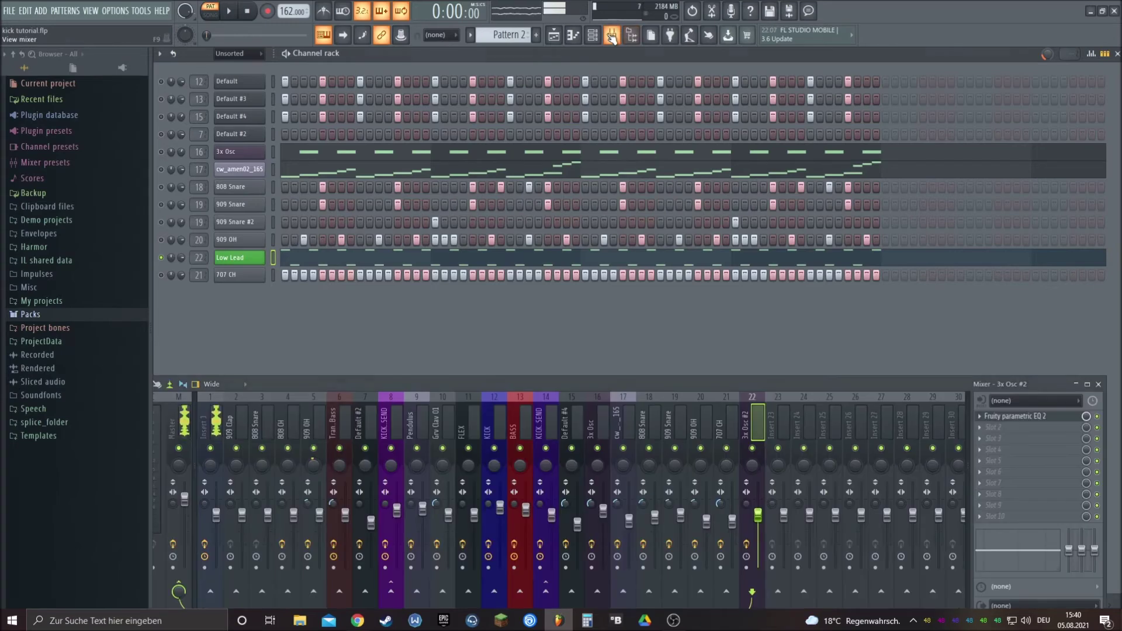
right_click(764, 473)
click(813, 292)
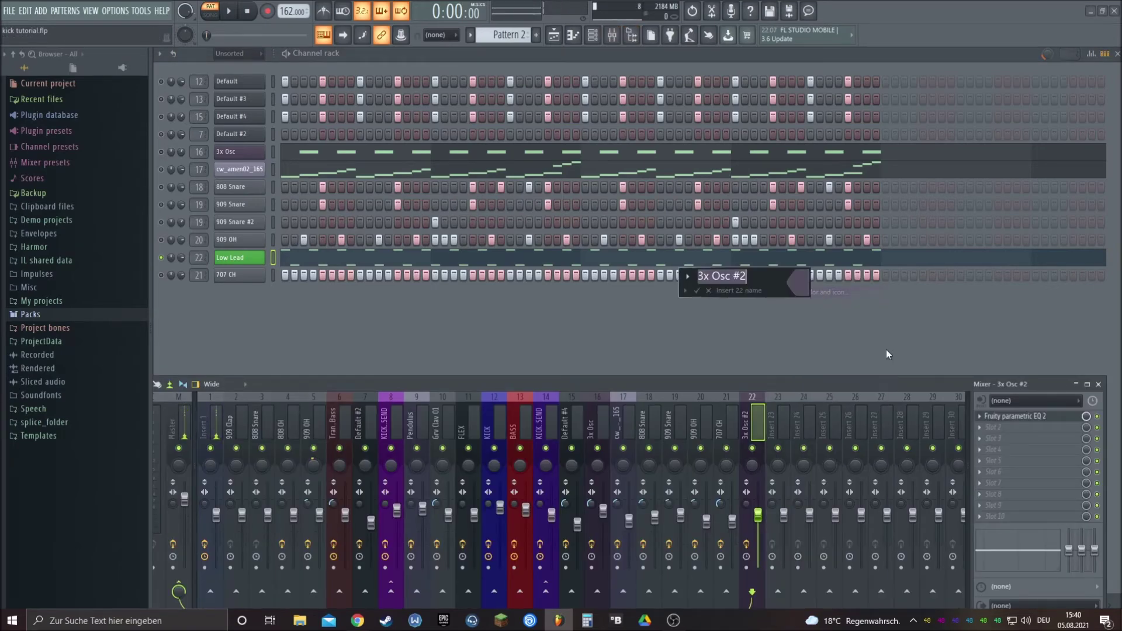
text(Loiw)
key(BackSpace)
key(BackSpace)
text(w Lead)
click(800, 286)
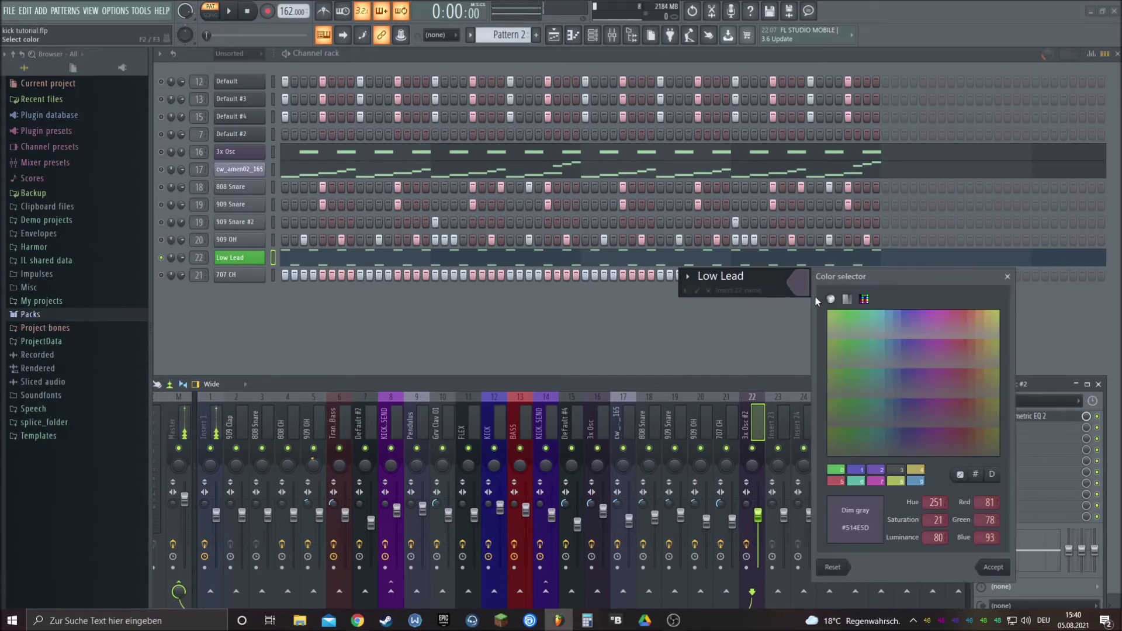
click(840, 470)
click(994, 568)
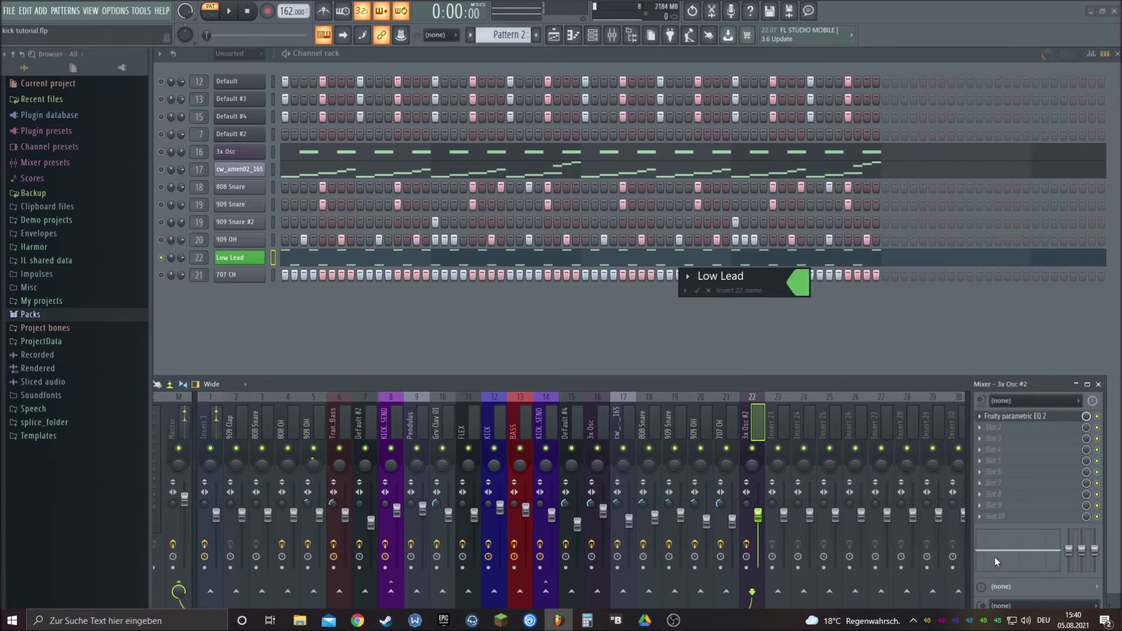
key(Return)
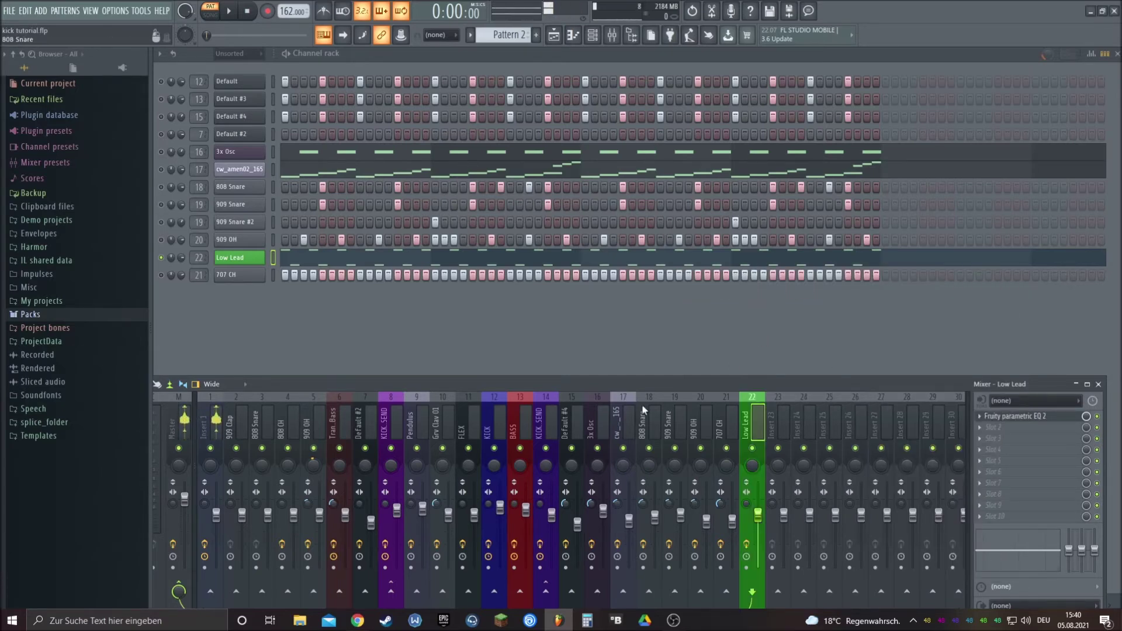
Step: Move Fruity parametric EQ 2 to the second effect slot of the Low Lead track and load Fruity Blood Overdrive into the first slot
key(space)
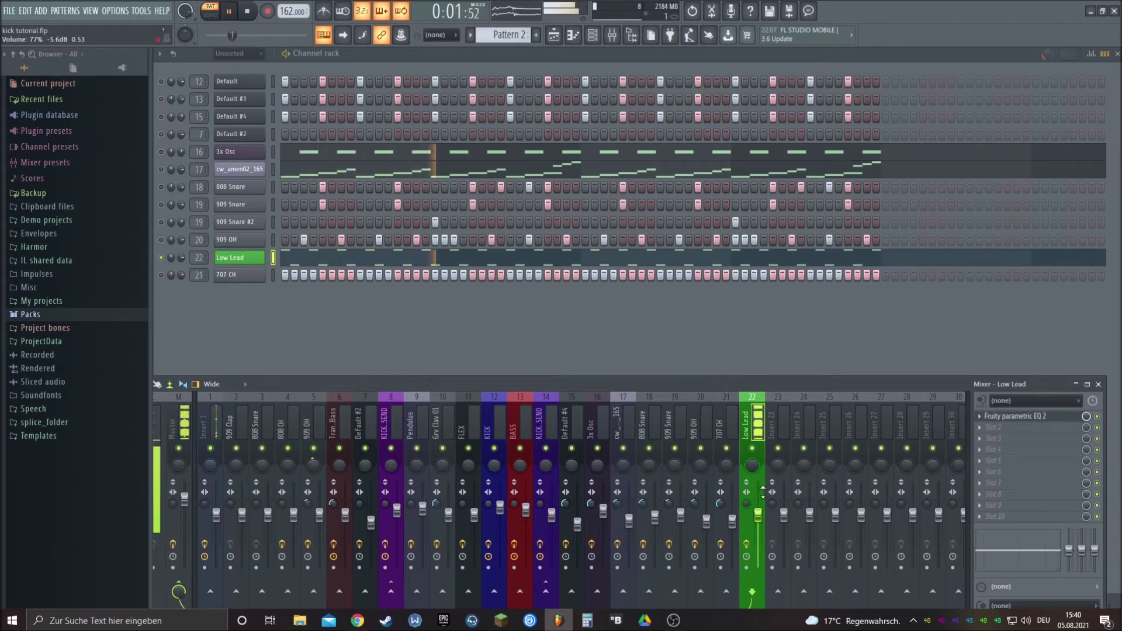
key(space)
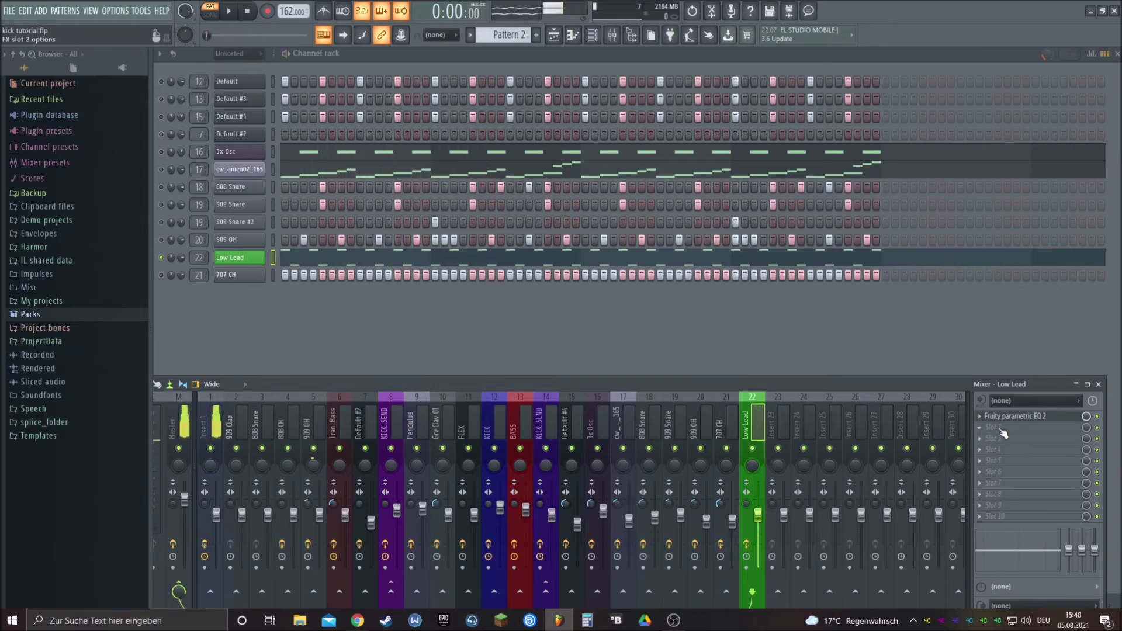
drag(1006, 416, 1016, 433)
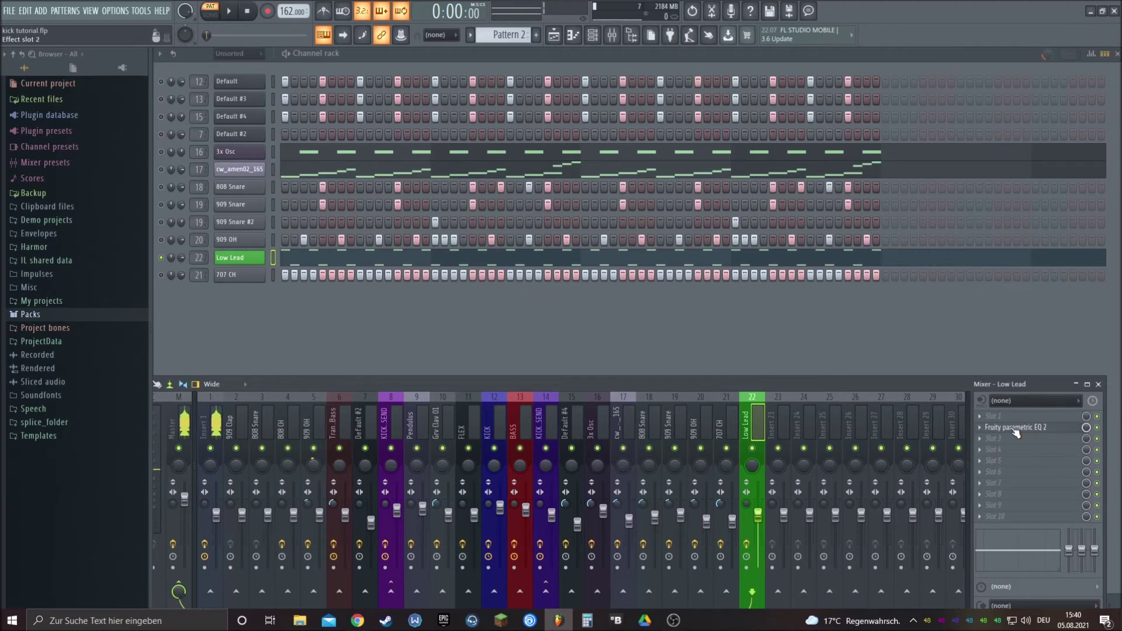
click(1003, 415)
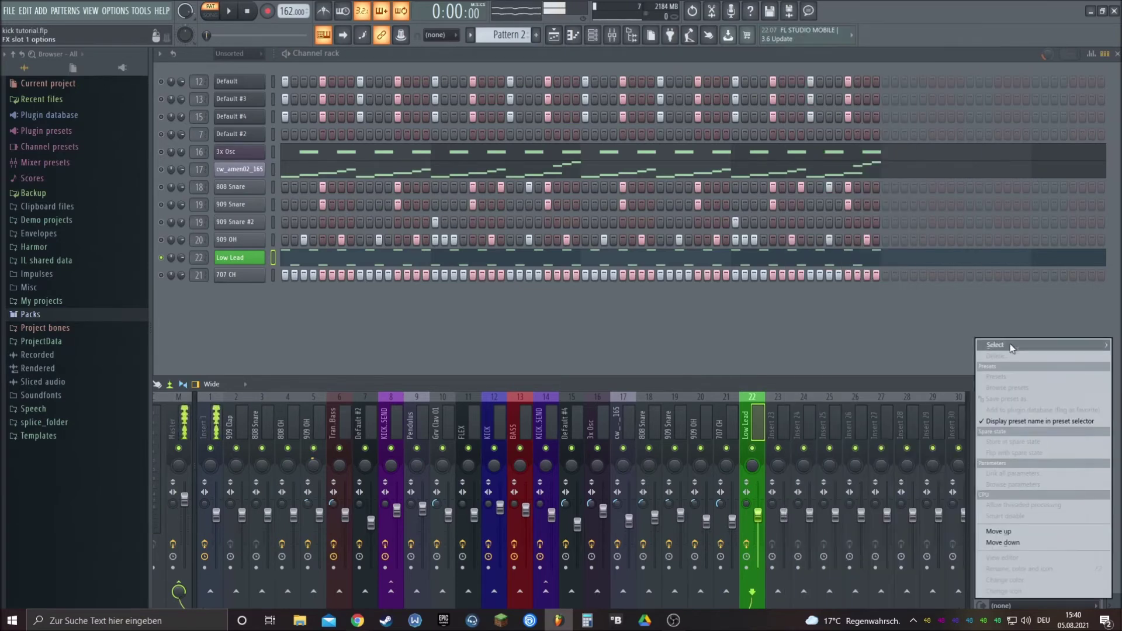
mouse_move(1009, 342)
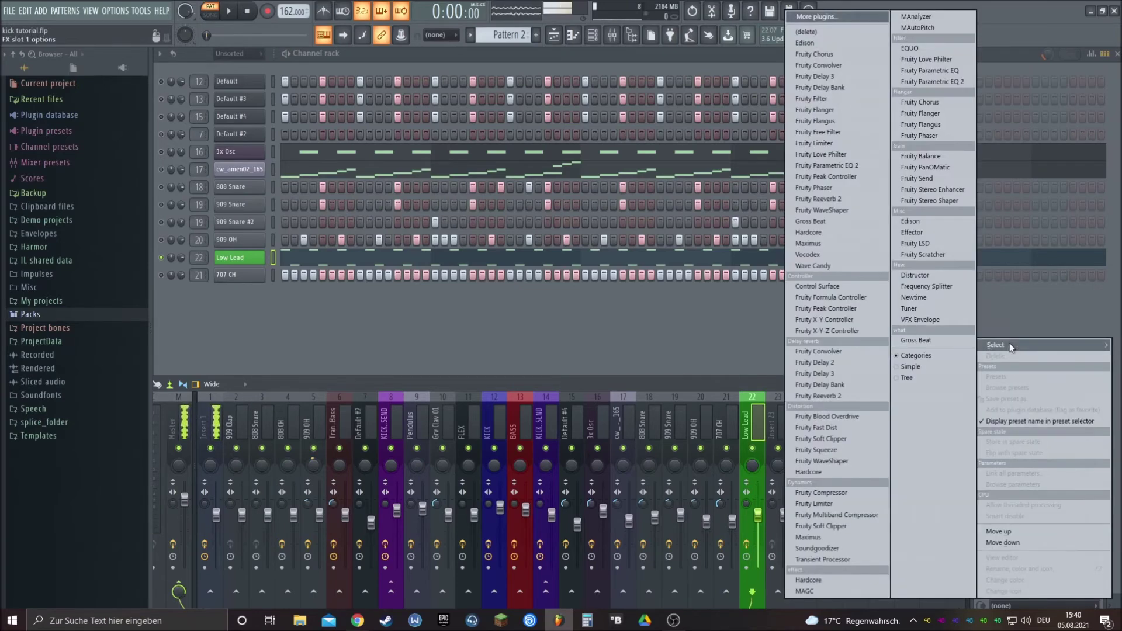
click(848, 416)
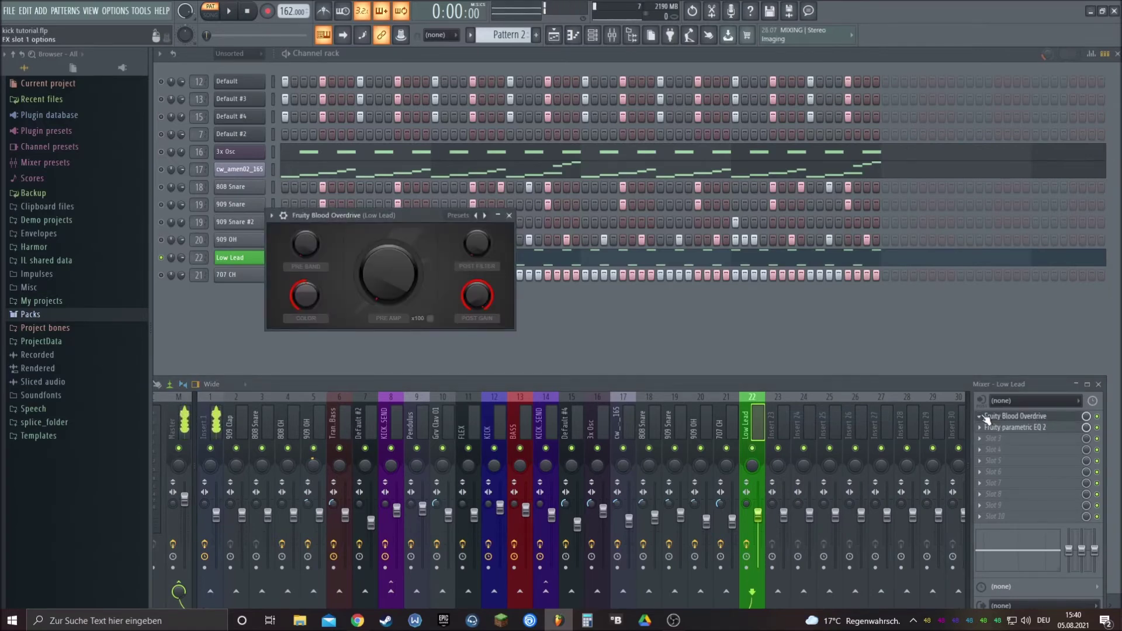
Step: Review the distortion plugins available as replacements for the overdrive in the first effect slot
right_click(995, 418)
mouse_move(1013, 330)
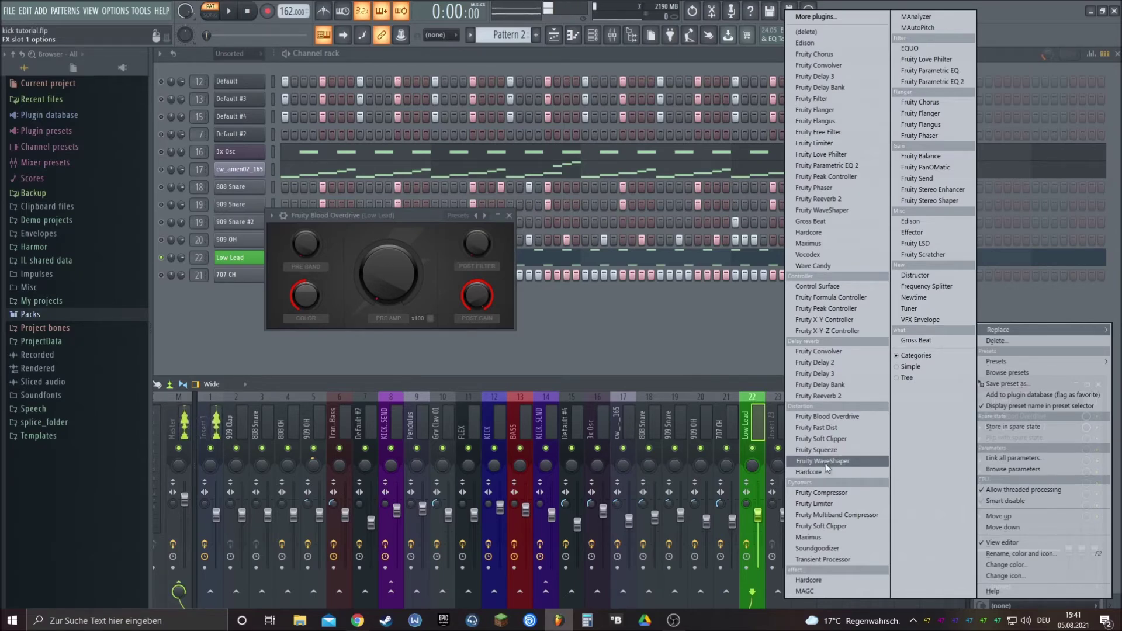
click(749, 381)
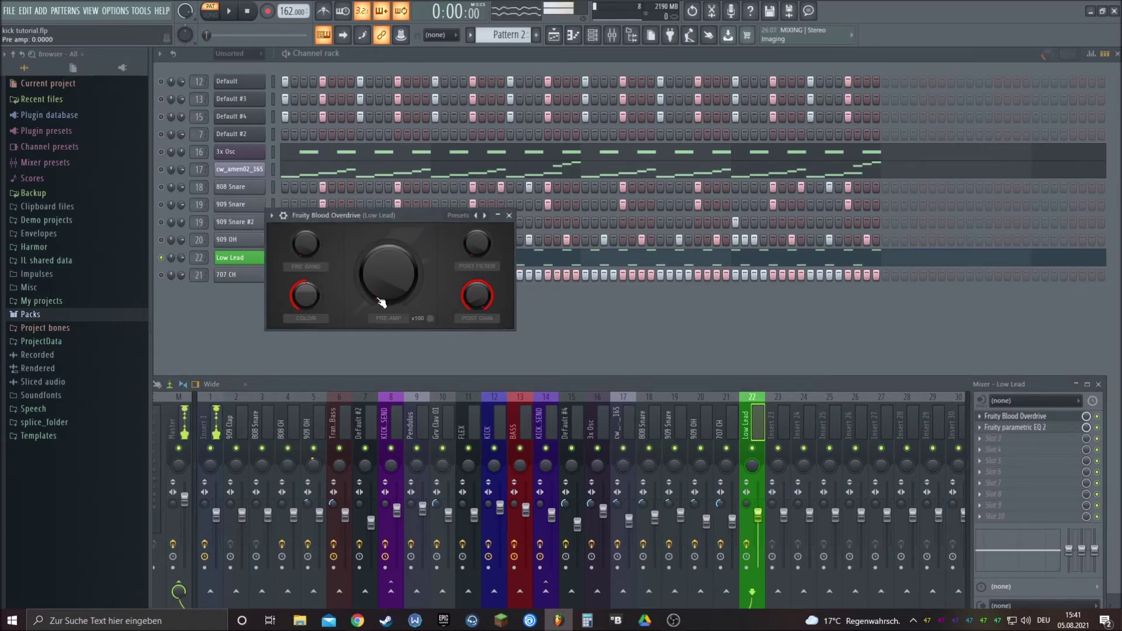
Step: Move the Fruity Blood Overdrive window clear of the channel names and try out its pre amp and x100 option during playback
drag(293, 221, 555, 217)
key(space)
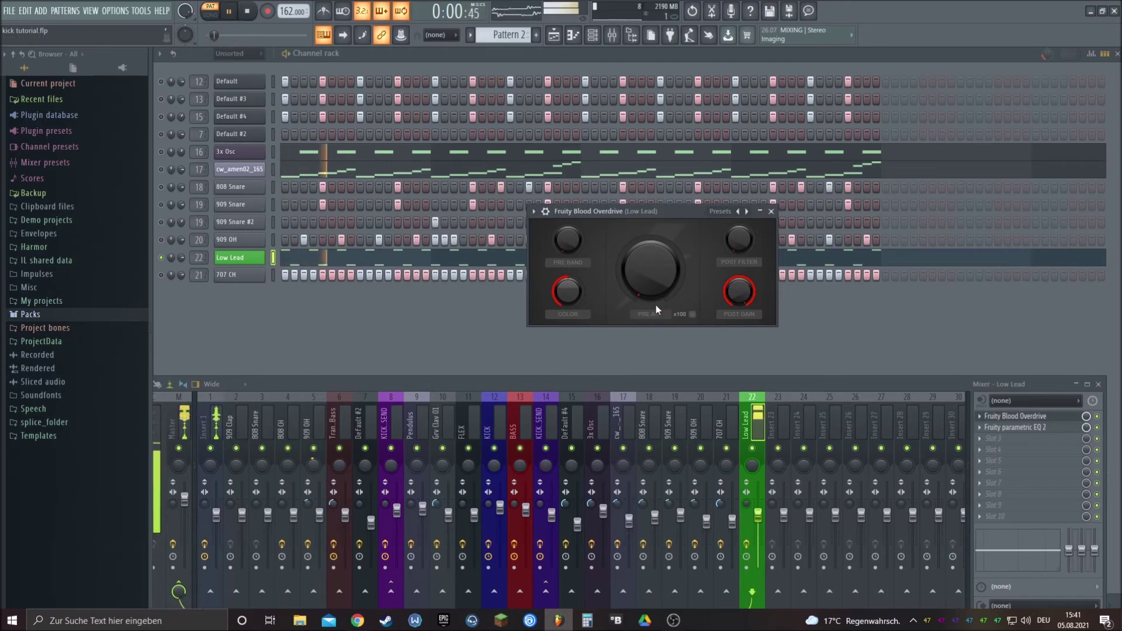
mouse_move(654, 305)
mouse_down()
mouse_move(655, 255)
mouse_move(654, 304)
mouse_move(662, 276)
mouse_move(662, 294)
mouse_up()
key(space)
key(space)
key(space)
click(692, 315)
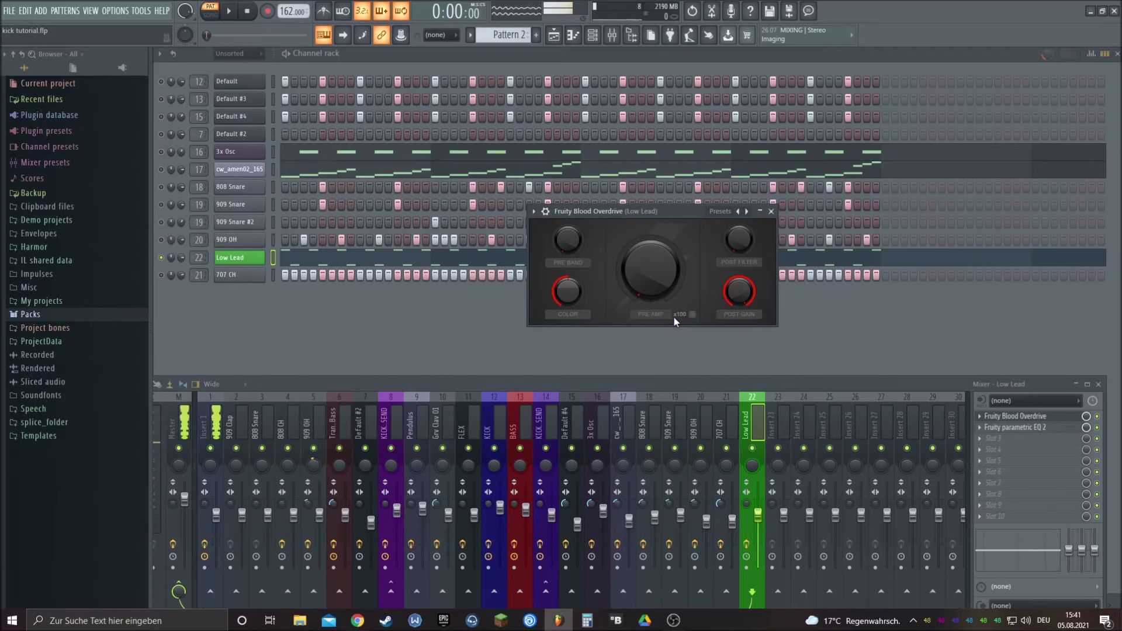
key(space)
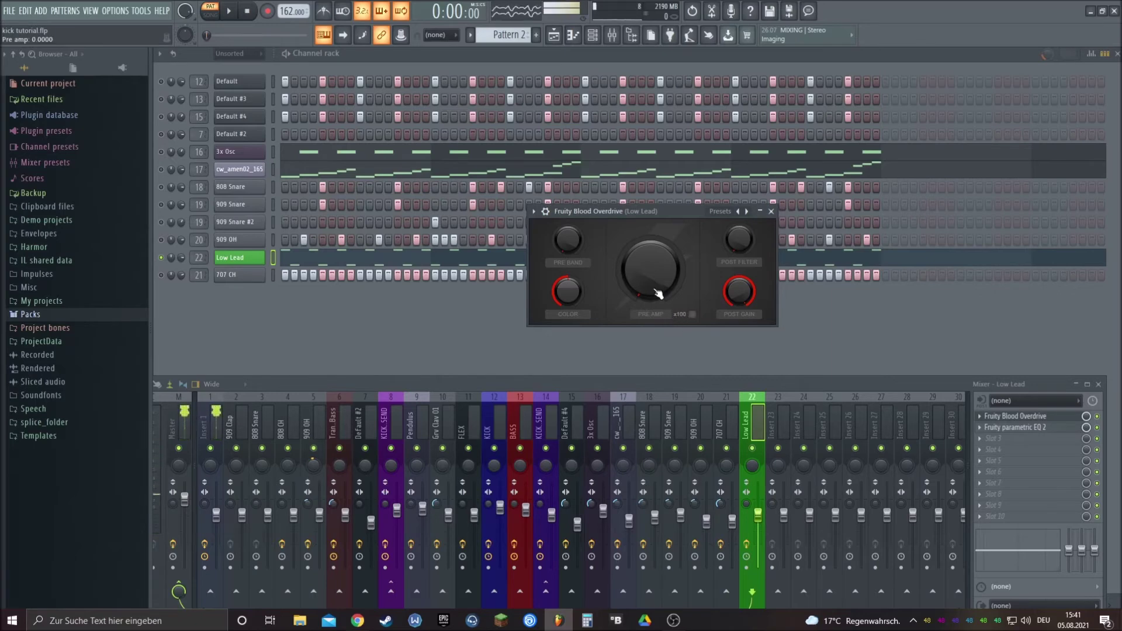
Step: Enable the overdrive's x100 option, audition the pre amp and lower the post gain to about -0.53
click(693, 315)
key(space)
mouse_move(650, 269)
mouse_down()
mouse_move(650, 251)
mouse_move(650, 275)
mouse_up()
key(space)
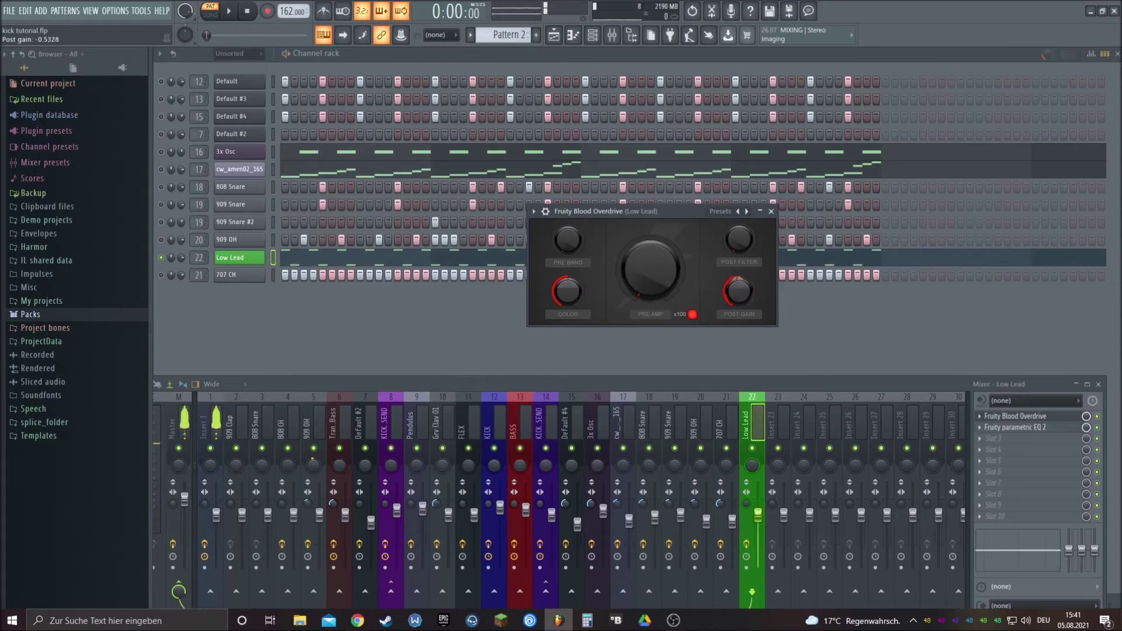
Step: Balance the overdrive during playback with the pre amp at about 0.16 and the post gain at about -0.41
key(space)
mouse_move(650, 281)
mouse_down()
mouse_move(650, 228)
mouse_move(650, 263)
mouse_up()
drag(740, 291, 739, 287)
drag(663, 272, 662, 284)
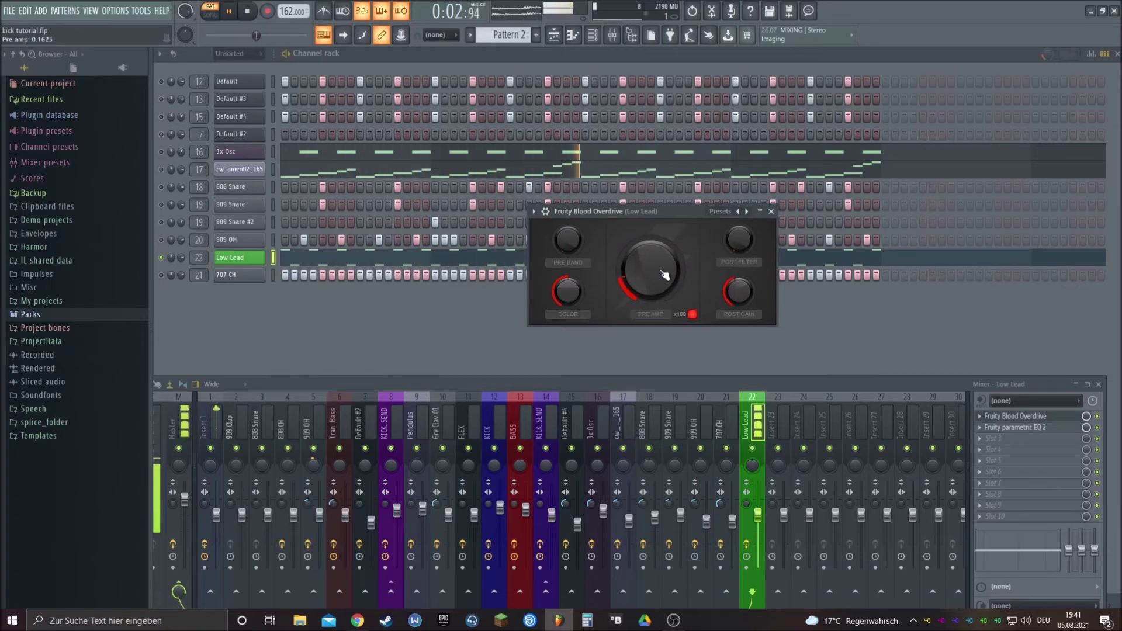
drag(739, 291, 739, 281)
drag(670, 280, 670, 281)
drag(748, 293, 748, 295)
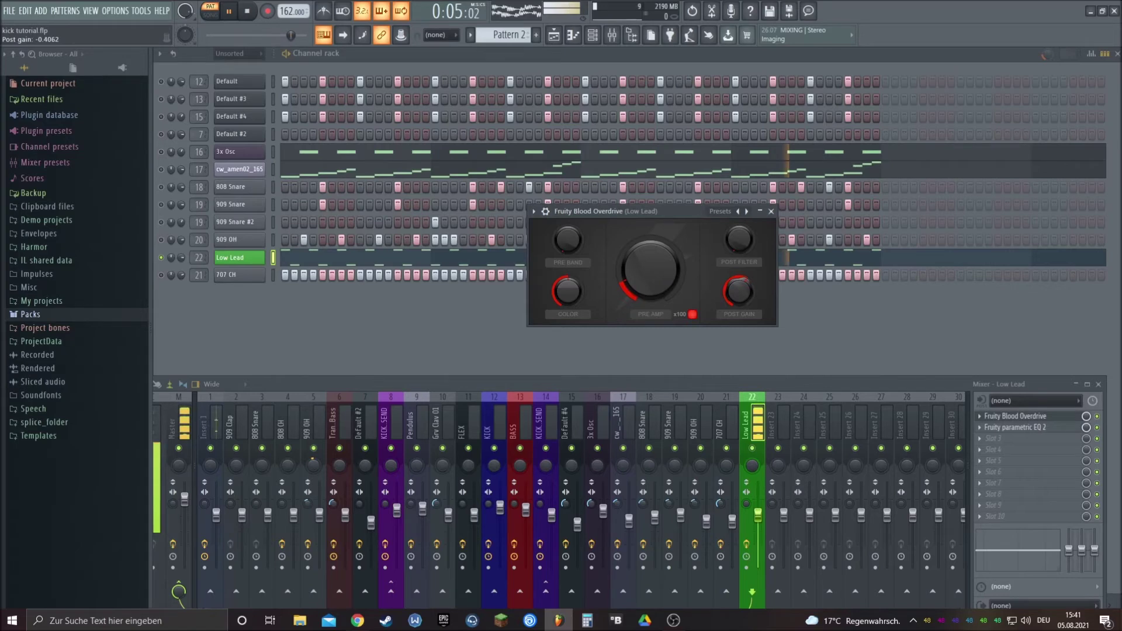
Step: Sweep the Low Lead channel's filter frequency through about 40% and 32%, settle it near 49%, and save the project
click(240, 257)
drag(836, 222, 836, 223)
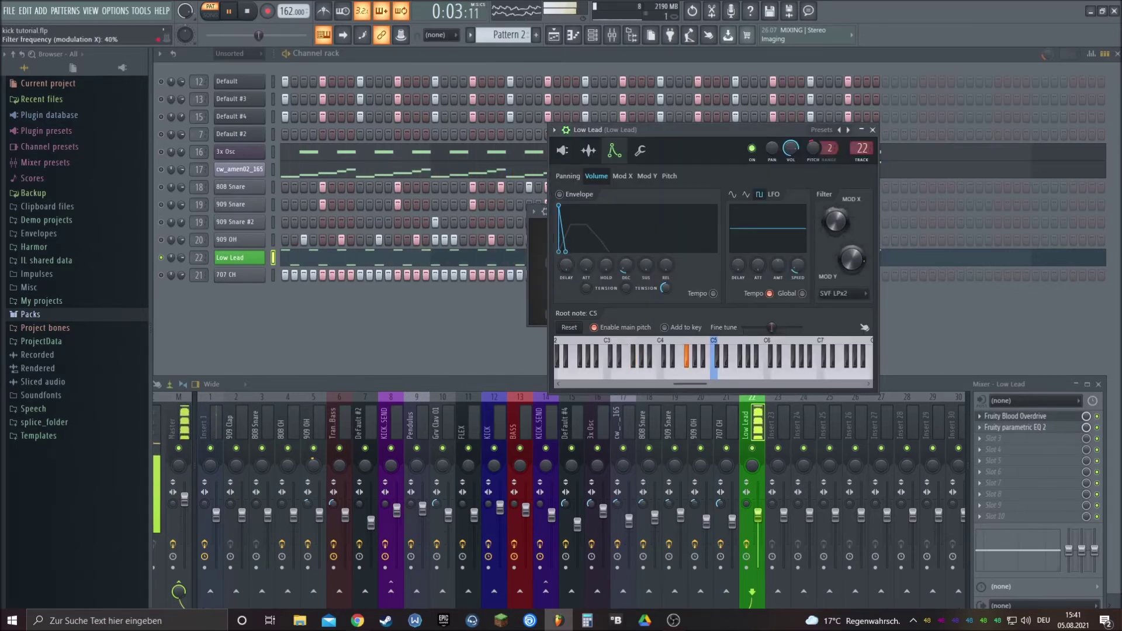
drag(836, 223, 836, 225)
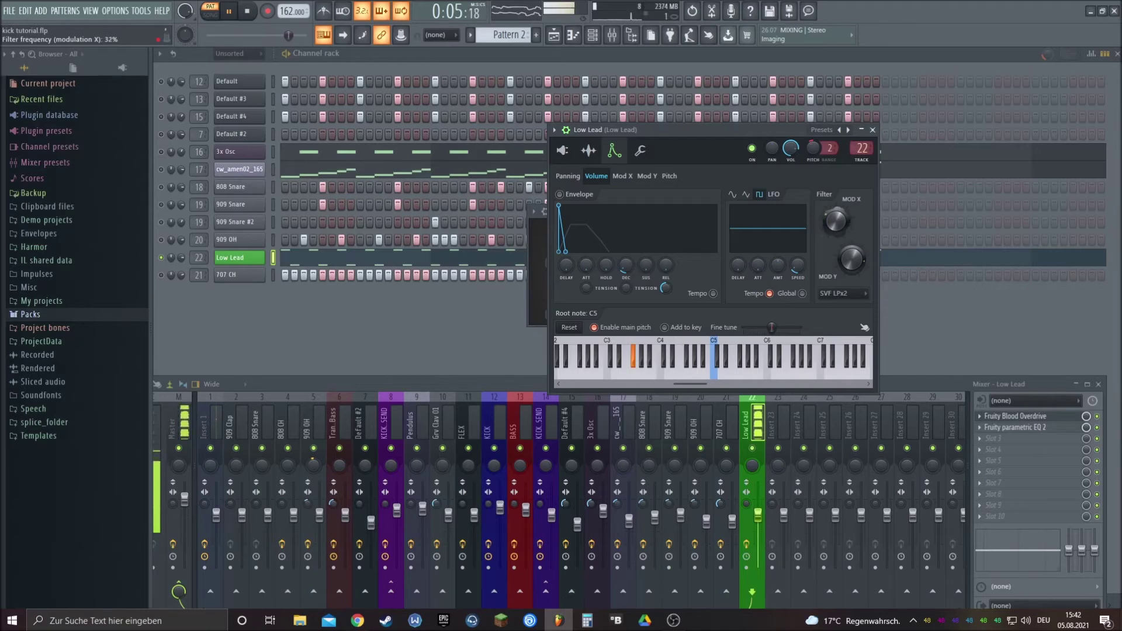
drag(836, 222, 836, 217)
key(space)
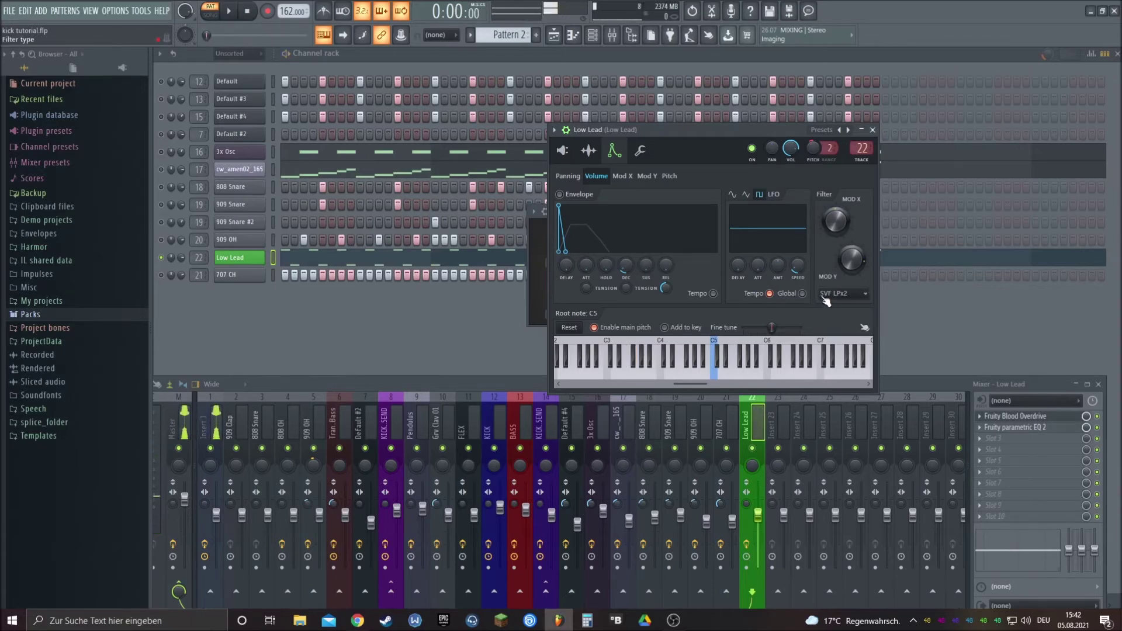
key(ctrl+s)
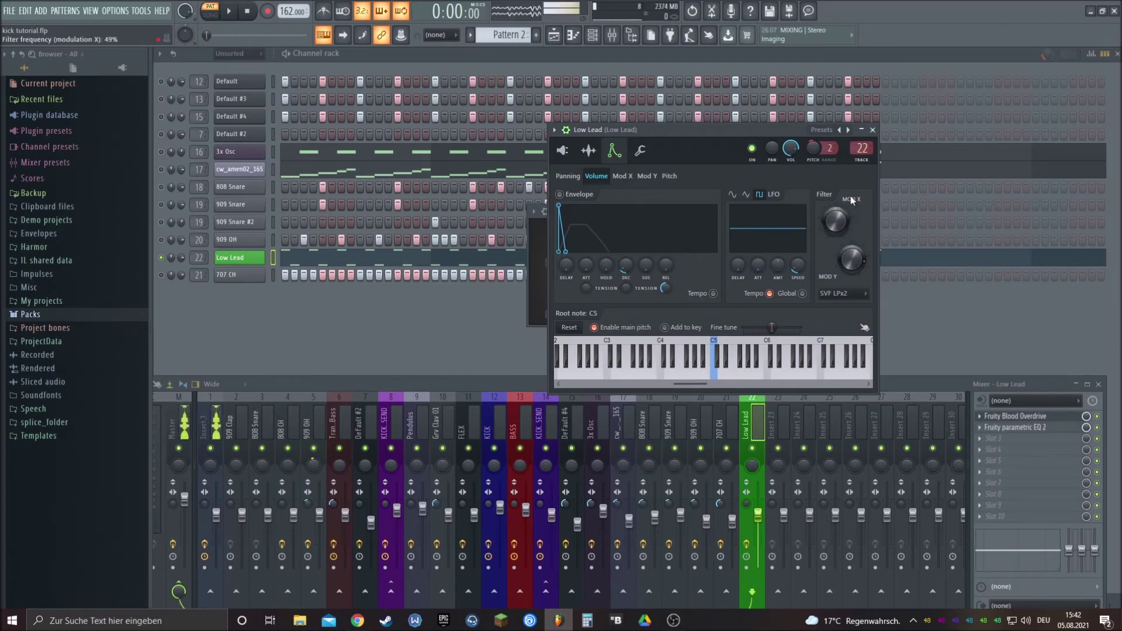
Step: Bring the Low Lead's Mod X envelope modulation amount to about -39% and further to about -26% during playback
click(623, 176)
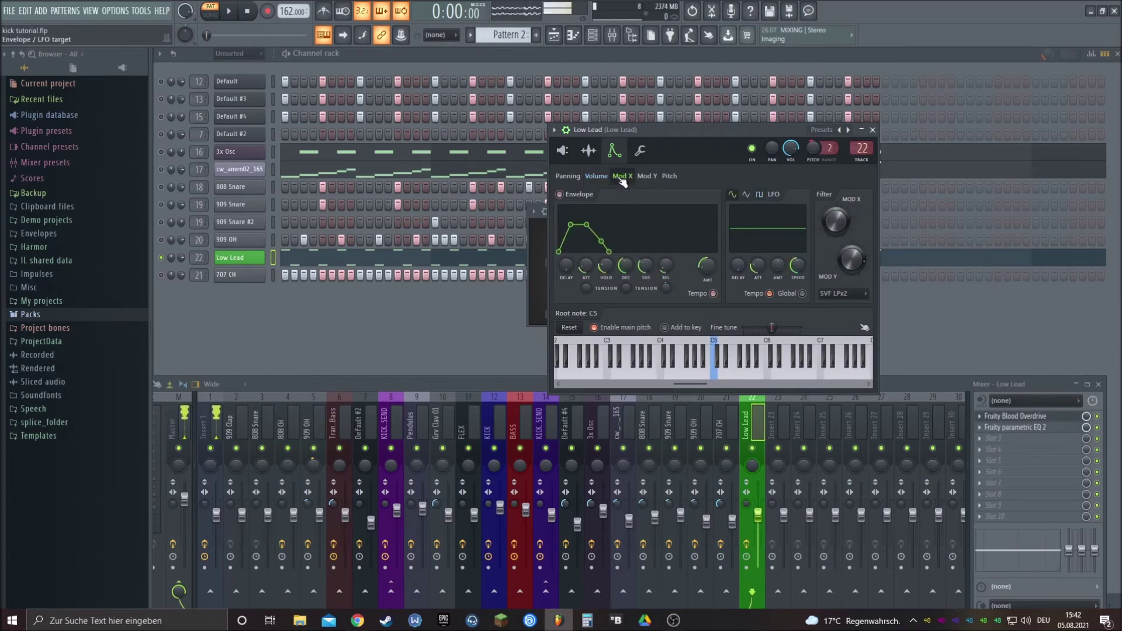
drag(707, 268, 708, 260)
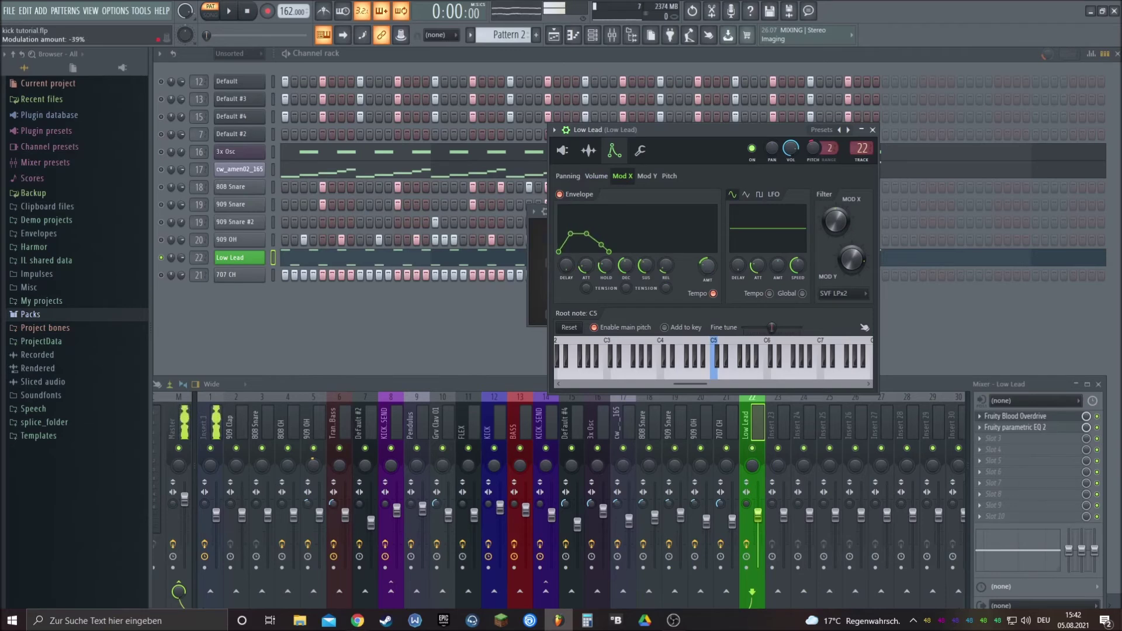
key(space)
mouse_move(709, 269)
mouse_down()
mouse_move(709, 256)
mouse_move(710, 266)
mouse_up()
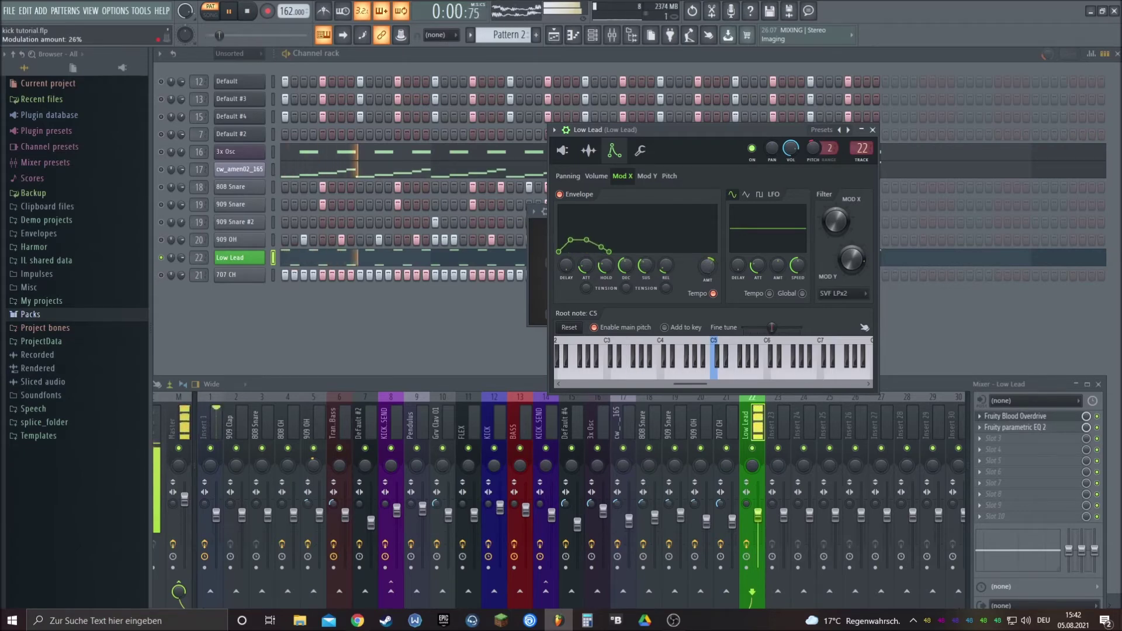
Step: Sweep the Low Lead's filter frequency up to about 83% and back down to about 40% during playback
mouse_move(849, 215)
mouse_down()
mouse_move(850, 234)
mouse_move(850, 216)
mouse_up()
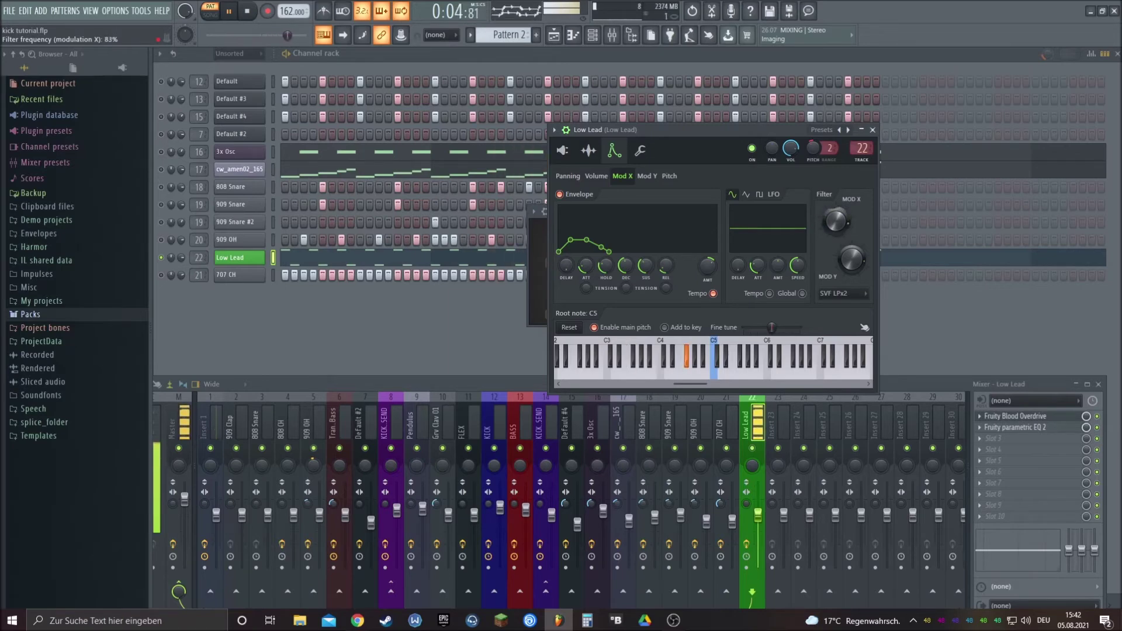
drag(850, 198, 850, 219)
key(space)
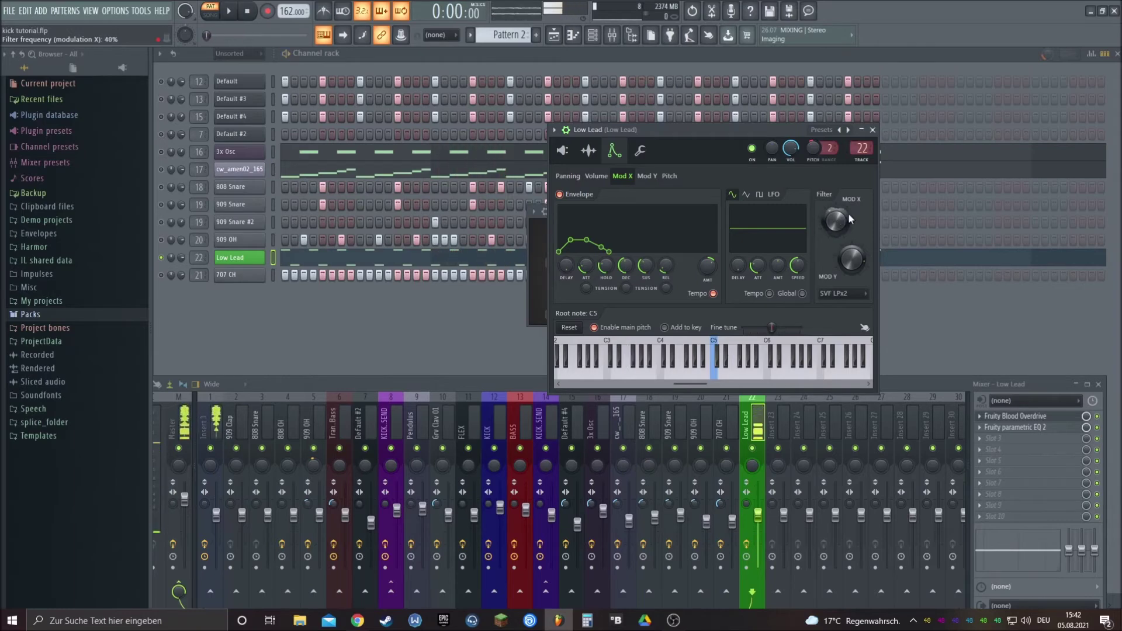
Step: Fine-tune the Mod X modulation amount to about -23%, listen to the pattern and check the control's automation options
drag(708, 267, 708, 279)
key(space)
key(space)
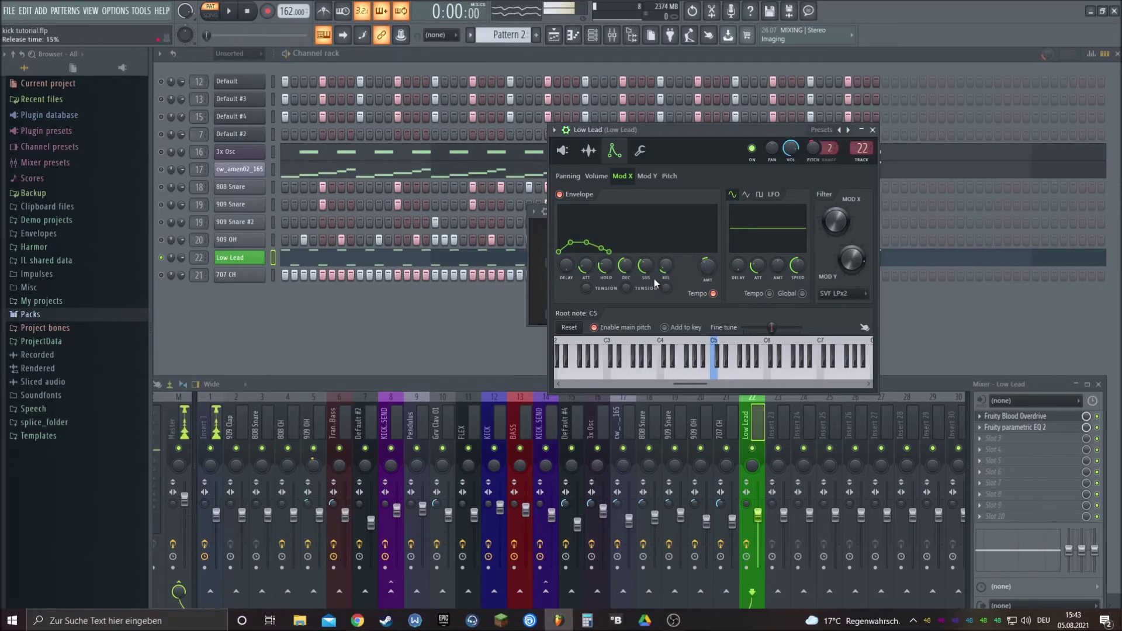
right_click(707, 268)
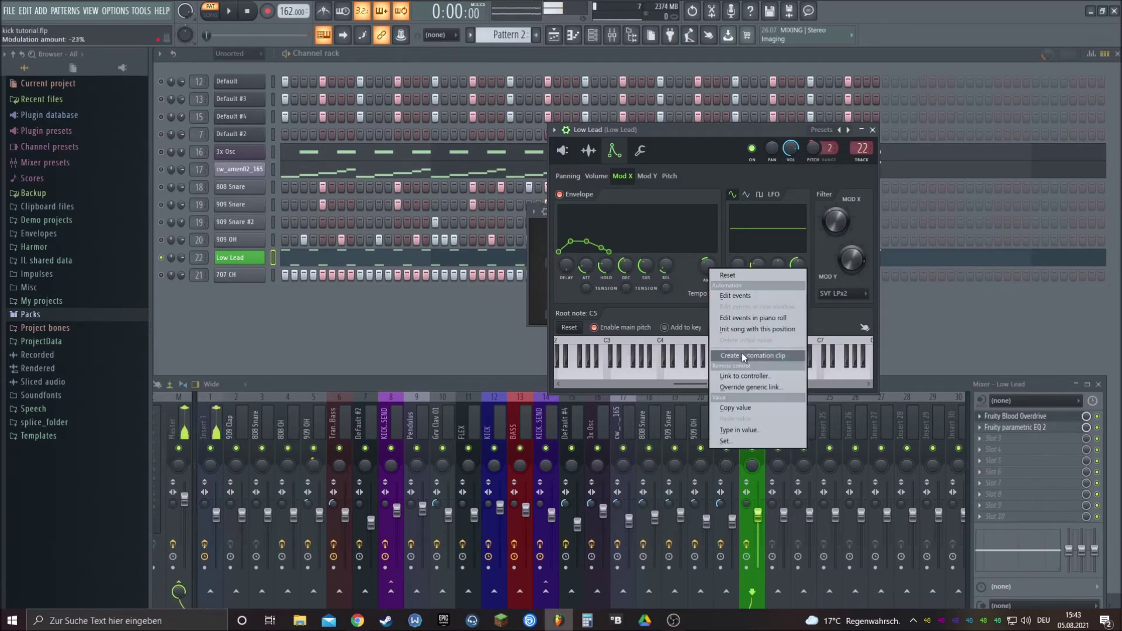
click(692, 281)
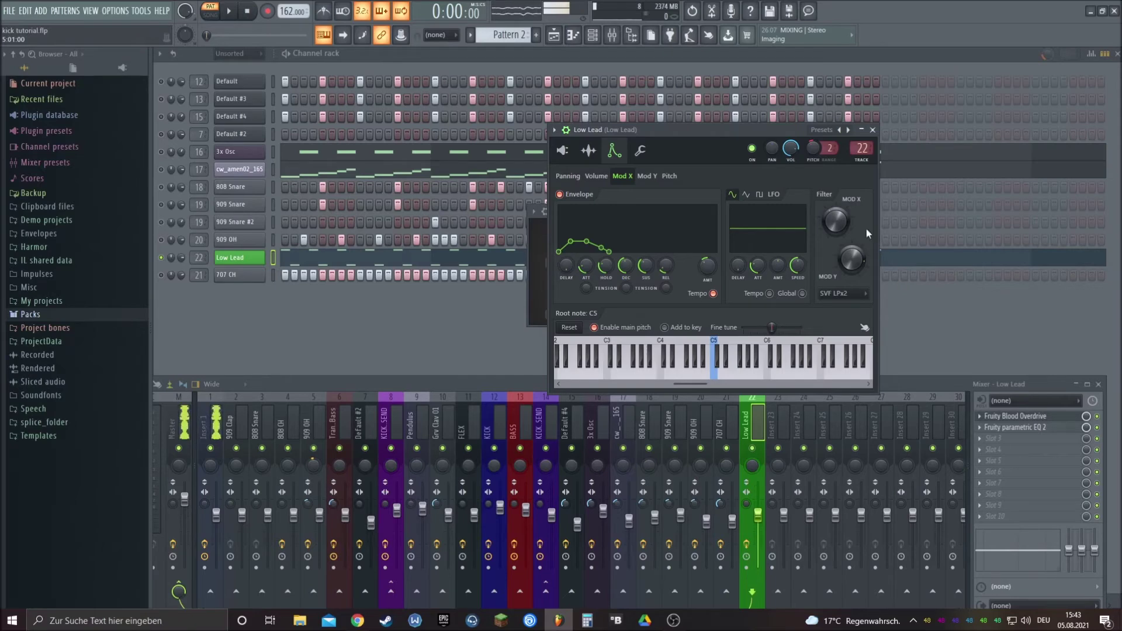
Step: Turn off the overdrive's x100 option, raise the pre amp to about 0.31 and readjust the post gain during playback
click(531, 230)
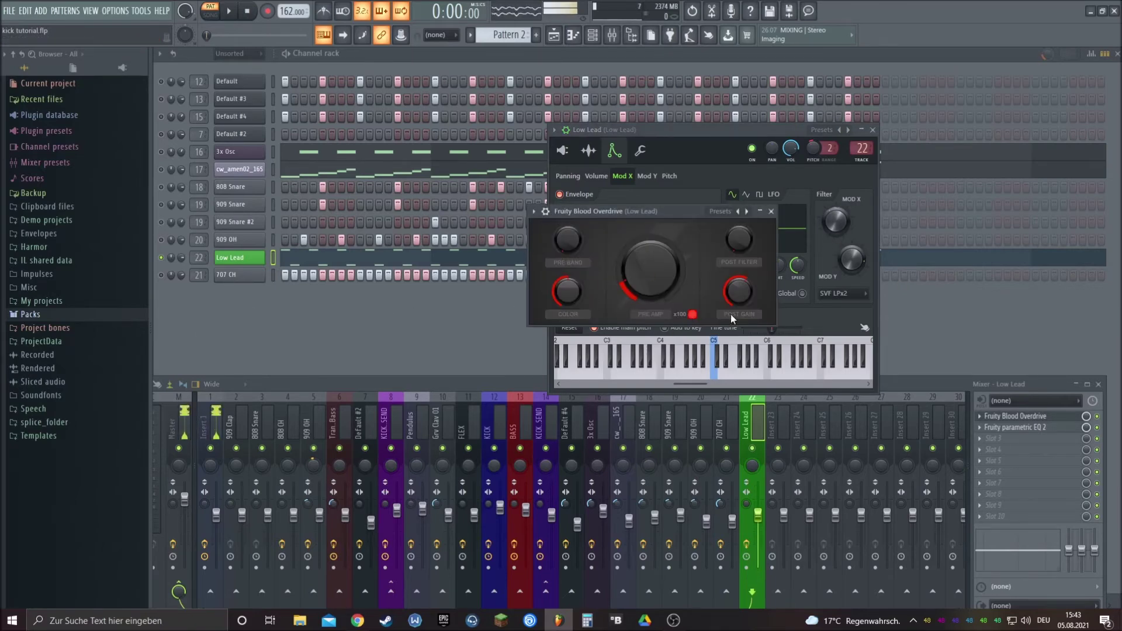
key(space)
drag(678, 286, 678, 265)
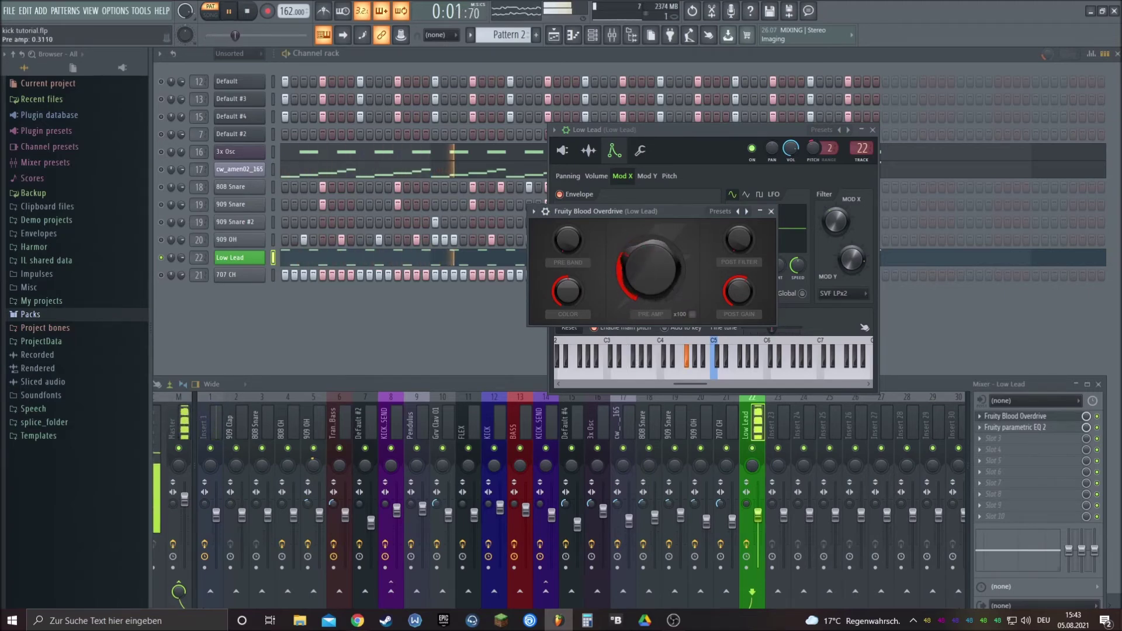
drag(747, 303, 747, 309)
Step: Sweep the Low Lead's filter frequency through about 63% against the new overdrive setting and stop playback
mouse_move(836, 221)
mouse_down()
mouse_move(836, 182)
mouse_move(836, 226)
mouse_move(836, 201)
mouse_up()
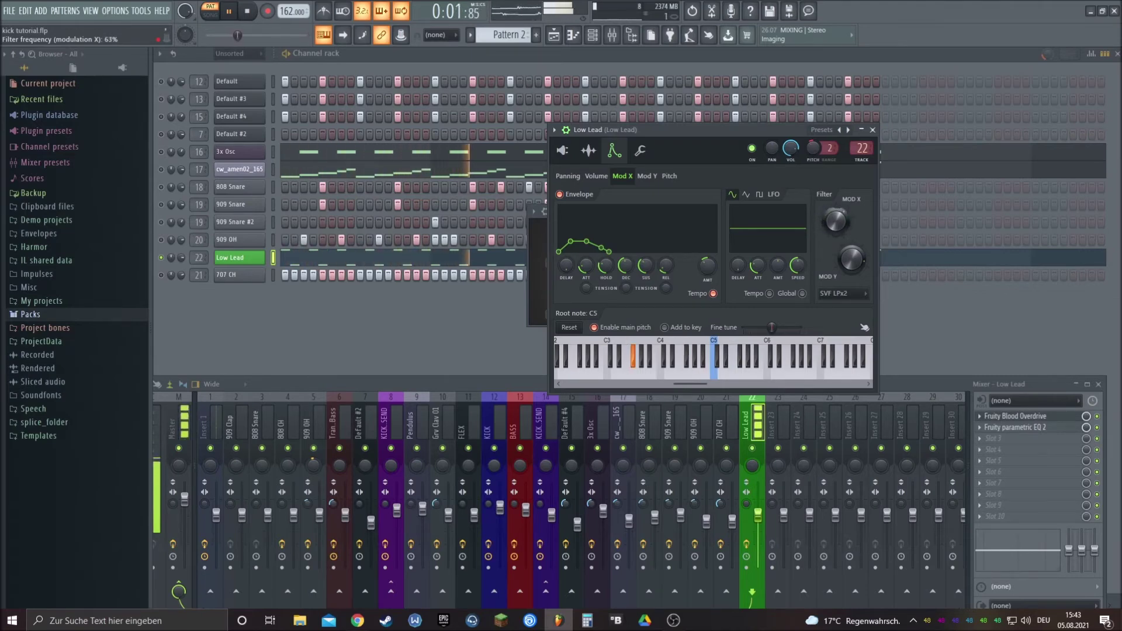
key(space)
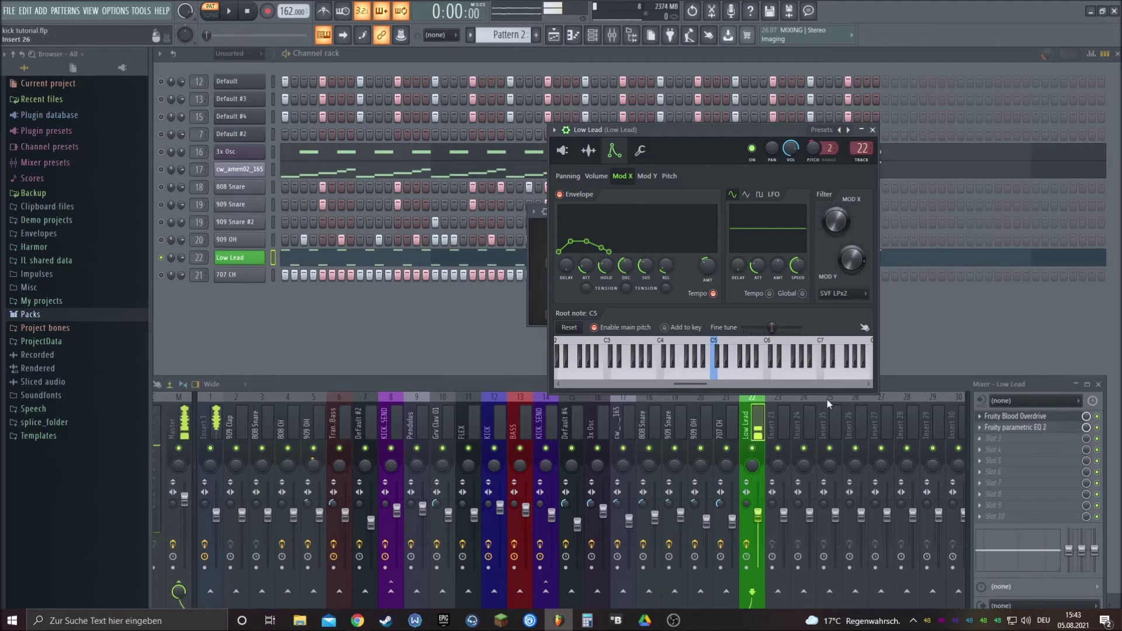
Step: Make band 1 of the Low Lead's Fruity parametric EQ 2 a high-pass filter with the Steep 8 order
click(1020, 428)
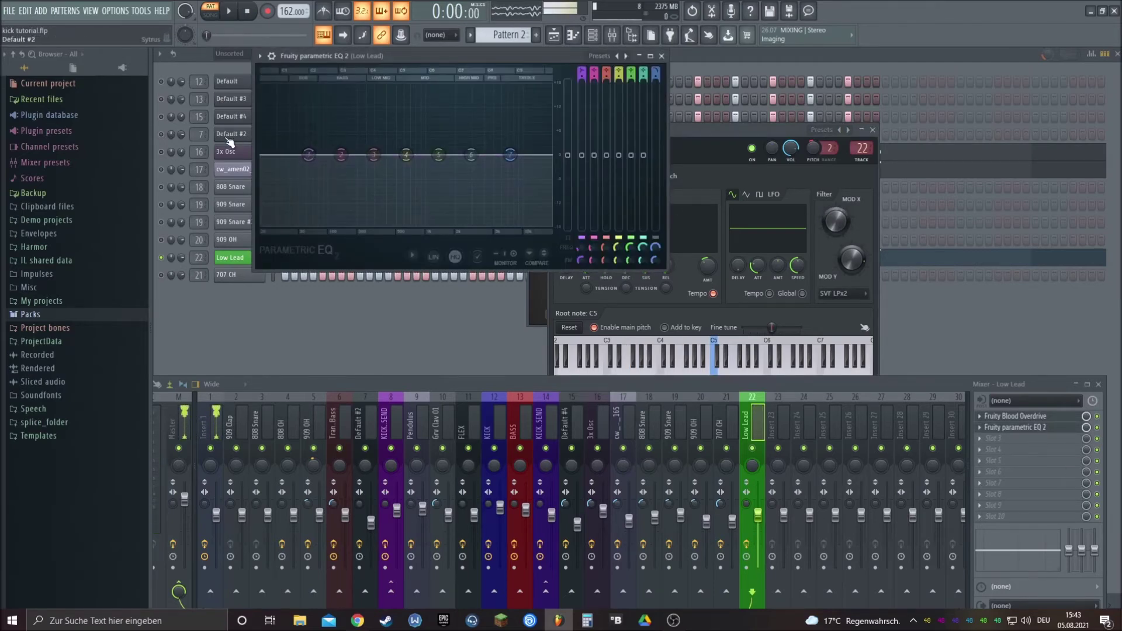
right_click(309, 155)
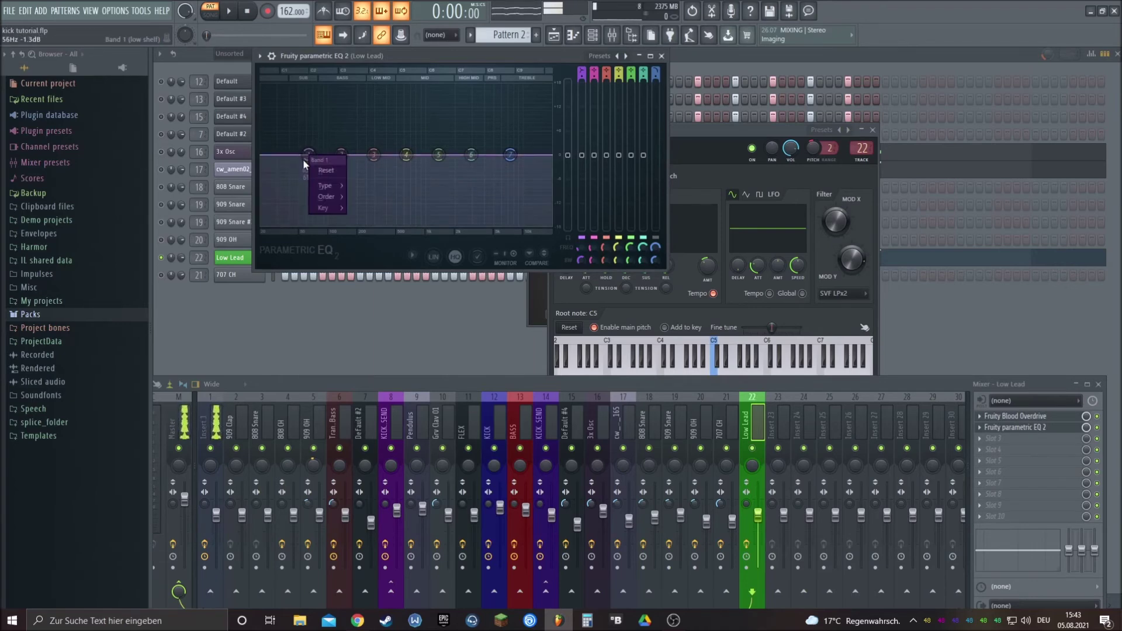
mouse_move(326, 187)
click(359, 217)
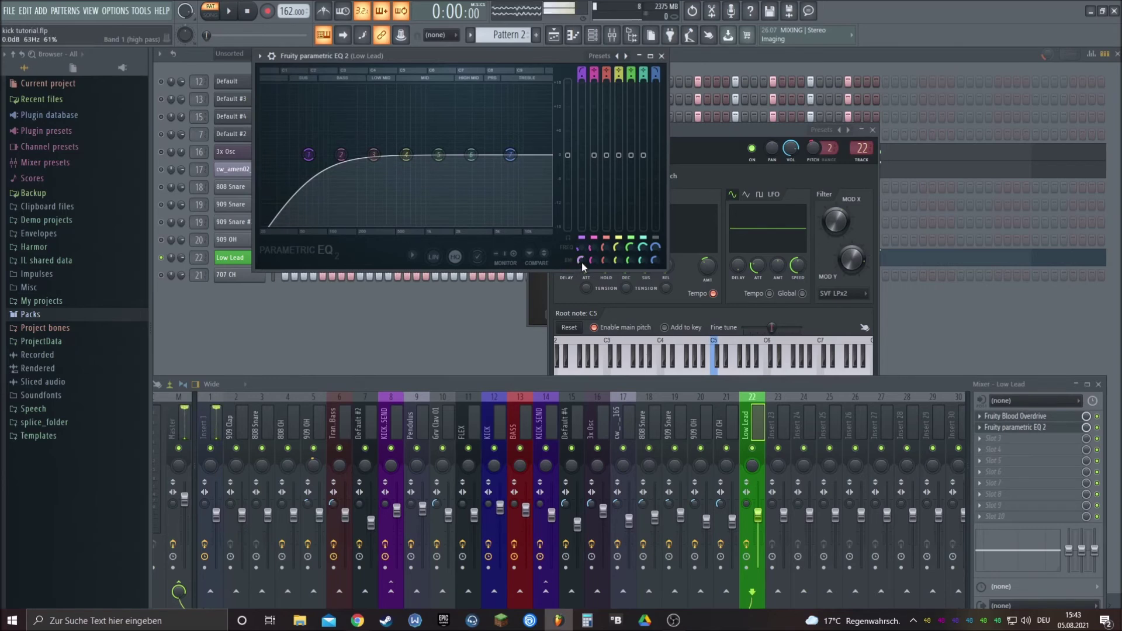
right_click(305, 159)
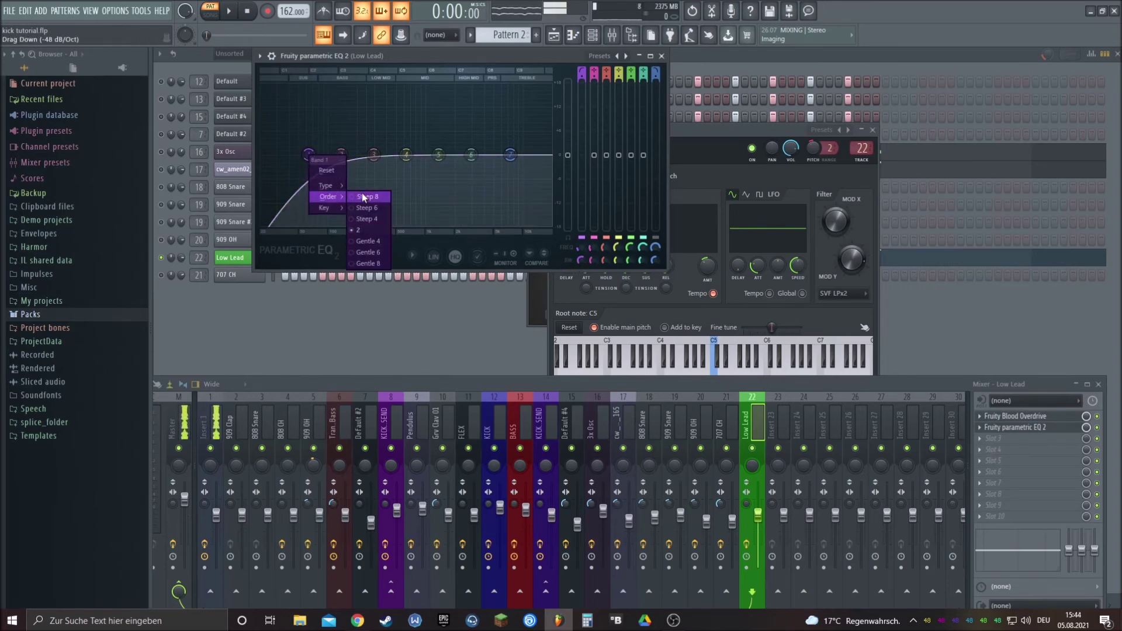
click(363, 196)
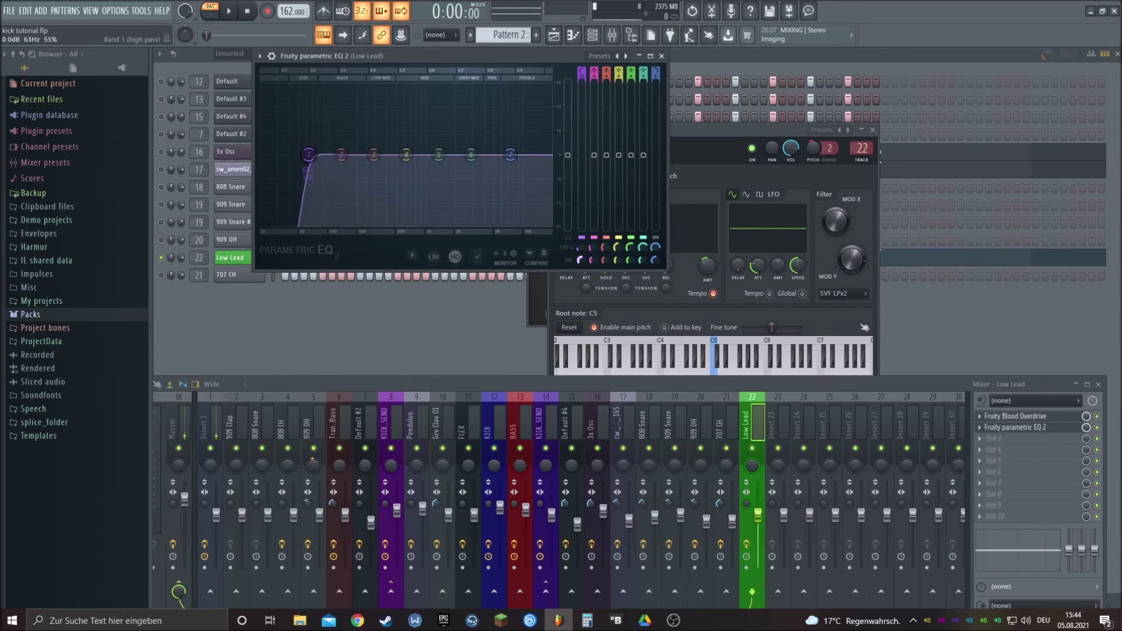
Step: Move the high-pass band's cutoff to about 169 Hz and boost band 3 by about 6.5 dB near 233 Hz during playback
drag(308, 154, 351, 154)
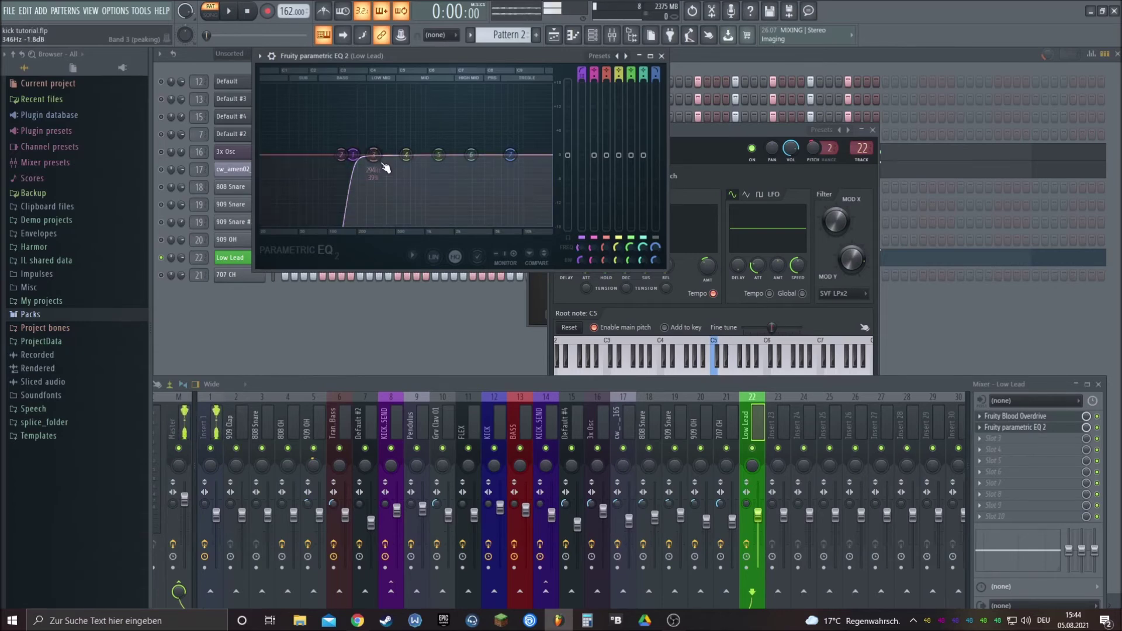
drag(353, 155, 351, 154)
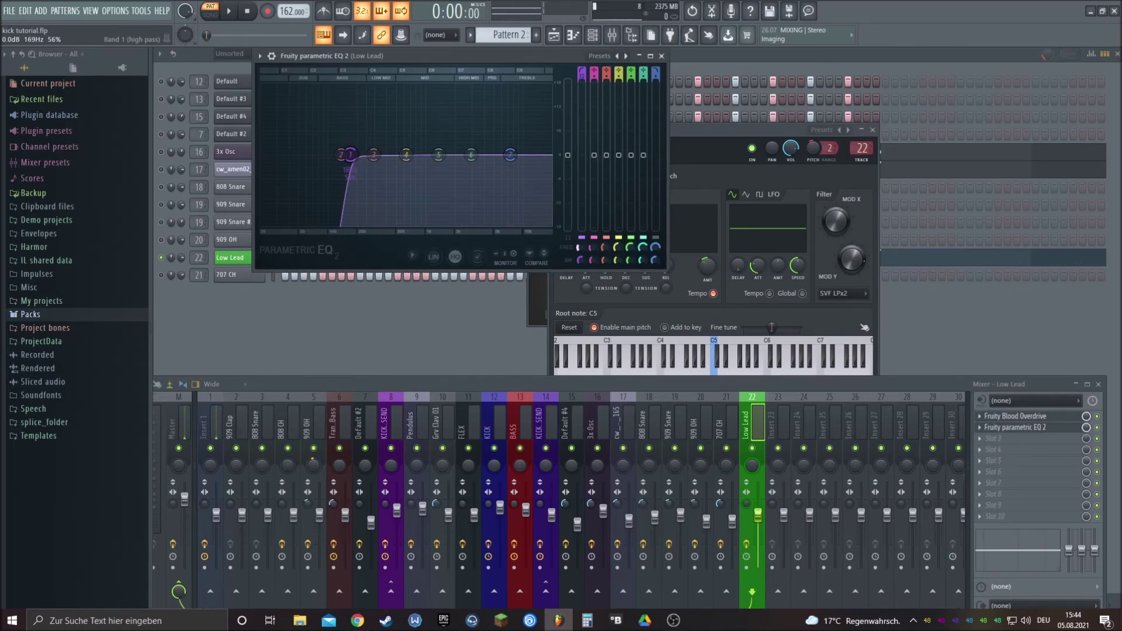
key(space)
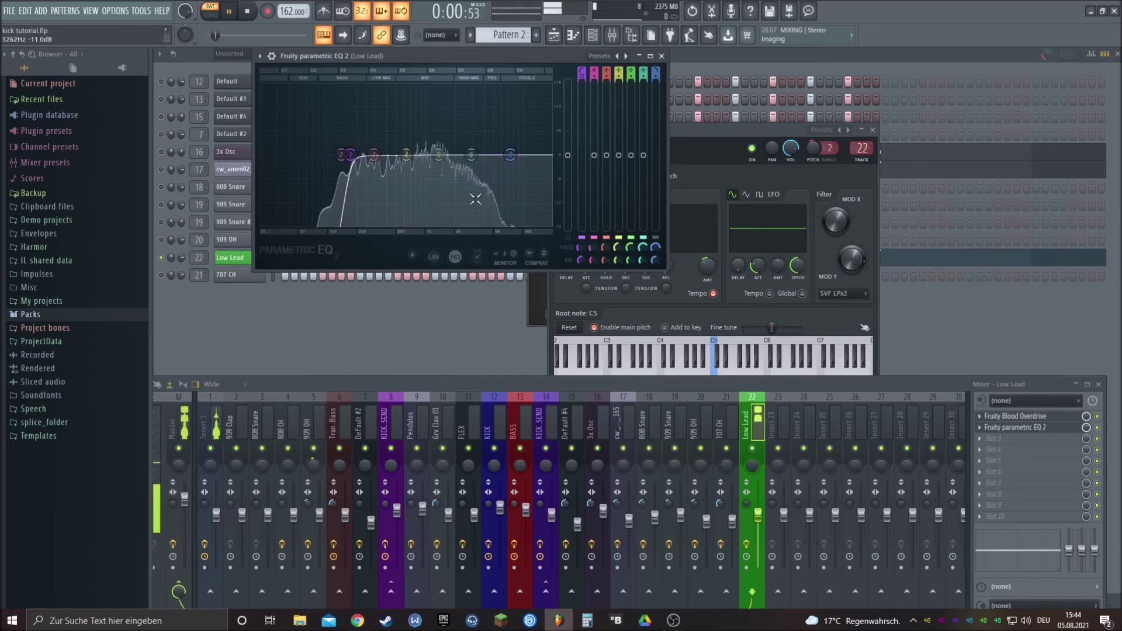
drag(375, 155, 369, 132)
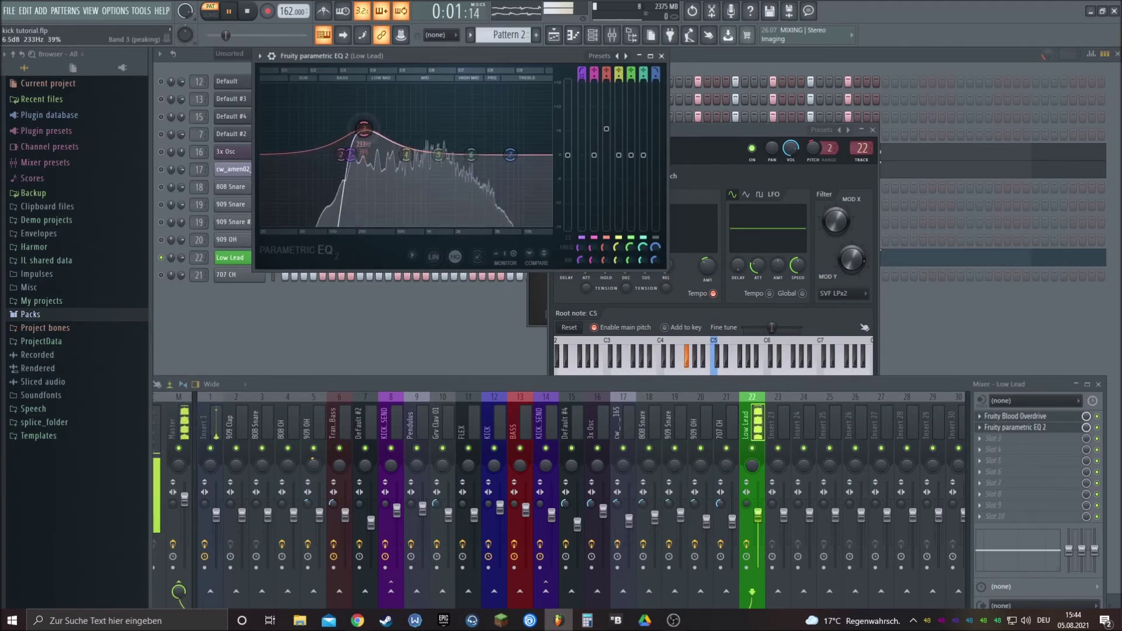
Step: Sweep the Low Lead's Mod X filter frequency against the new EQ curve and stop playback
click(836, 221)
drag(836, 221, 836, 197)
key(space)
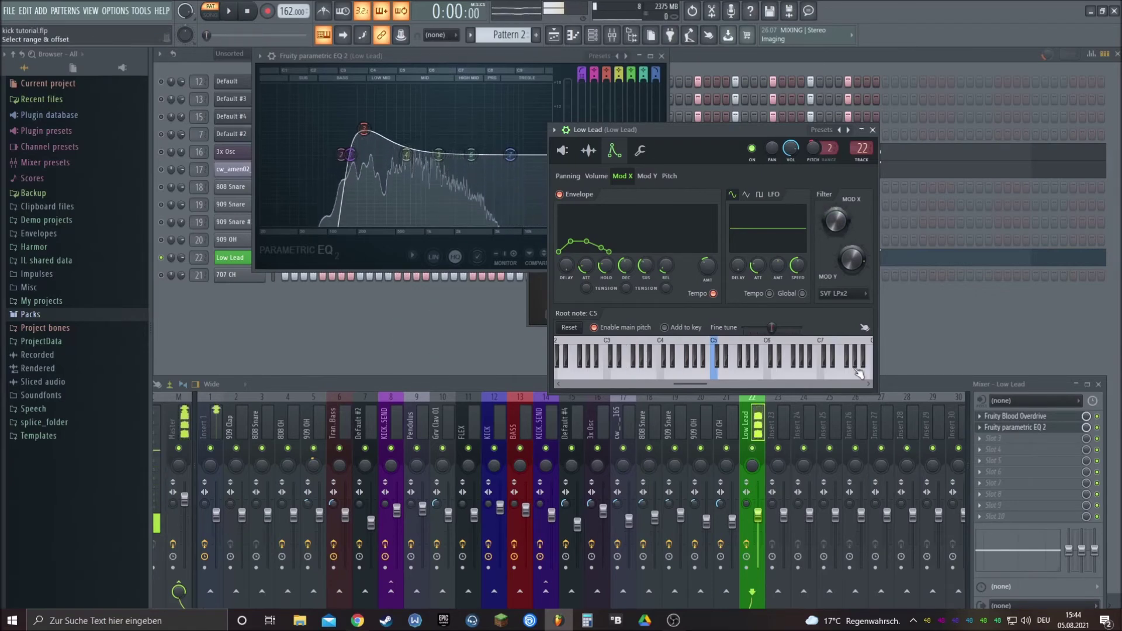
Step: Add Fruity Delay 3 to effect slot 3 of the Low Lead mixer track and set its delay model to Ping pong
click(1001, 439)
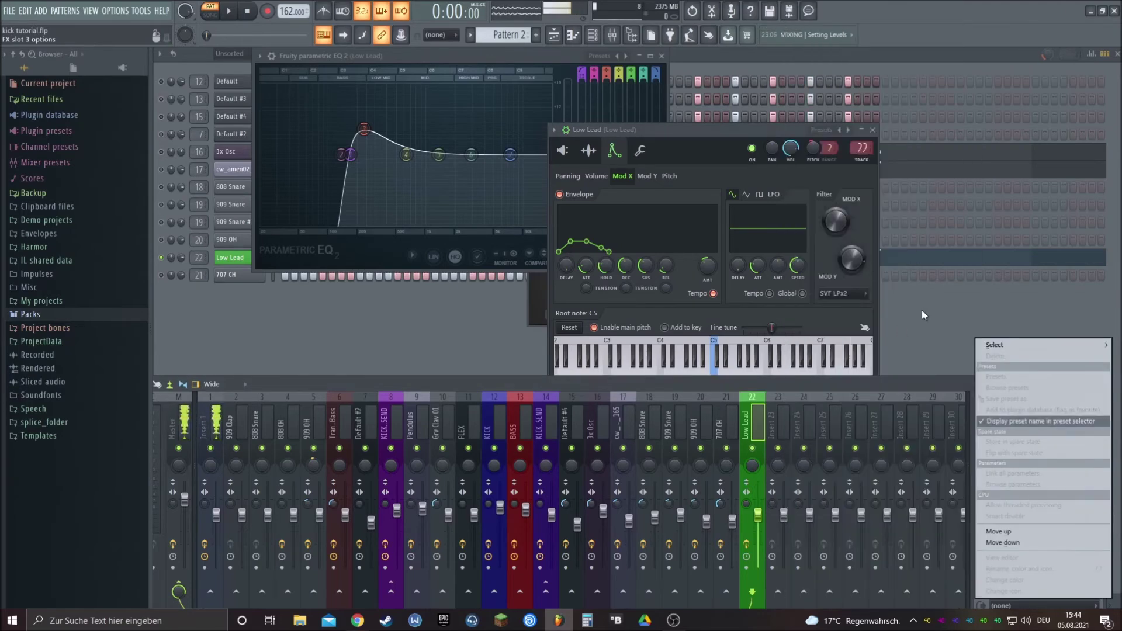
mouse_move(1046, 345)
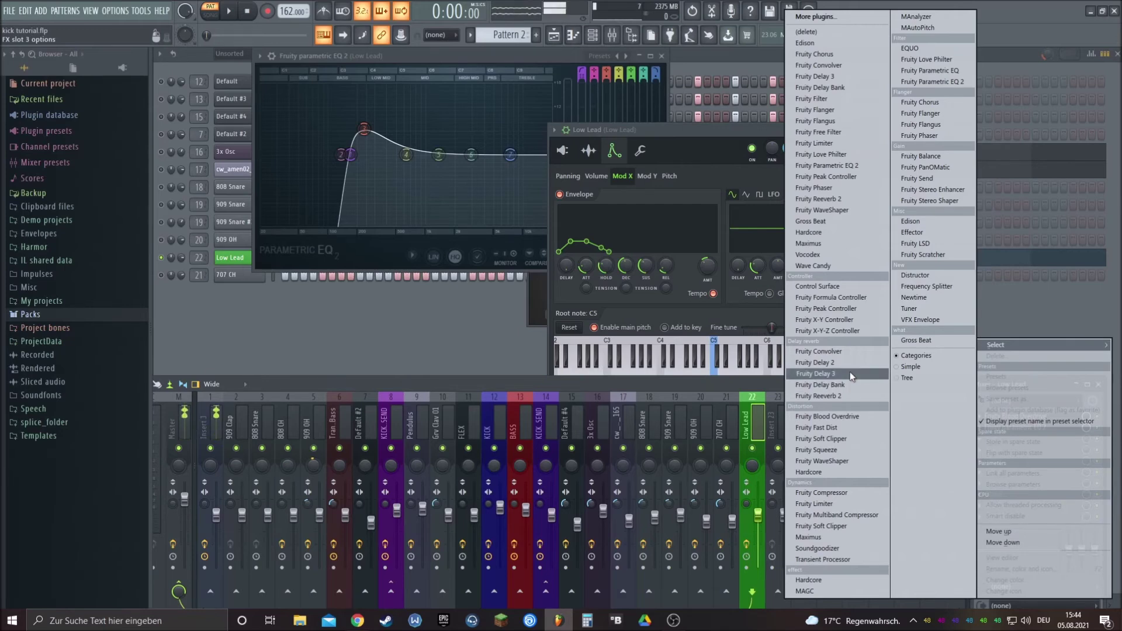
click(850, 373)
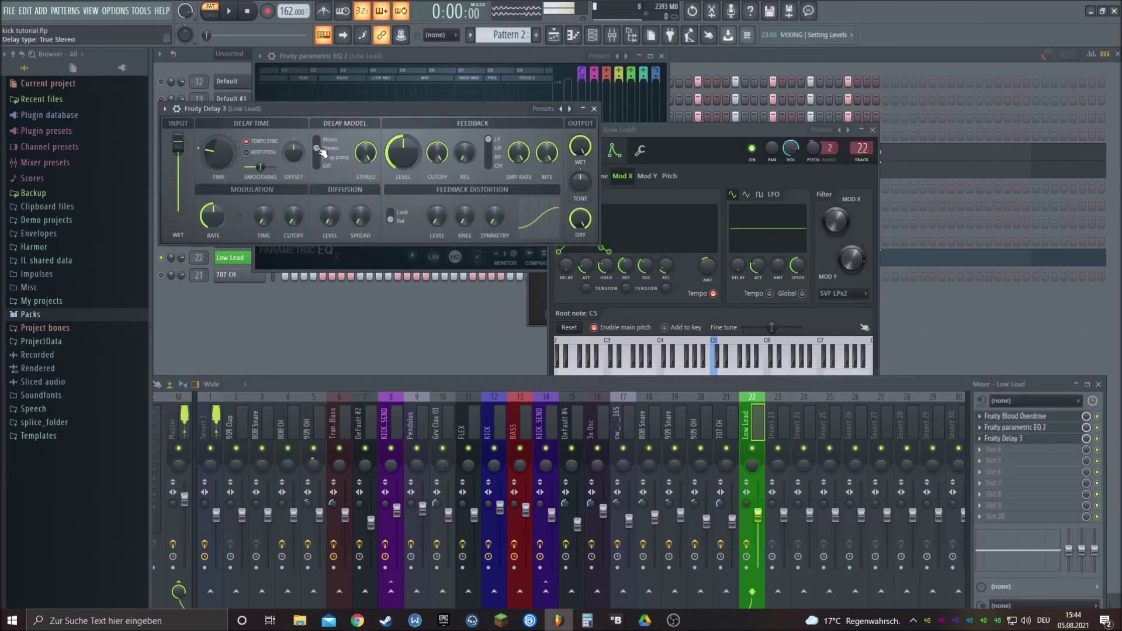
drag(327, 117, 644, 126)
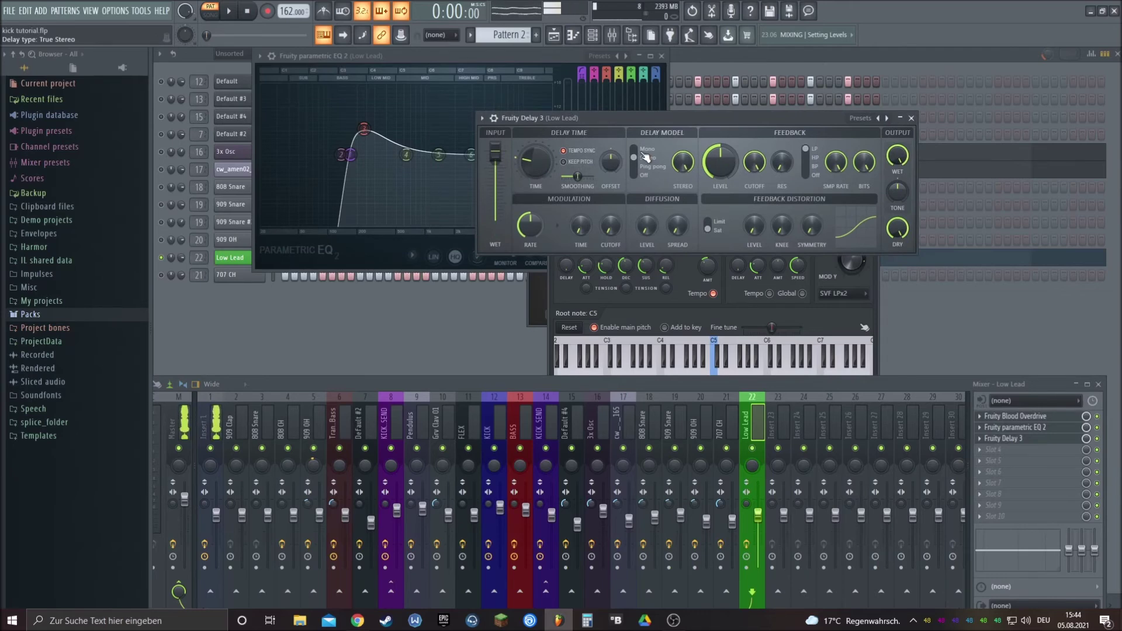
drag(644, 168, 640, 172)
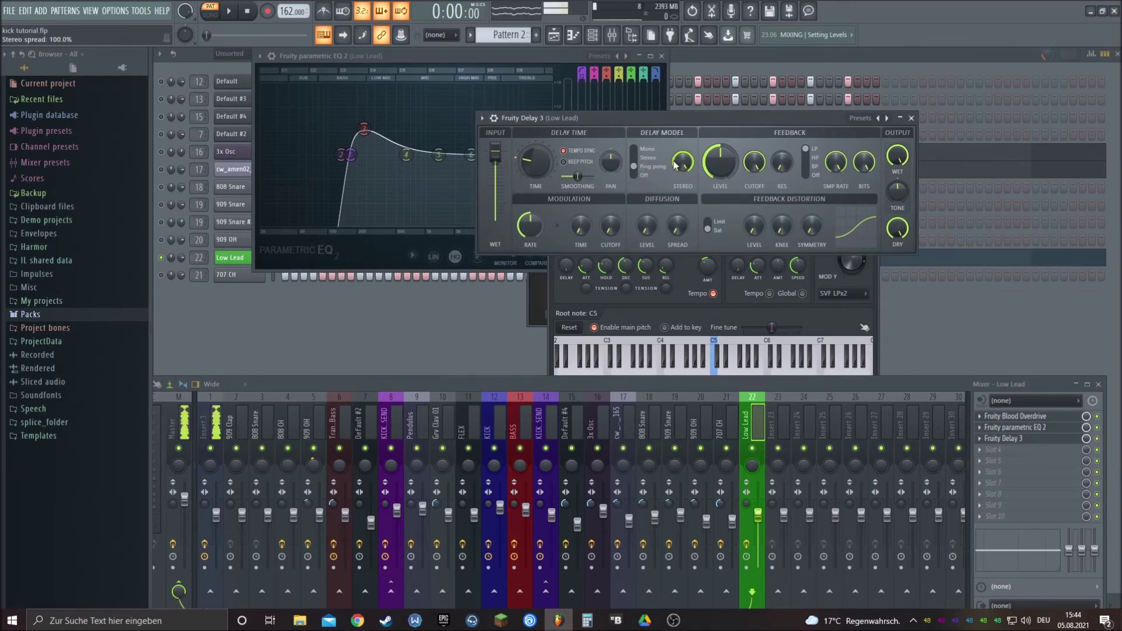
drag(585, 117, 555, 134)
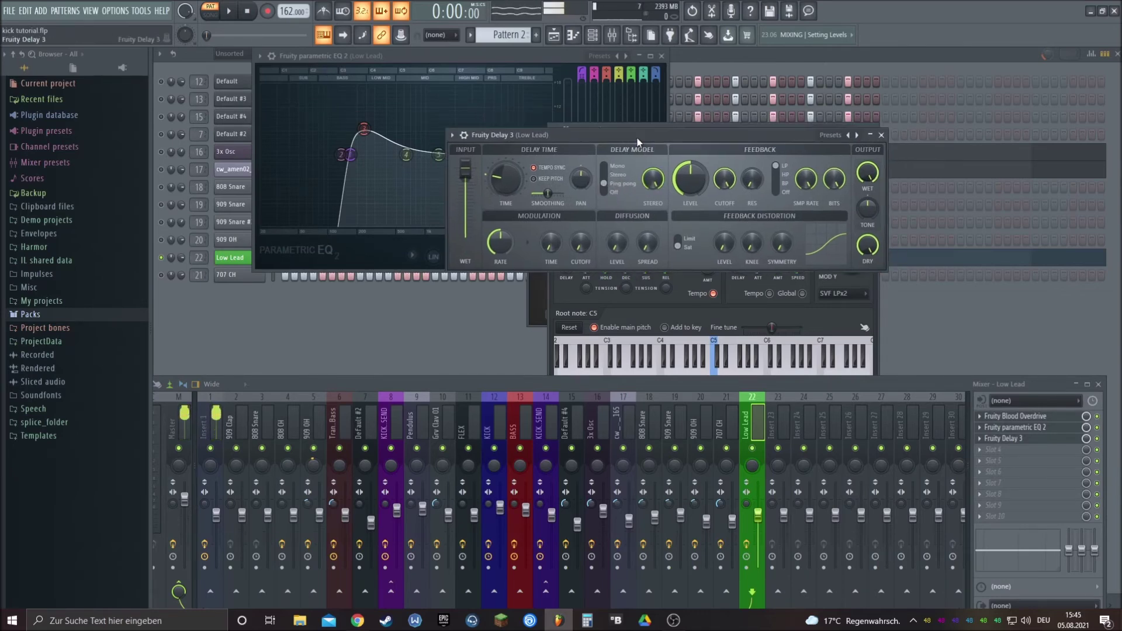
Step: Play the pattern briefly to hear the delay on the Low Lead and stop playback
drag(507, 181, 506, 198)
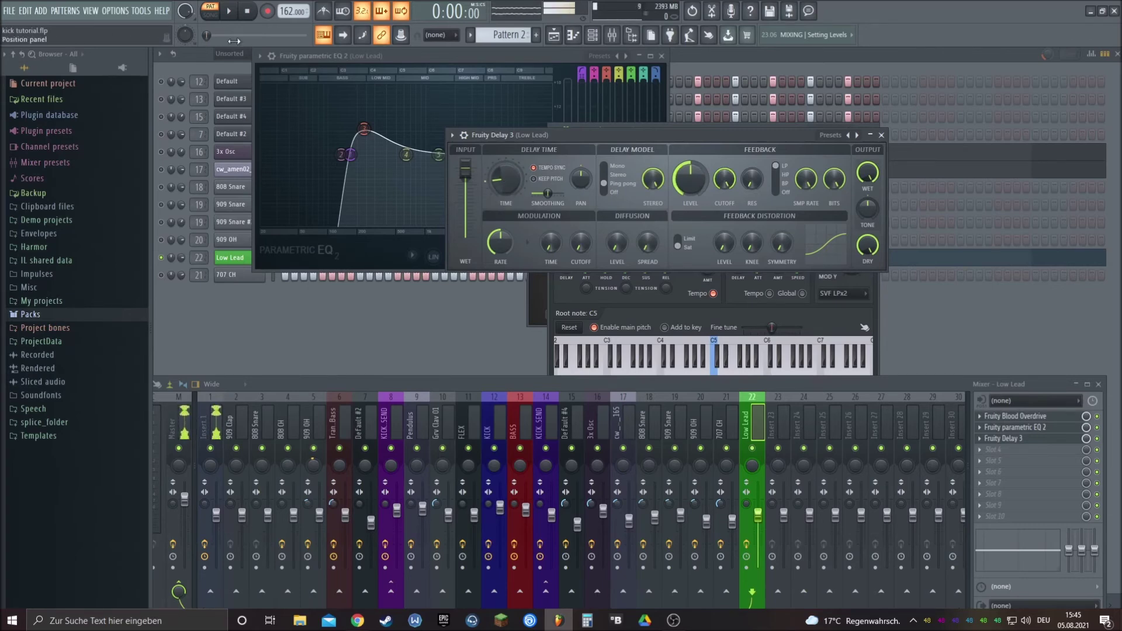
click(231, 13)
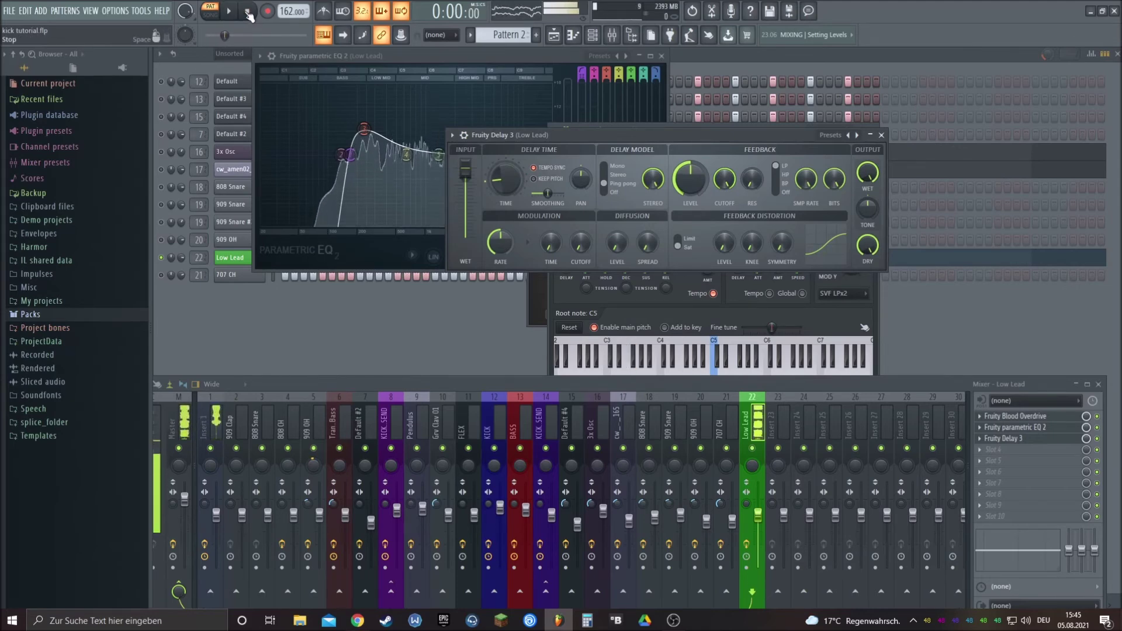
key(space)
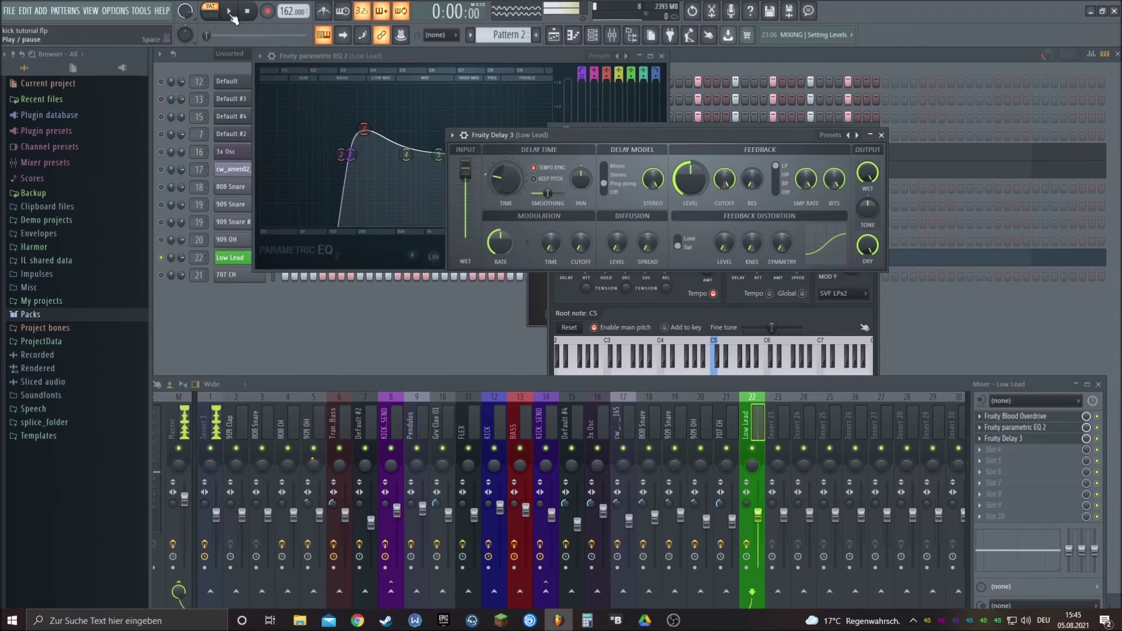
Step: During playback, lower the delay's wet output, switch its model to Stereo and adjust the feedback cutoff and resonance
click(232, 14)
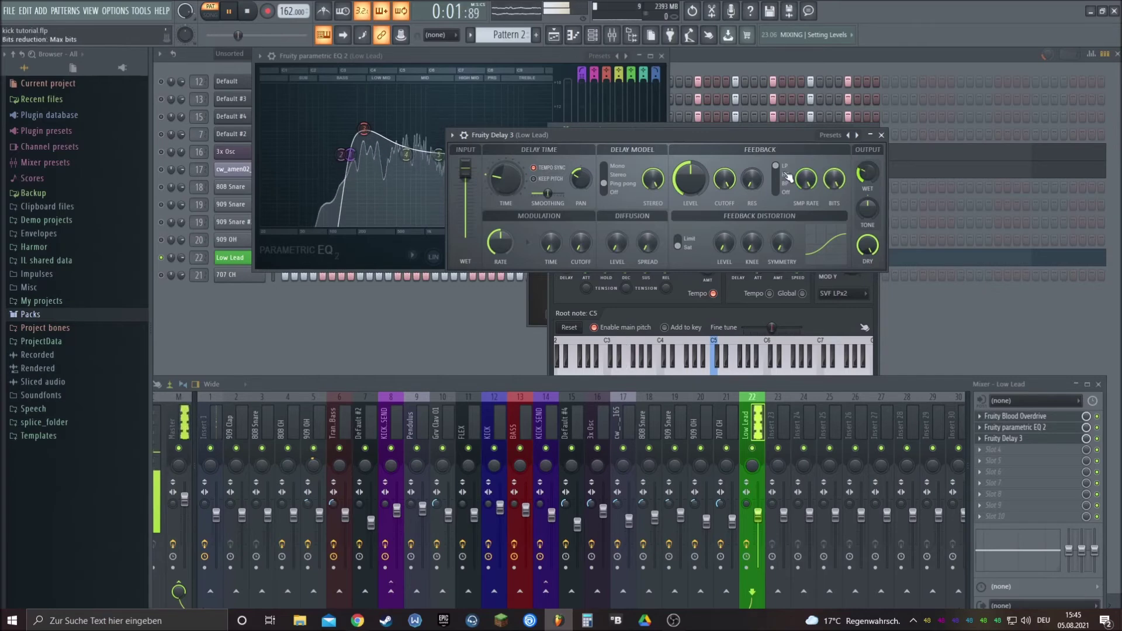
click(605, 175)
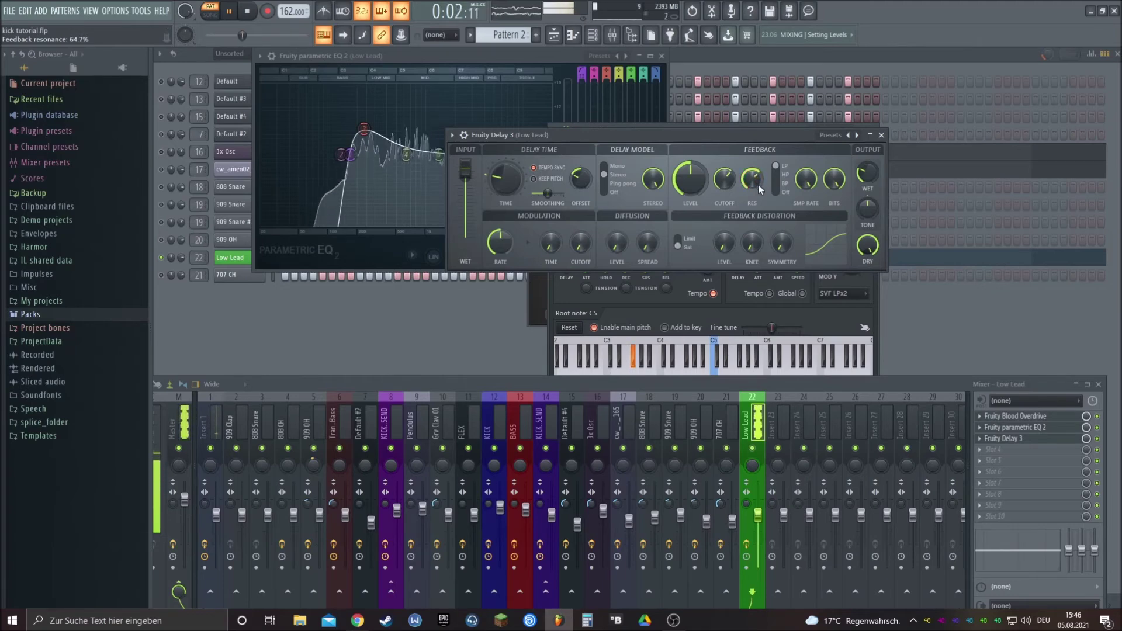
drag(757, 185, 757, 186)
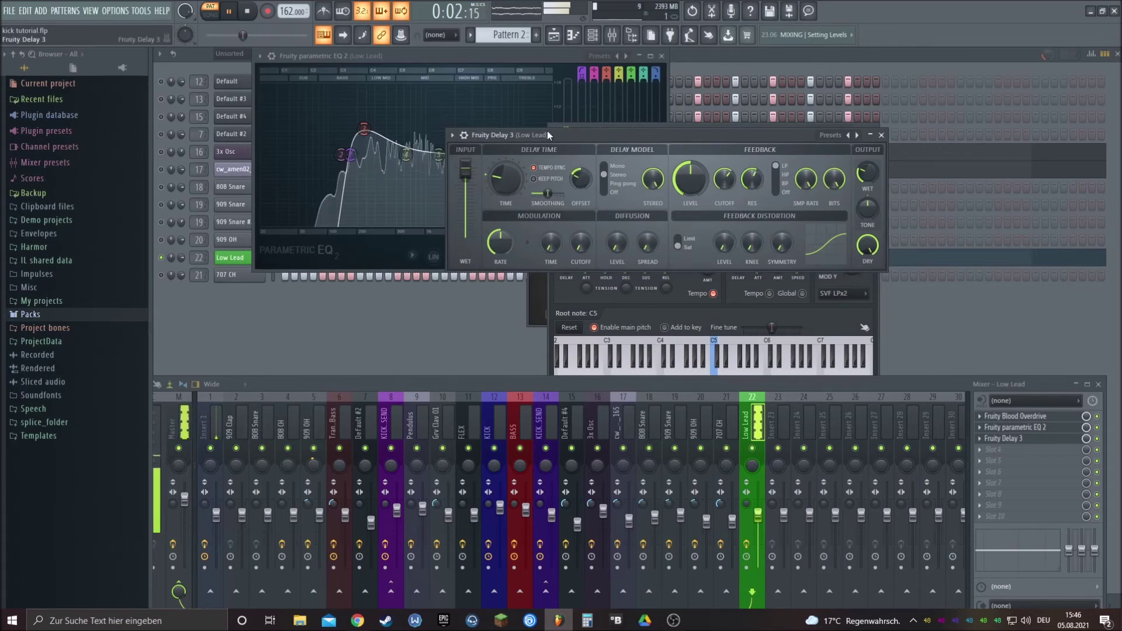
Step: Clear the open windows, reopen the Low Lead channel settings, sweep its filter frequency through about 54% and stop playback
click(537, 297)
click(317, 336)
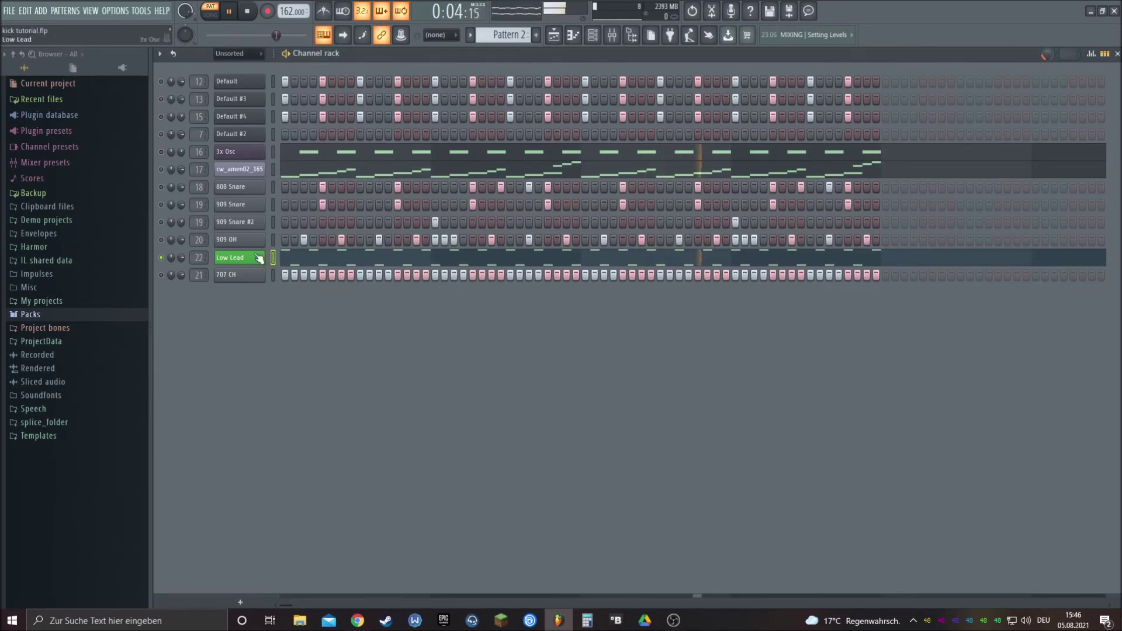
click(237, 259)
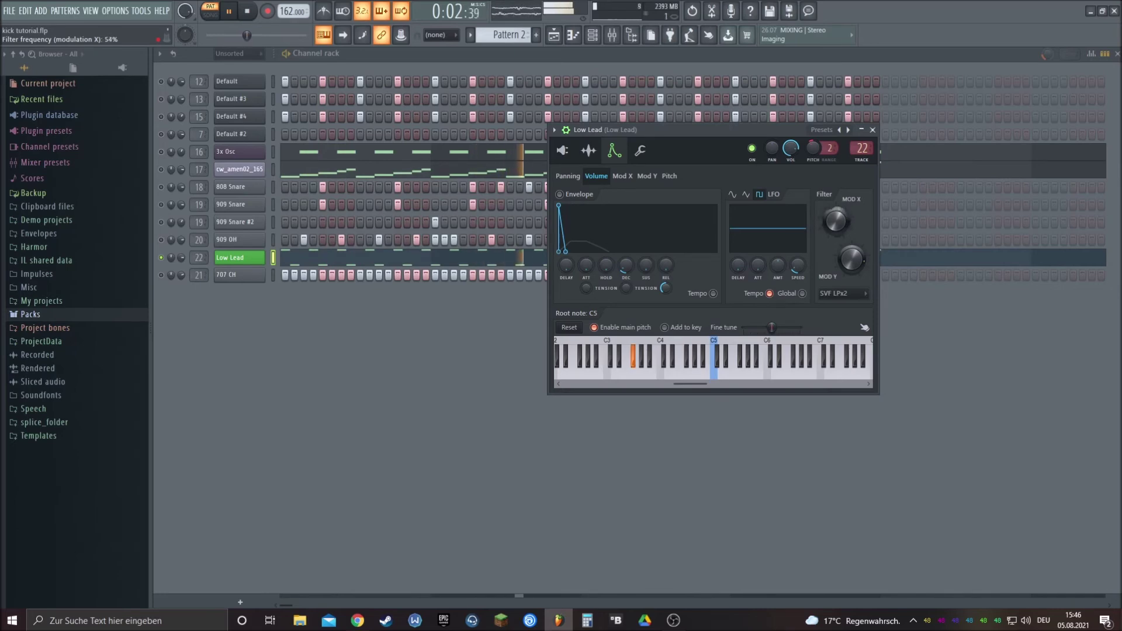
key(space)
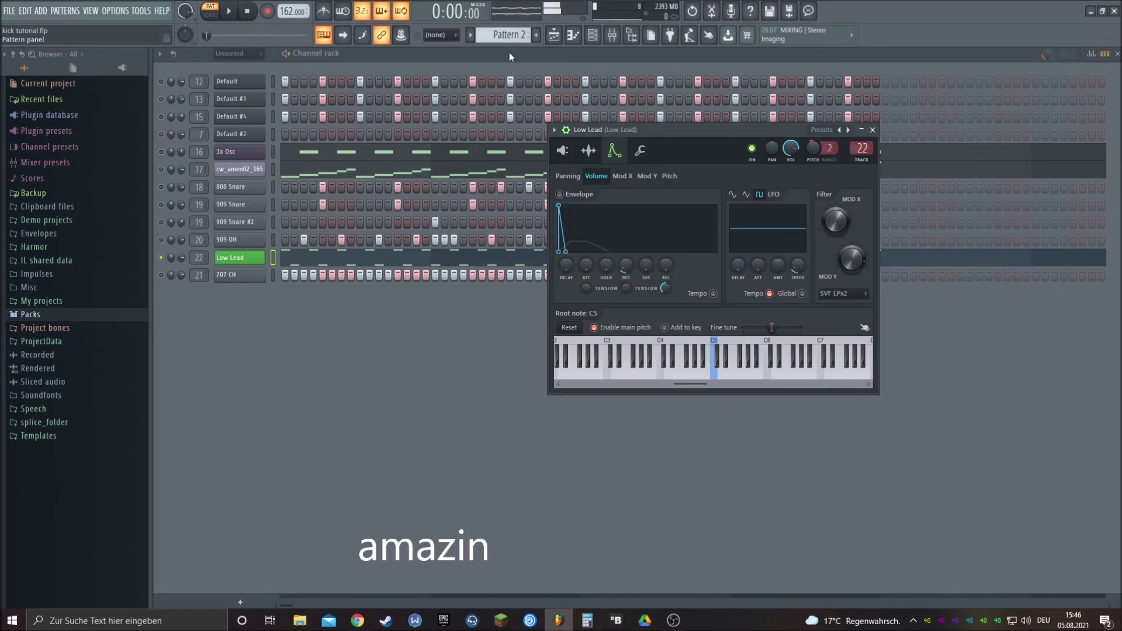
Step: Add Fruity Reeverb 2 to effect slot 4 of the Low Lead mixer track and load its Cathedral preset
click(612, 36)
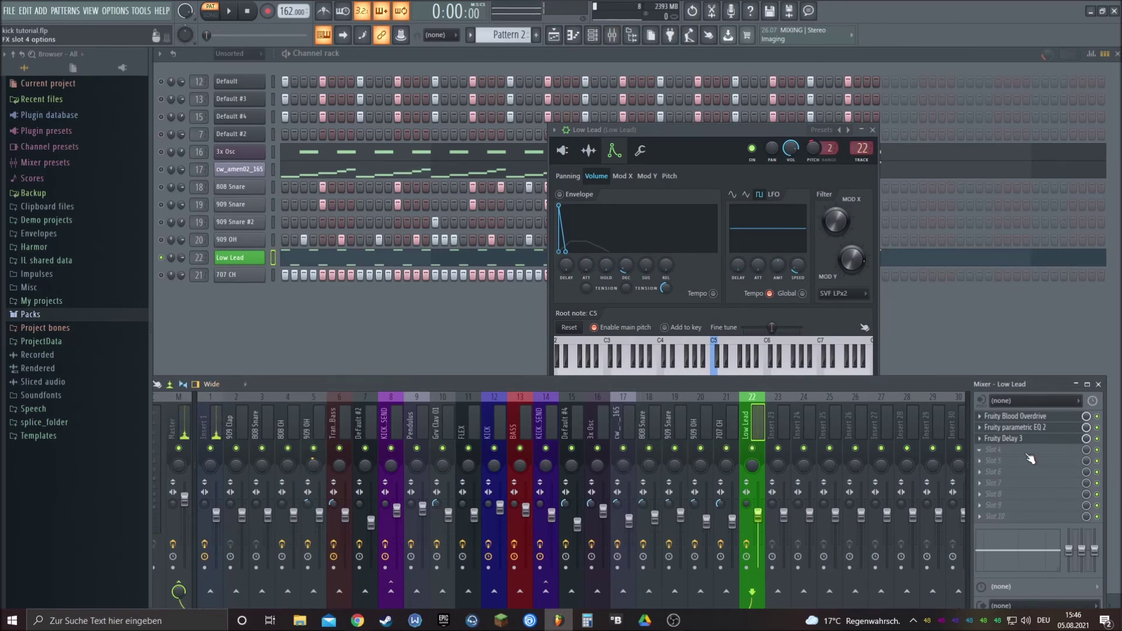
click(1000, 451)
mouse_move(1004, 342)
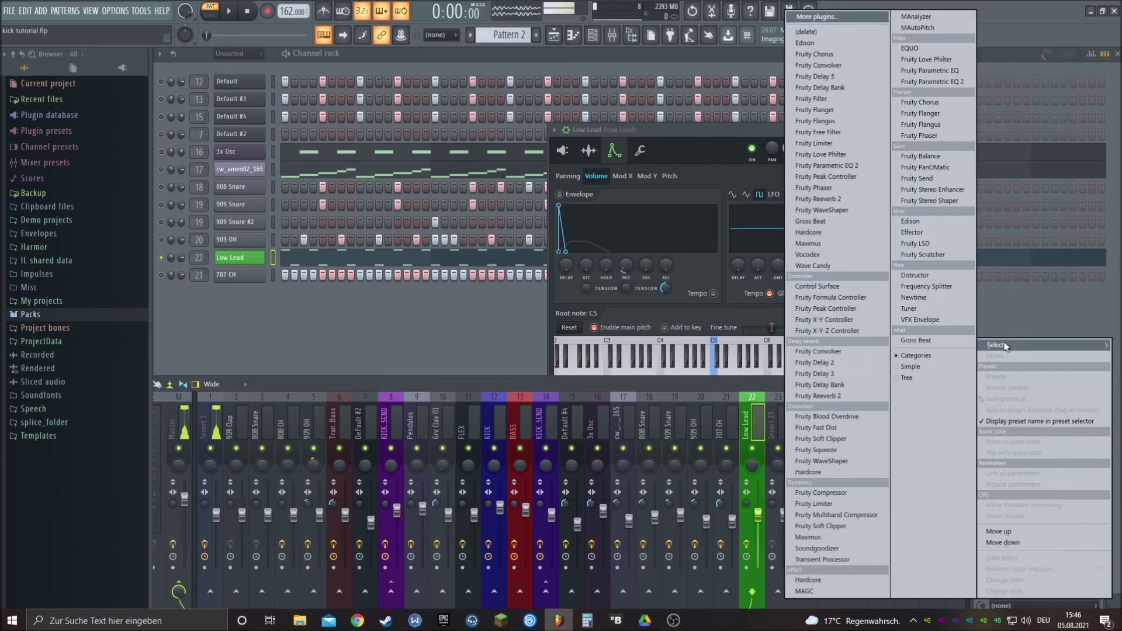
click(851, 396)
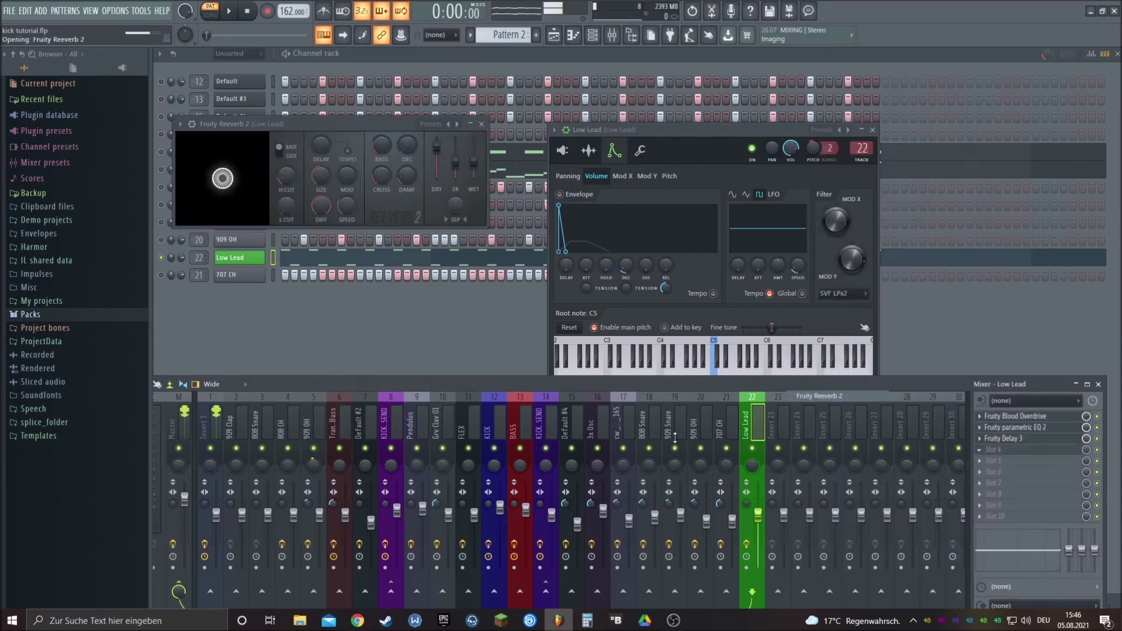
click(179, 125)
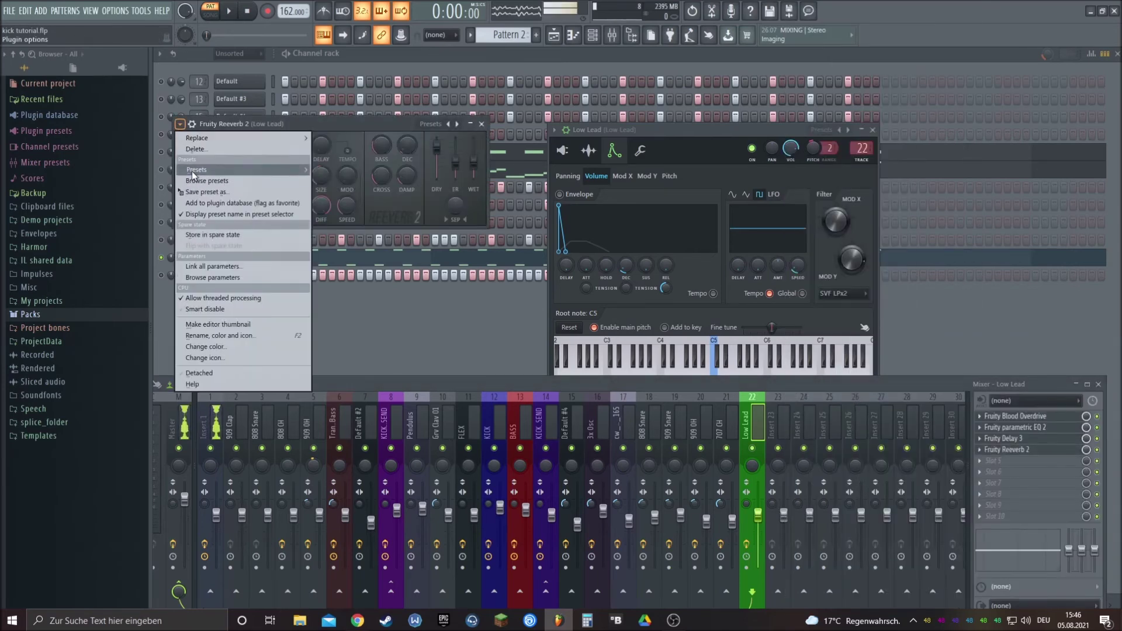
mouse_move(192, 170)
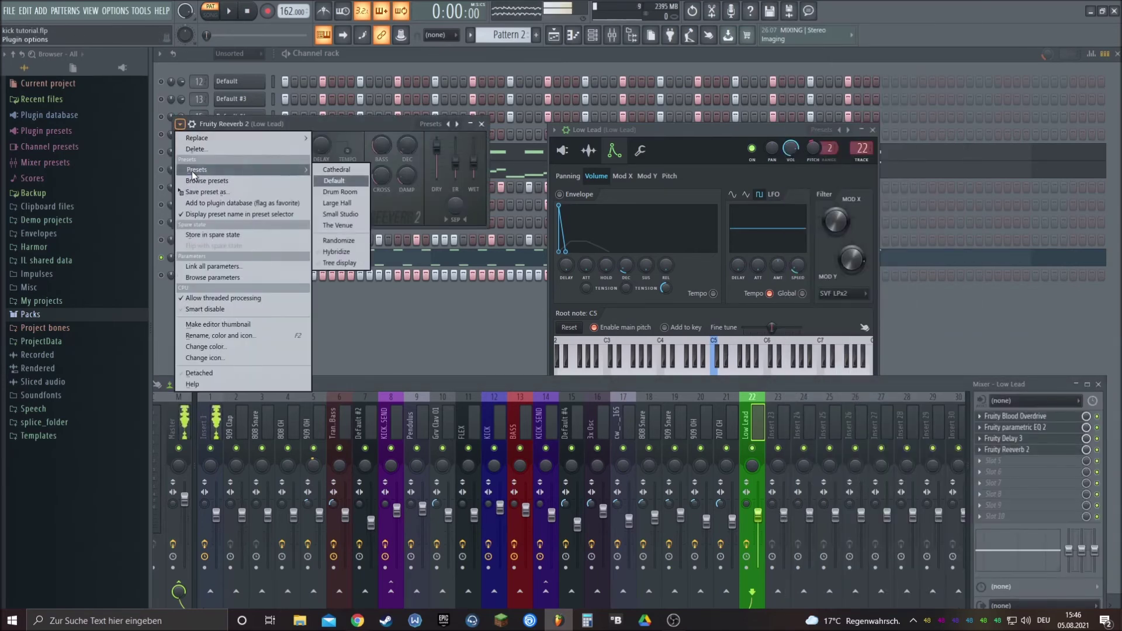
click(339, 169)
Step: Shorten the reverb's decay time to about 2.3 sec and lower its wet level, testing with filter frequency sweeps during playback
key(space)
drag(834, 227, 834, 219)
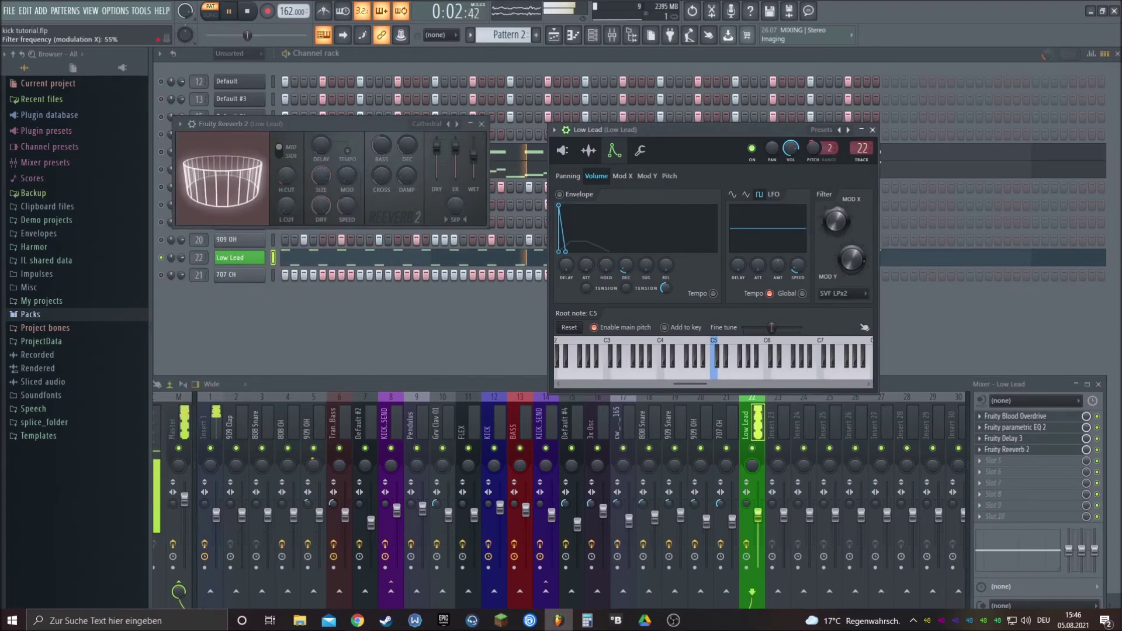
drag(408, 146, 407, 165)
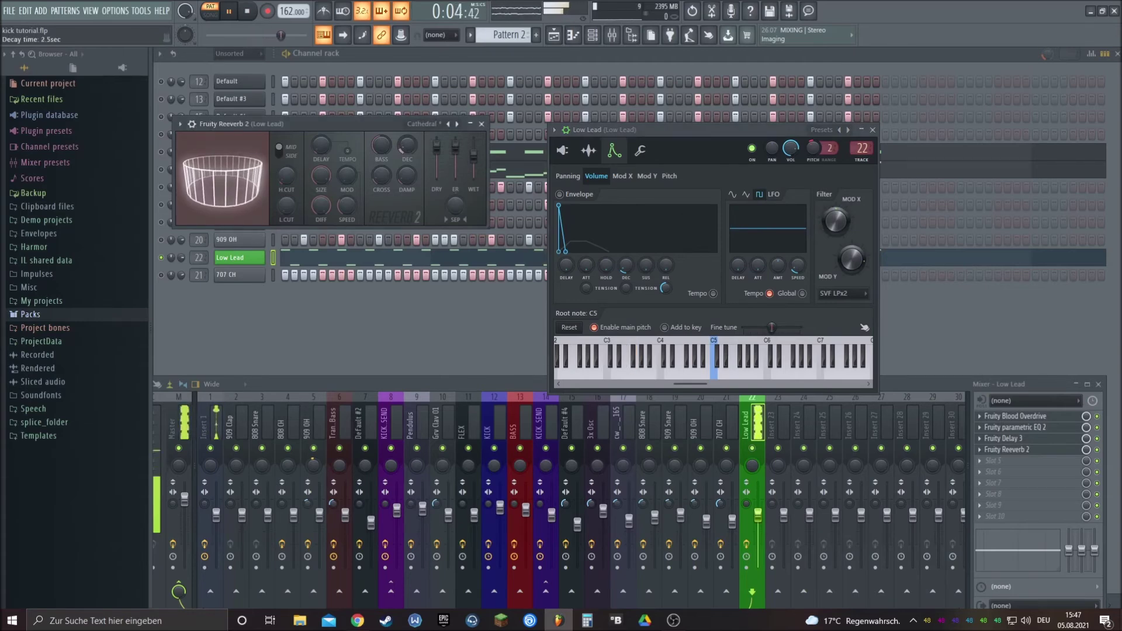
click(246, 15)
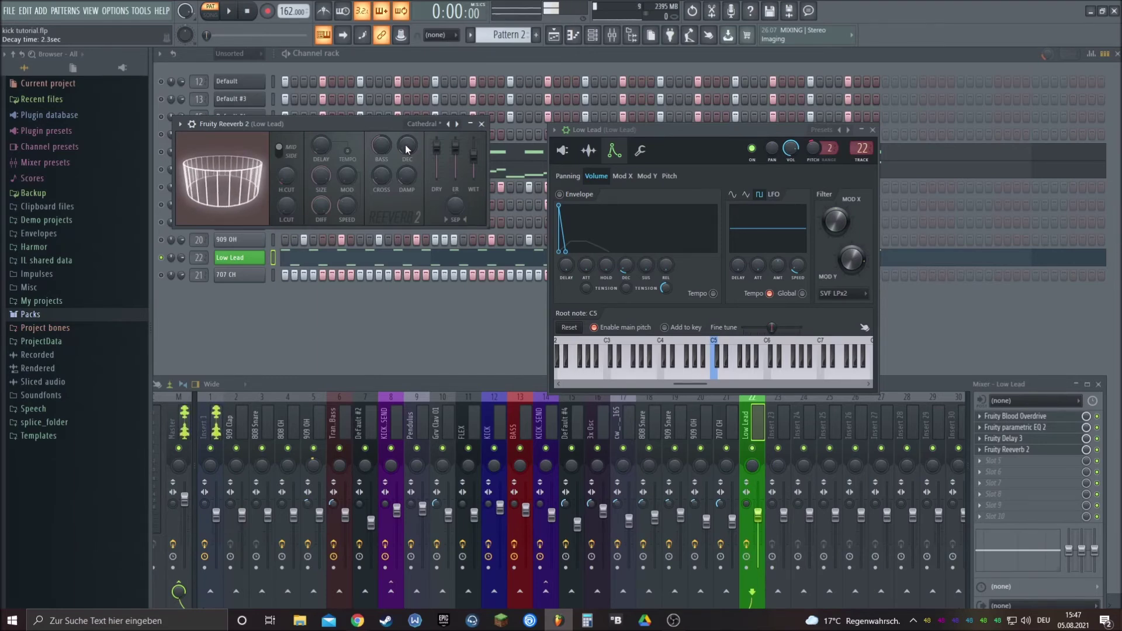
drag(473, 156, 473, 164)
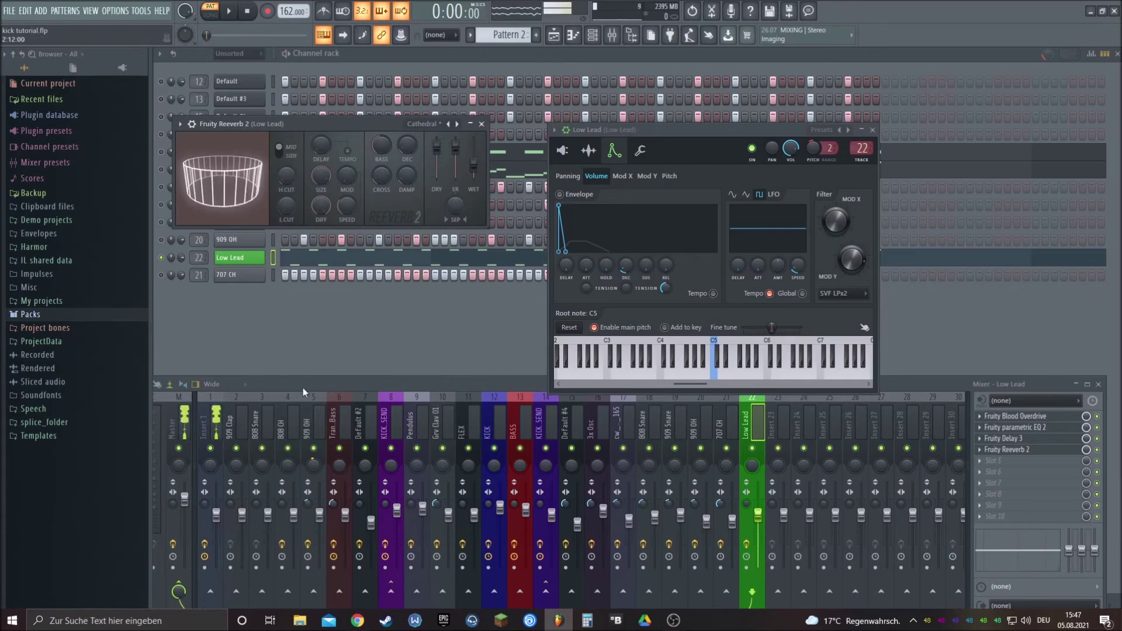
key(space)
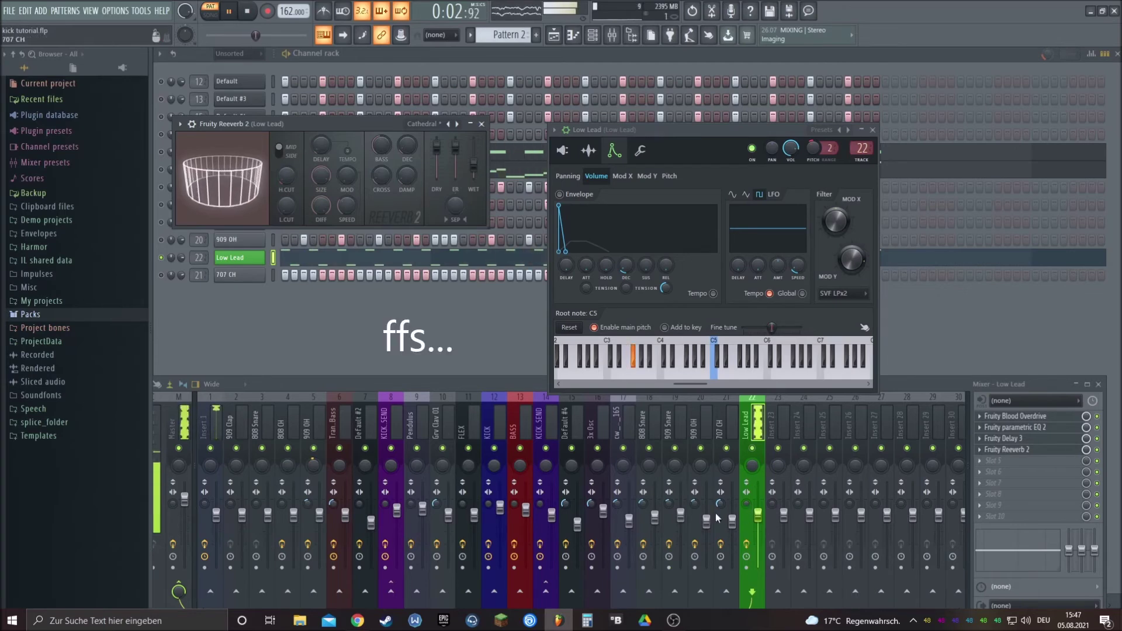
drag(844, 240, 844, 218)
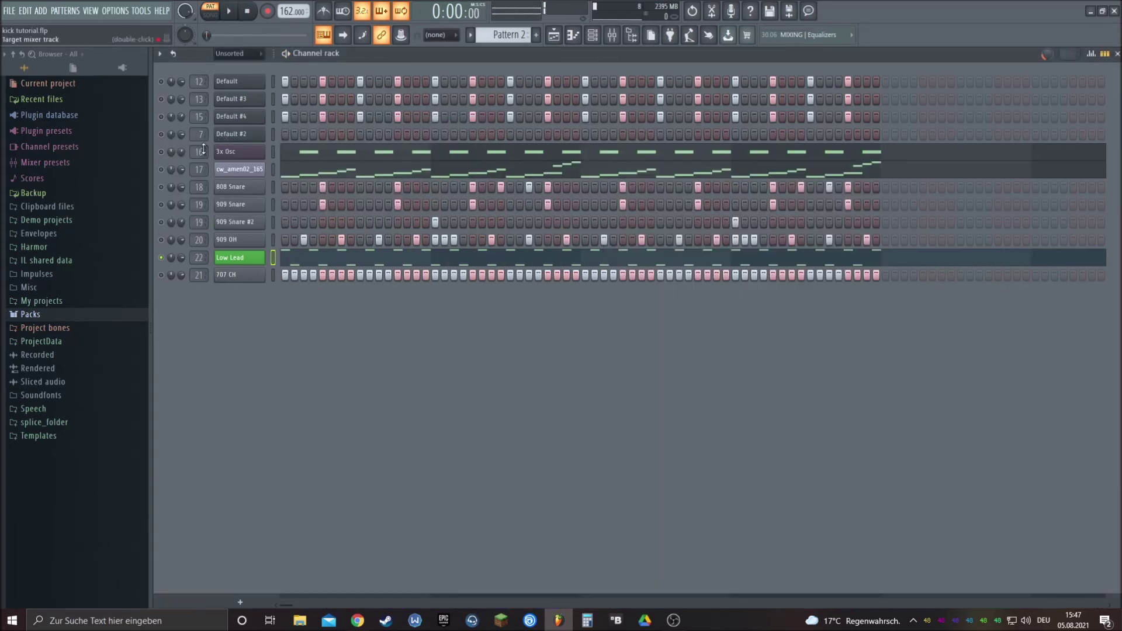
Step: Play the pattern with the Default and Default #3 channels enabled and lower the Low Lead mixer fader to about -18.4 dB
key(space)
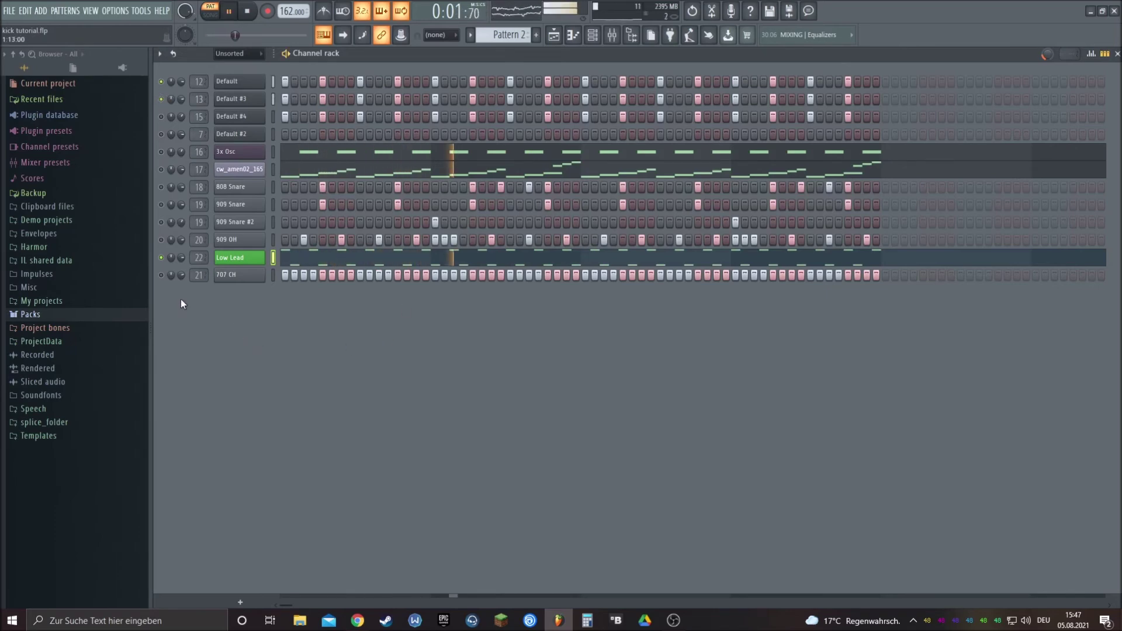
key(F9)
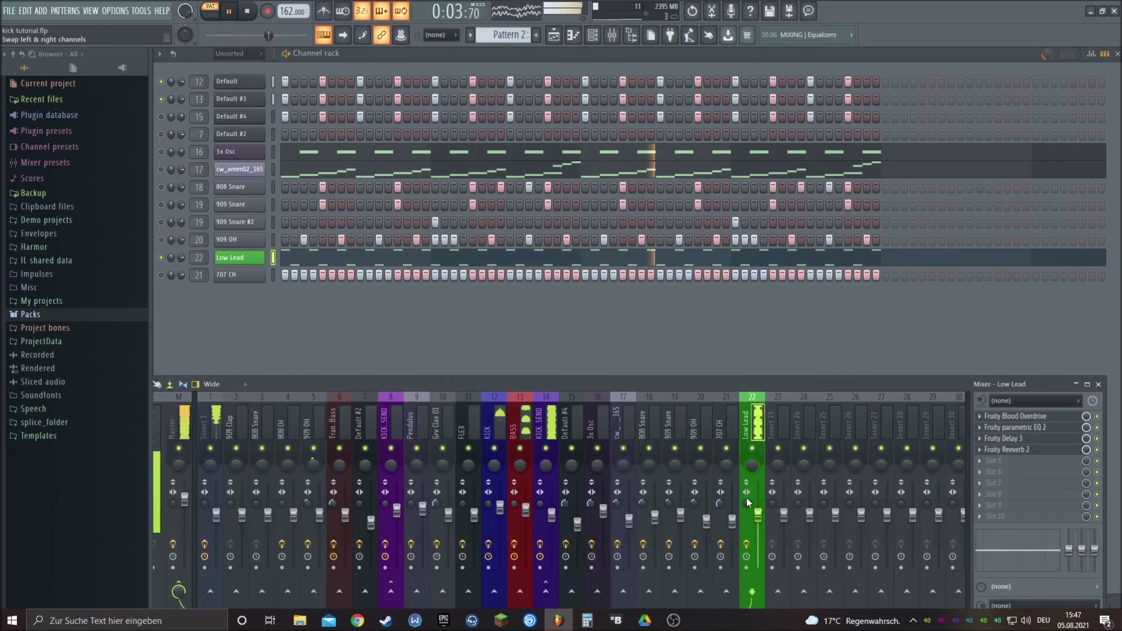
drag(757, 514, 757, 543)
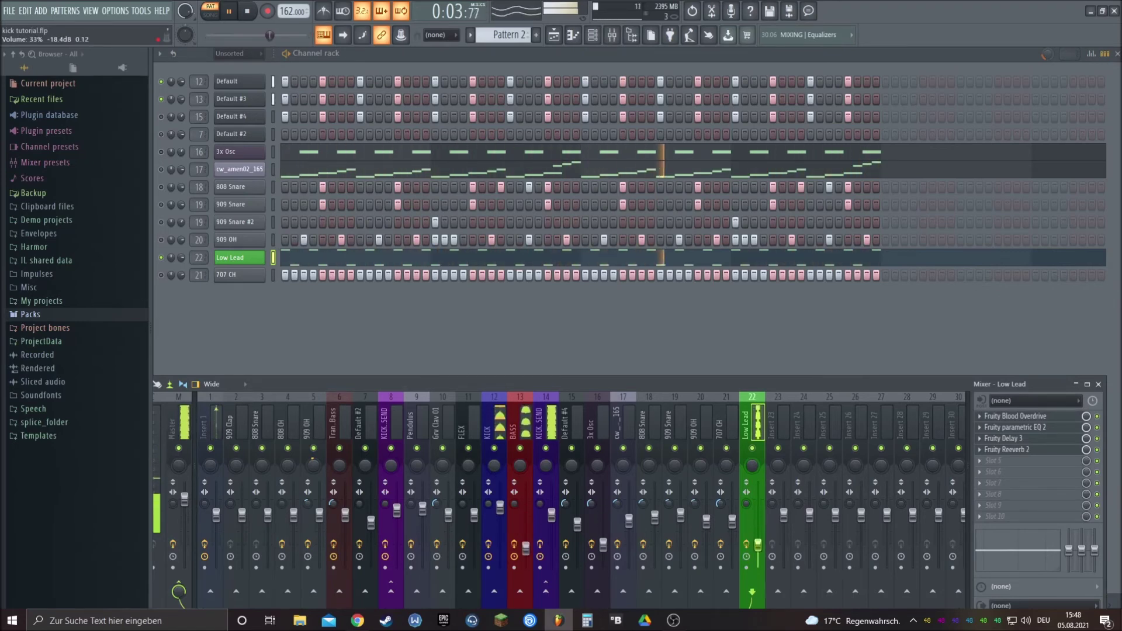
Step: Open the Low Lead channel settings and sweep the Mod X filter frequency through about 84% during playback
click(233, 257)
drag(836, 222, 836, 228)
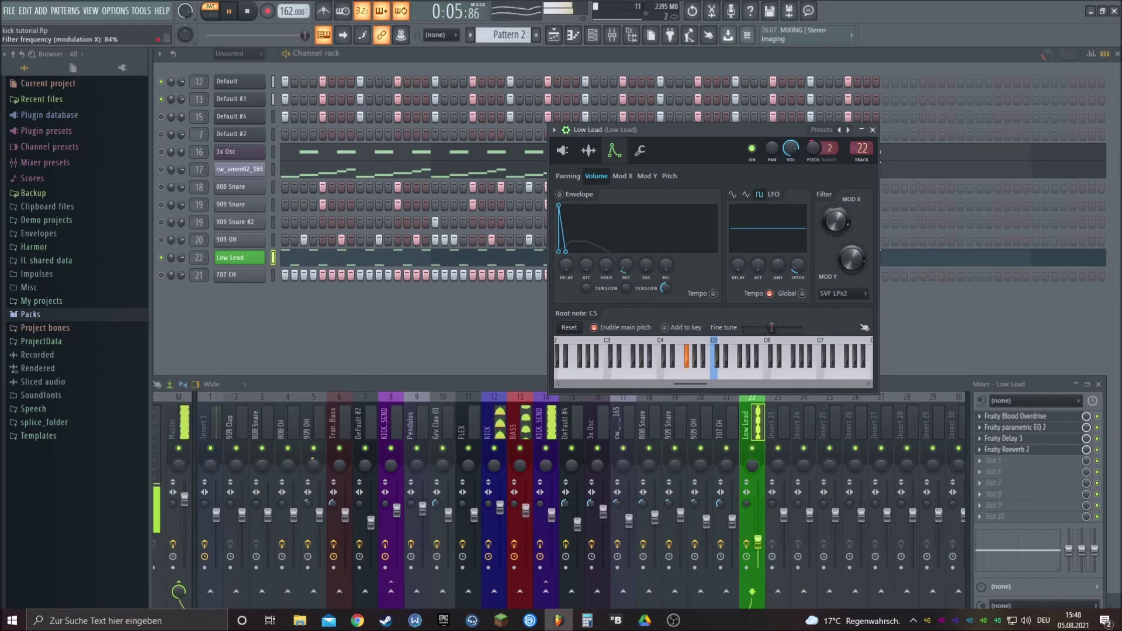
Step: Lower the Low Lead Mod X filter frequency to about 54%, raise it to 77%, and bring in the snare and 909 OH channels
drag(837, 222, 837, 251)
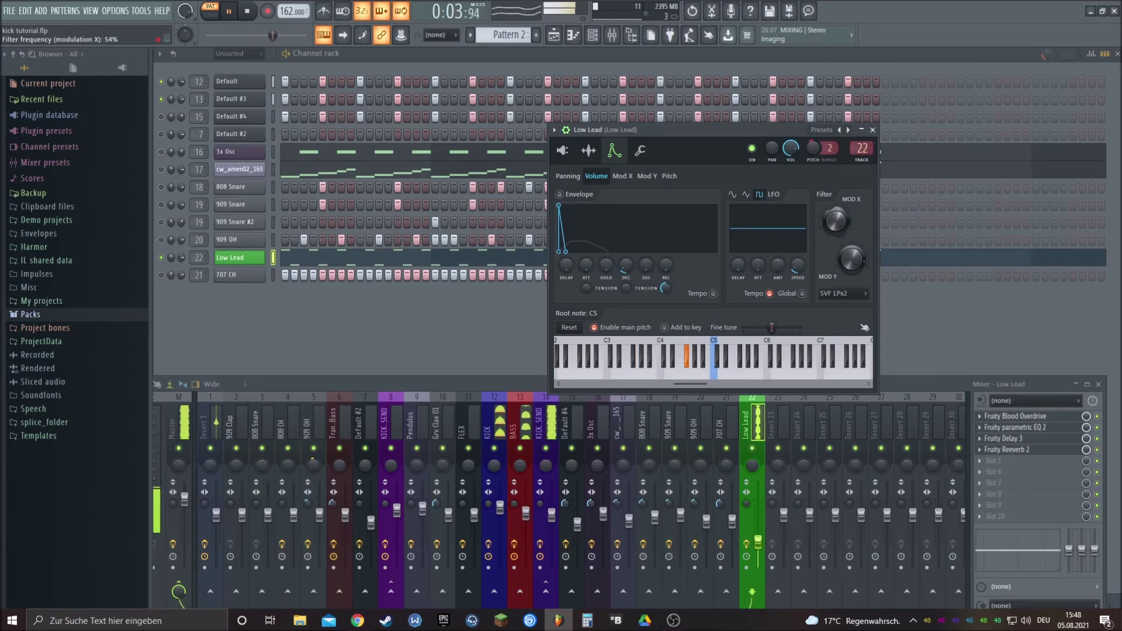
key(F12)
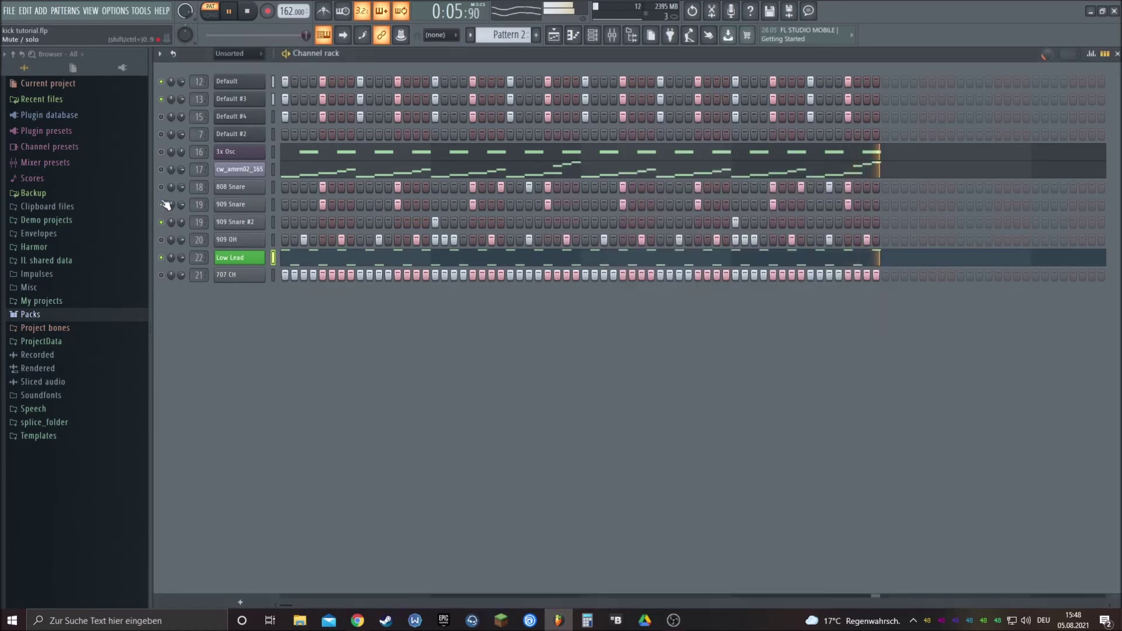
click(244, 249)
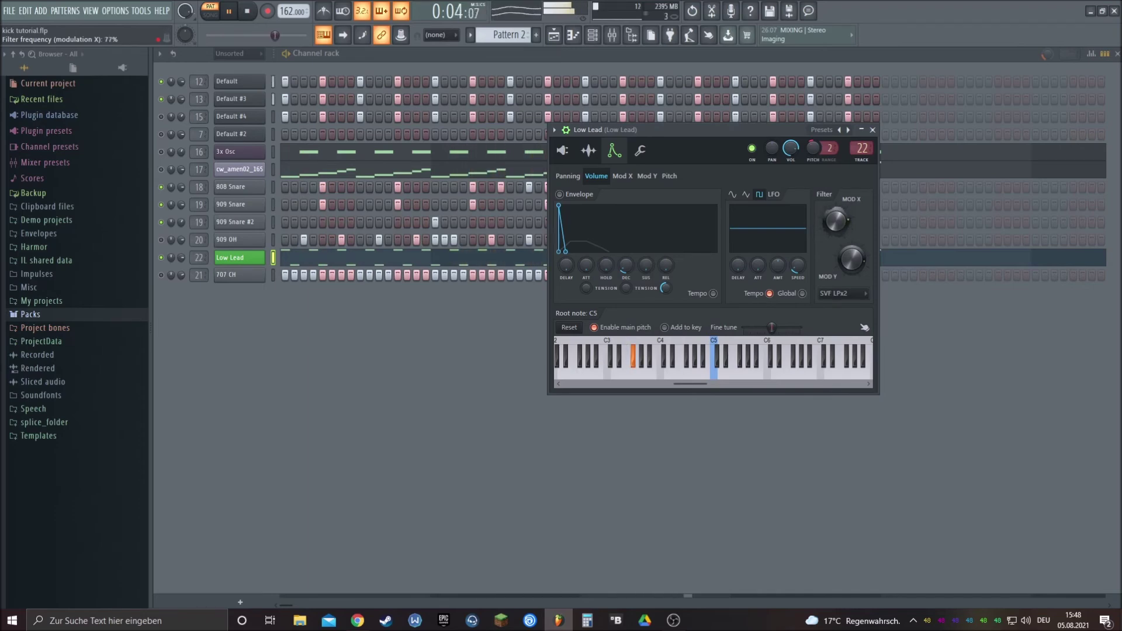
click(162, 240)
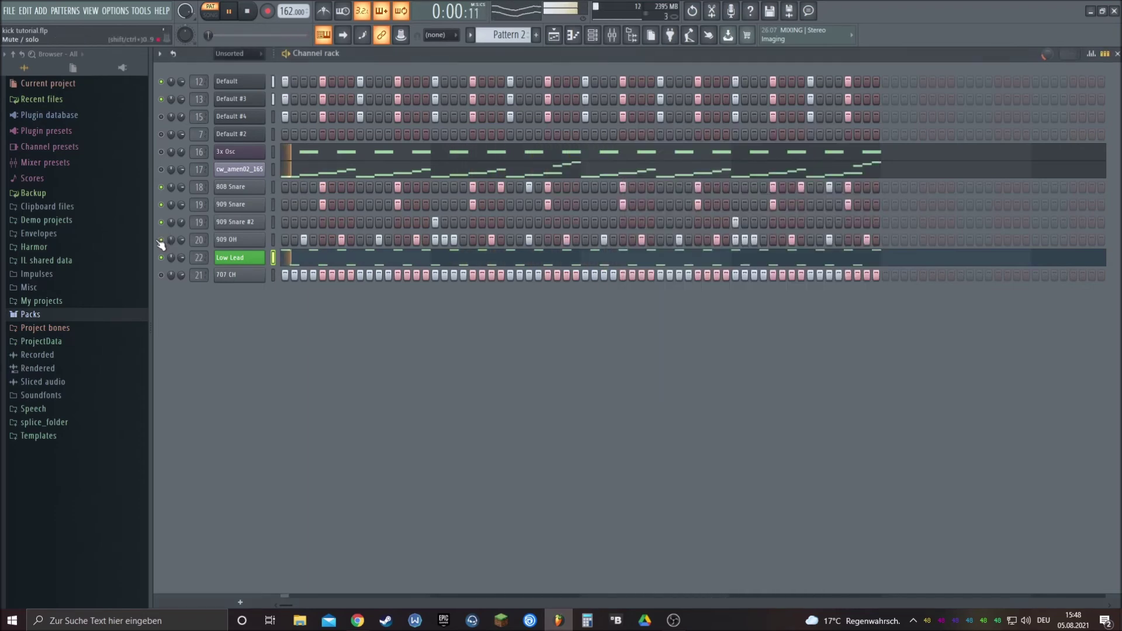
Step: Raise the Low Lead Mod X envelope amount slightly and bring the filter frequency to about 61%
click(243, 258)
mouse_move(832, 227)
mouse_down()
mouse_move(833, 200)
mouse_move(833, 224)
mouse_up()
click(622, 176)
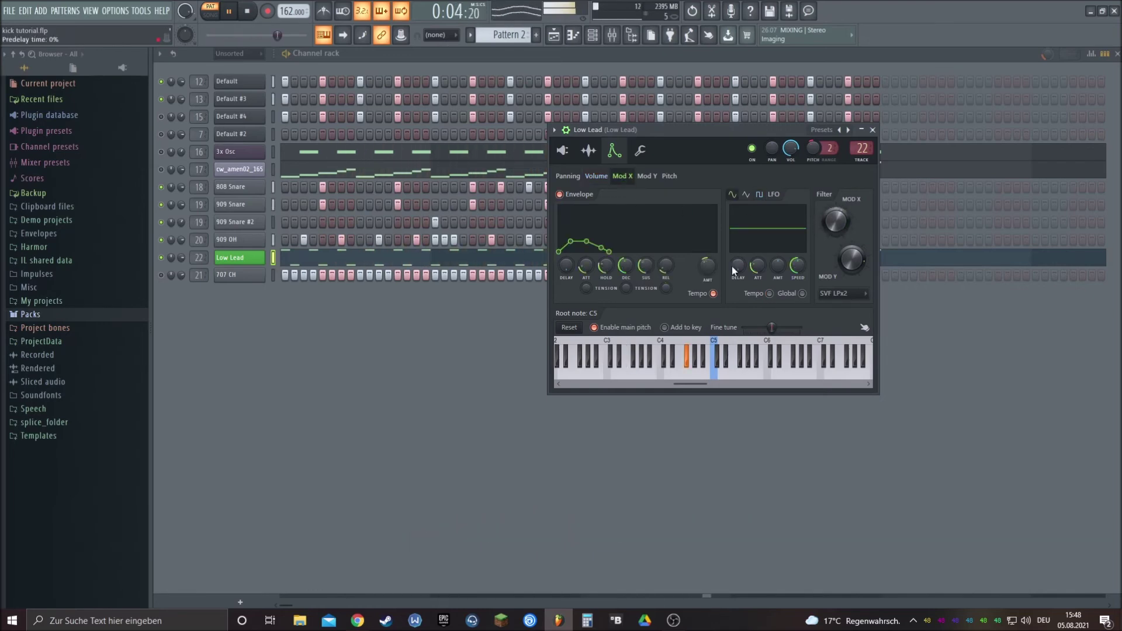
drag(707, 266, 707, 260)
drag(836, 221, 836, 224)
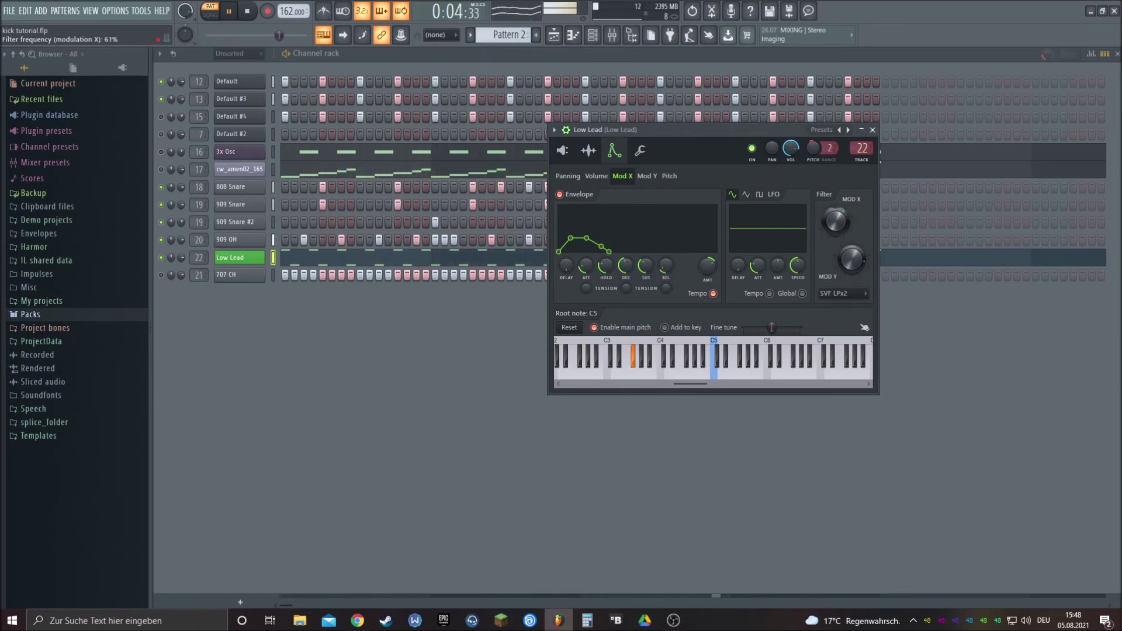
Step: Sweep the Low Lead filter frequency up to about 66% and down to about 33% during playback
click(239, 259)
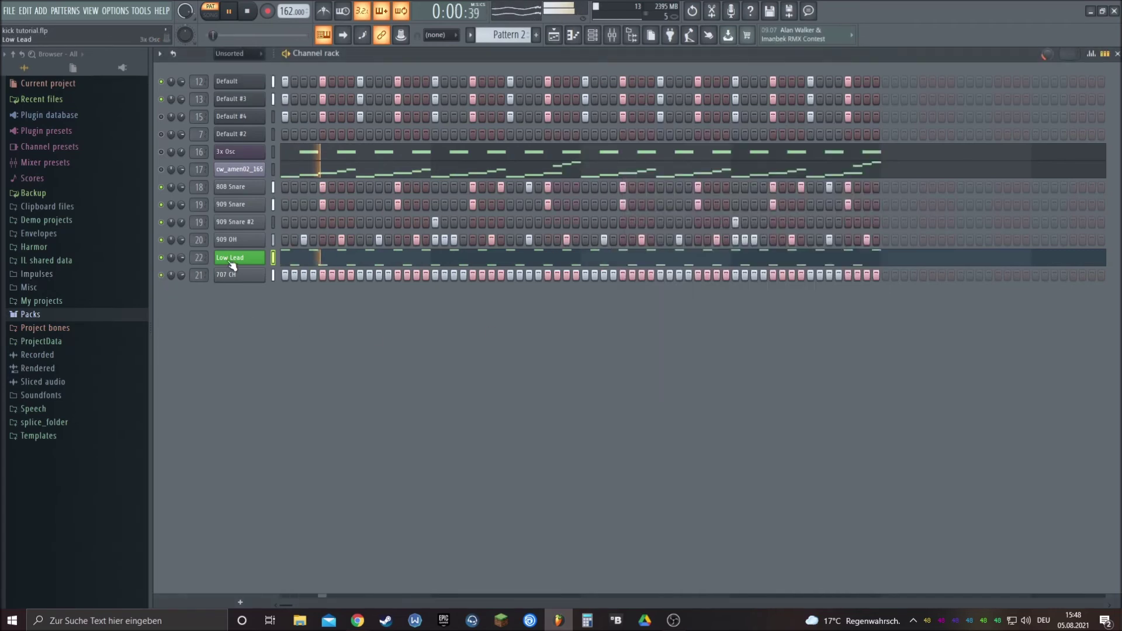
click(240, 257)
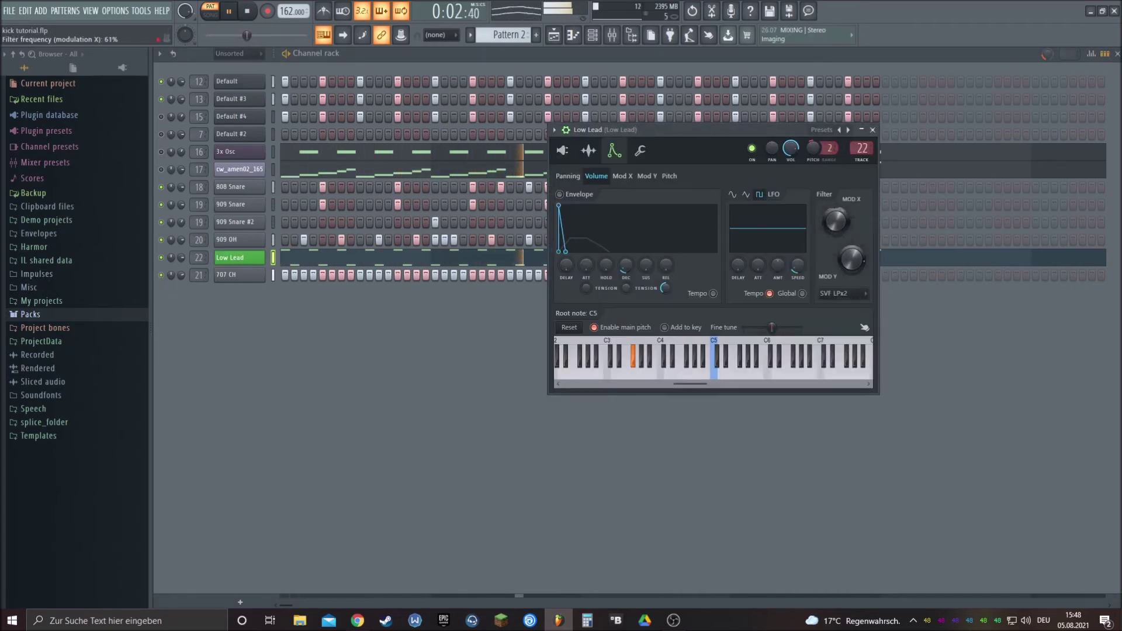
drag(836, 221, 836, 214)
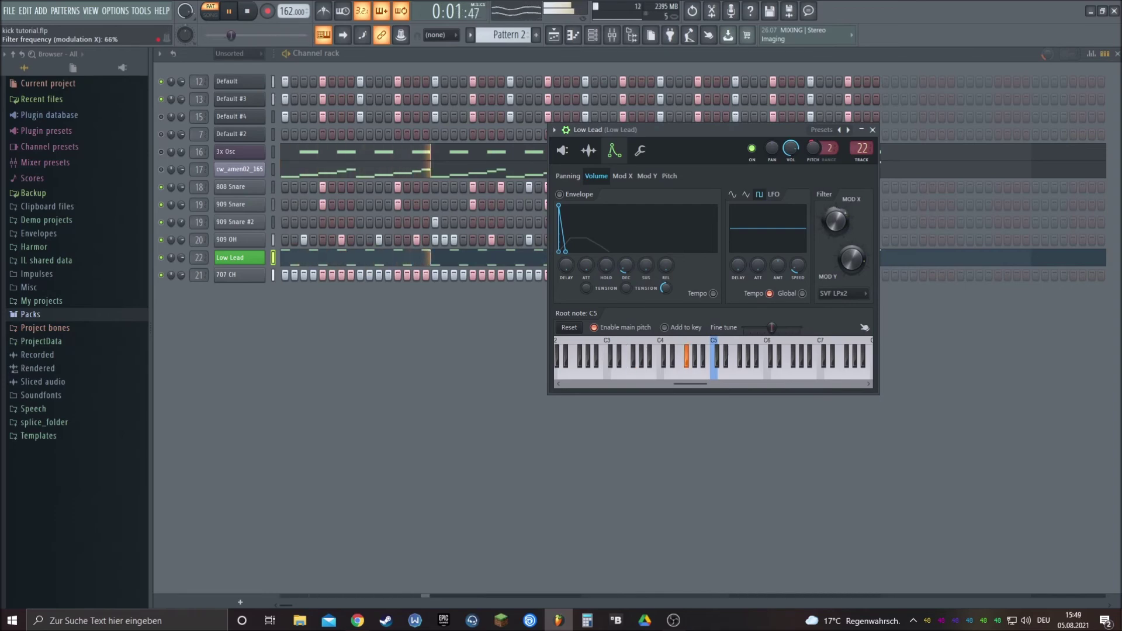
drag(836, 221, 836, 237)
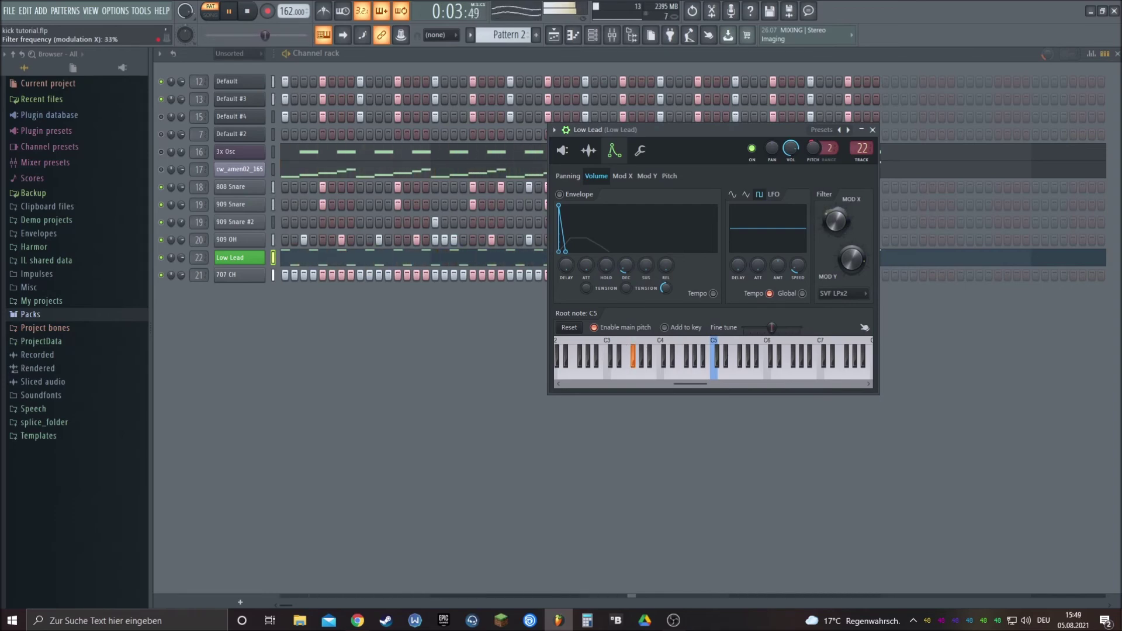
Step: Reduce playback to the Default, Default #3 and Low Lead channels and lower the Low Lead Mod X envelope amount
right_click(161, 258)
click(169, 262)
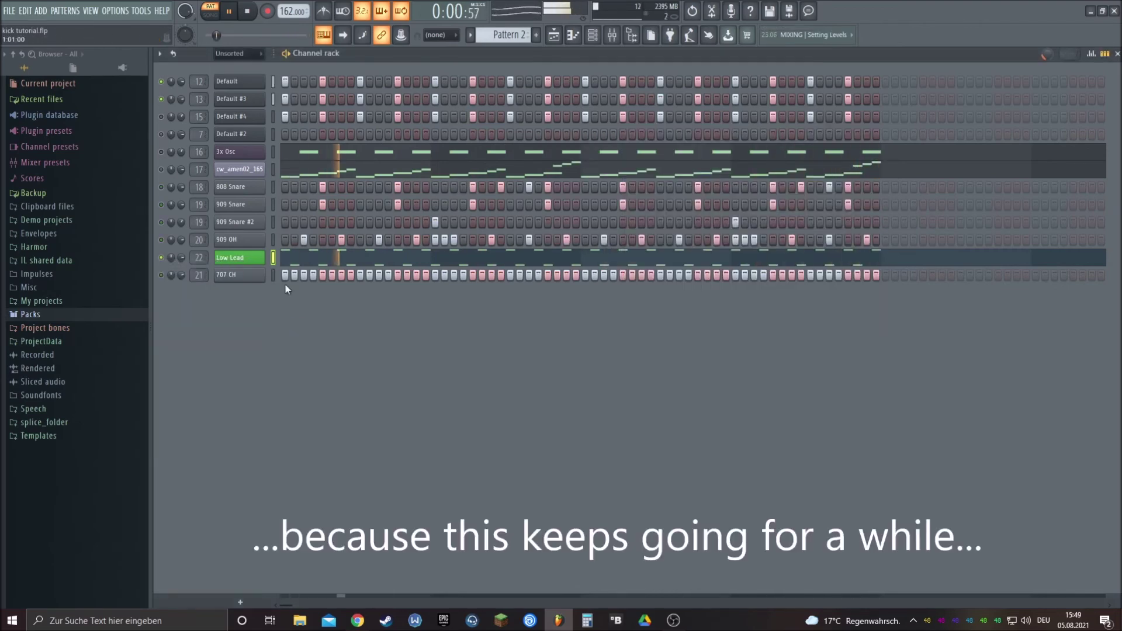
click(245, 259)
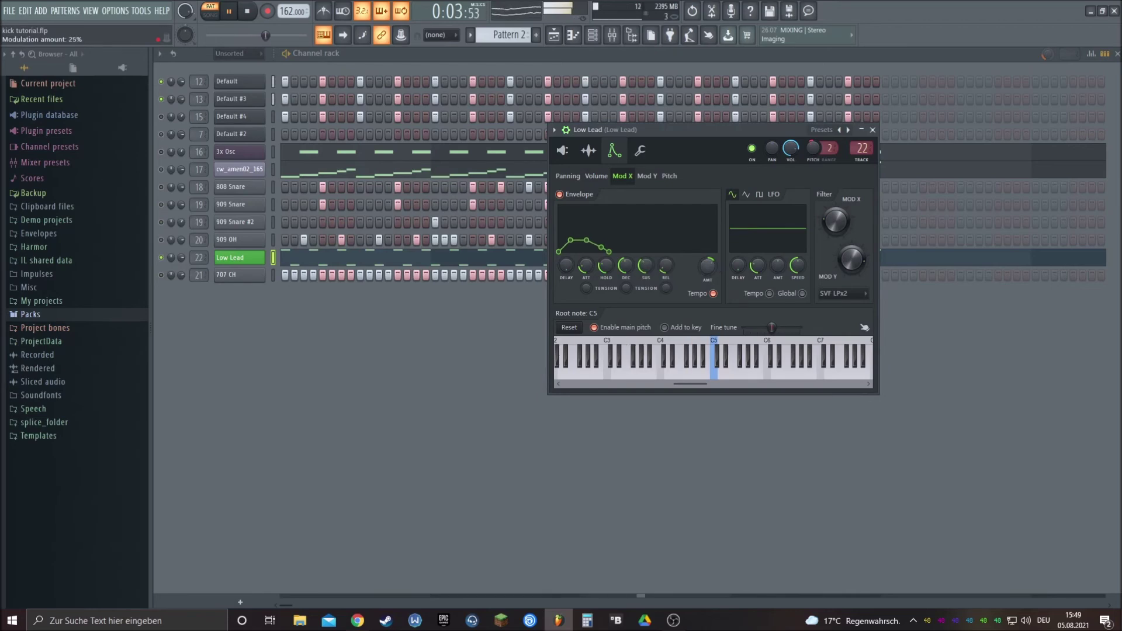
drag(708, 267, 707, 290)
Step: Bring back the 909 OH, 909 Snare #2 and 808 Snare channels, checking the 909 OH sample settings
click(162, 240)
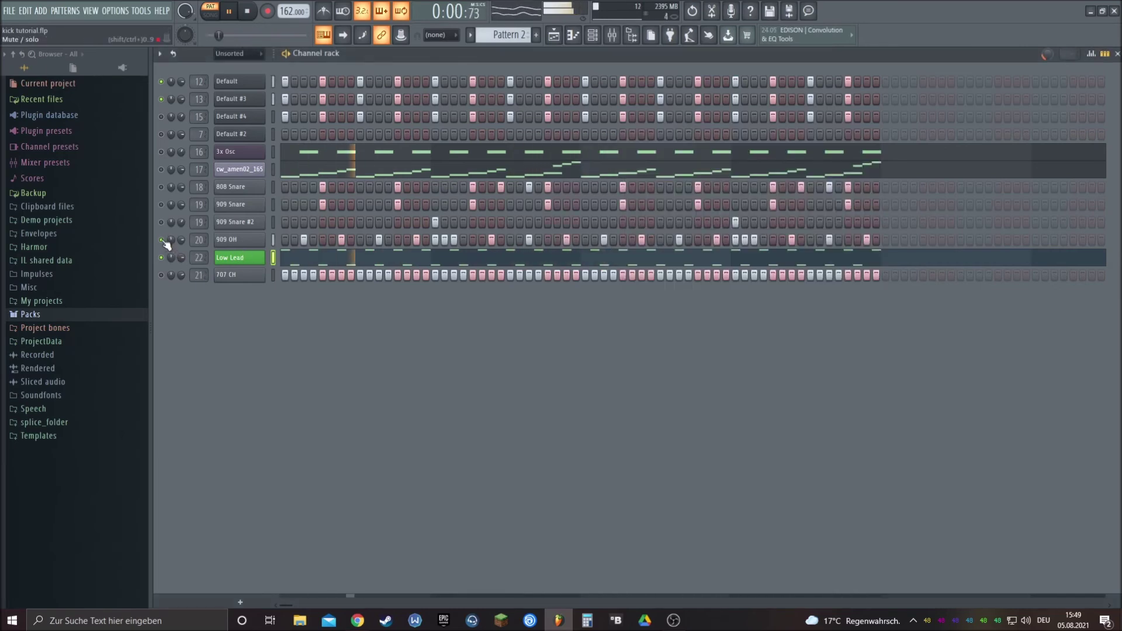
click(231, 239)
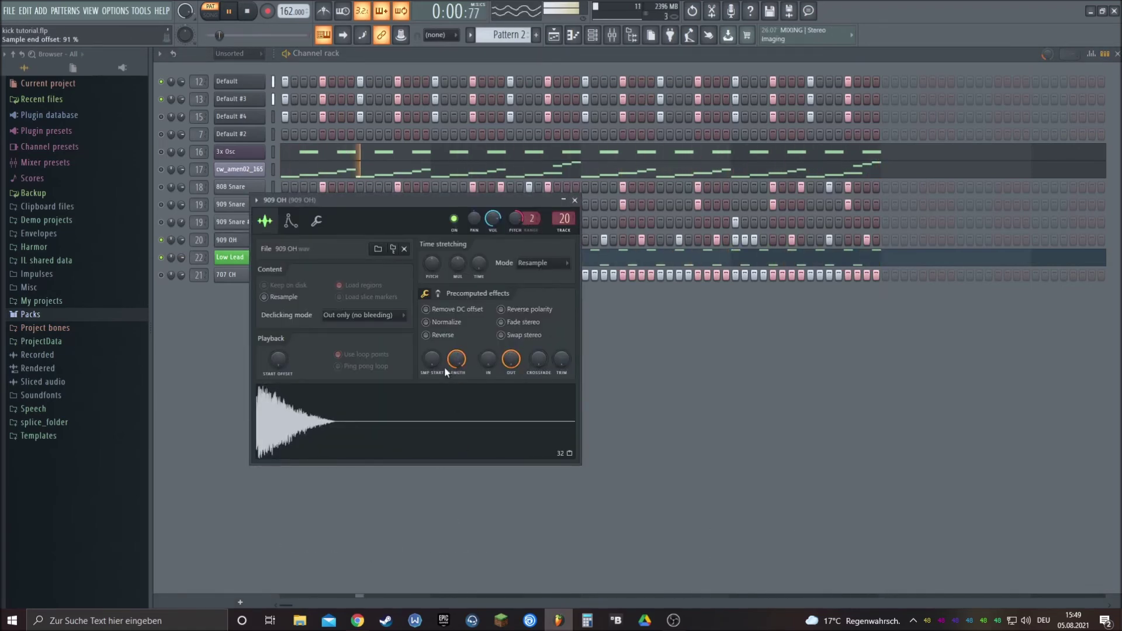
click(737, 384)
click(224, 255)
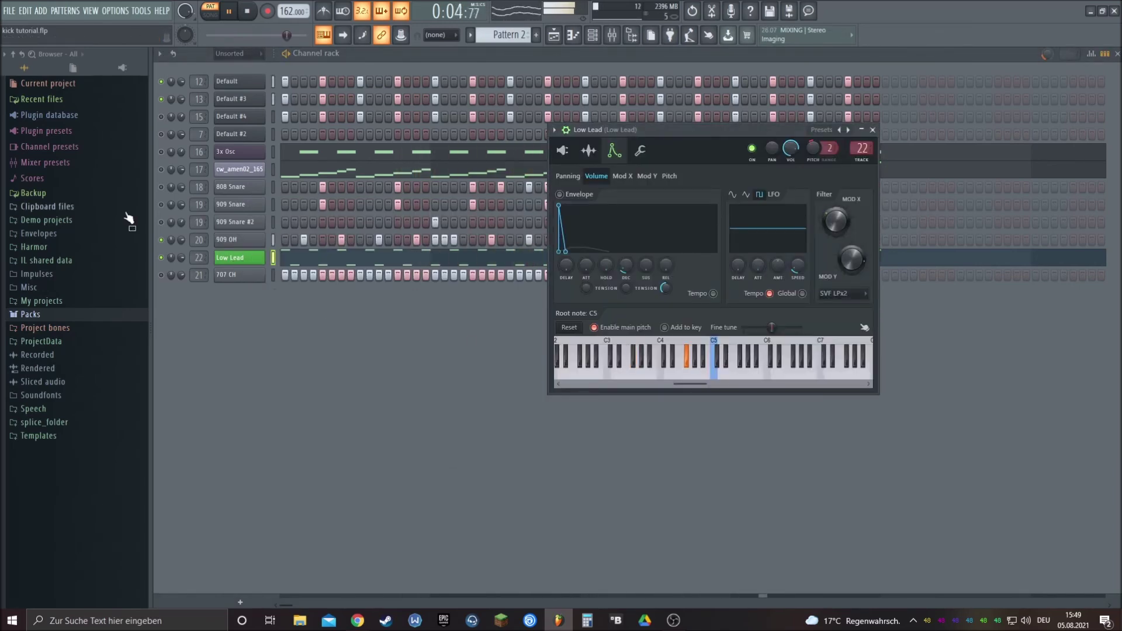
click(161, 222)
click(162, 187)
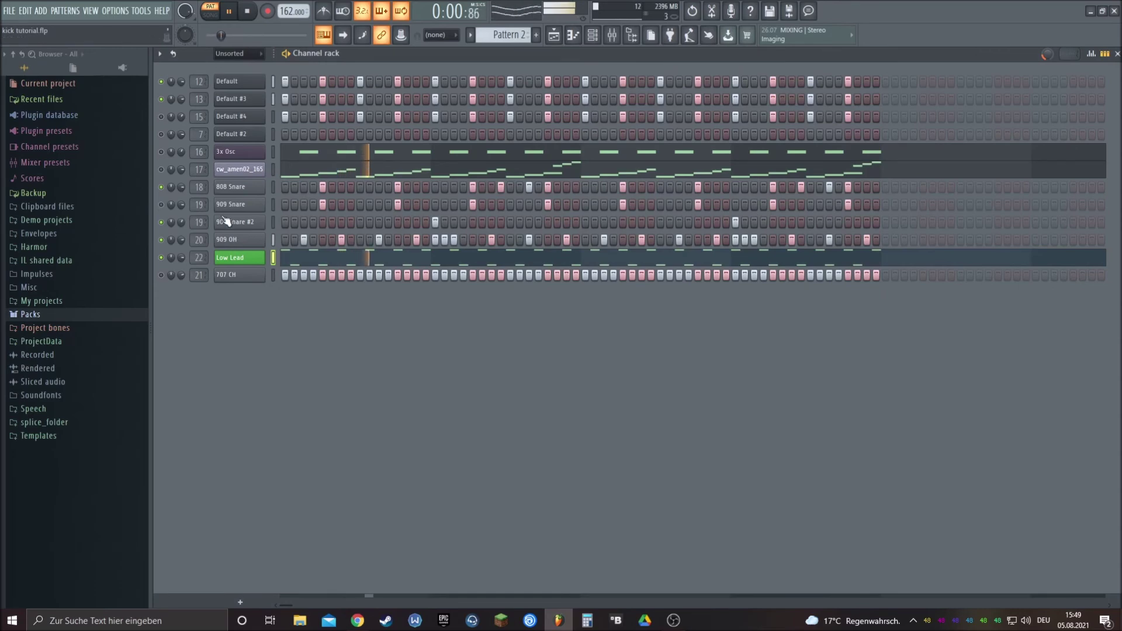
Step: Raise the Low Lead filter frequency through about 36% while the kick, bass, snare and open hat play
click(234, 257)
drag(846, 225, 846, 220)
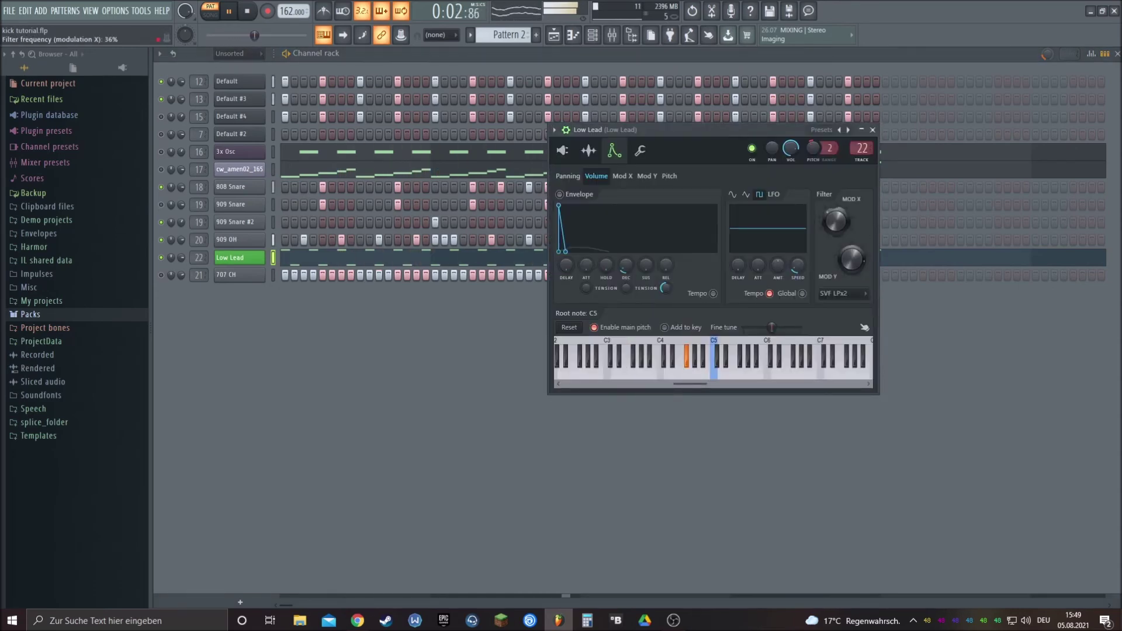
drag(844, 221, 844, 203)
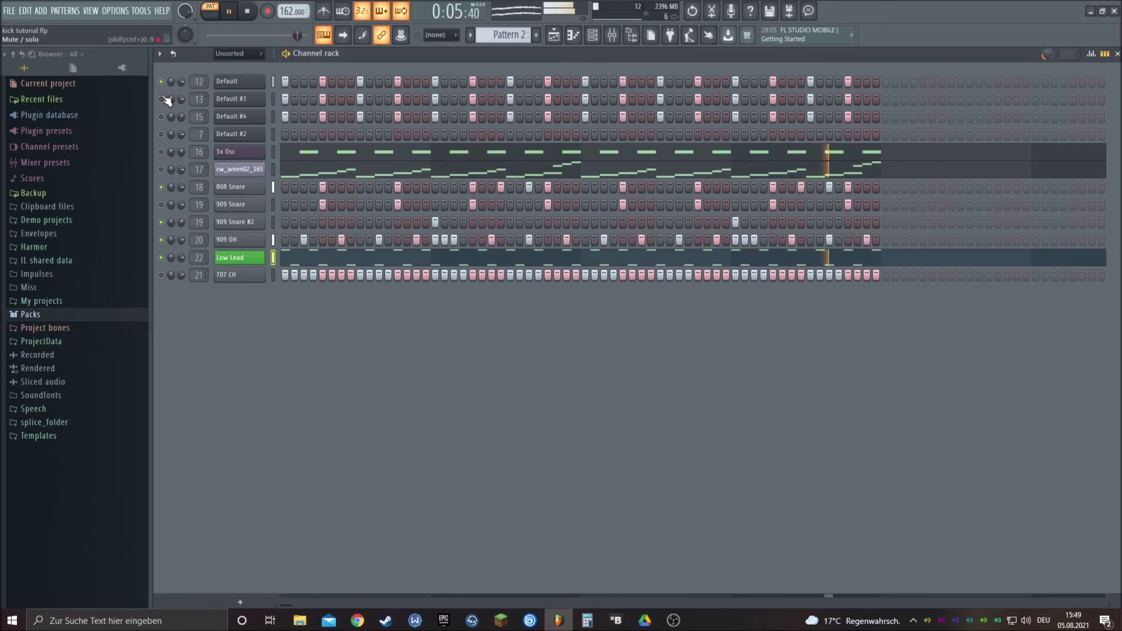
Step: Sweep the Low Lead filter frequency through about 88% up to 100% with the full drum pattern playing
click(251, 241)
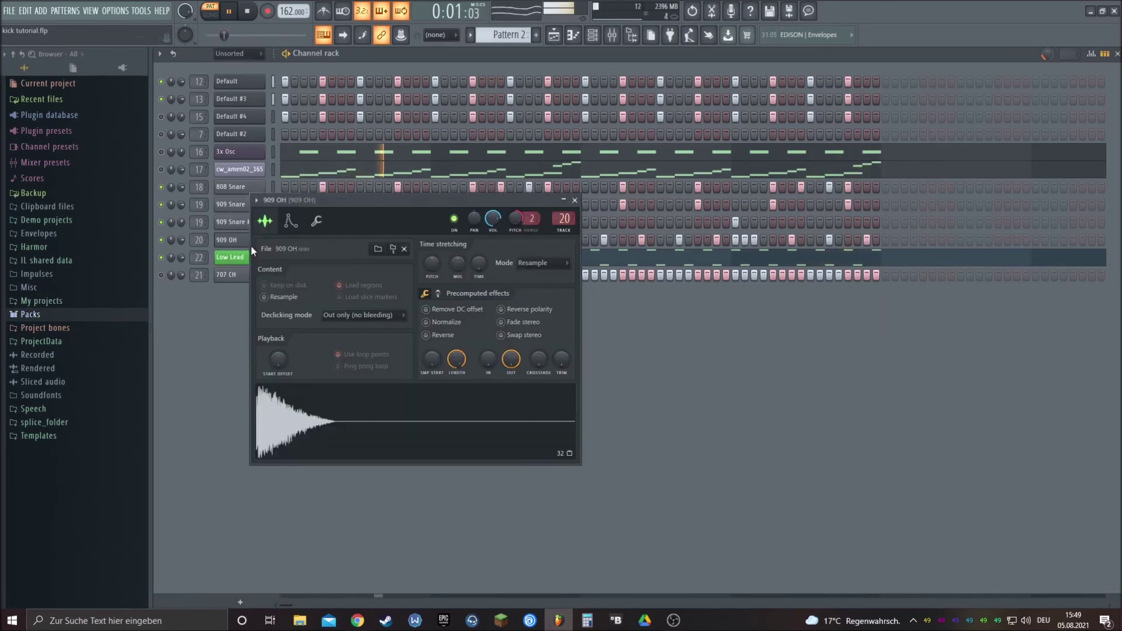
click(245, 258)
drag(836, 221, 836, 206)
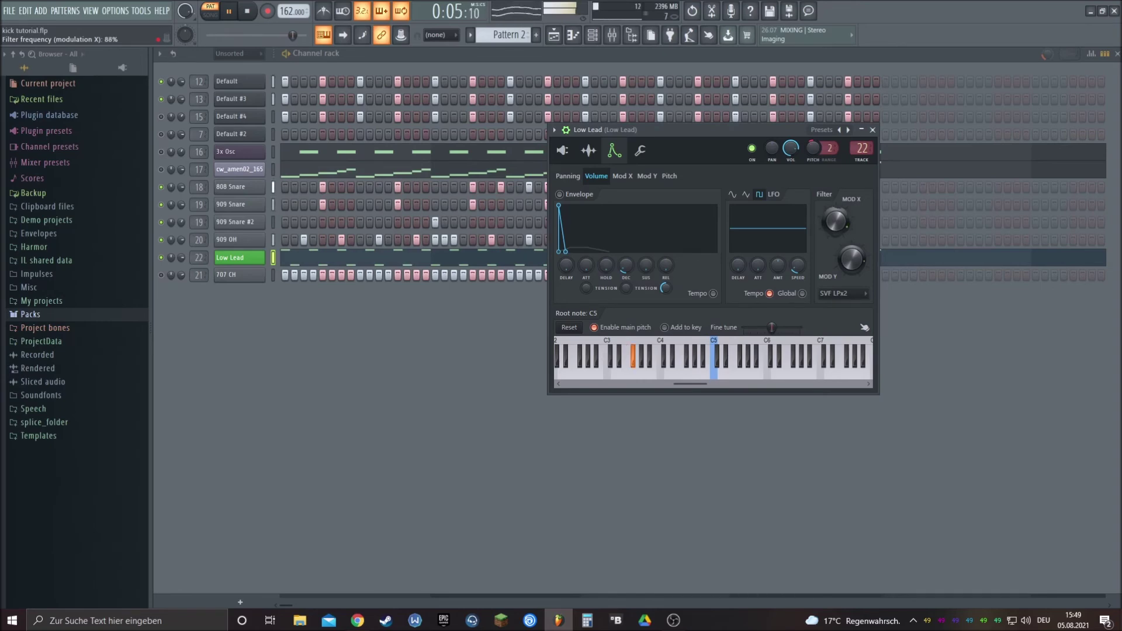
click(240, 257)
click(240, 260)
drag(836, 221, 836, 218)
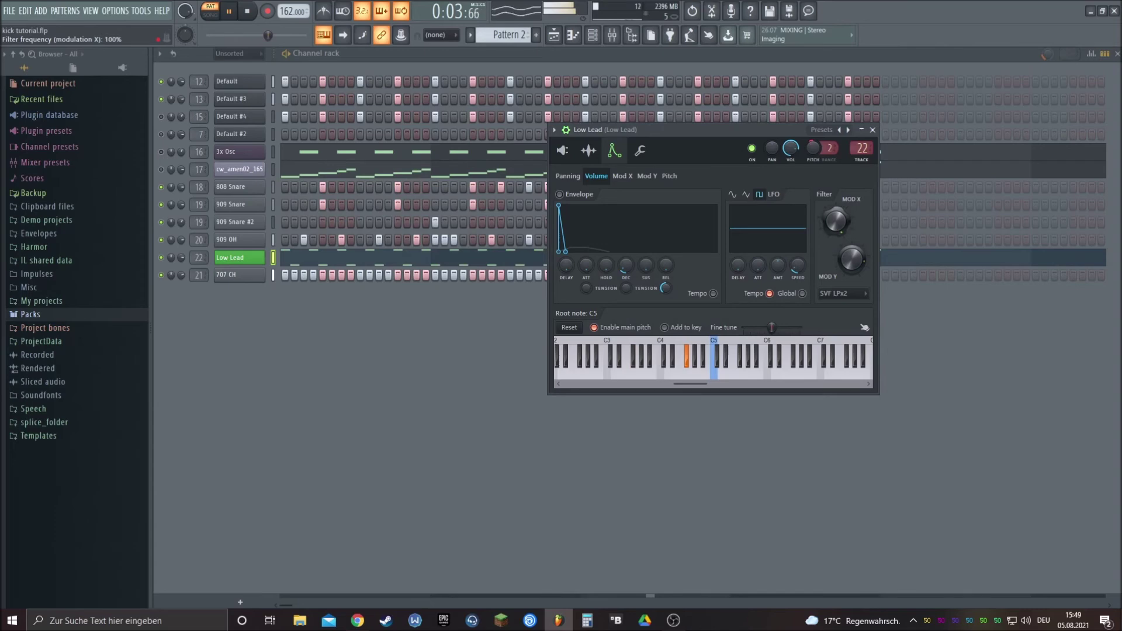
Step: Mute the other channels so only Default, Default #3, cw_amen02_165 and Low Lead play
click(161, 82)
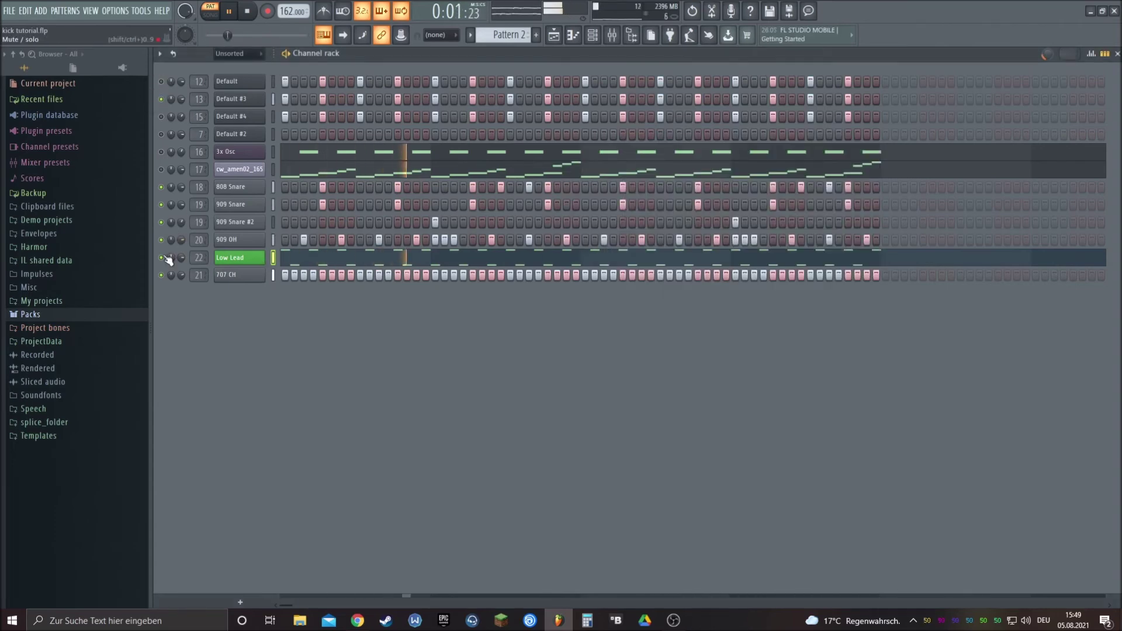
right_click(168, 259)
click(178, 261)
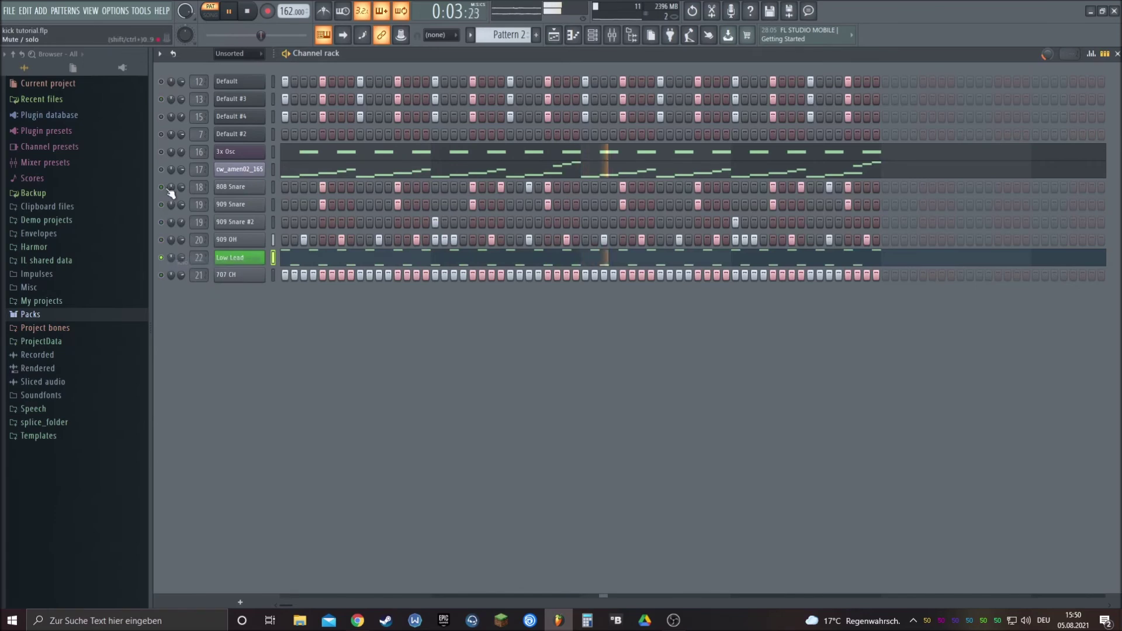
click(162, 170)
click(161, 82)
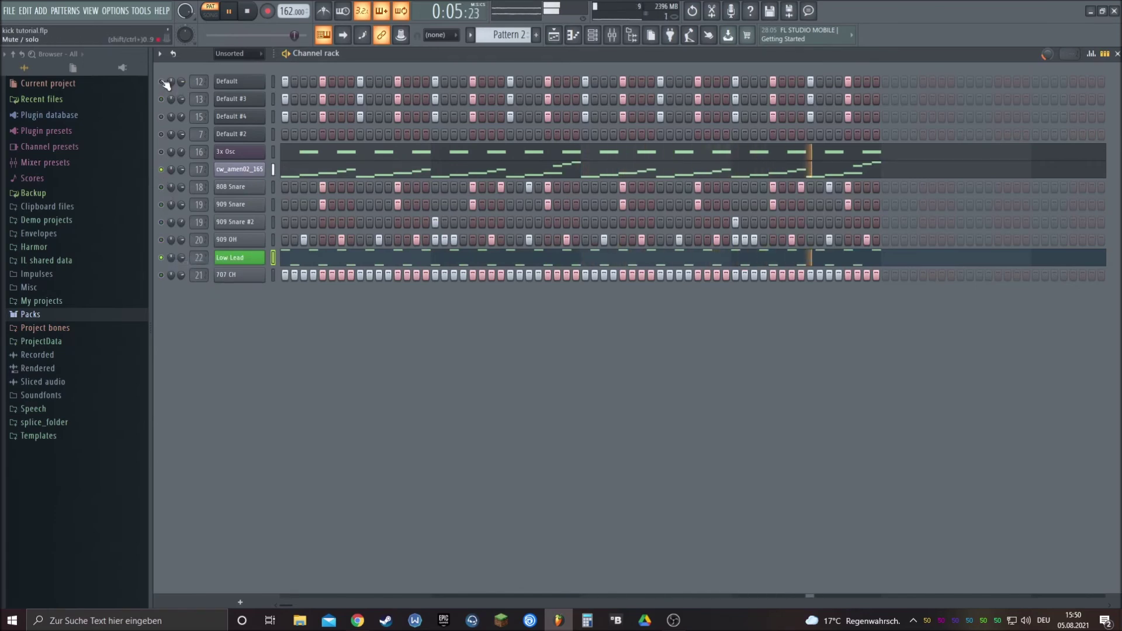
click(162, 99)
Step: Bring the Low Lead filter frequency to about 41%, add a Default step at bar 4, step 11, and stop playback
click(250, 258)
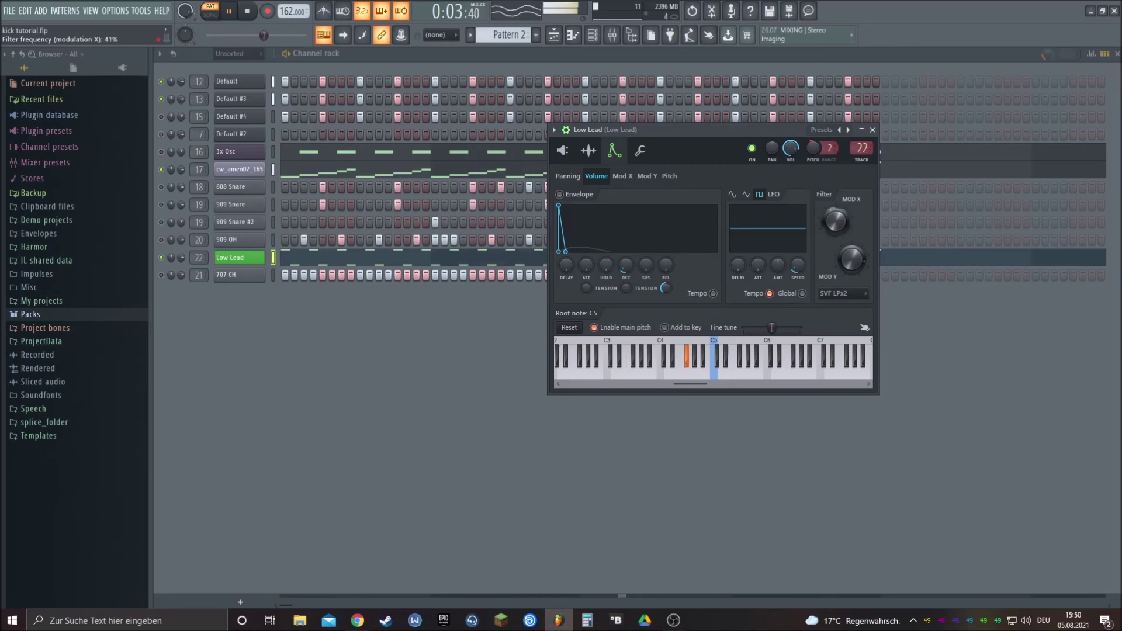
click(829, 82)
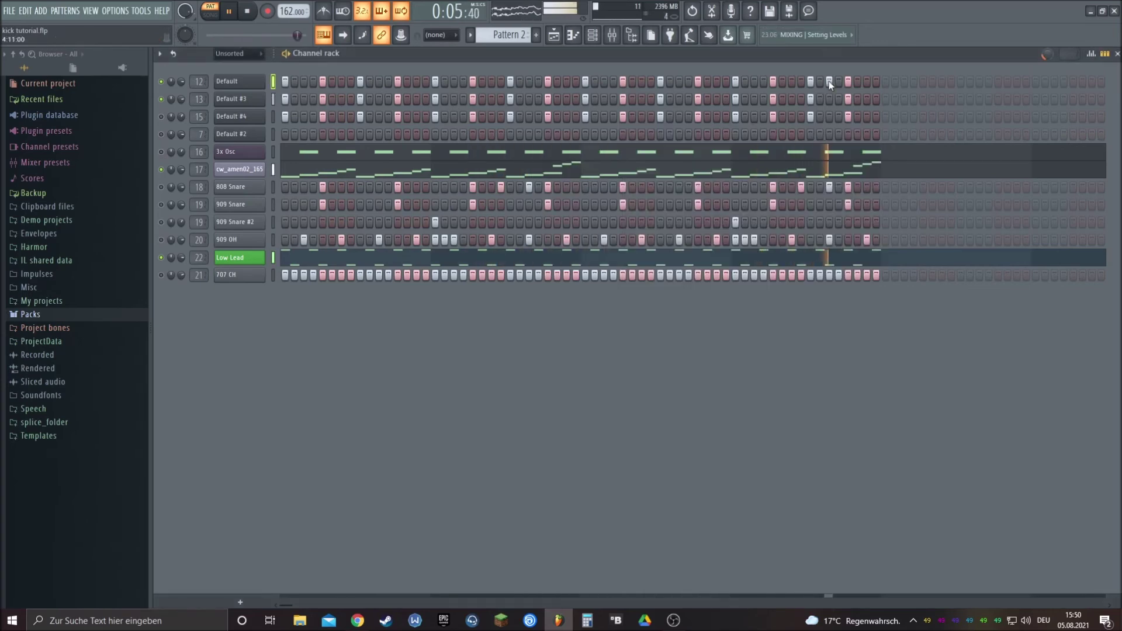
click(240, 257)
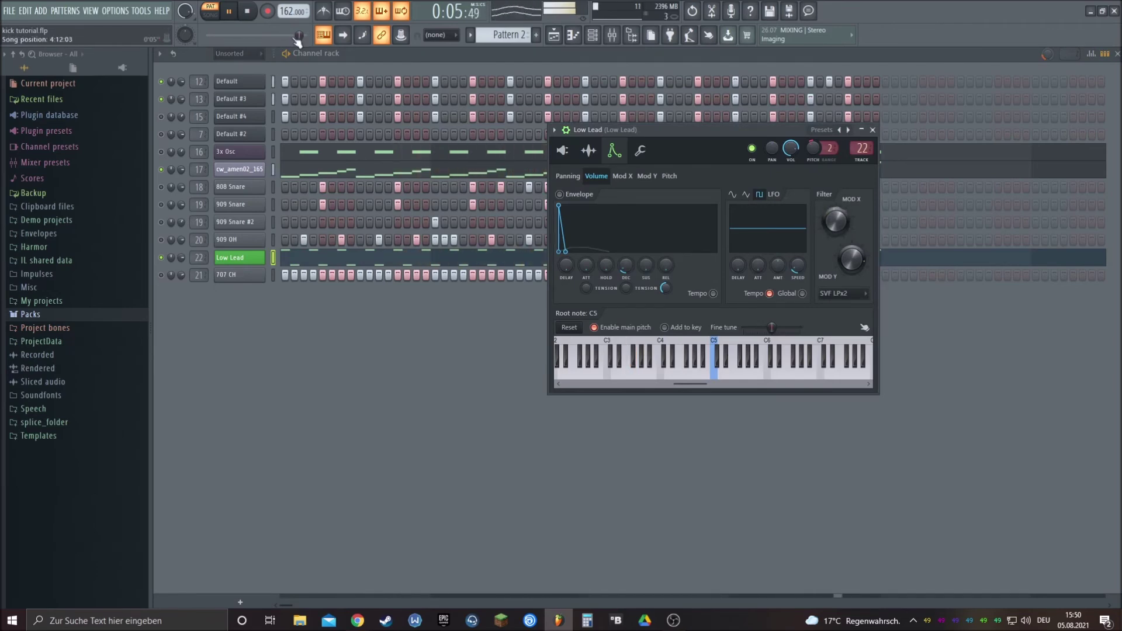
key(space)
click(474, 405)
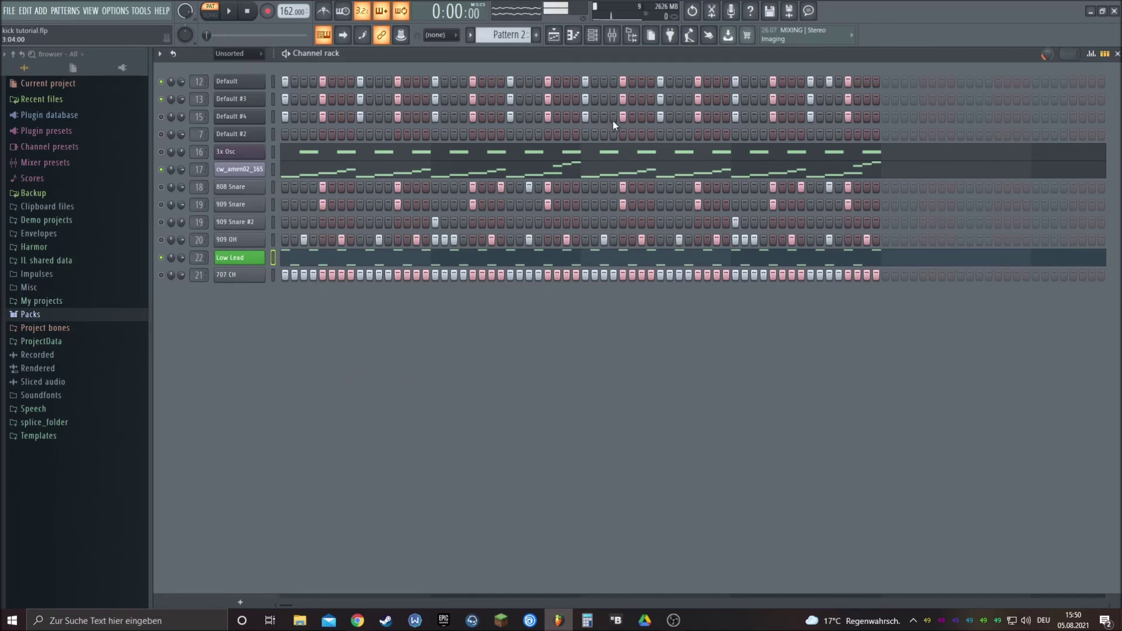
Step: Open the Edison recorder on the Master mixer track to check its recording, and return to the Low Lead track
key(F9)
click(174, 416)
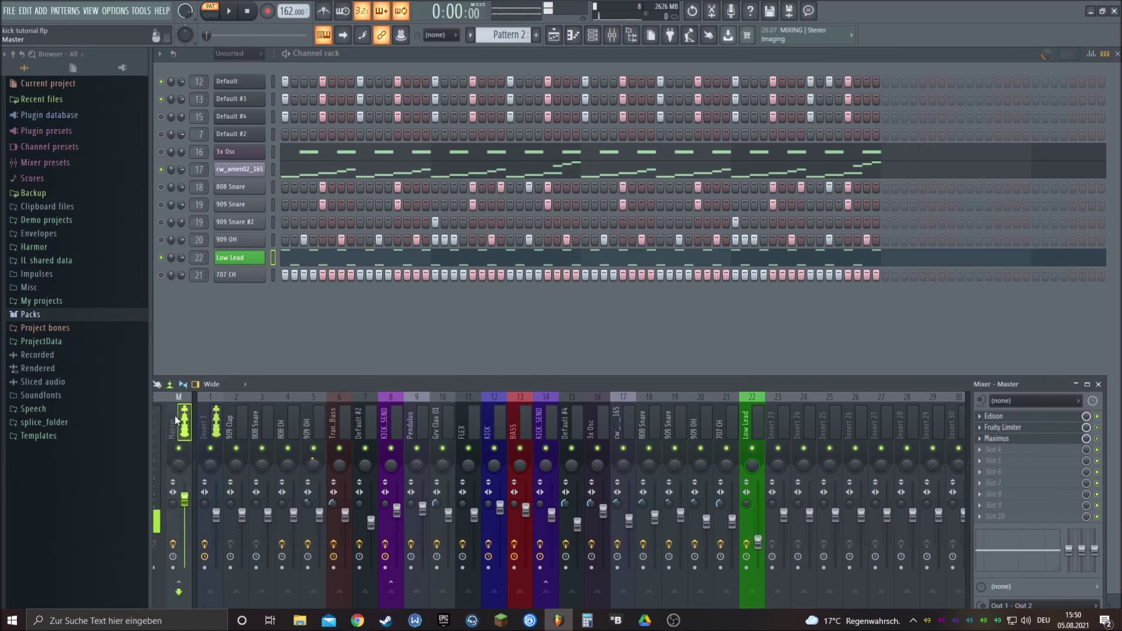
click(1013, 416)
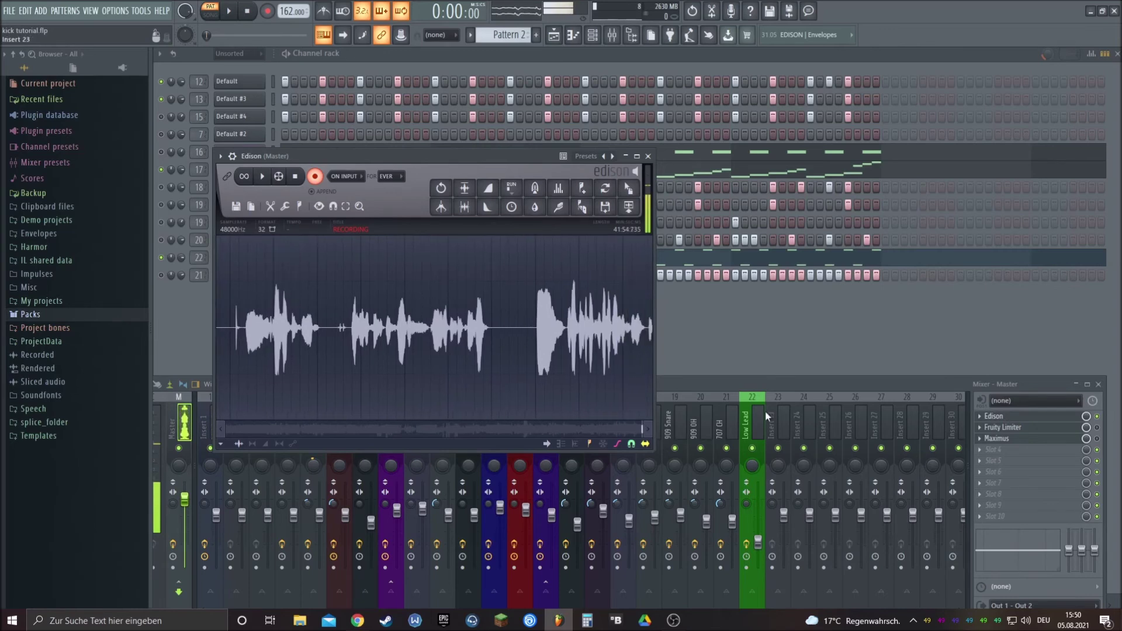
click(742, 432)
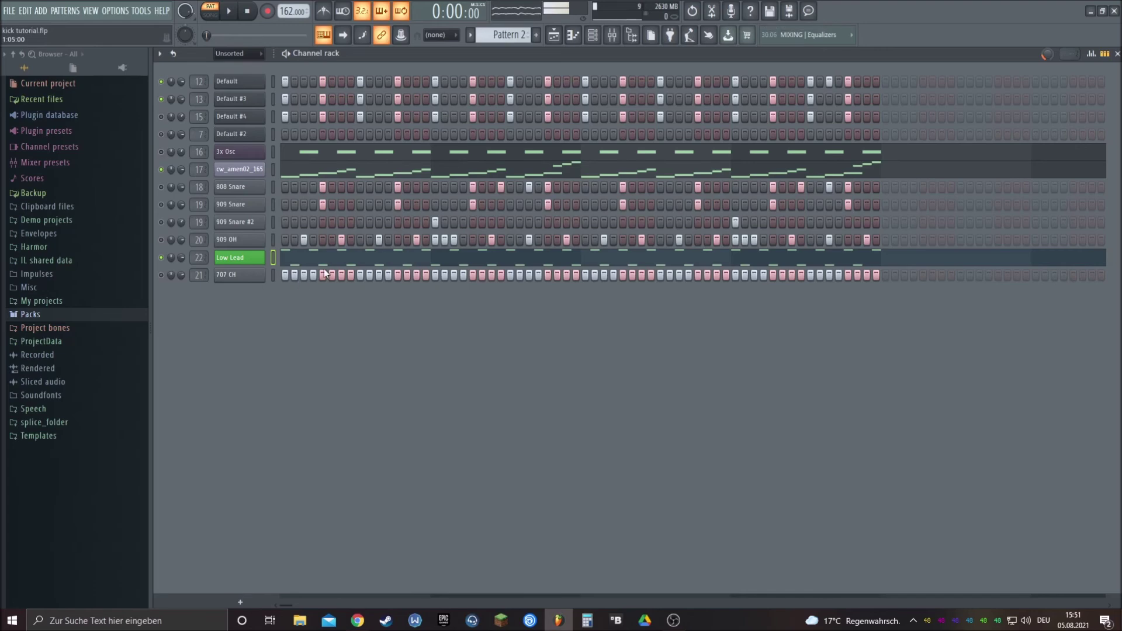
Step: Create a new pattern named "polyrythmlowleadgogogo" for the Low Lead part
click(535, 36)
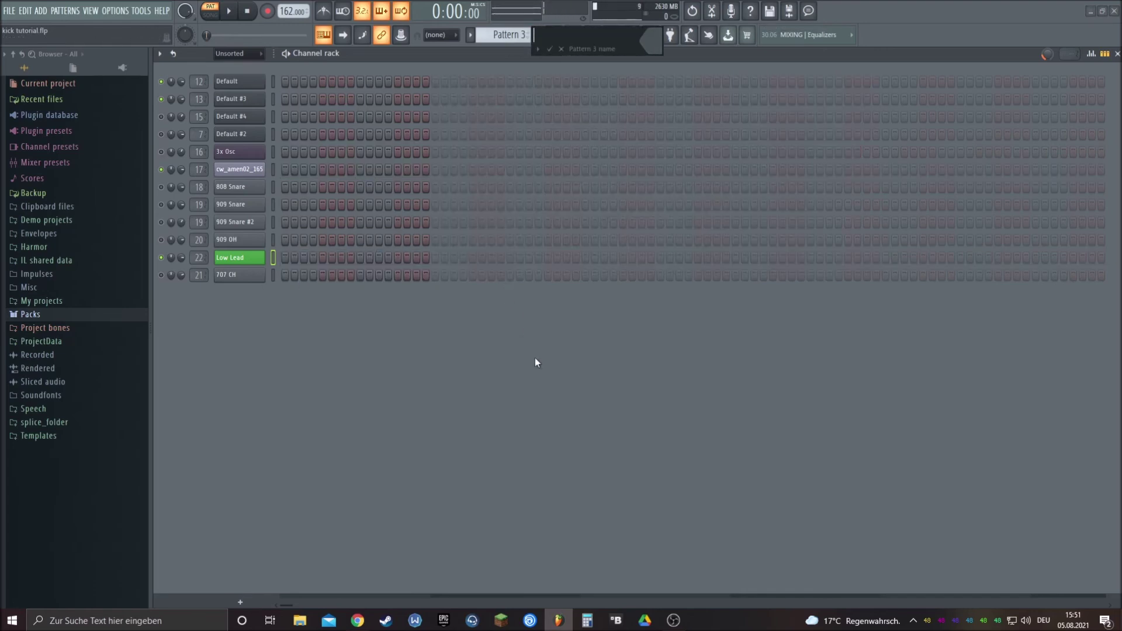
text(polyrythm)
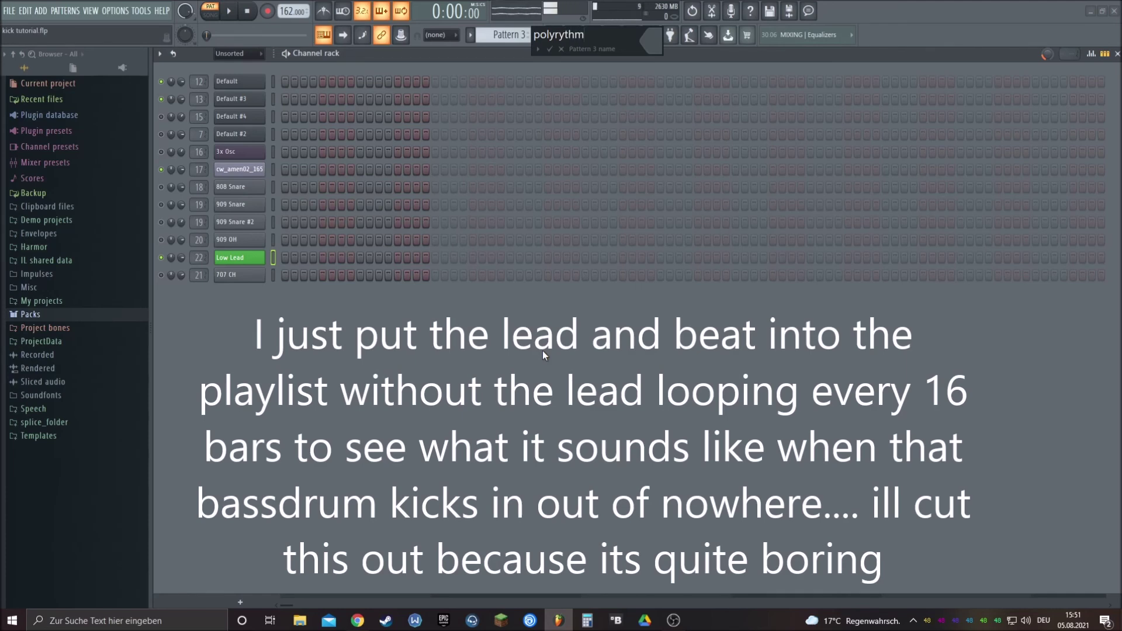
text(lowleadgogogo)
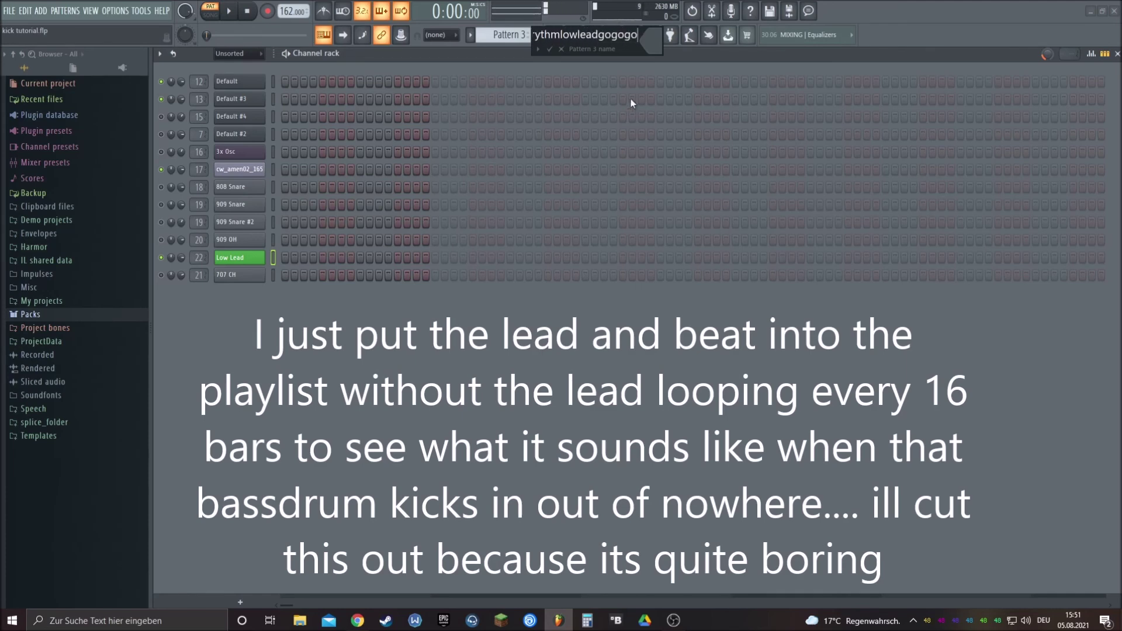
click(651, 42)
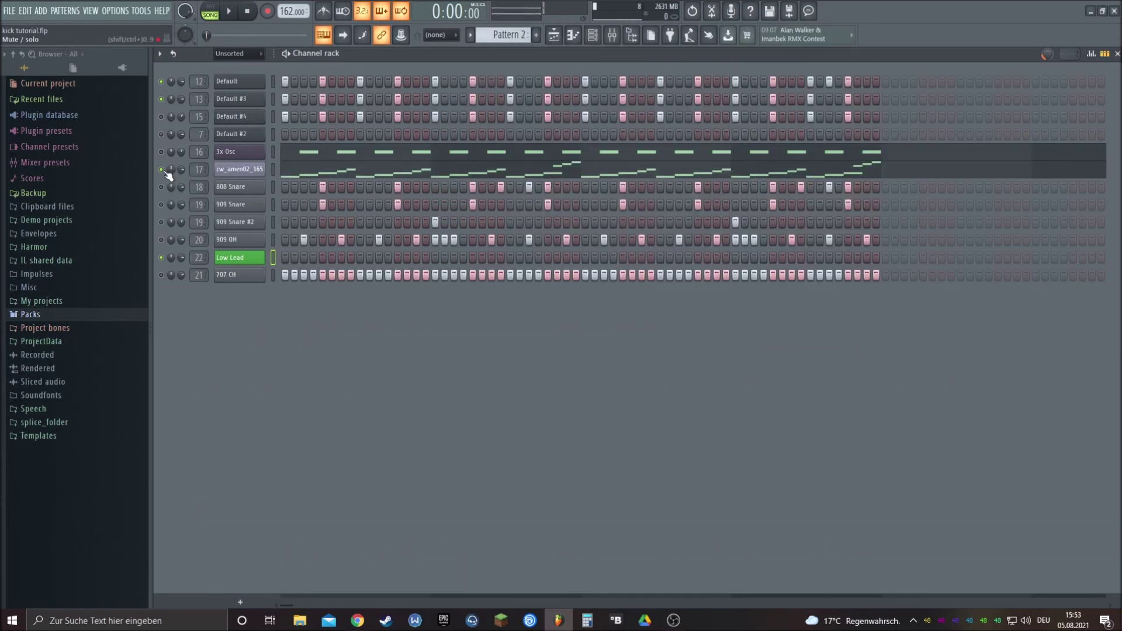
Step: Play the song while sweeping the Low Lead filter frequency from about 22% to 69%, and stop playback
click(554, 37)
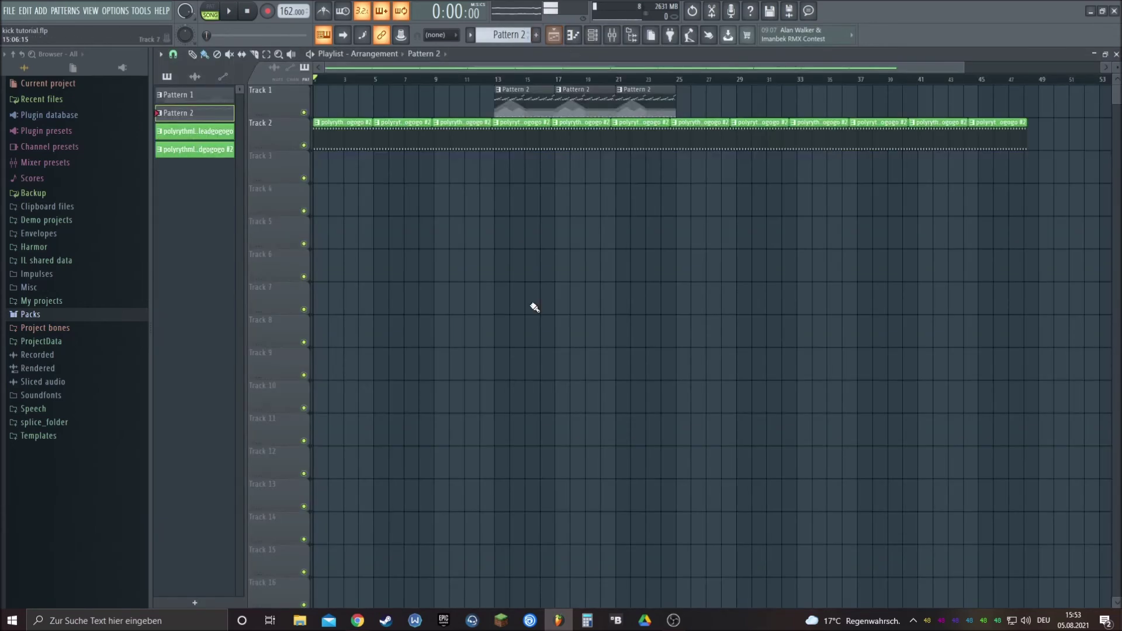
click(600, 38)
click(237, 257)
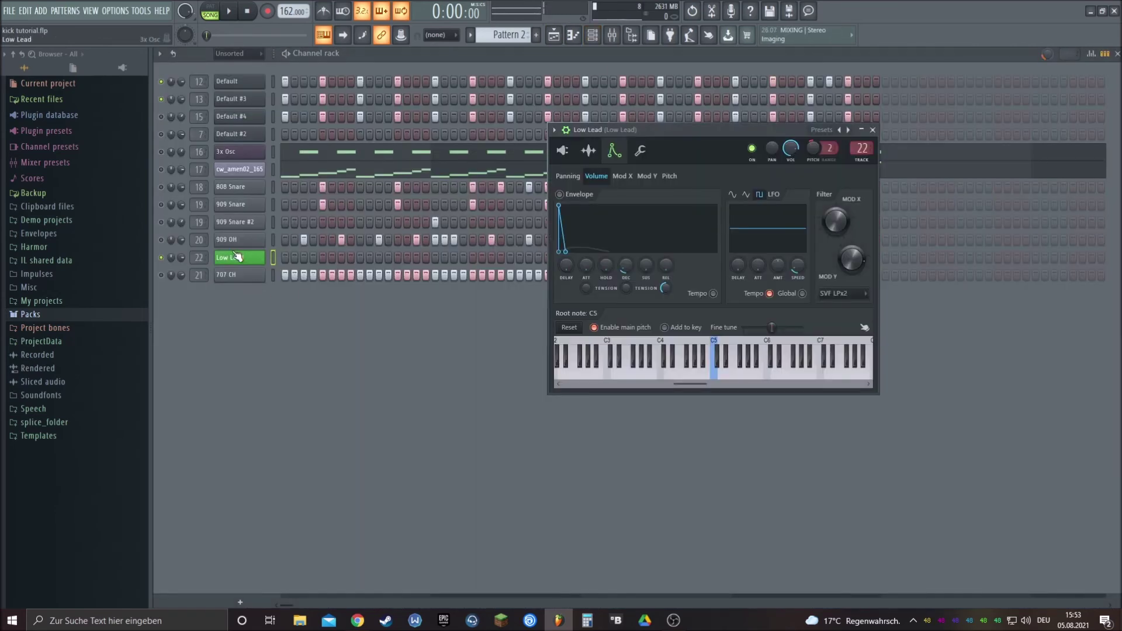
key(space)
drag(845, 219, 845, 228)
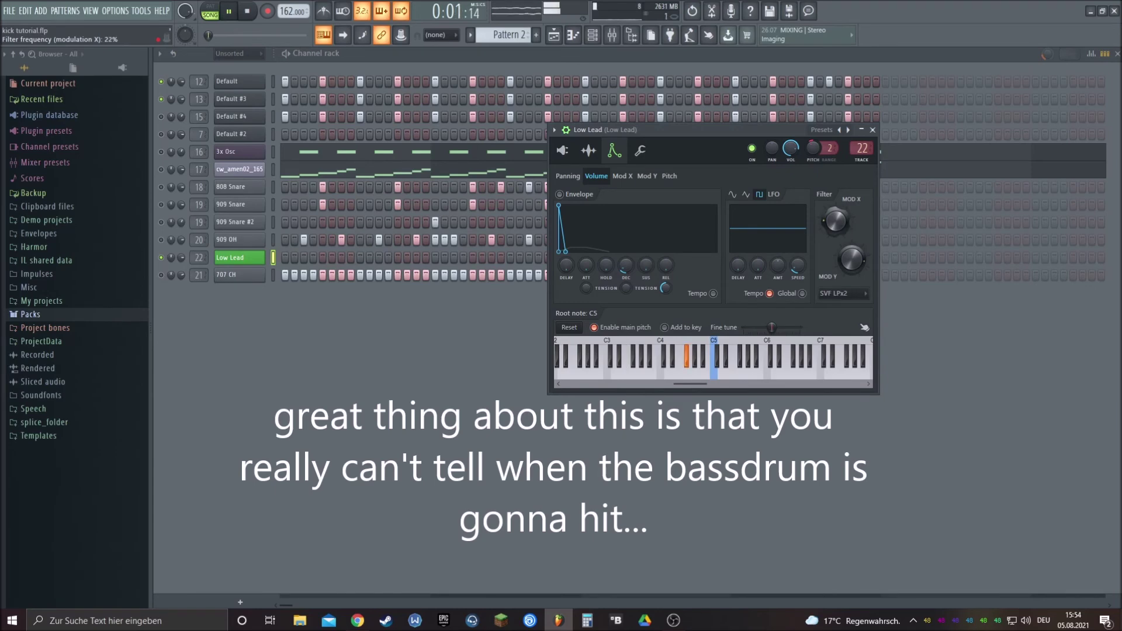
drag(837, 221, 837, 220)
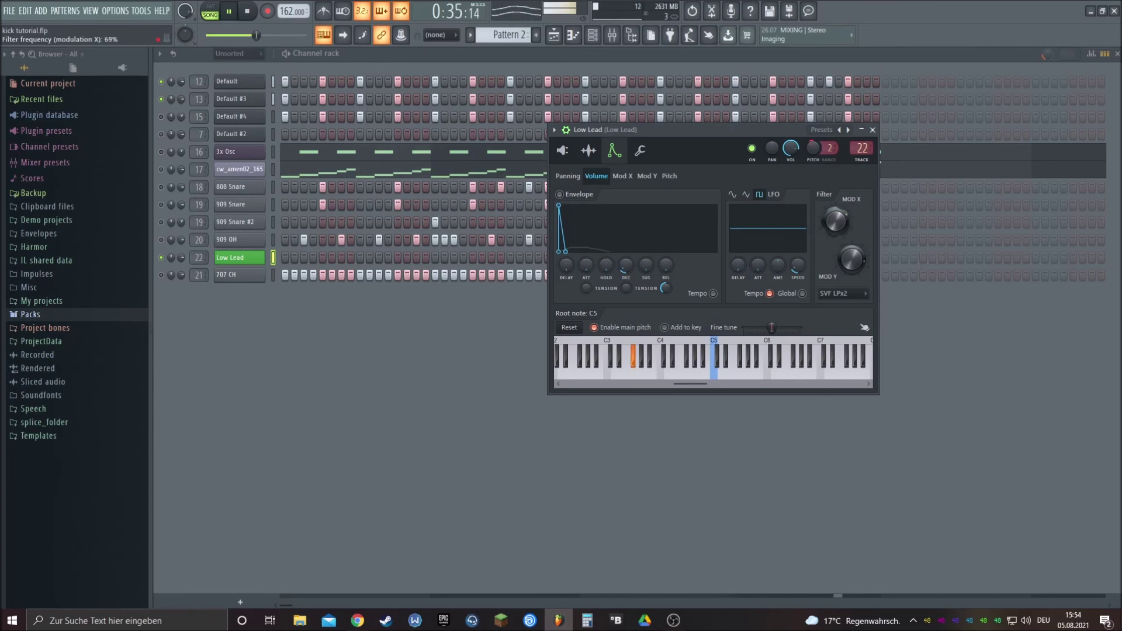
key(space)
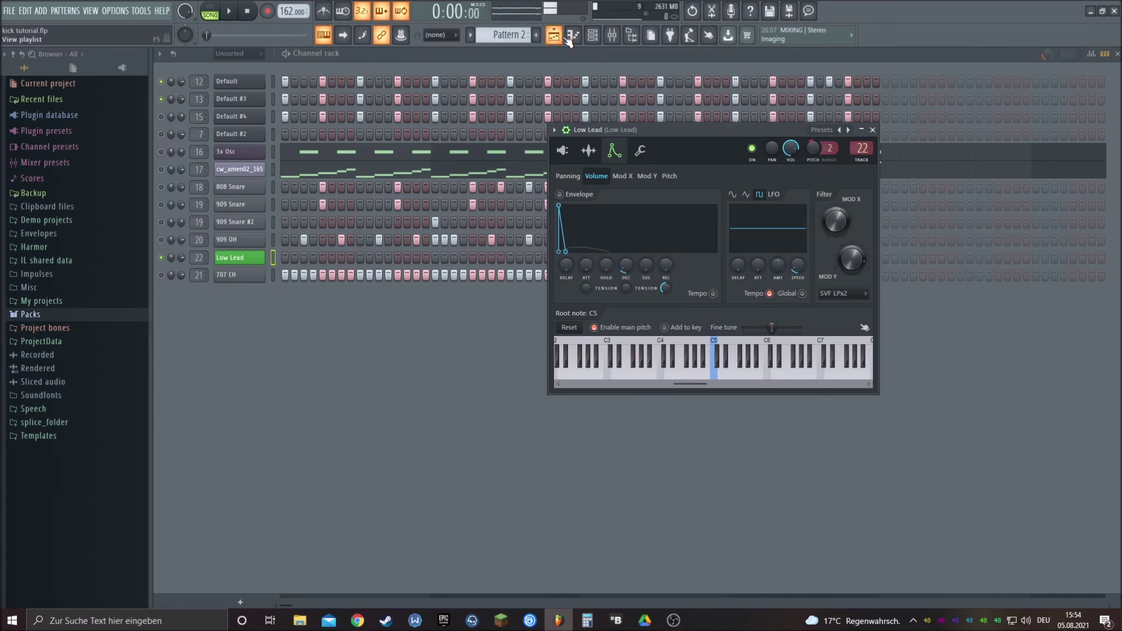
Step: Select the playlist time range covering the three Pattern 2 clips, from bar 13 to bar 25, for looped playback
click(567, 37)
scroll(526, 94, up, 3)
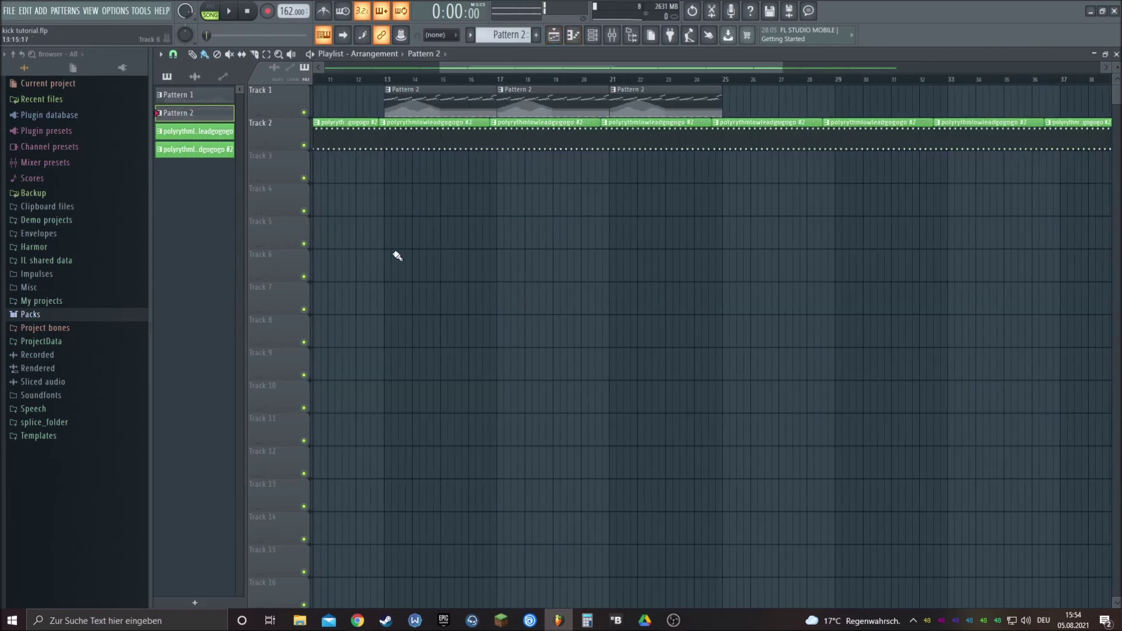
click(173, 54)
click(181, 232)
scroll(426, 85, up, 2)
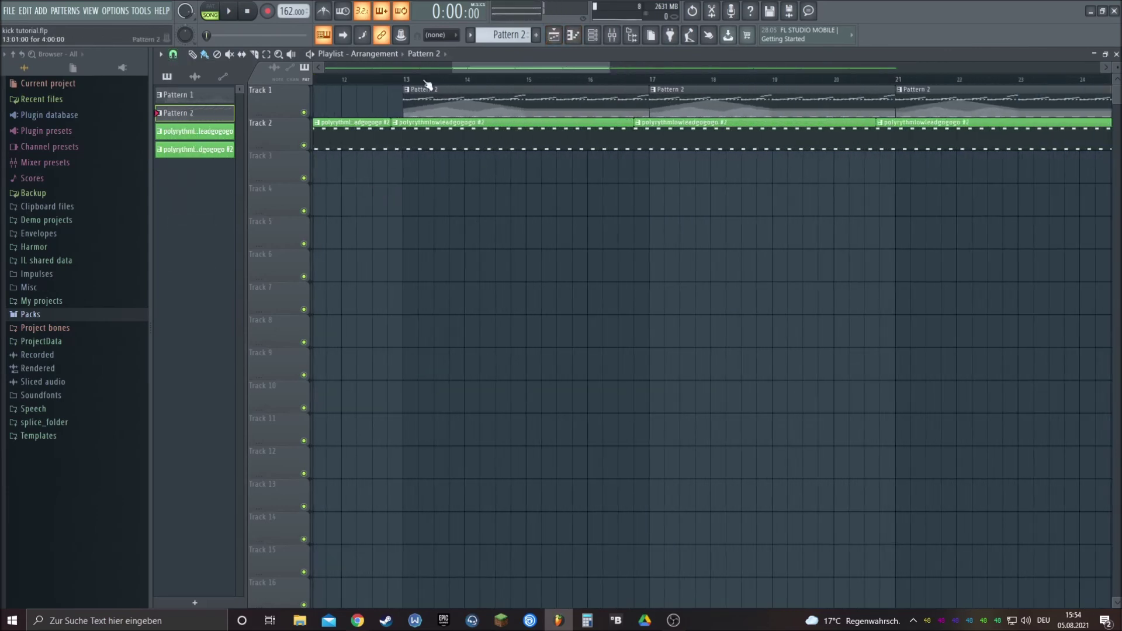
drag(408, 82, 1026, 92)
scroll(553, 263, down, 3)
scroll(446, 233, up, 6)
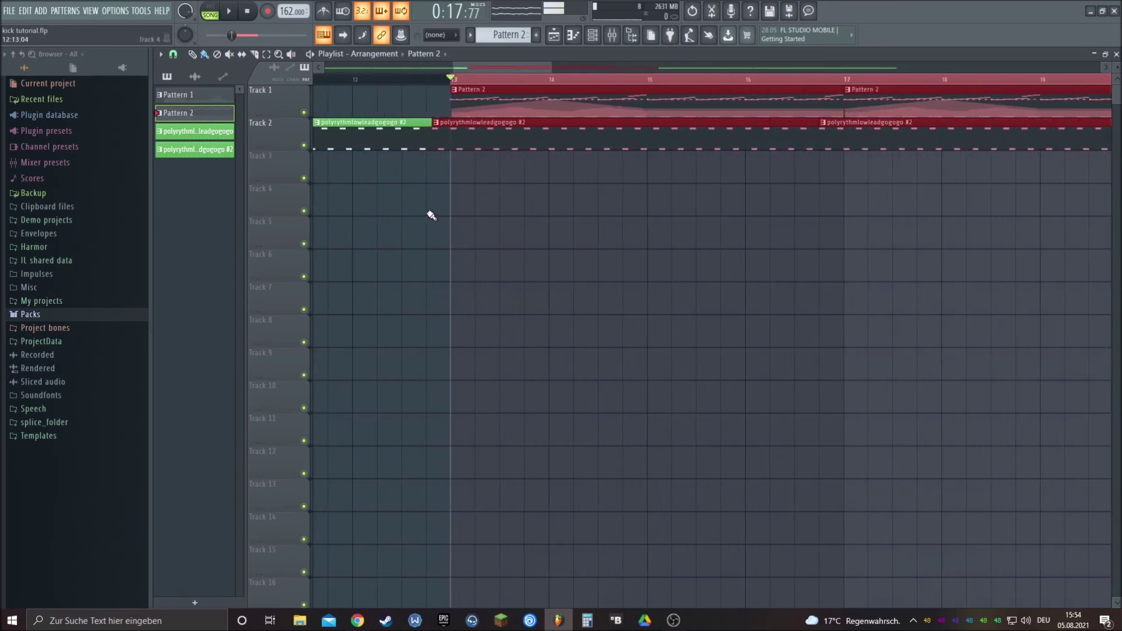
scroll(505, 211, down, 5)
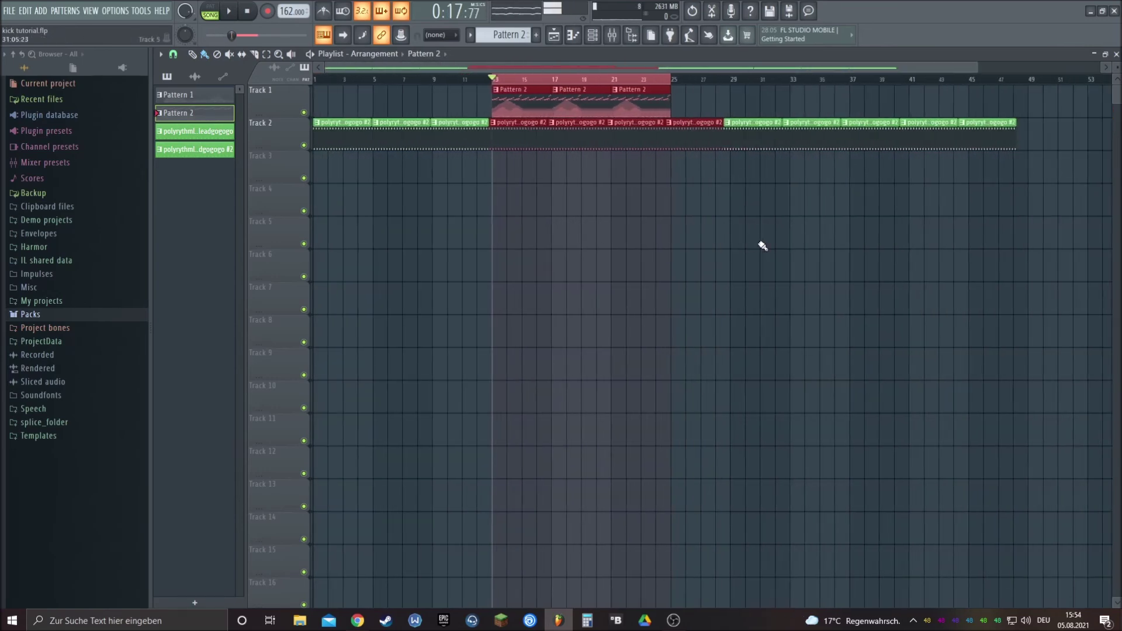
Step: Play the selected loop while sweeping the Low Lead filter frequency between about 32% and 70%
click(592, 35)
click(254, 258)
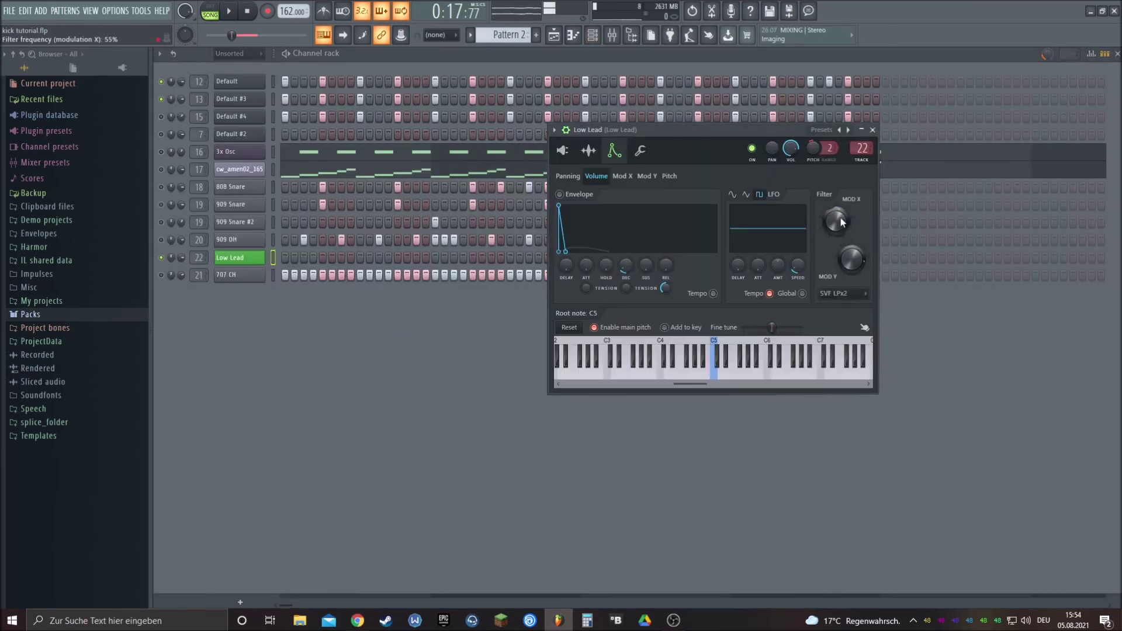
key(space)
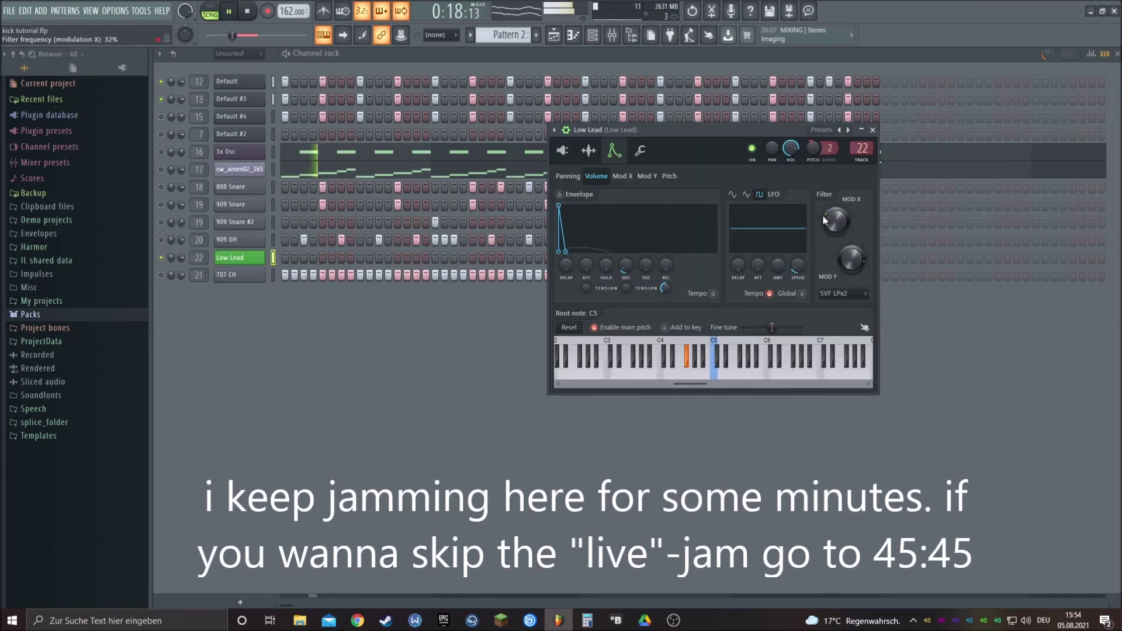
drag(836, 221, 836, 212)
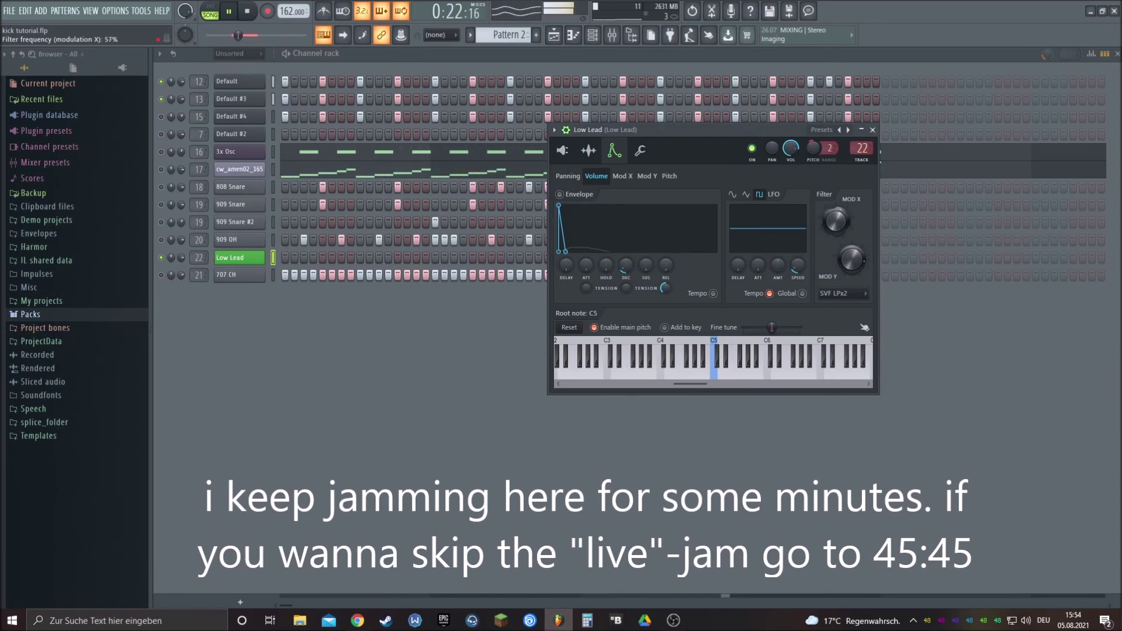
drag(836, 212, 836, 208)
drag(836, 225, 836, 218)
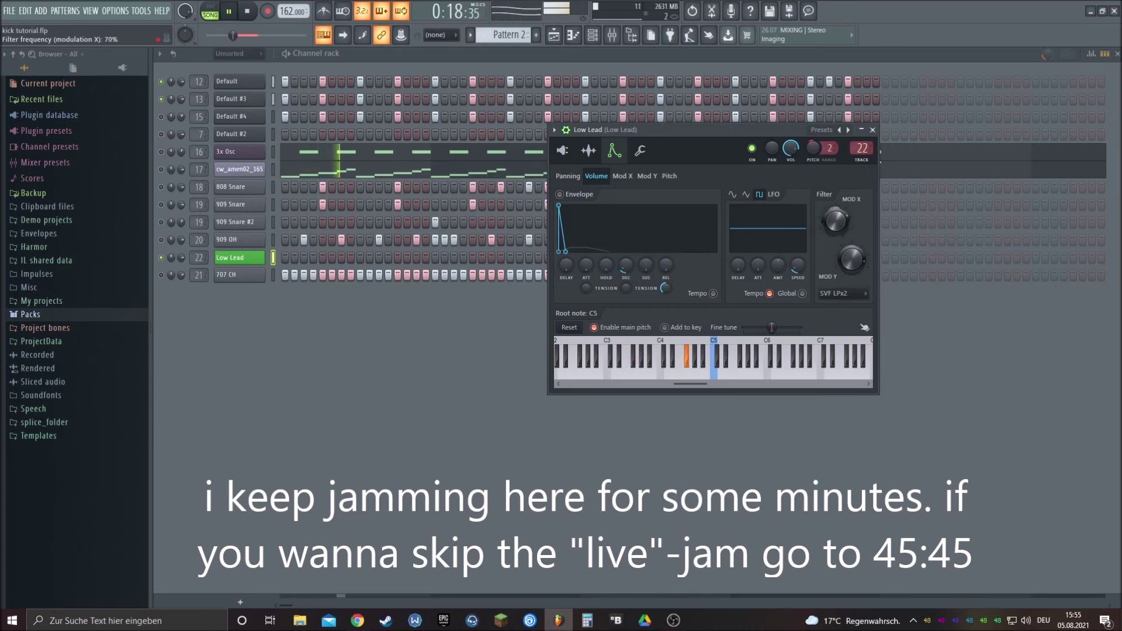
drag(836, 221, 836, 224)
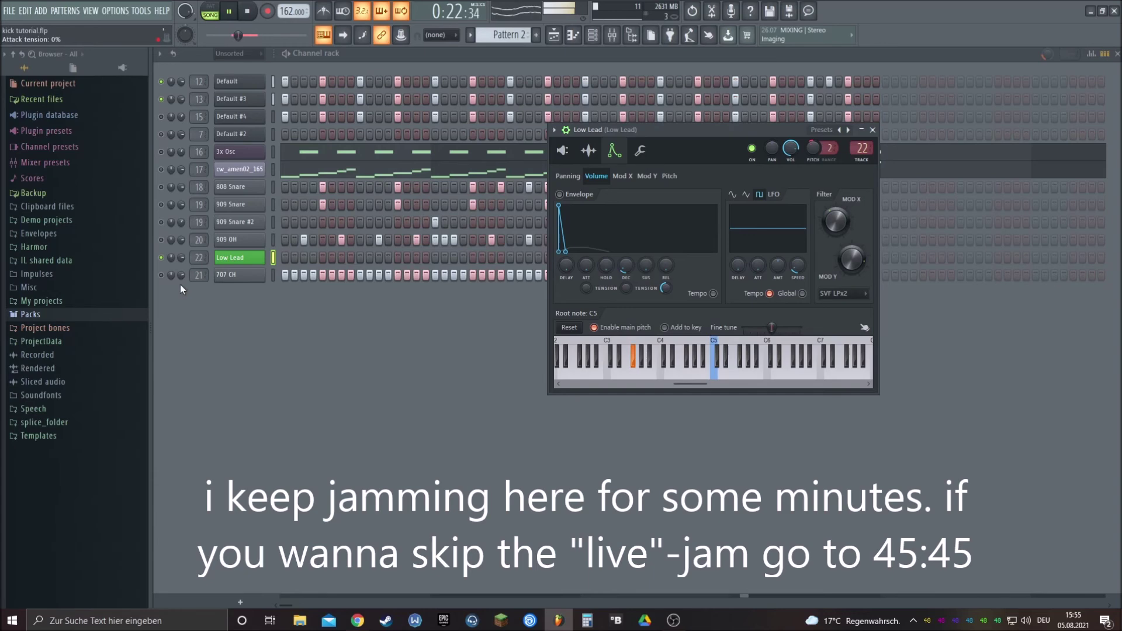
Step: Unmute the 707 CH channel and bring the Low Lead filter frequency to about 41%
click(162, 275)
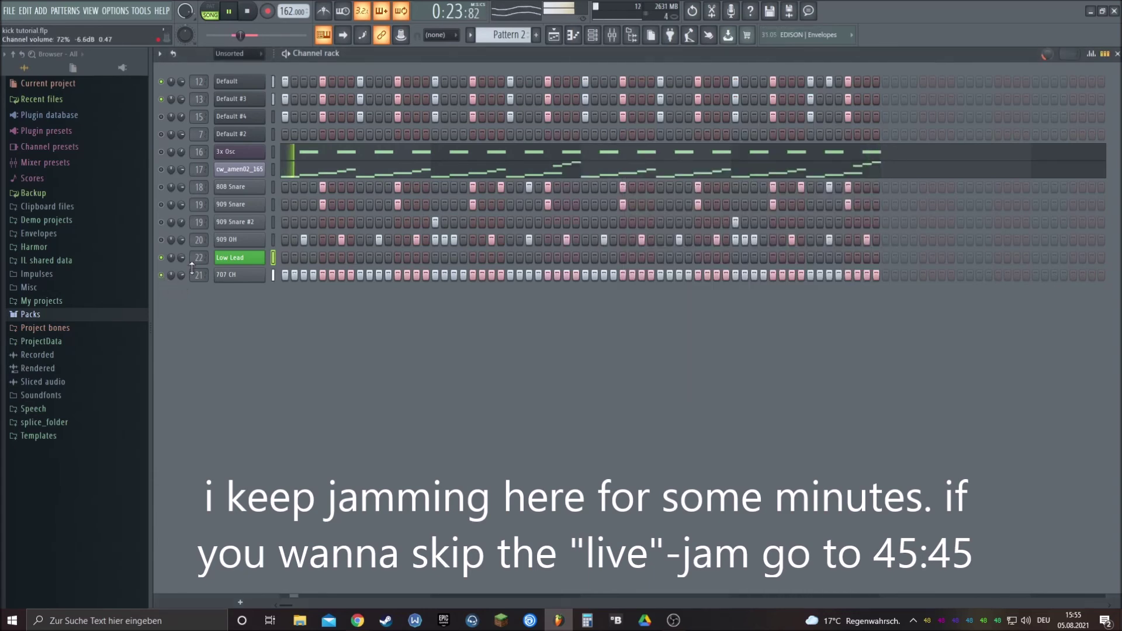
click(253, 256)
drag(836, 220, 836, 223)
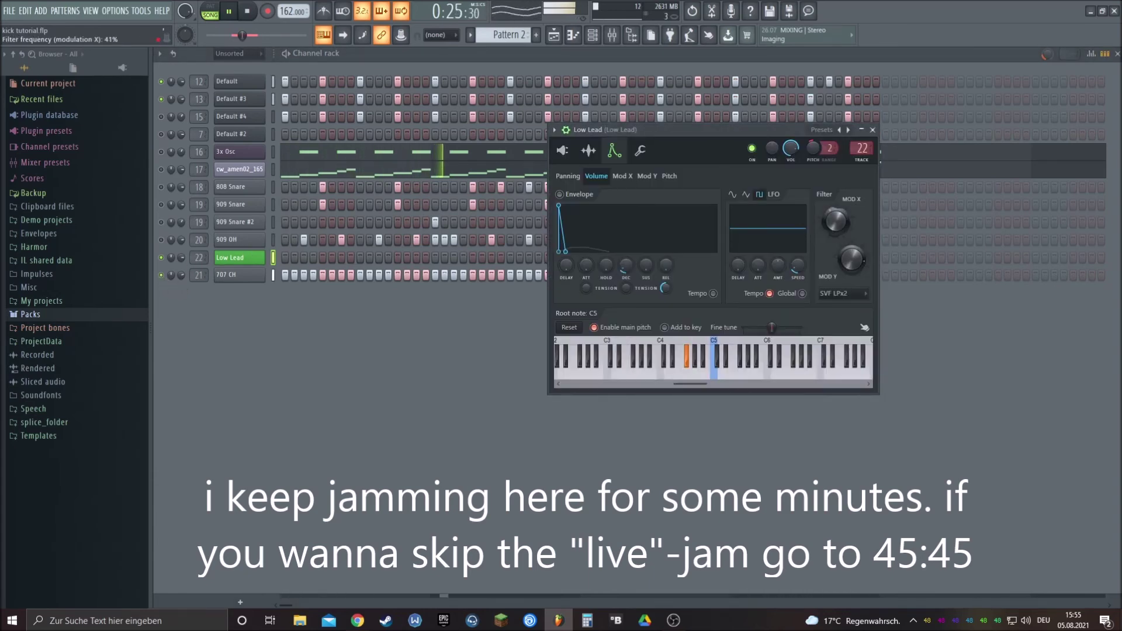
Step: Open the 707 CH channel during playback, close it, and return to the Low Lead filter settings
click(248, 275)
drag(412, 266, 424, 283)
click(599, 408)
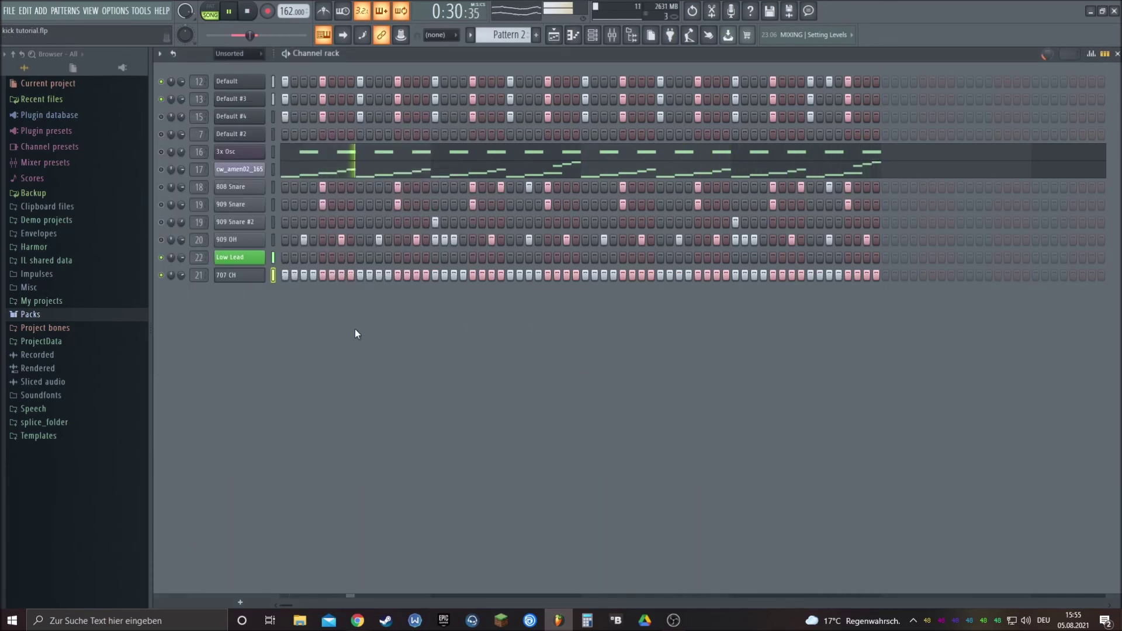
click(248, 258)
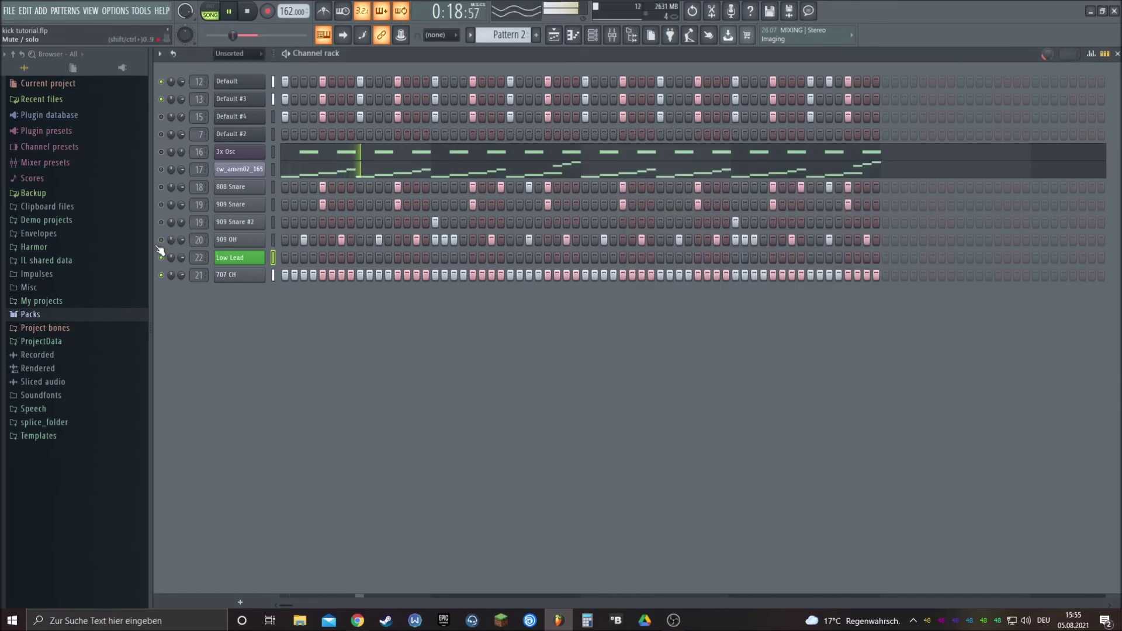
click(246, 257)
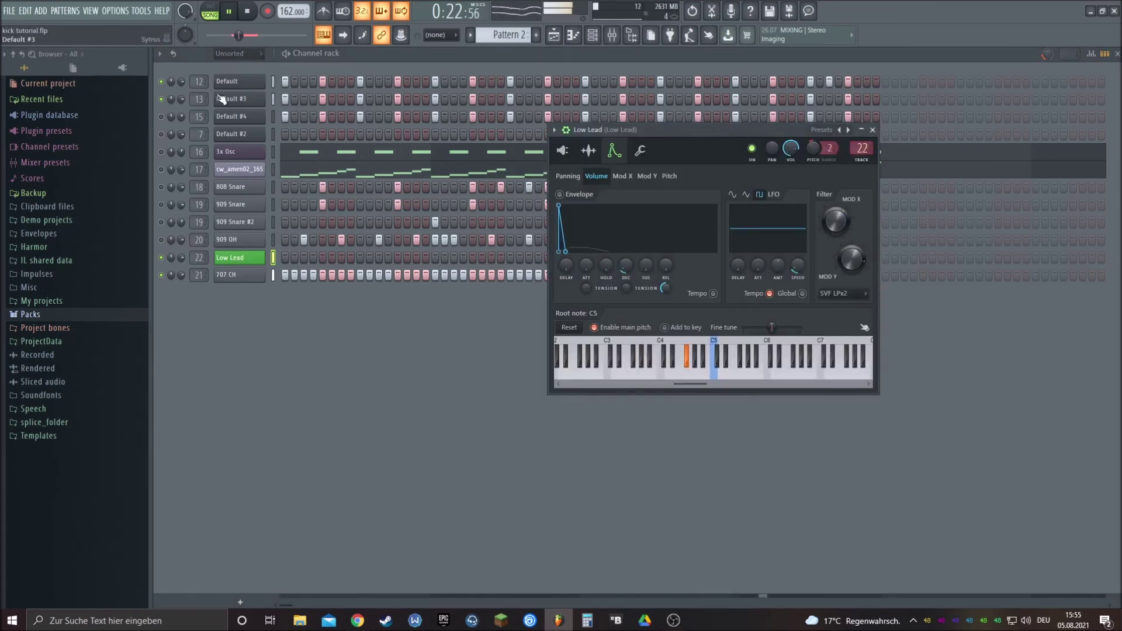
Step: Bring in Default #4 and 808 Snare, and sweep the Low Lead filter frequency between about 40% and 64%
click(163, 80)
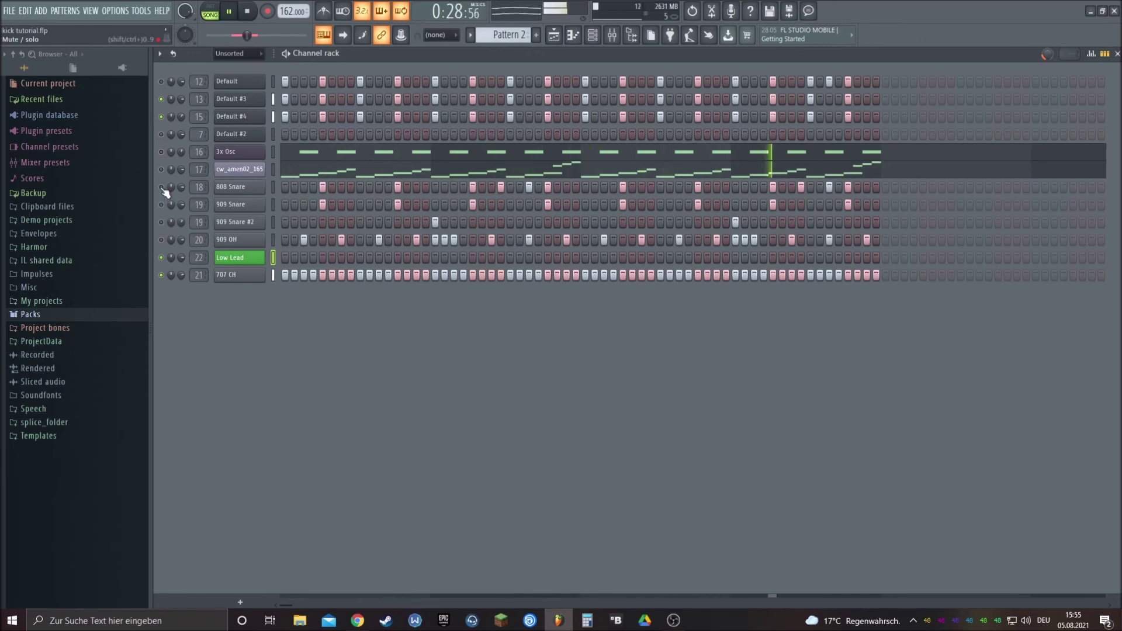
click(246, 257)
drag(836, 221, 836, 255)
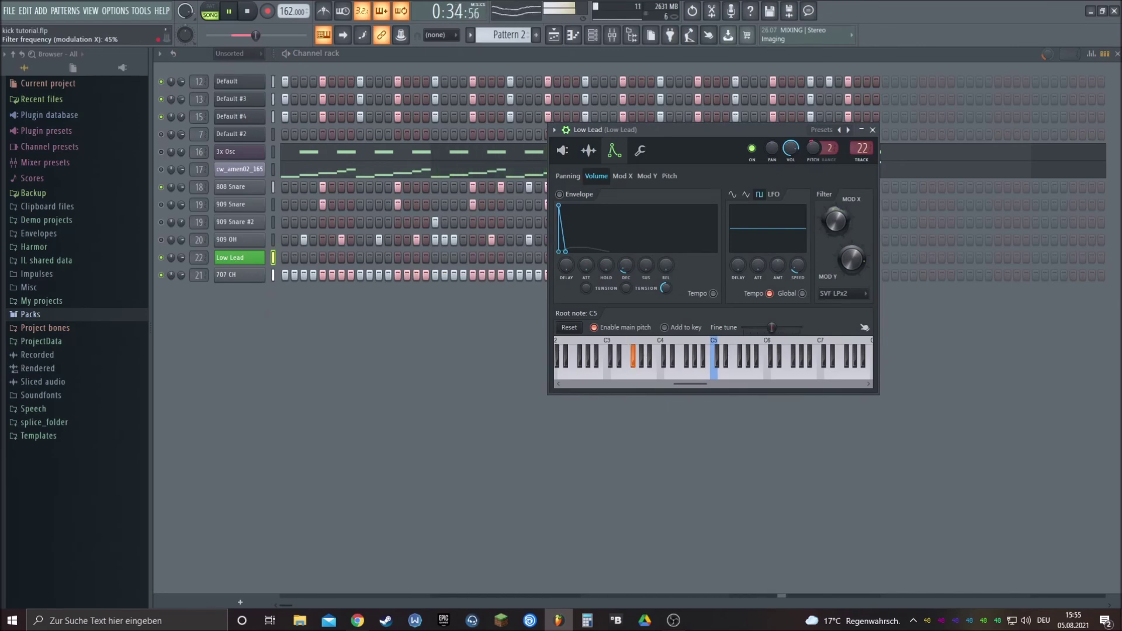
drag(836, 257, 836, 264)
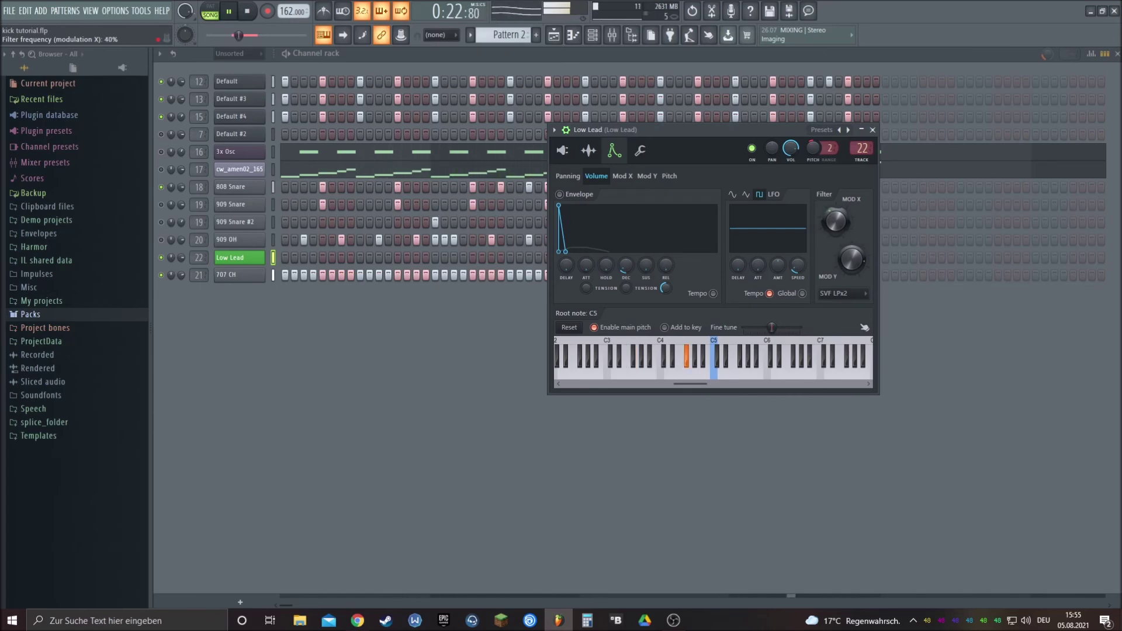
drag(836, 265, 836, 262)
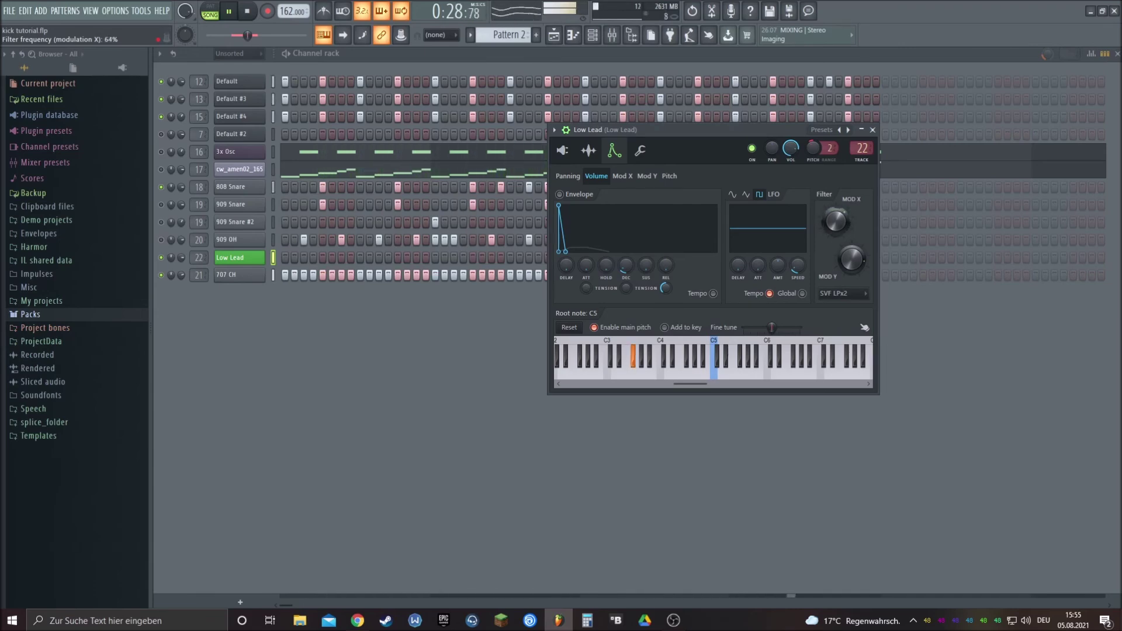
drag(835, 240, 836, 236)
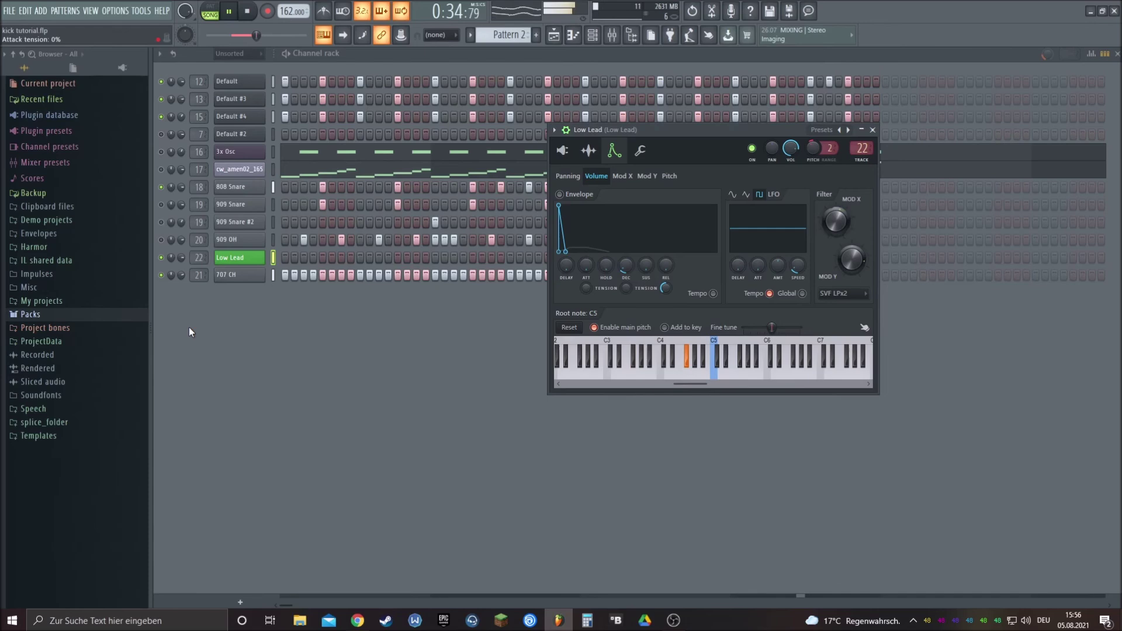
Step: Unmute 909 OH, 909 Snare and 909 Snare #2, and reopen the Low Lead settings
click(257, 258)
click(257, 257)
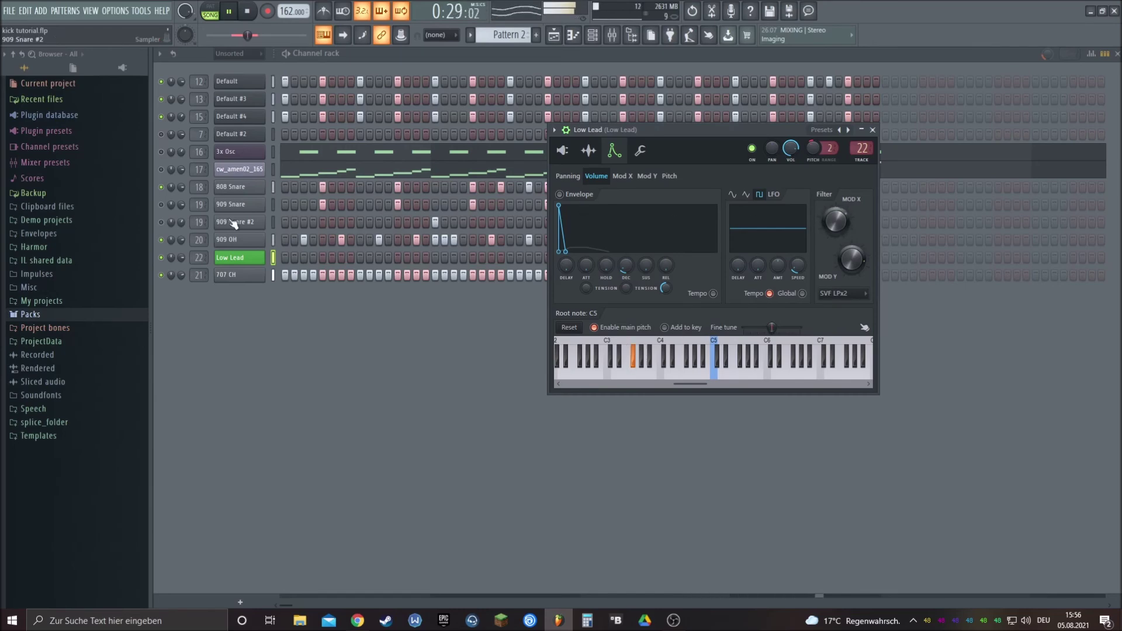
click(167, 222)
click(240, 257)
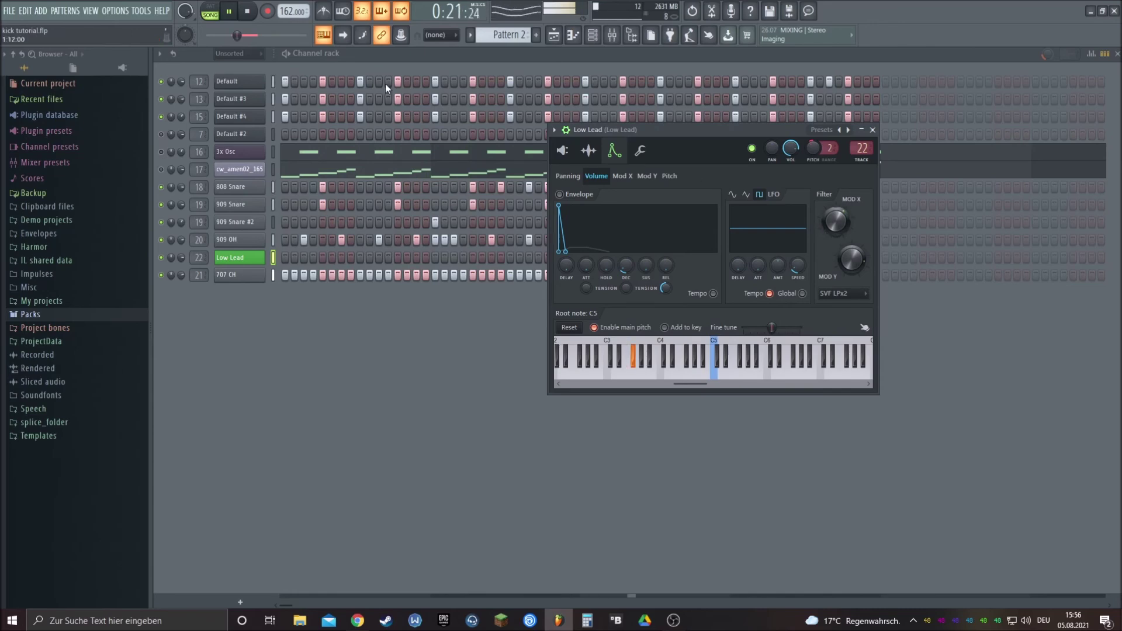
Step: Fill the Default channel on each 8 steps and add an extra kick at bar 4, step 7
right_click(242, 91)
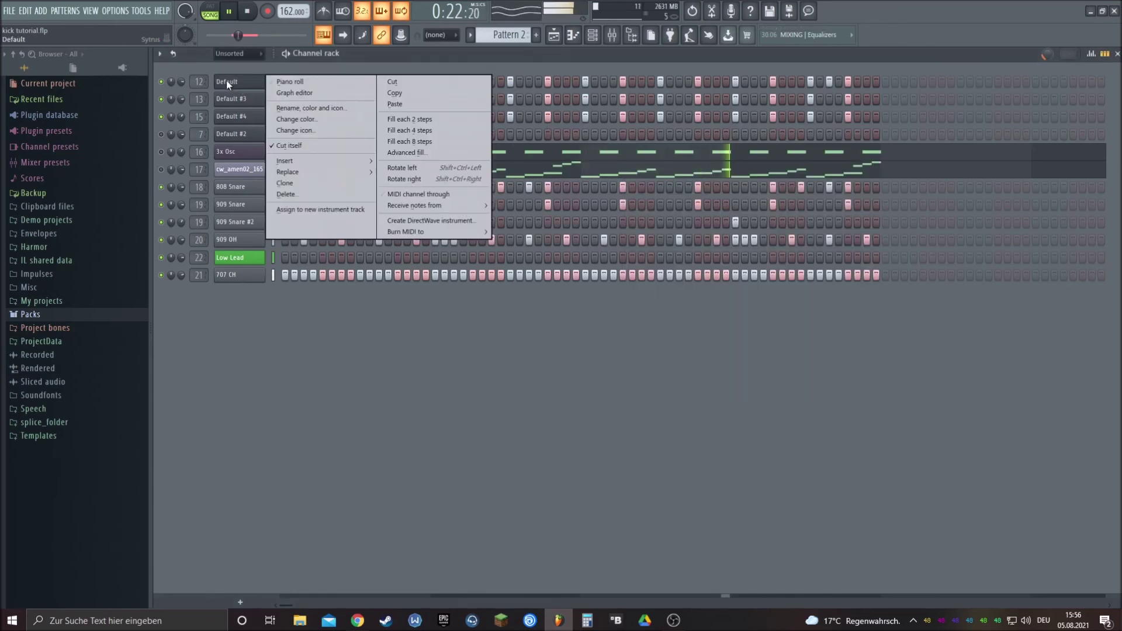
click(424, 141)
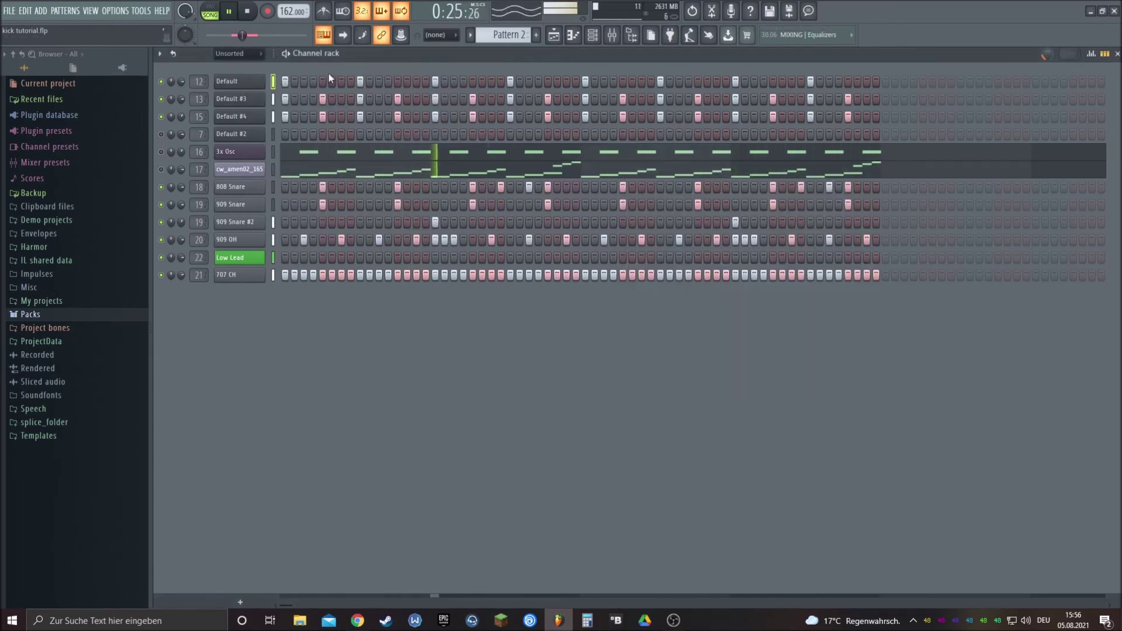
click(793, 83)
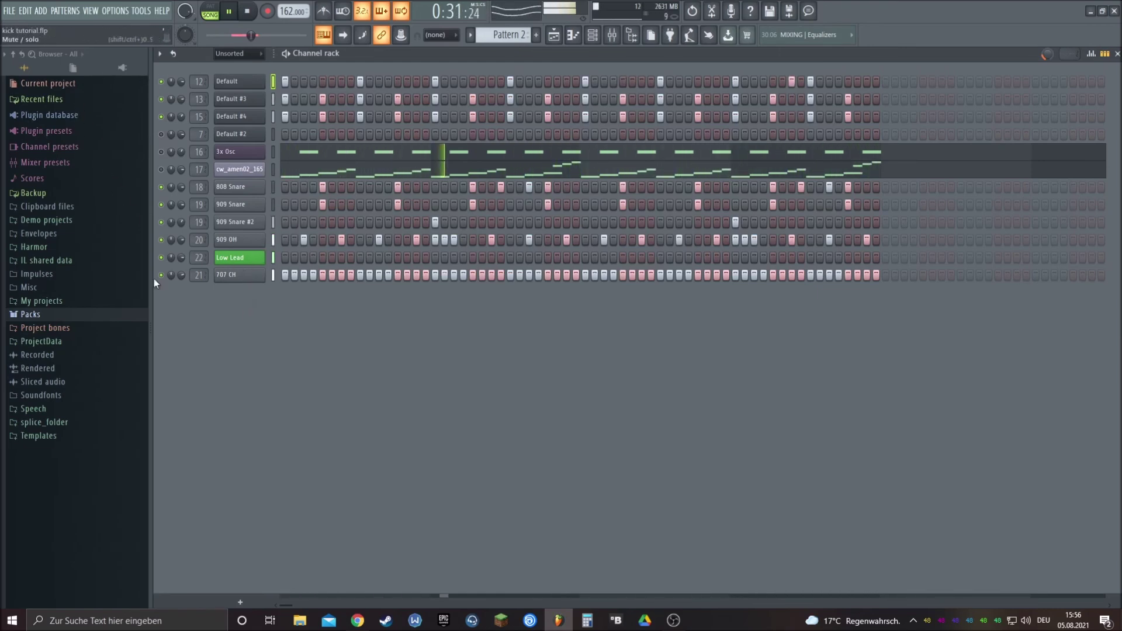
Step: Set the channel mutes so only Default, cw_amen02_165, 808 Snare and Low Lead play
click(238, 258)
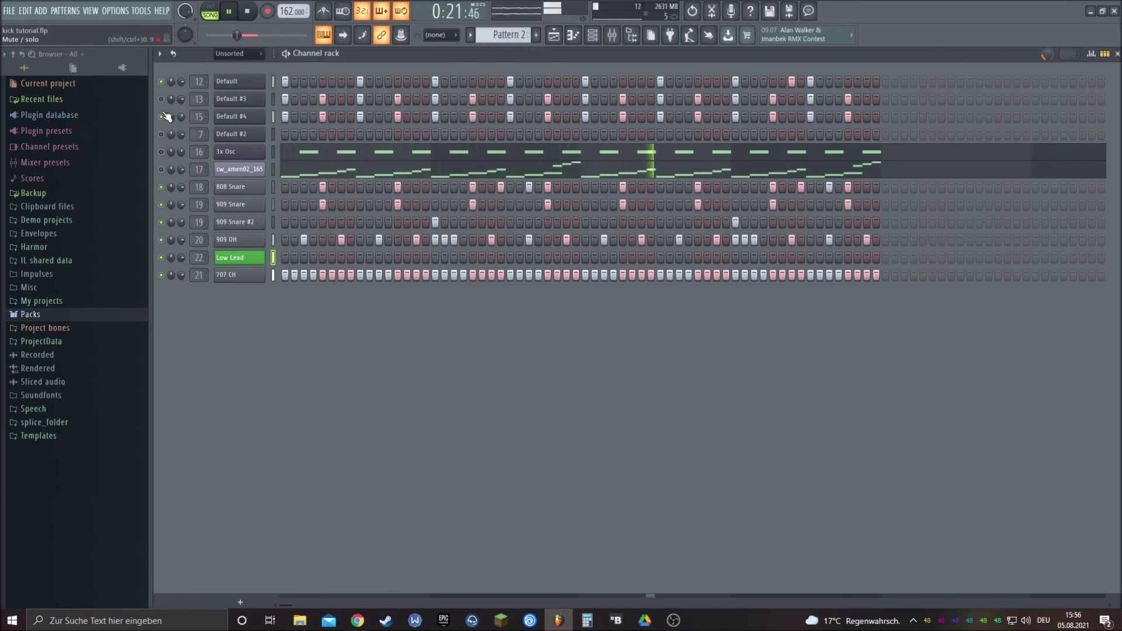
click(162, 276)
click(162, 241)
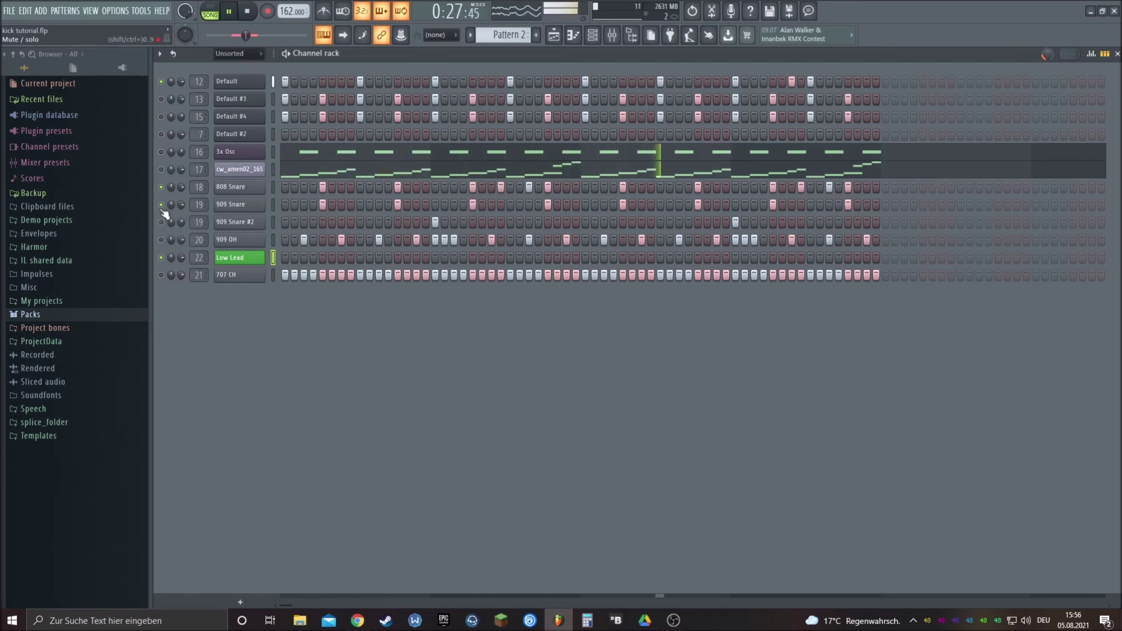
click(161, 170)
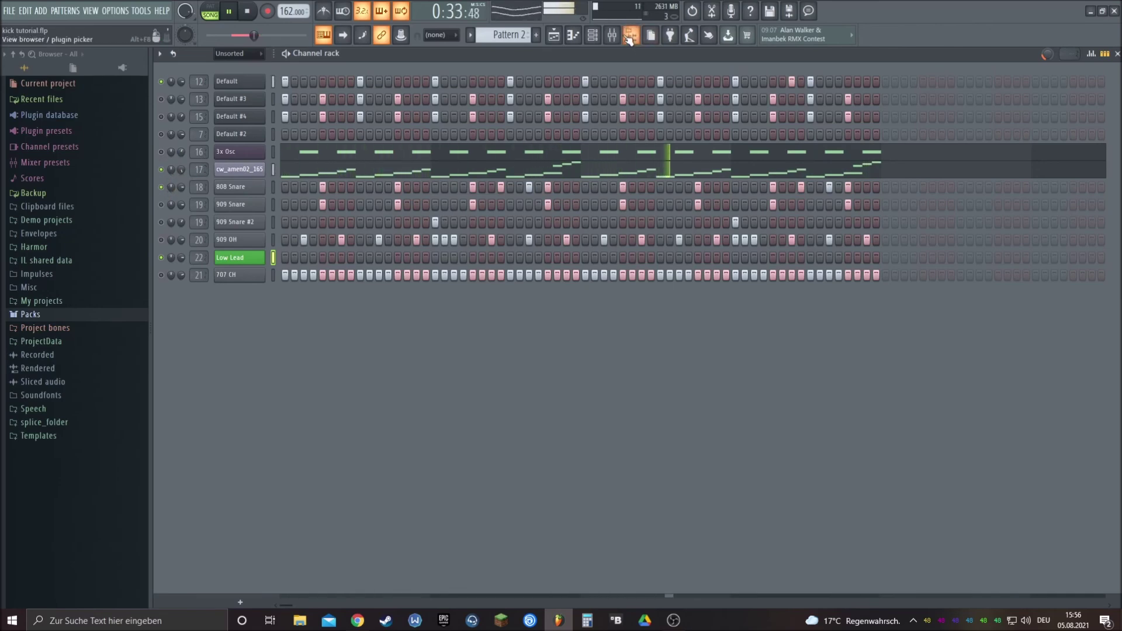
Step: Select the cw_amen02_165 mixer track, bring the Low Lead filter frequency to about 35%, and close the open mixer and channel windows
key(F9)
click(617, 418)
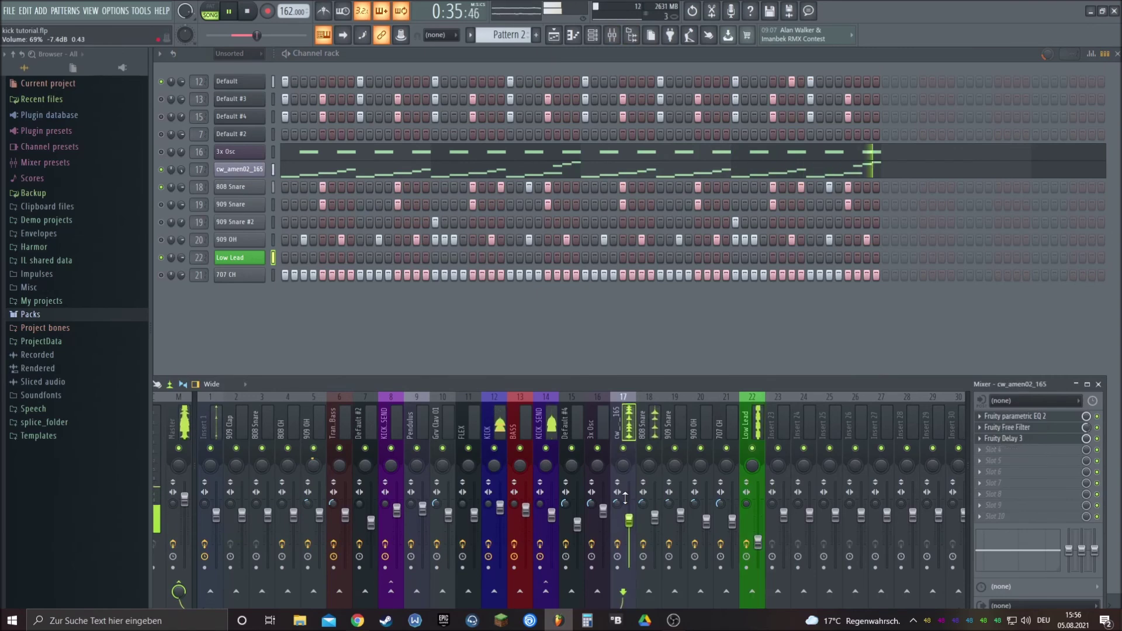
click(239, 257)
drag(839, 229, 839, 254)
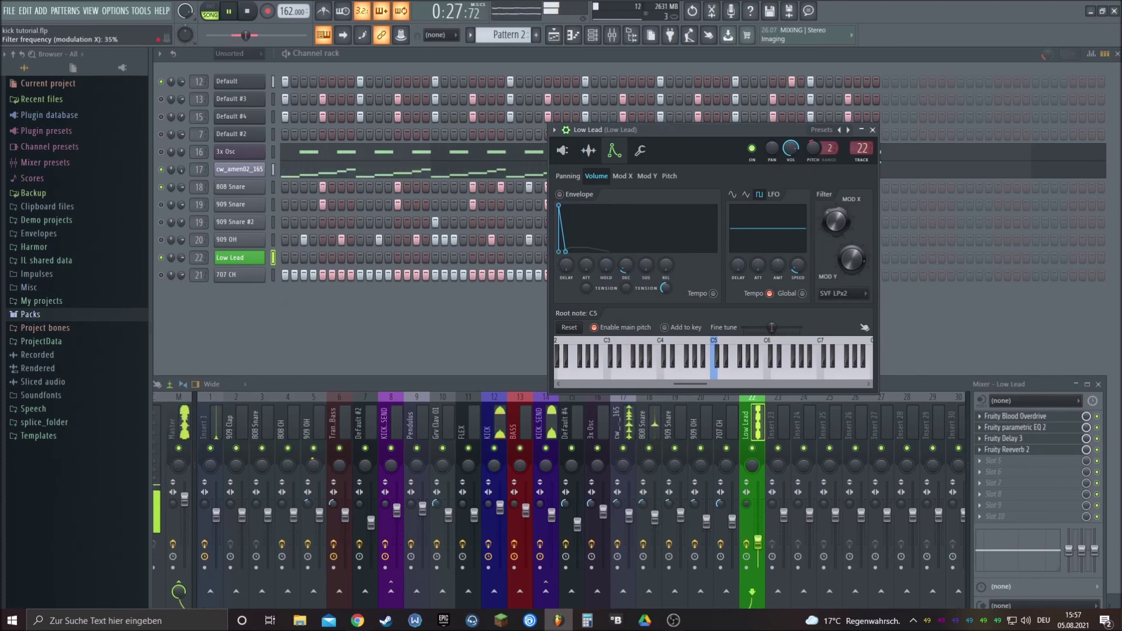
key(F12)
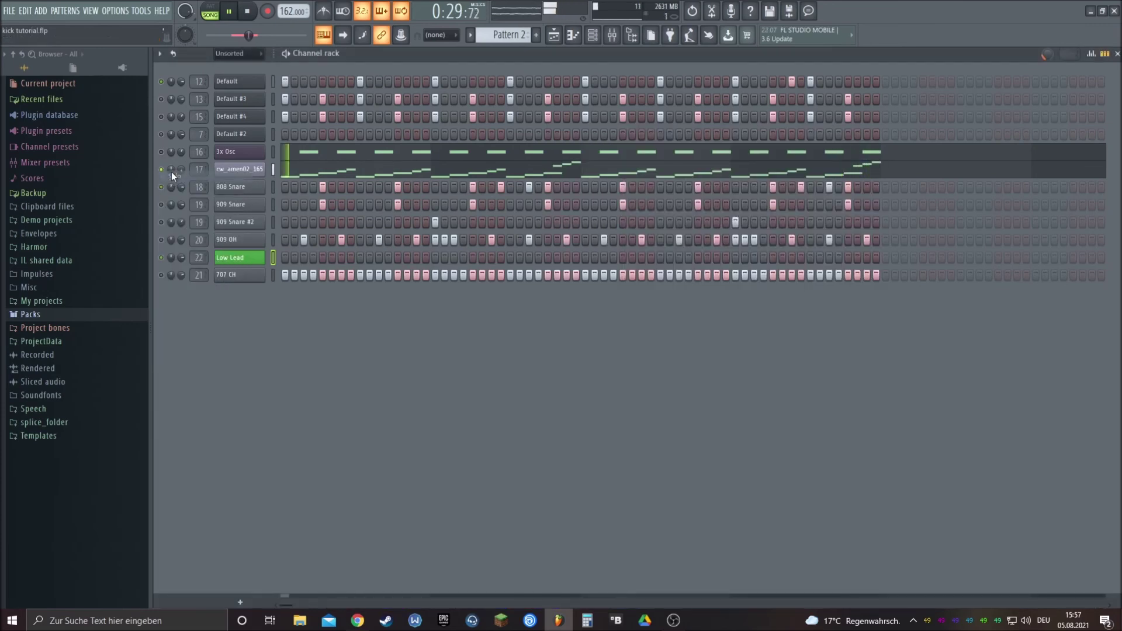
Step: Fill the Default channel on each 4 steps, unmute Default and Default #3, and add an extra kick at bar 4, step 3
right_click(242, 88)
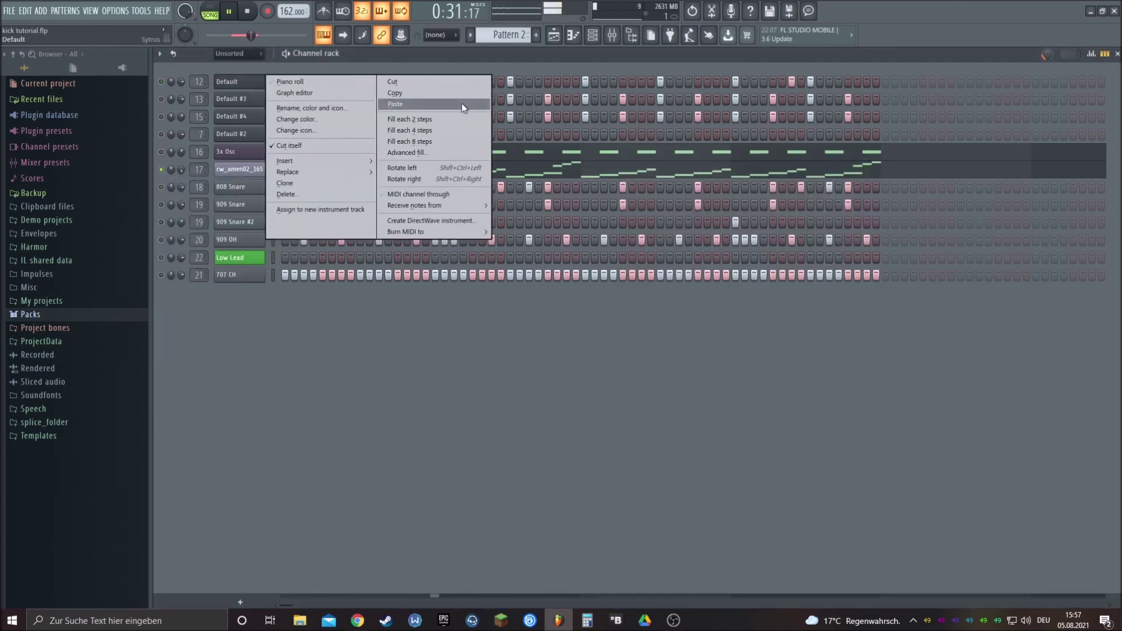
click(412, 131)
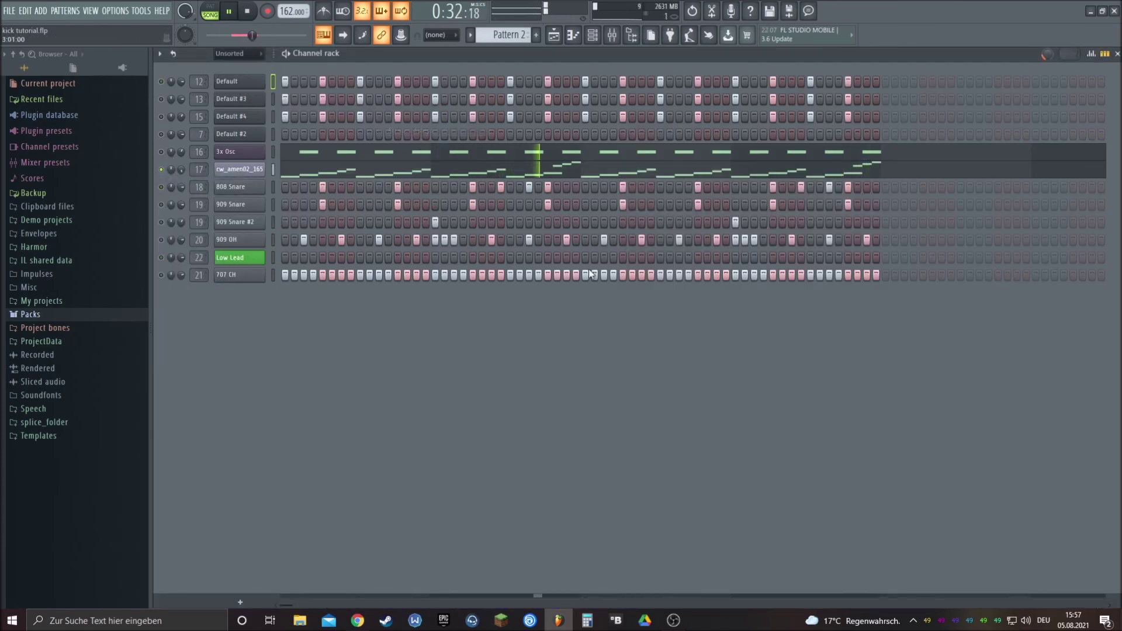
click(160, 99)
click(161, 82)
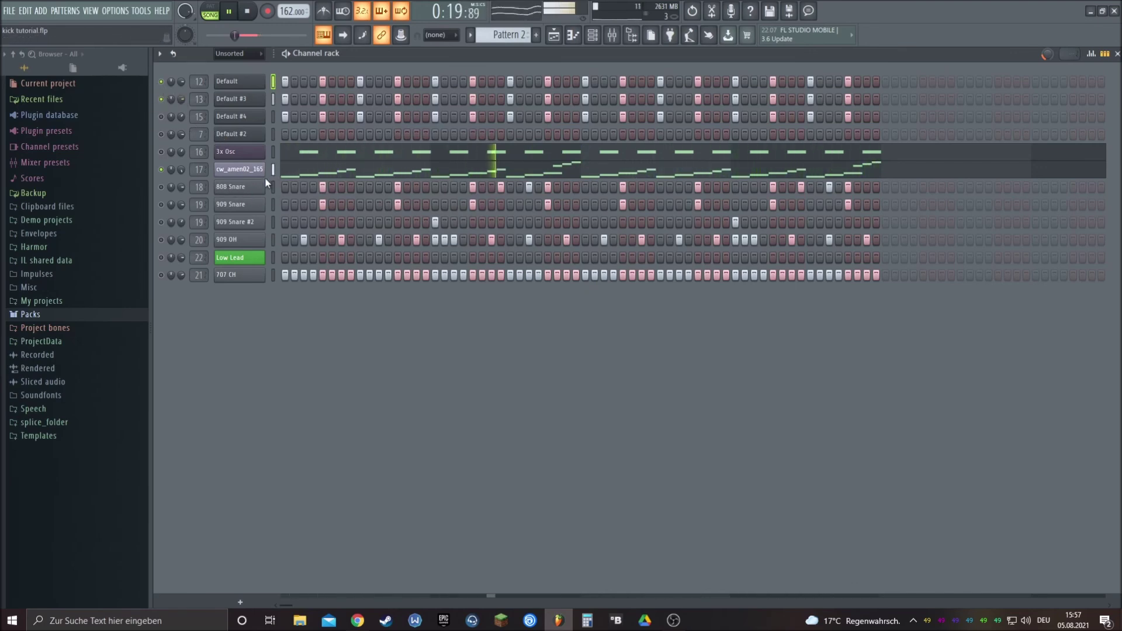
click(755, 82)
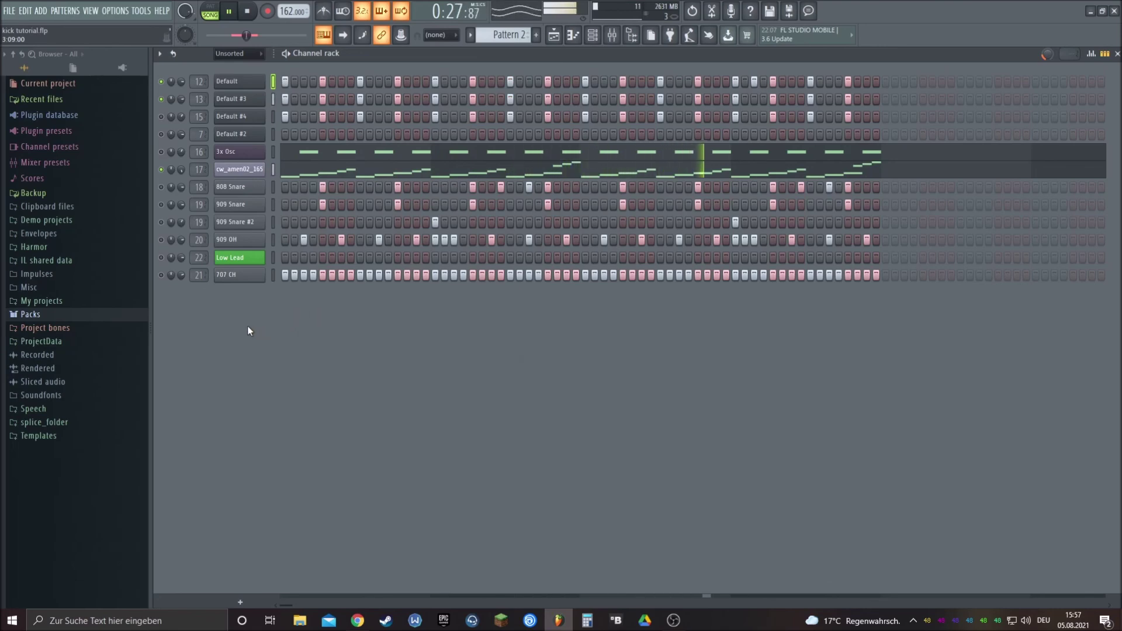
Step: Bring in 808 Snare, both 909 Snare channels, 909 OH and 707 CH, and slightly lower the cw_amen02_165 volume
click(162, 187)
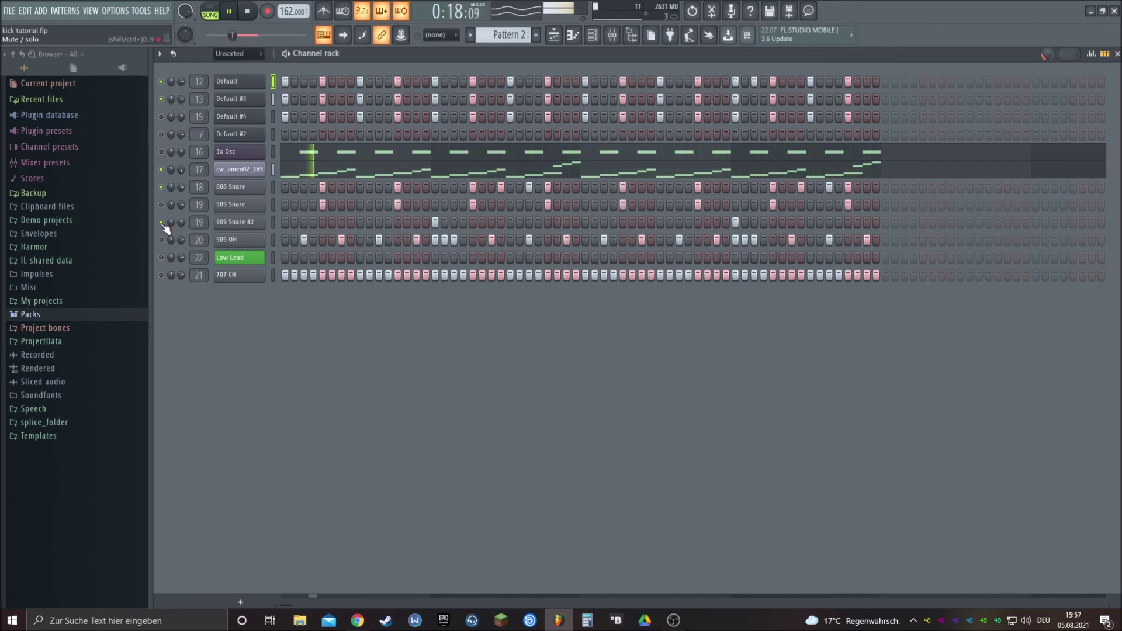
drag(181, 169, 181, 172)
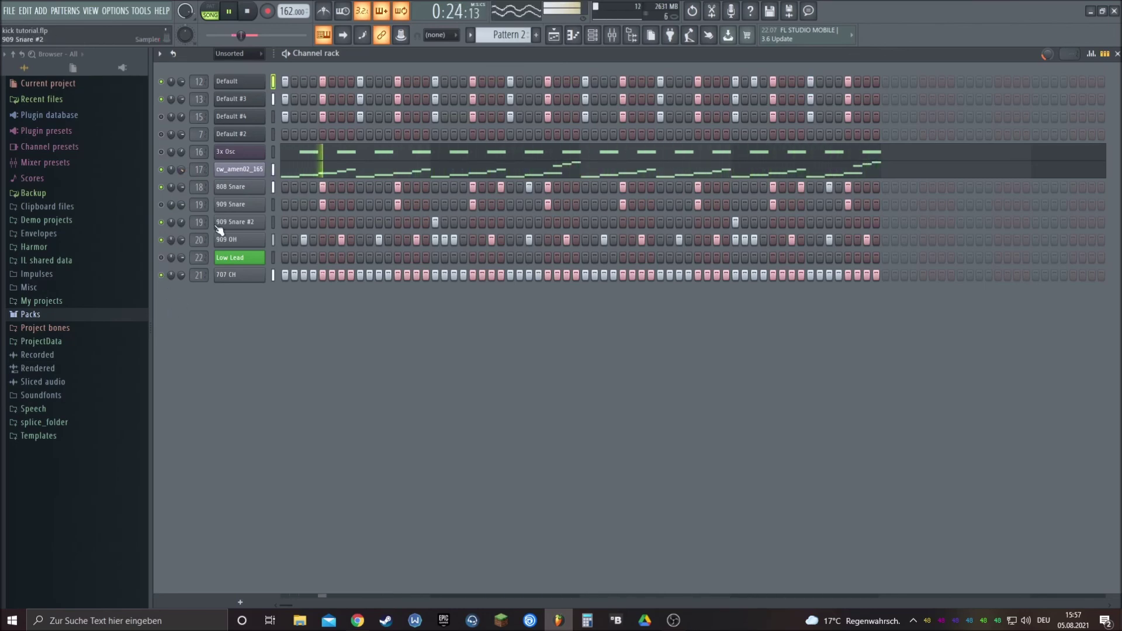
click(625, 32)
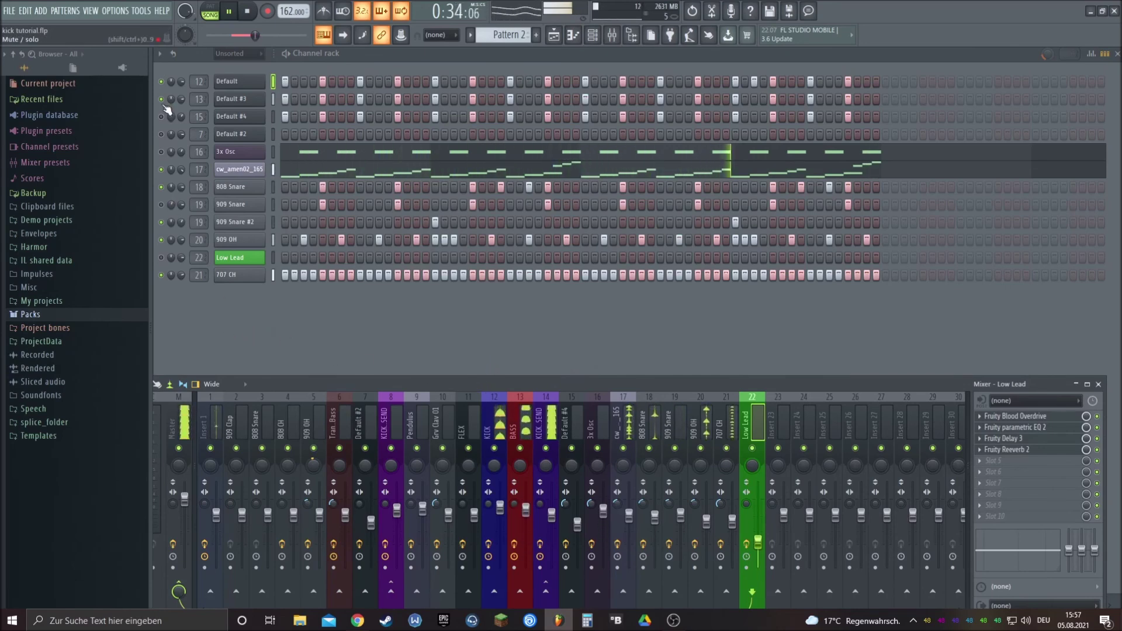
key(F9)
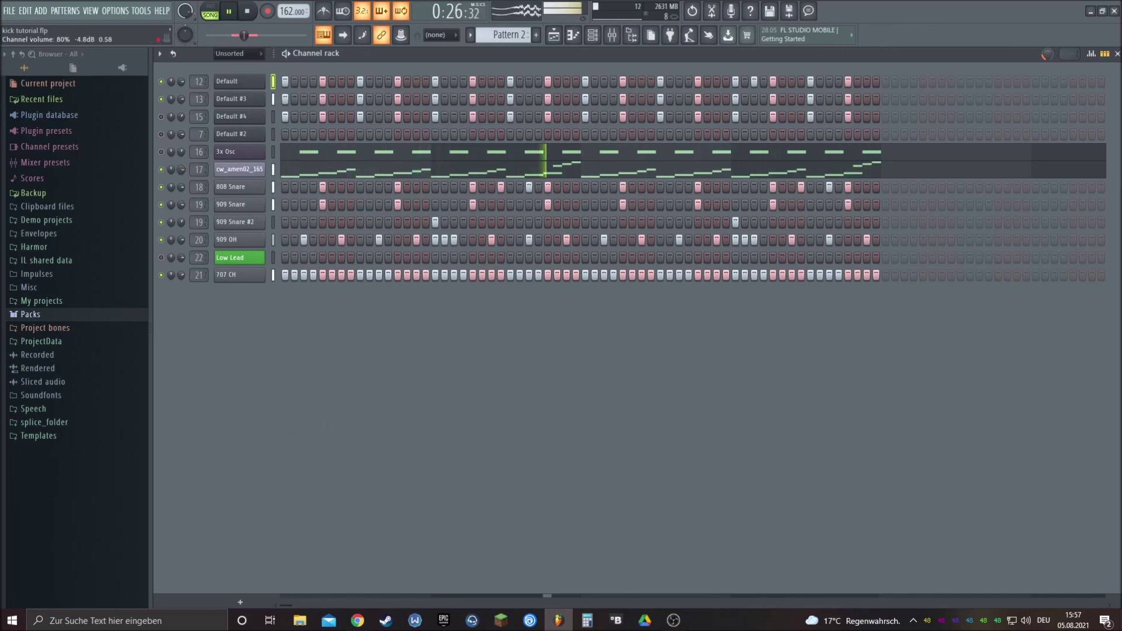
Step: Unmute Low Lead, reopen its settings and ride the Mod X envelope amount up to 38% and back down
click(242, 257)
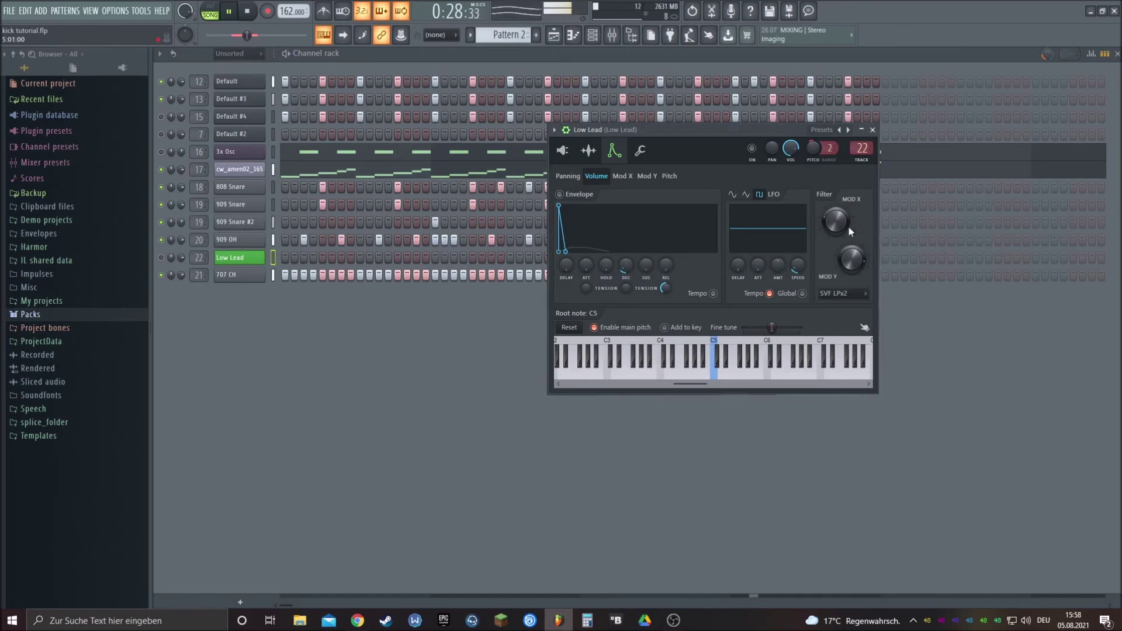
click(244, 261)
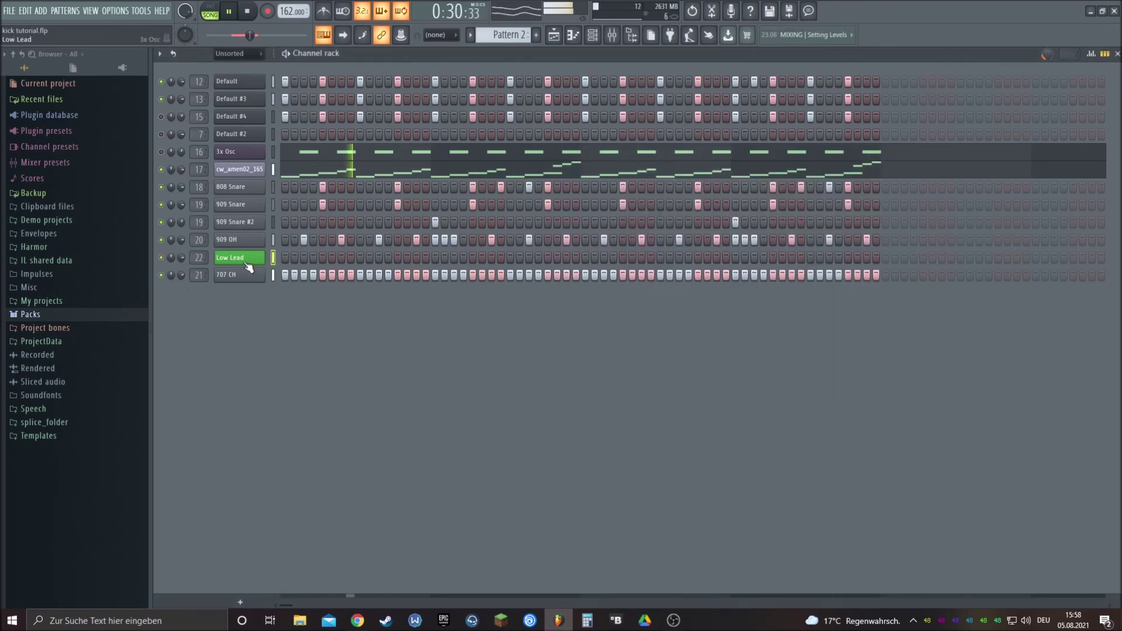
click(249, 261)
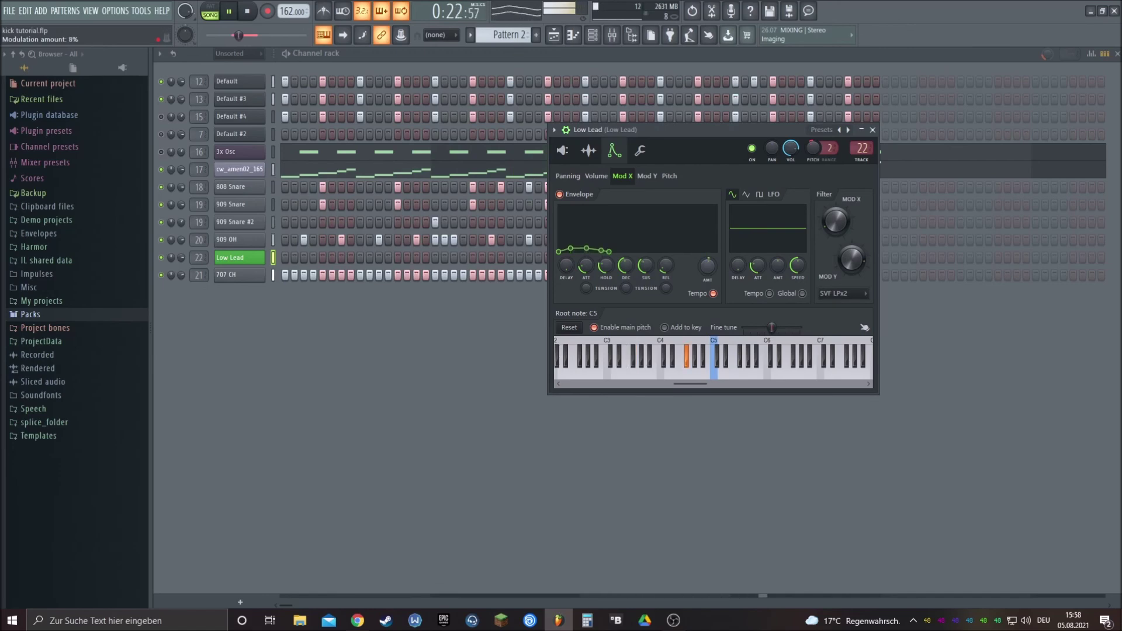
drag(708, 267, 707, 258)
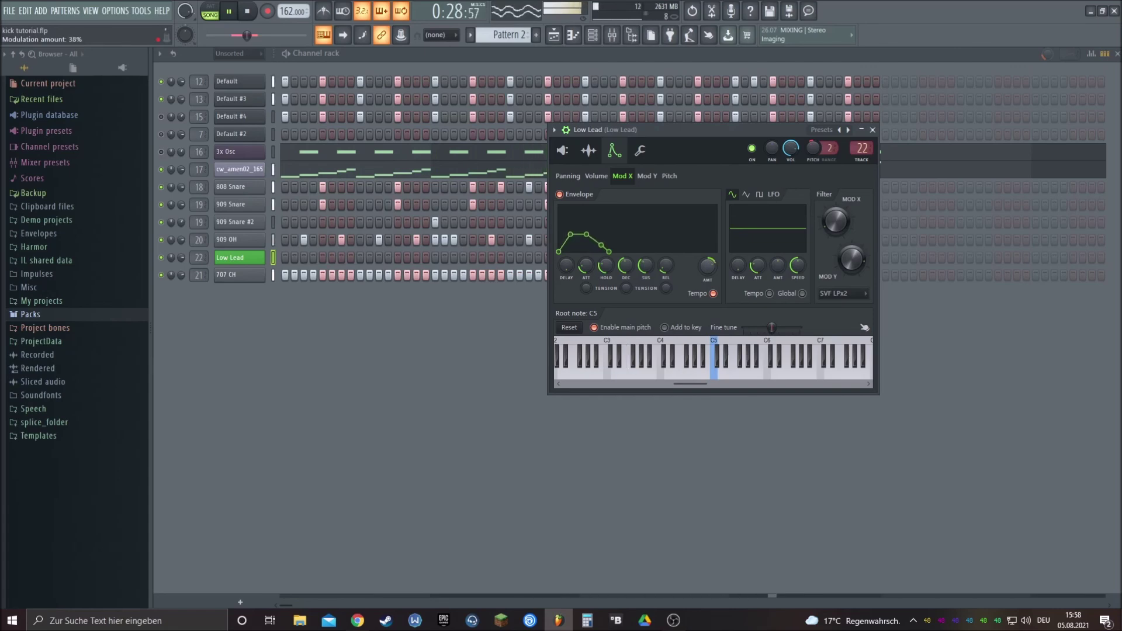
mouse_move(708, 252)
mouse_down()
mouse_move(707, 237)
mouse_move(708, 255)
mouse_up()
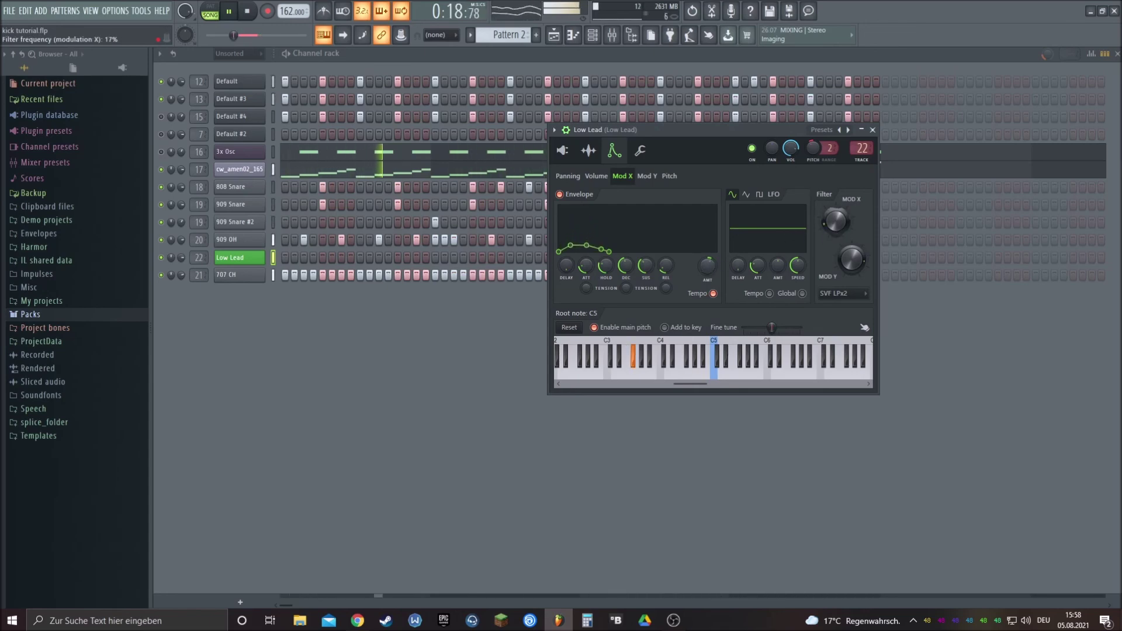
Step: Sweep the Low Lead filter frequency up to about 82% and mute the Default channel
drag(836, 221, 836, 219)
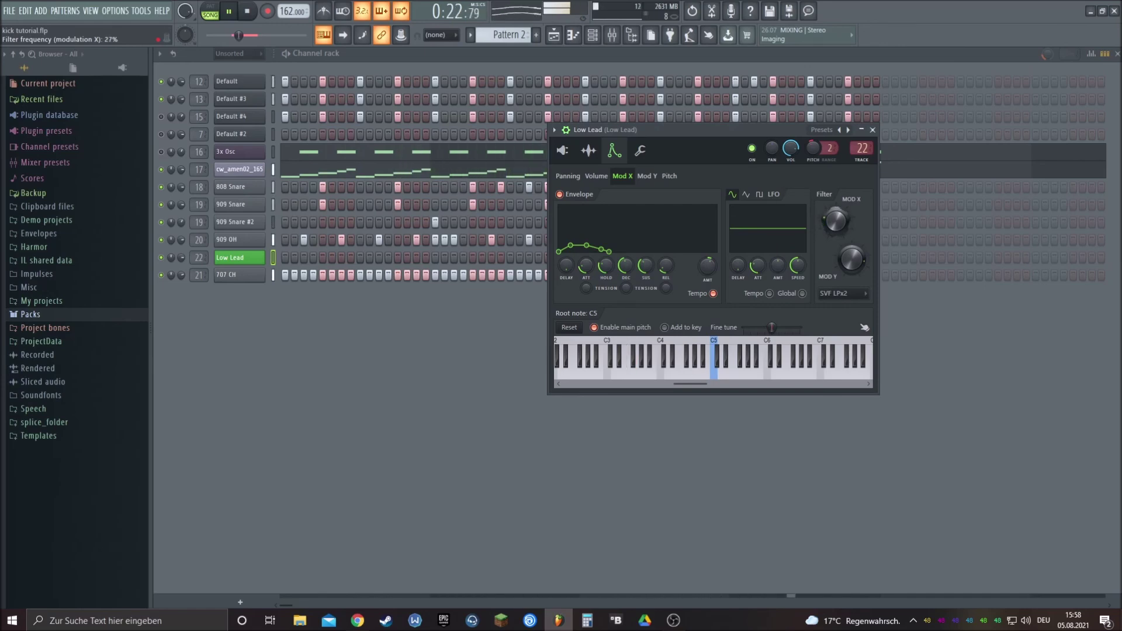
drag(836, 221, 836, 214)
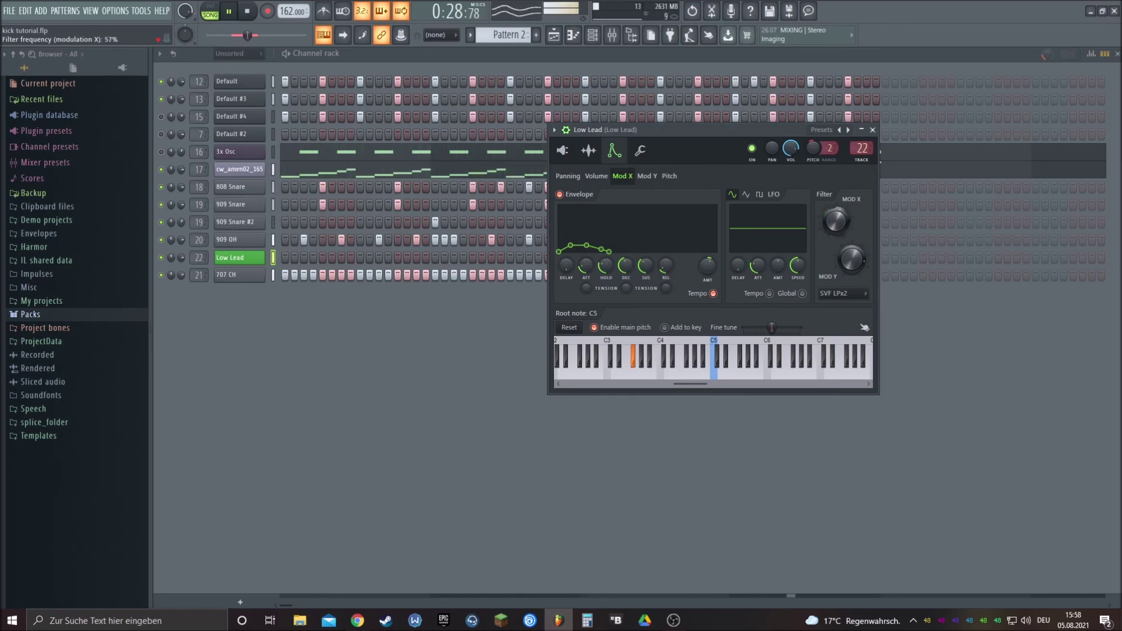
click(872, 130)
click(251, 259)
drag(836, 220, 836, 216)
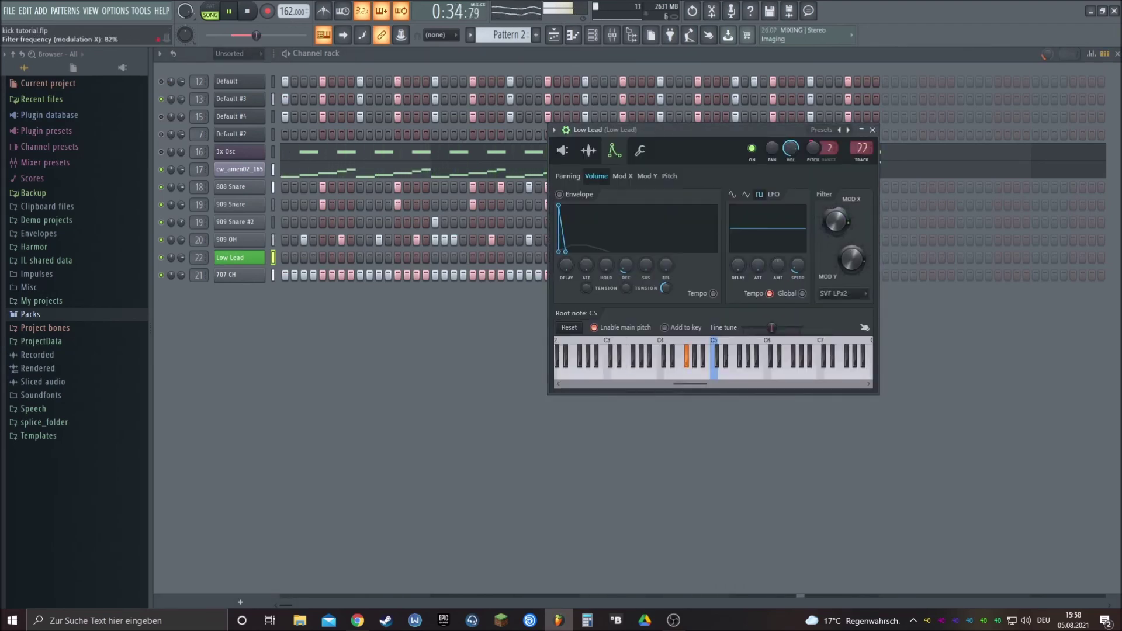
Step: Set the Low Lead pitch LFO speed to 1 step, ride its amount up to about 73% and return it to 4%
click(670, 177)
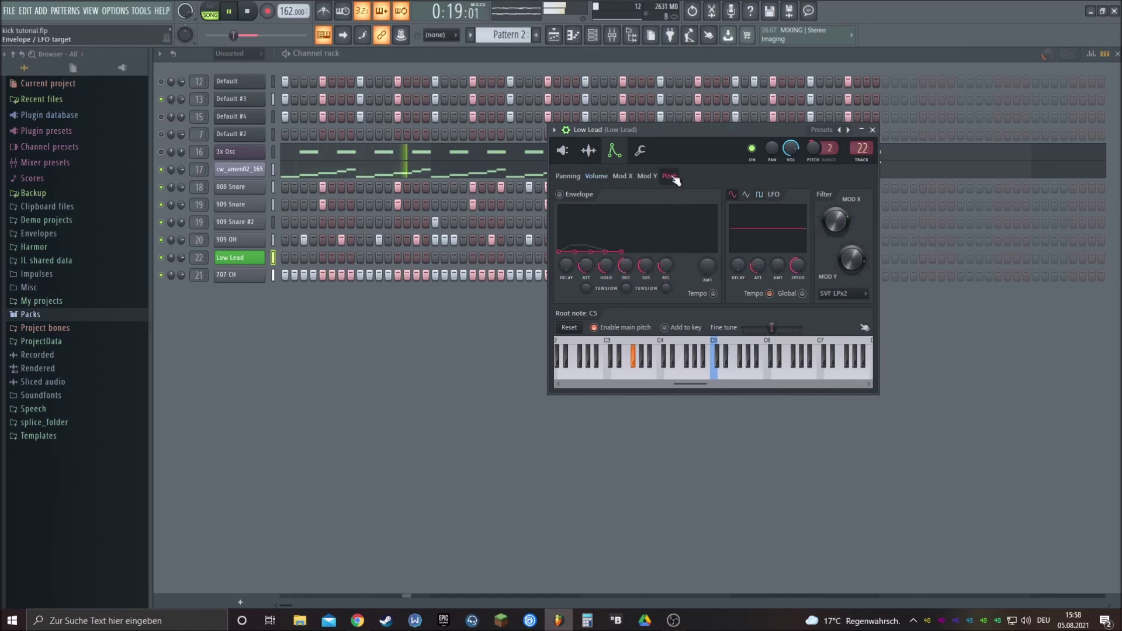
right_click(799, 266)
mouse_move(877, 284)
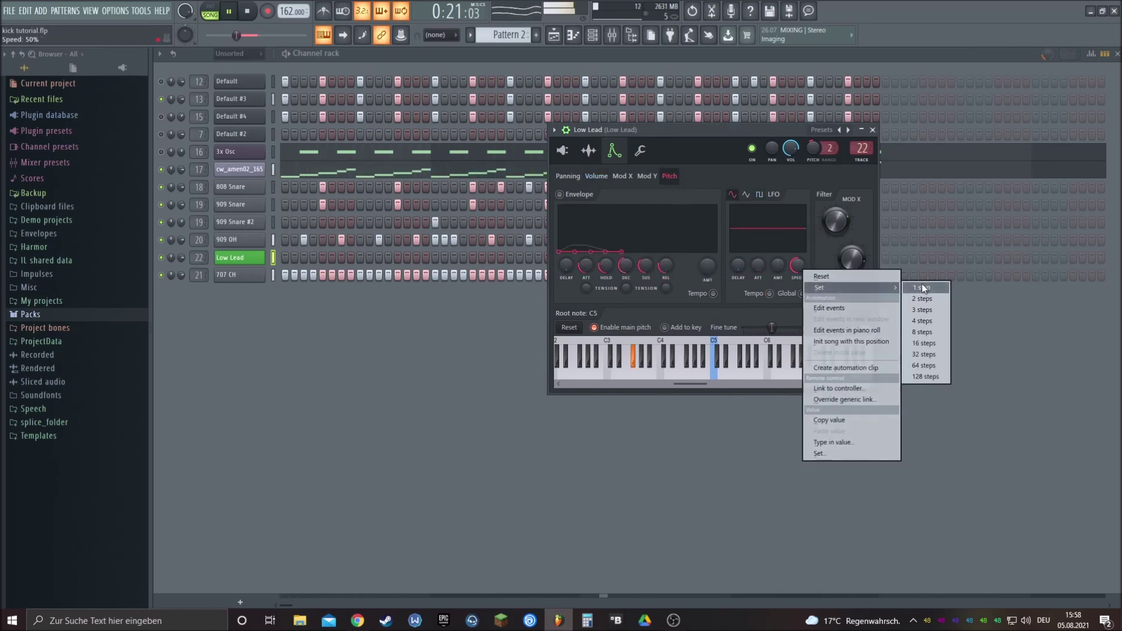
click(922, 283)
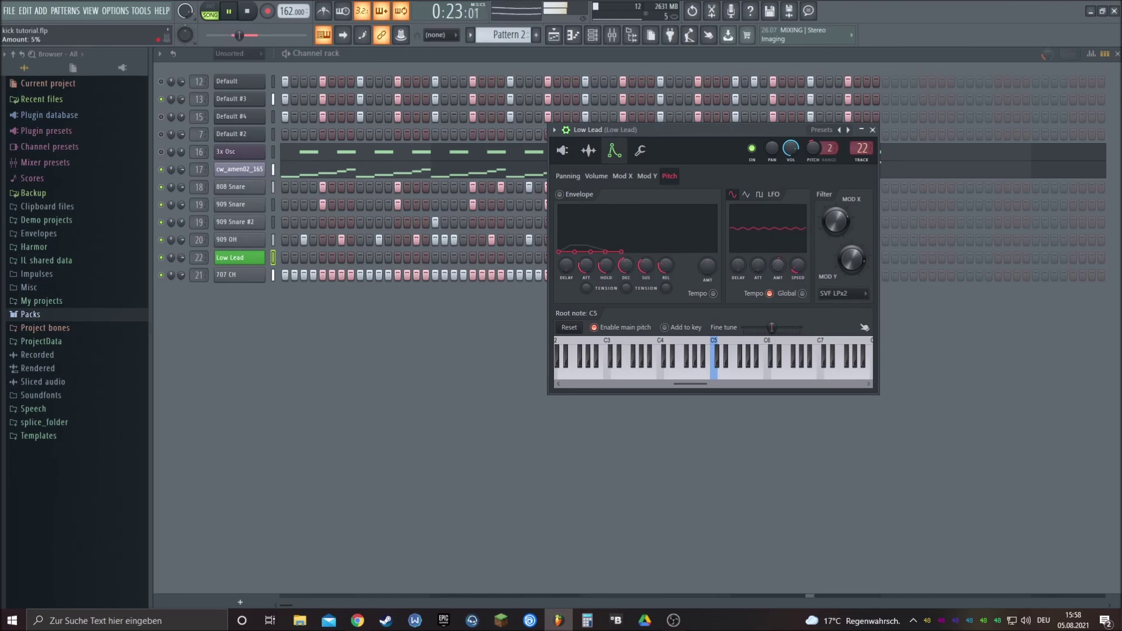
drag(778, 266, 778, 245)
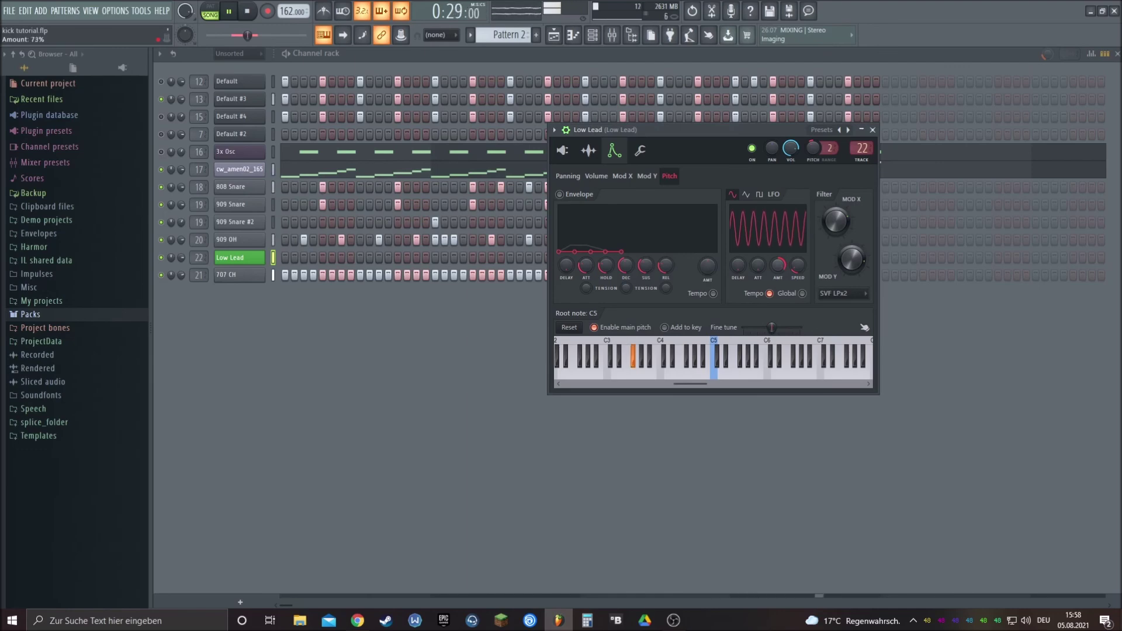
drag(778, 236, 778, 269)
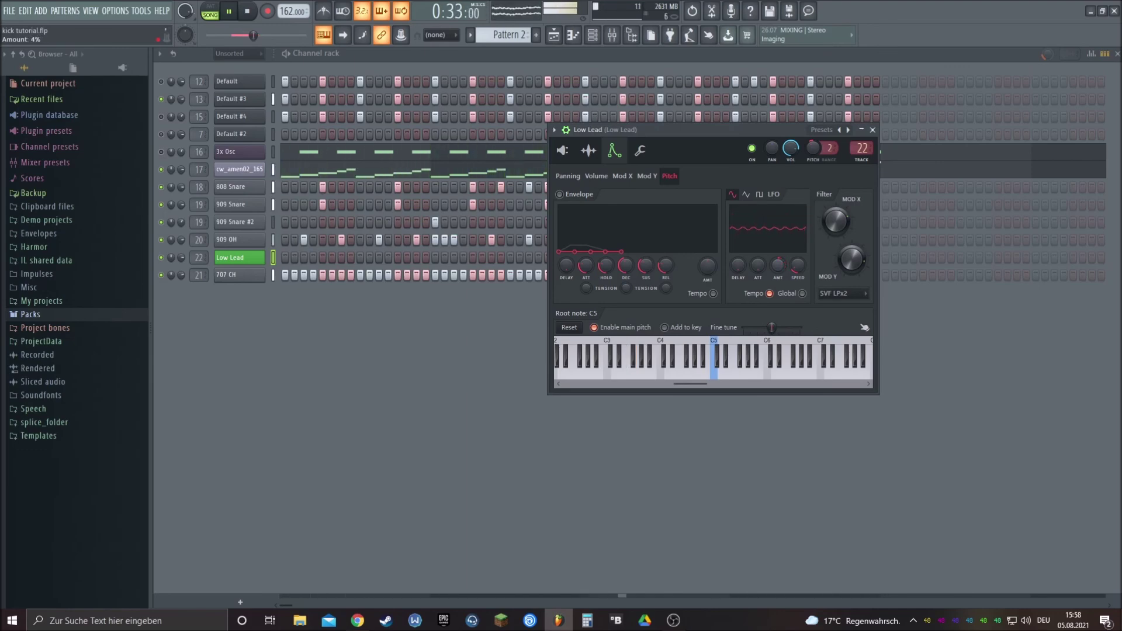
Step: Solo the Low Lead channel and reopen its settings
right_click(161, 257)
click(171, 263)
click(253, 260)
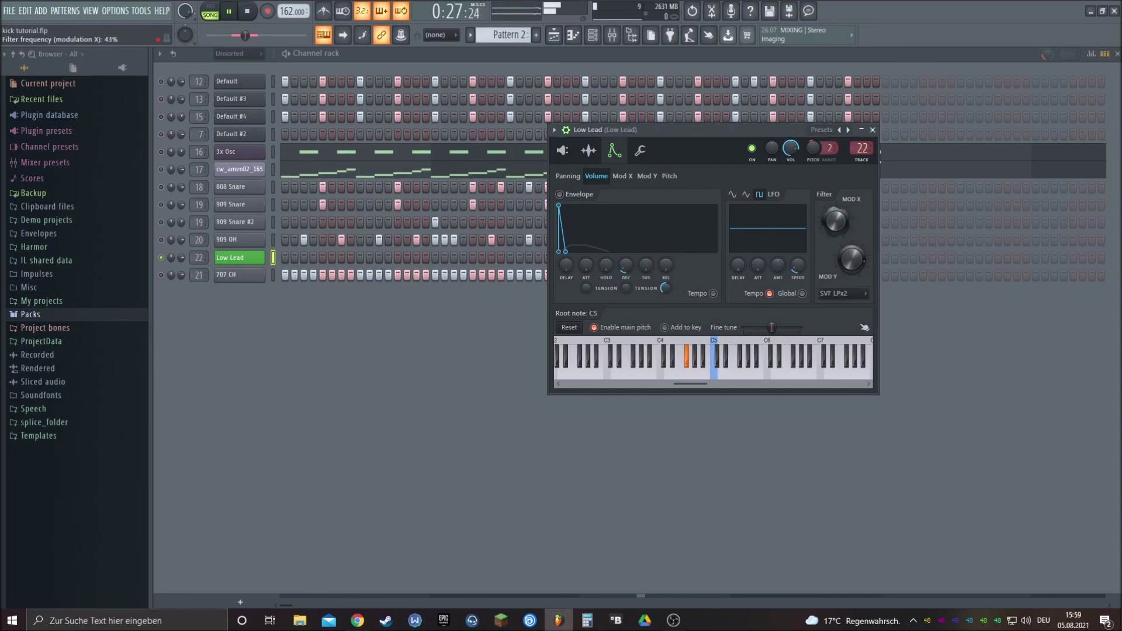
Step: Move the Low Lead window clear of the step grid, unmute Default, Default #3, 808 Snare and 909 Snare, and bring the filter to about 34%
drag(736, 132, 997, 195)
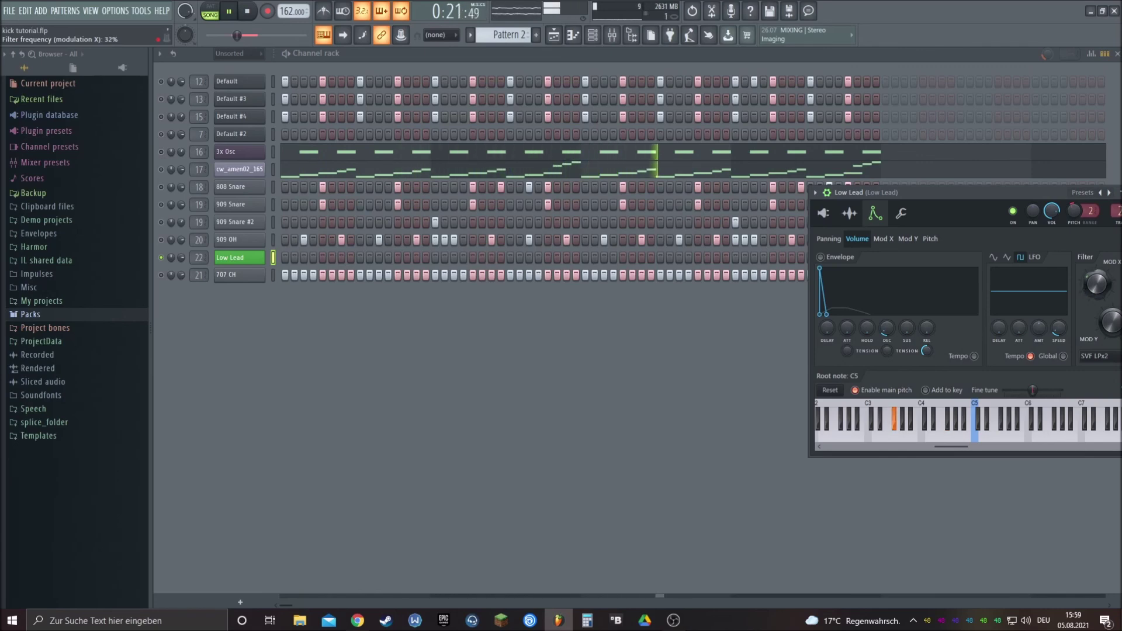
drag(162, 82, 161, 99)
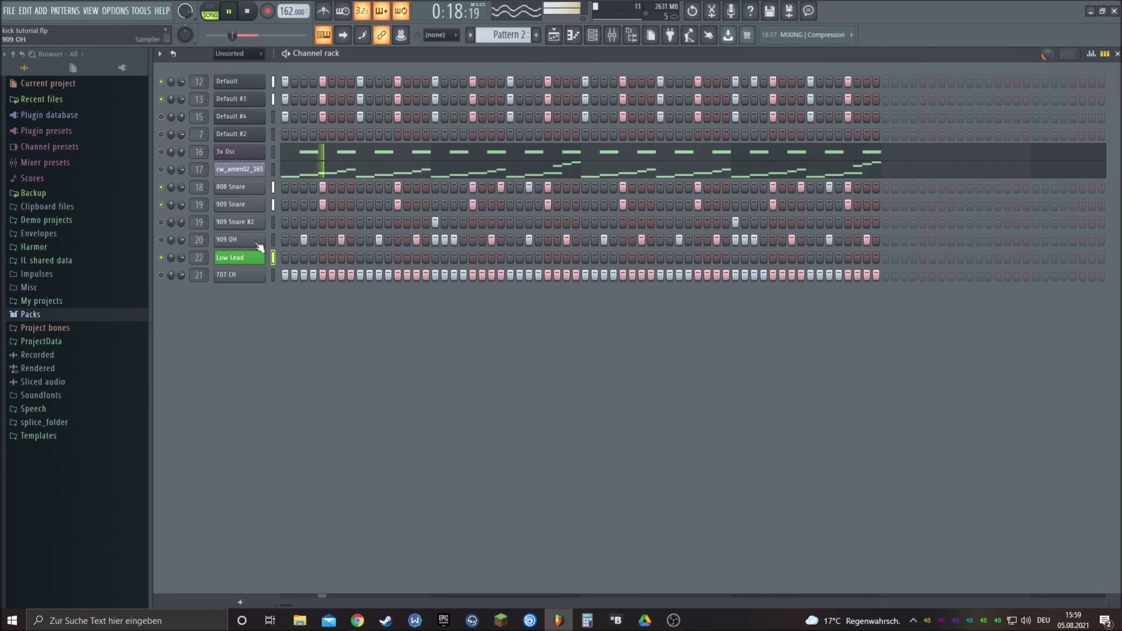
click(249, 257)
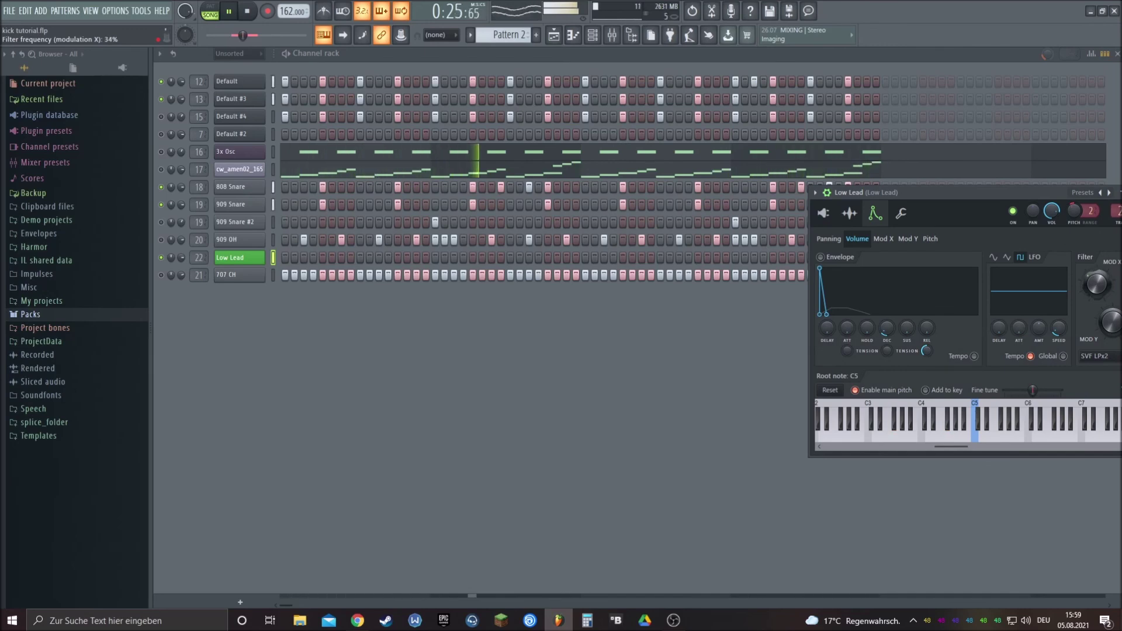
Step: Stop playback and select the Master track in the mixer
click(248, 21)
click(612, 35)
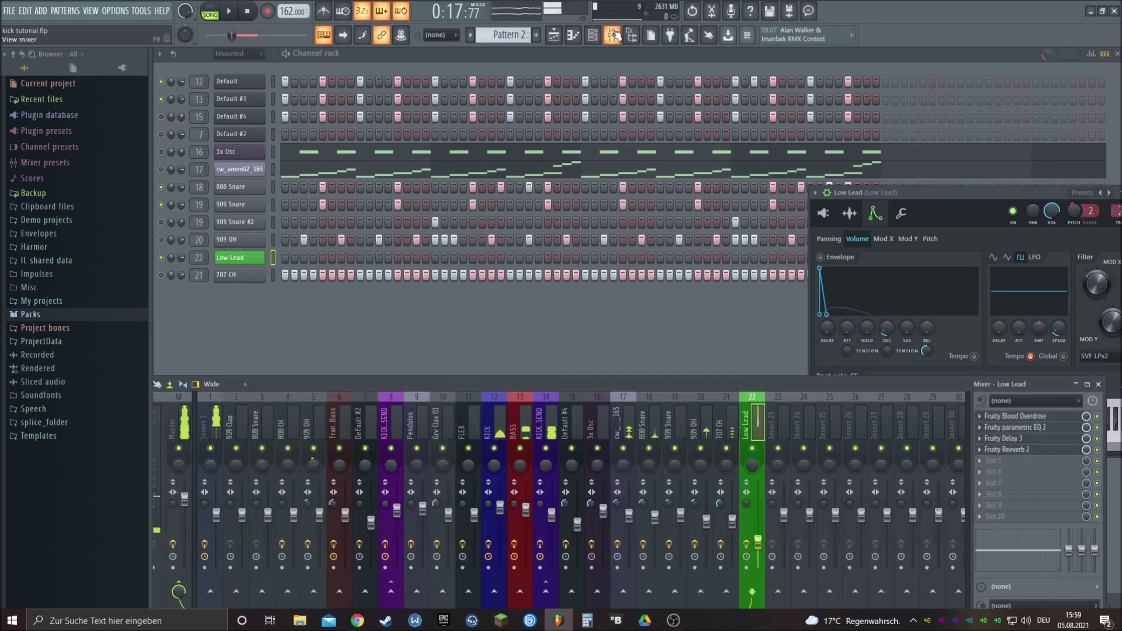
click(177, 422)
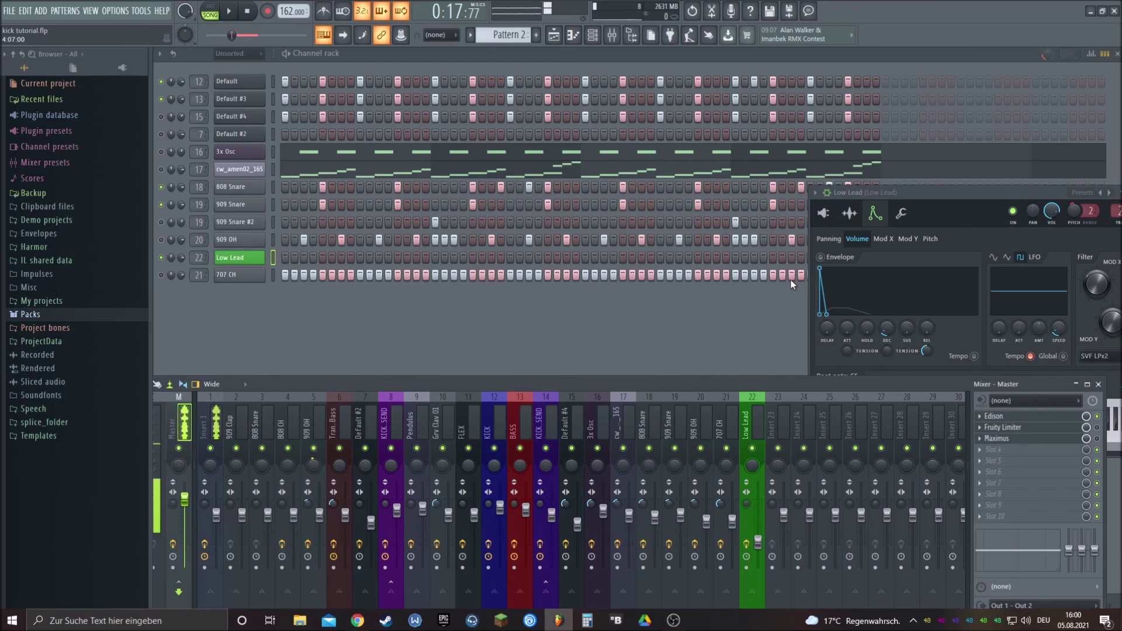
Step: Solo Track 2 in the playlist and play it briefly
click(557, 38)
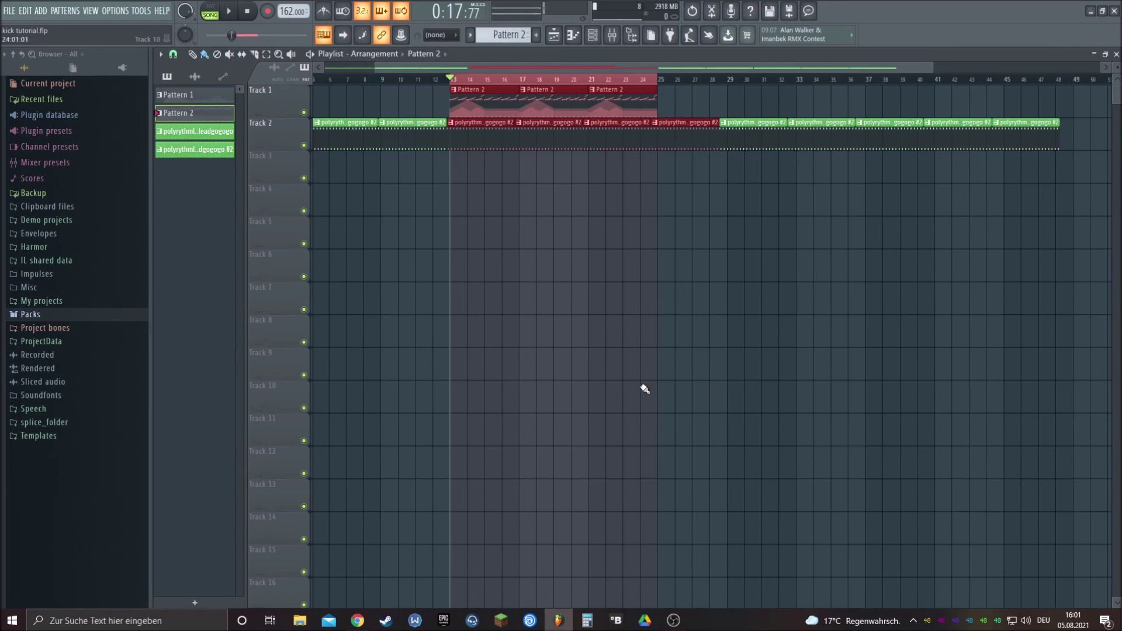
right_click(304, 145)
click(228, 12)
click(247, 11)
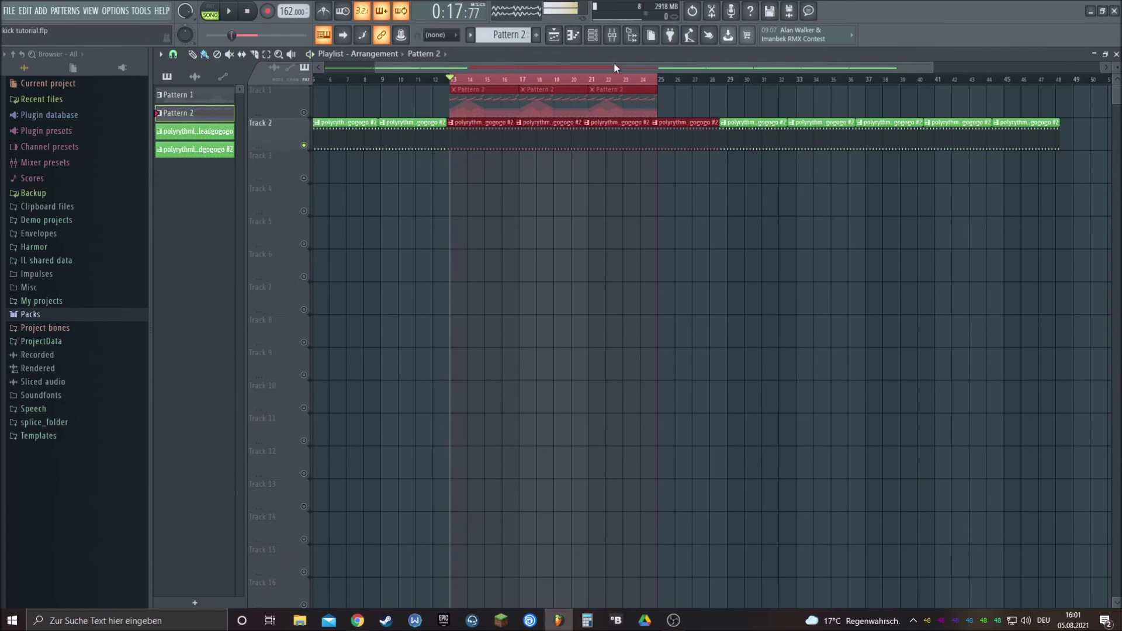
Step: Return to the channel rack, reopen the Low Lead settings and move the window fully into view
key(F6)
click(229, 272)
click(235, 258)
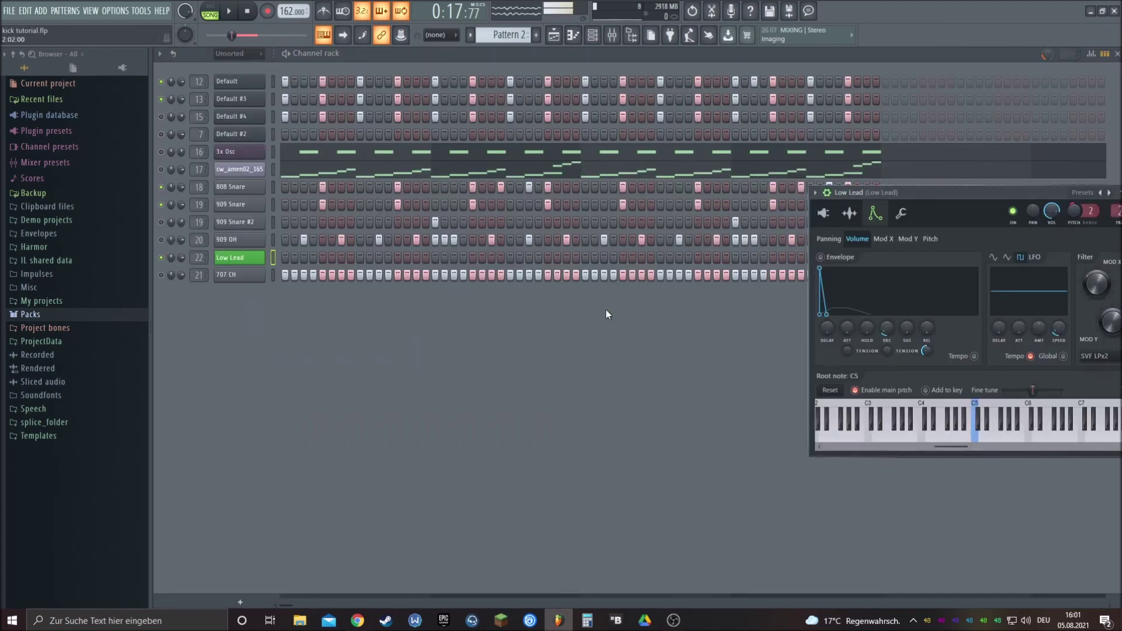
drag(1014, 197, 655, 192)
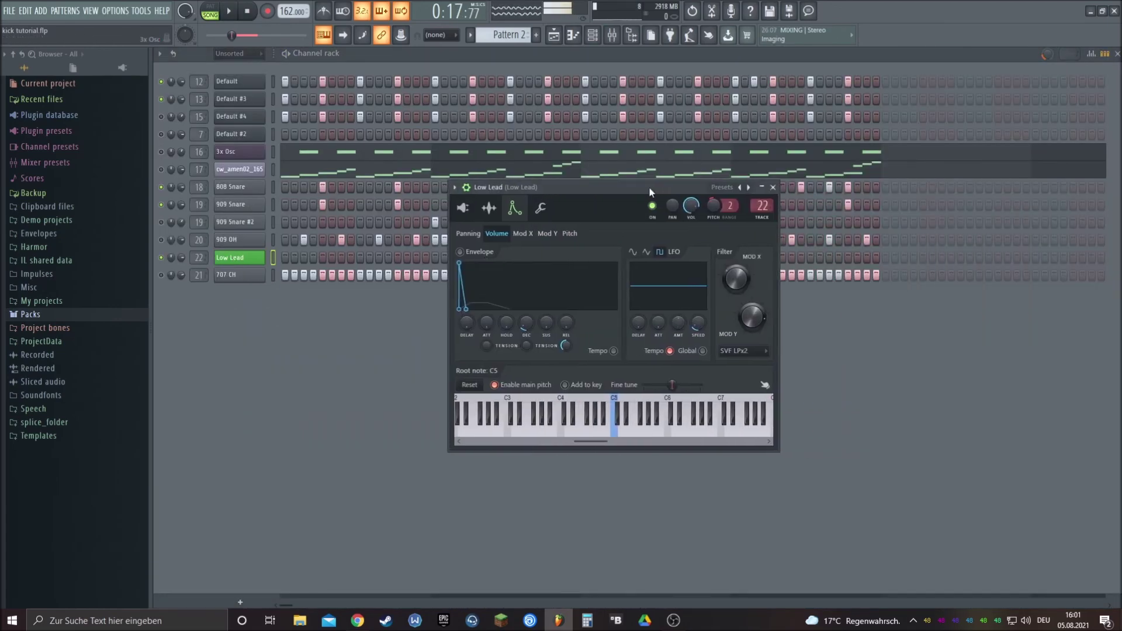
Step: Set the Low Lead Mod X envelope amount to about -21% and audition the lead with the filter frequency raised to about 76%
click(522, 233)
mouse_move(612, 324)
mouse_down()
mouse_move(612, 336)
mouse_move(606, 326)
mouse_up()
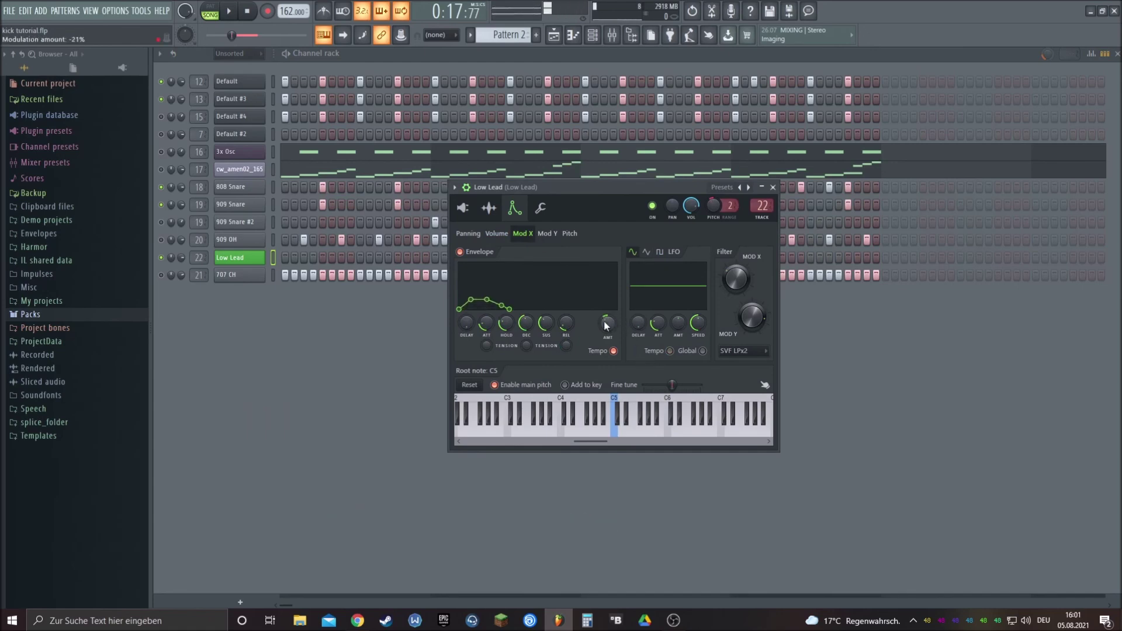
key(space)
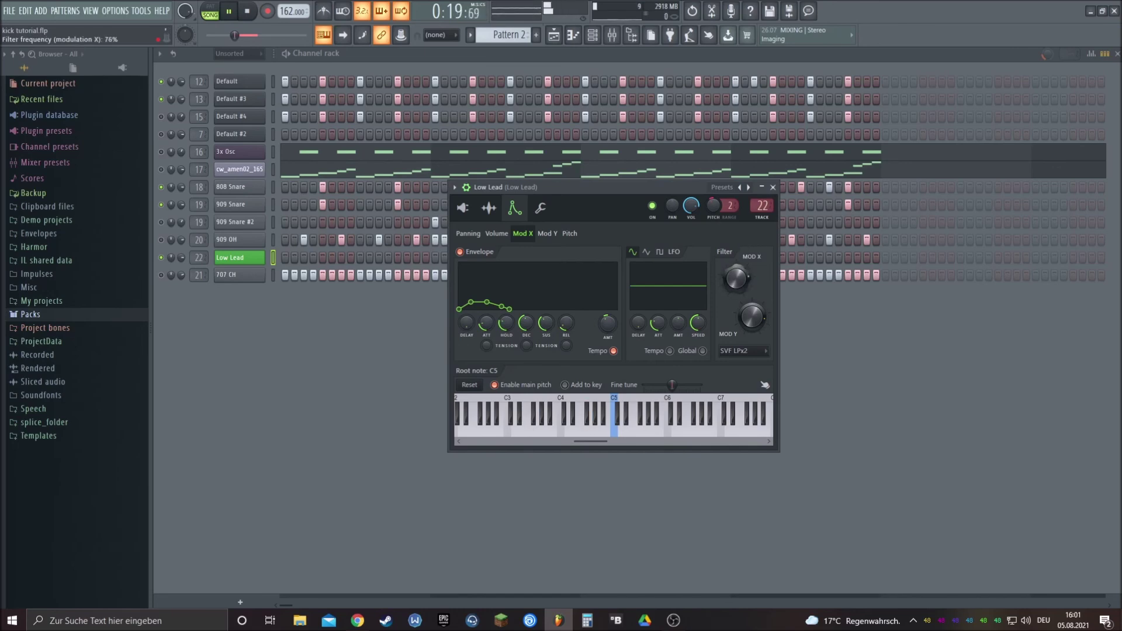
key(space)
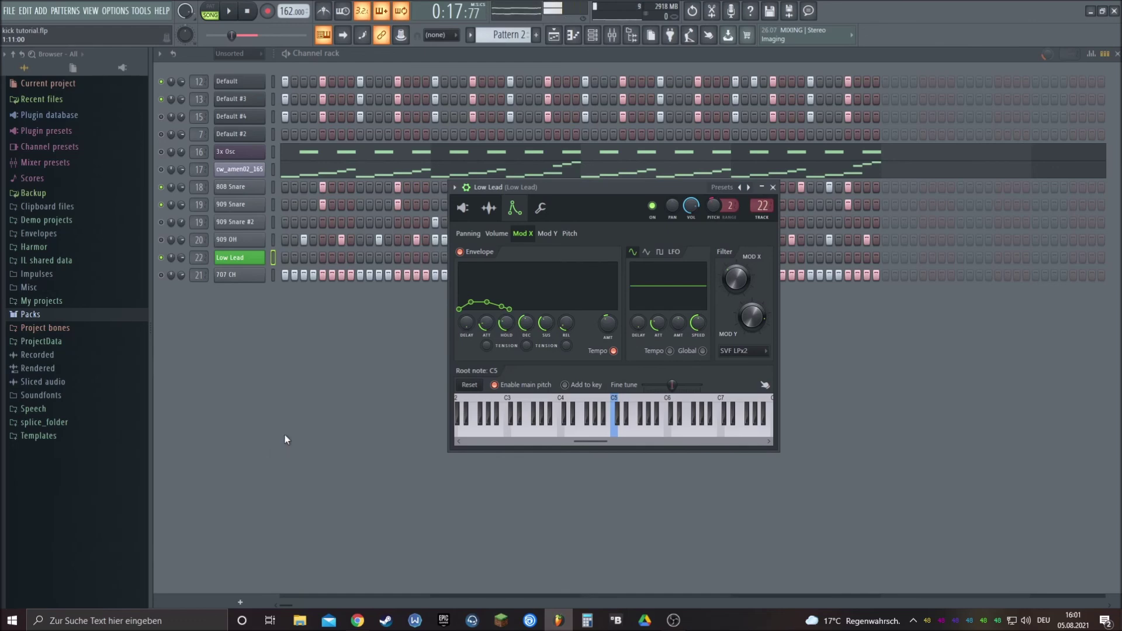
Step: Open the Edison recorder on the Master mixer track
click(612, 35)
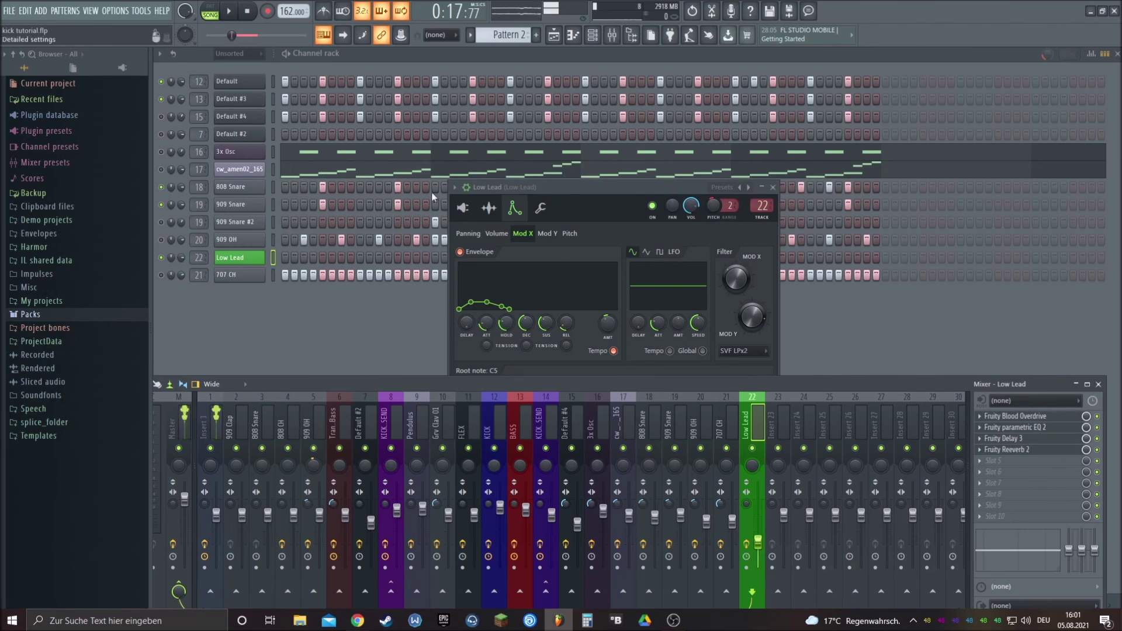
click(175, 424)
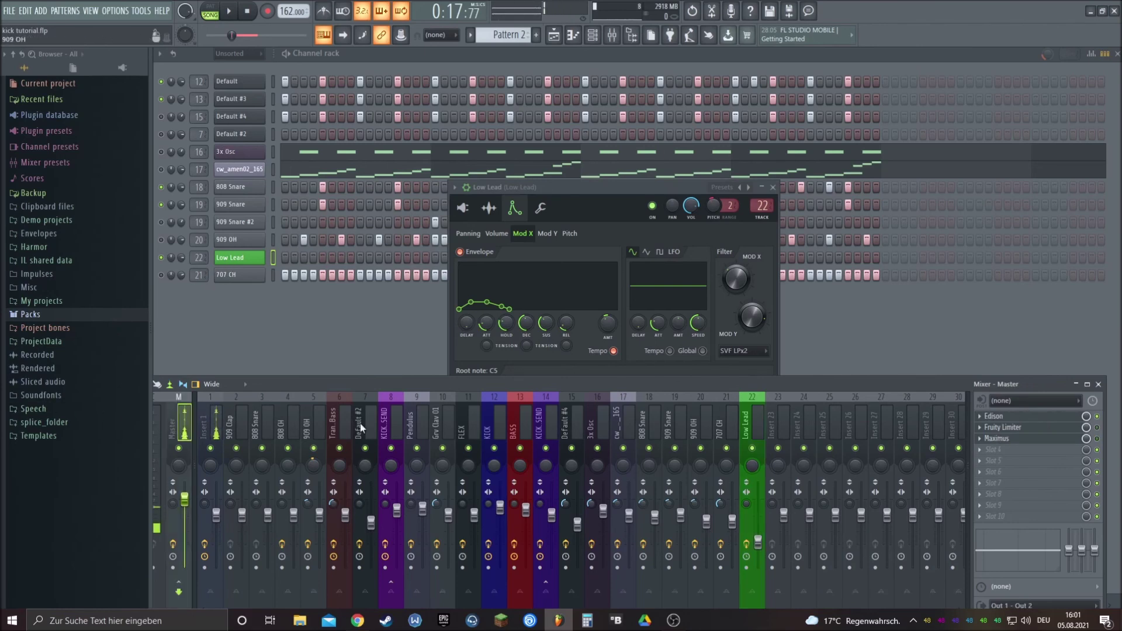
click(989, 418)
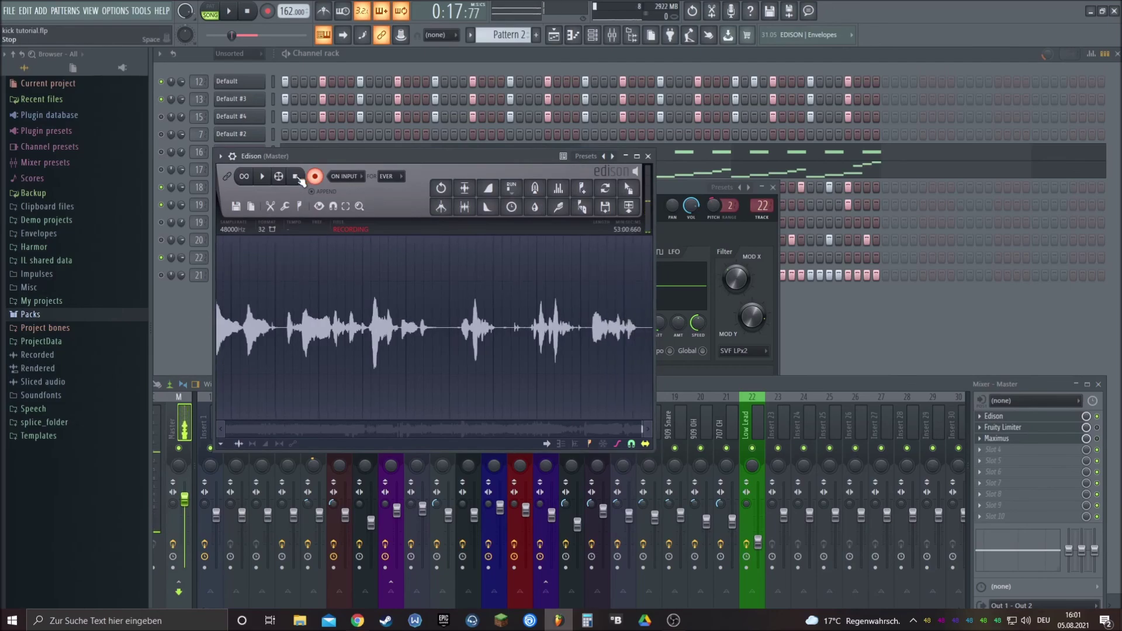